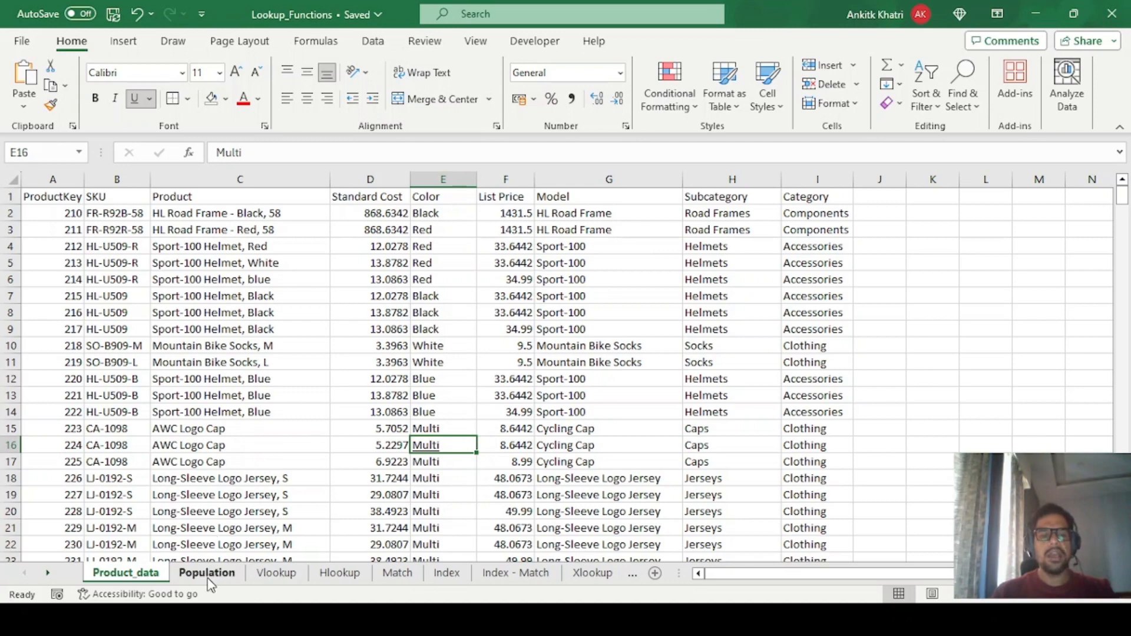
Step: Review the source tables on the Product_data and Population sheets
left_click(203, 574)
left_click(143, 575)
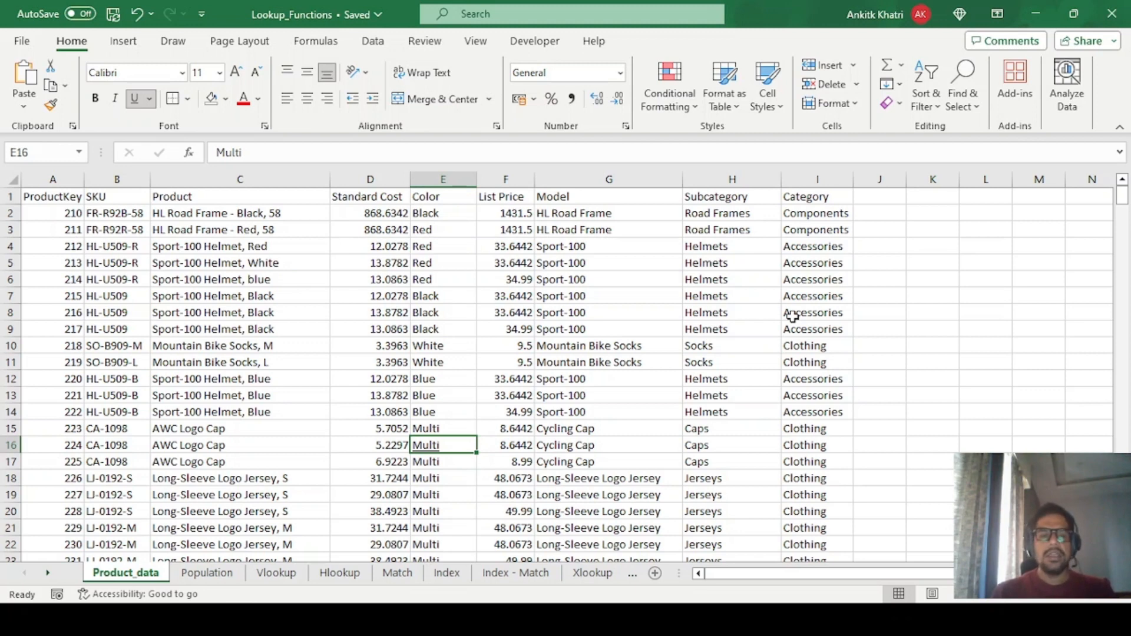
left_click(219, 580)
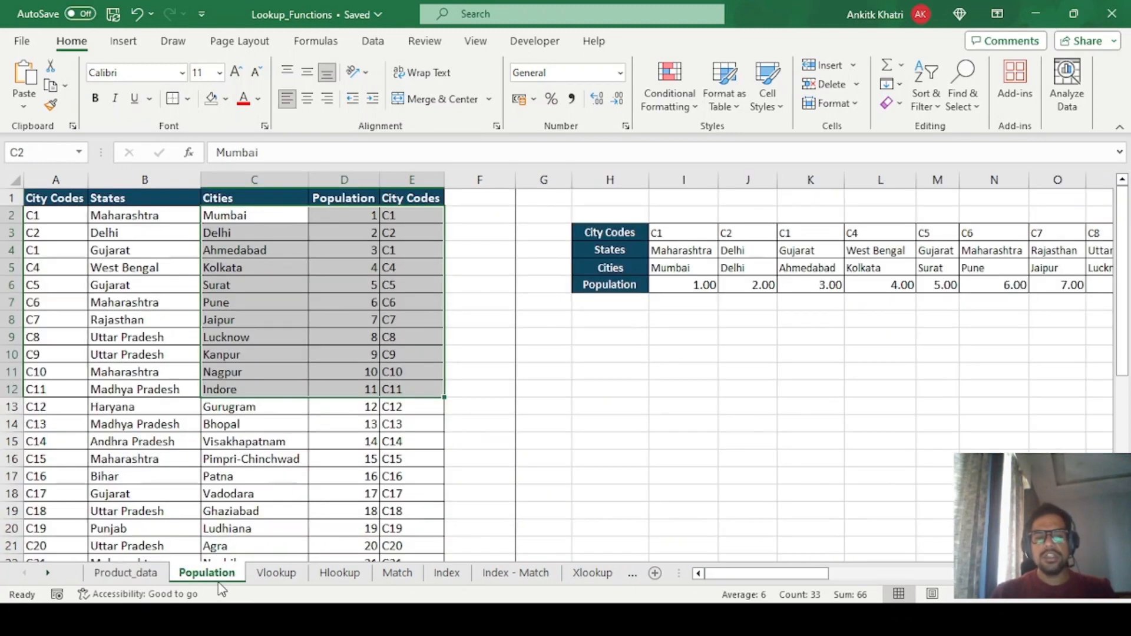
left_click(567, 419)
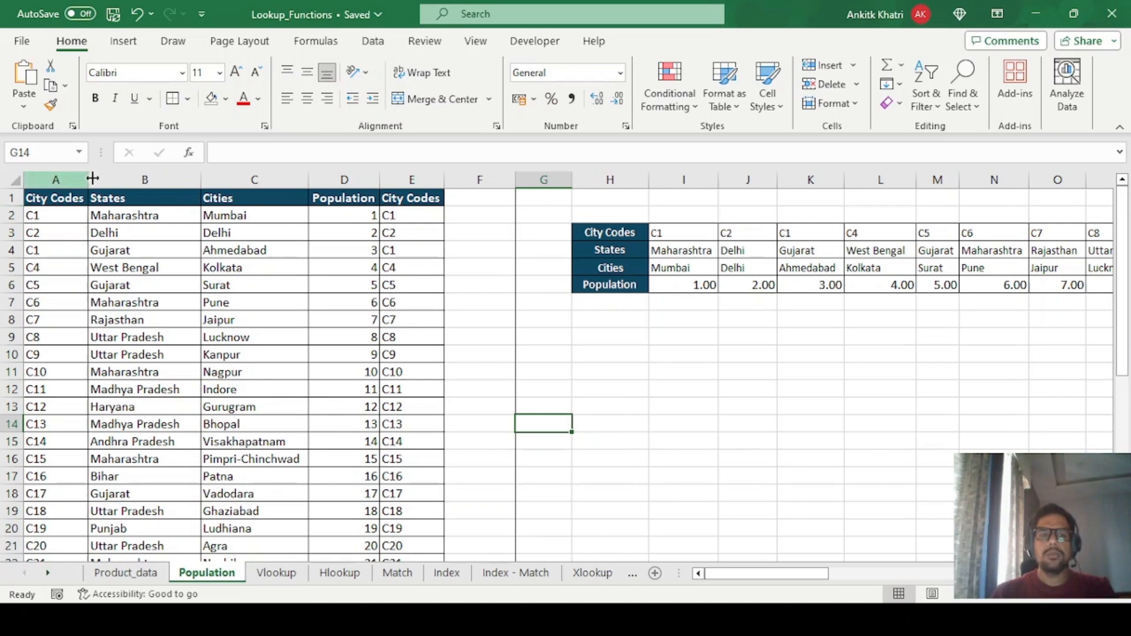
left_click(629, 320)
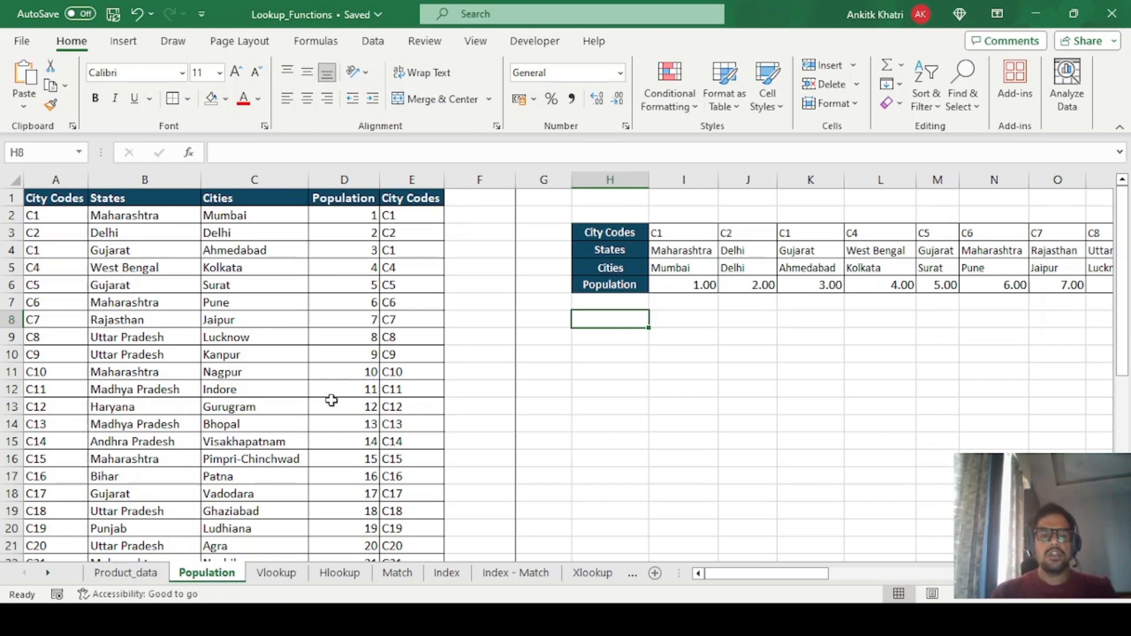
Step: Open the Vlookup sheet and examine its city table and the VLOOKUP syntax note
left_click(275, 574)
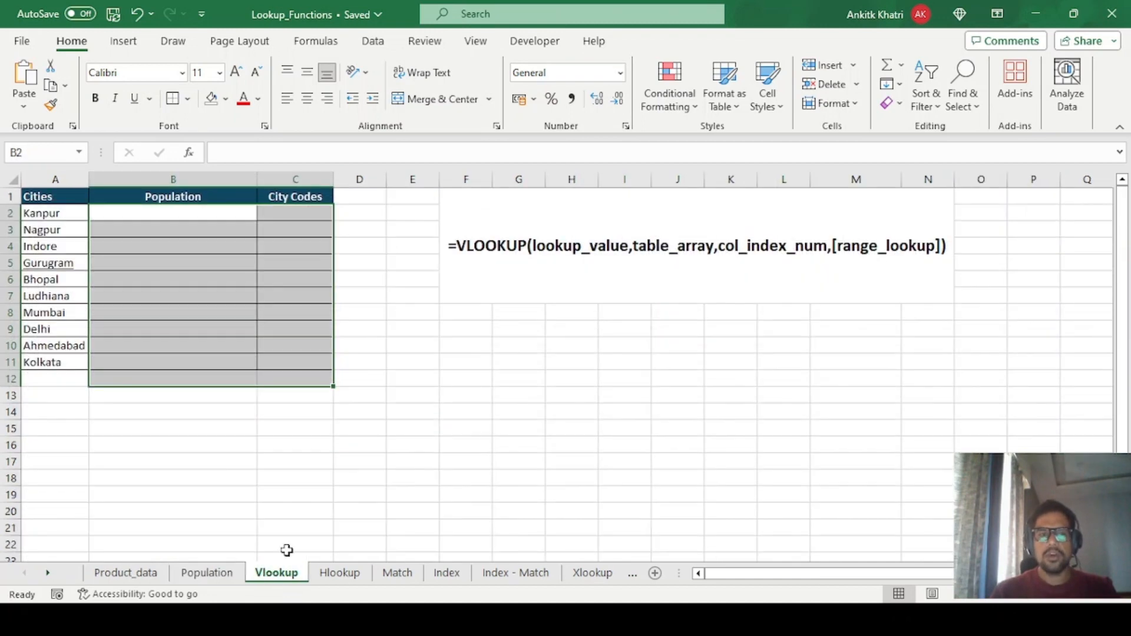
left_click(510, 424)
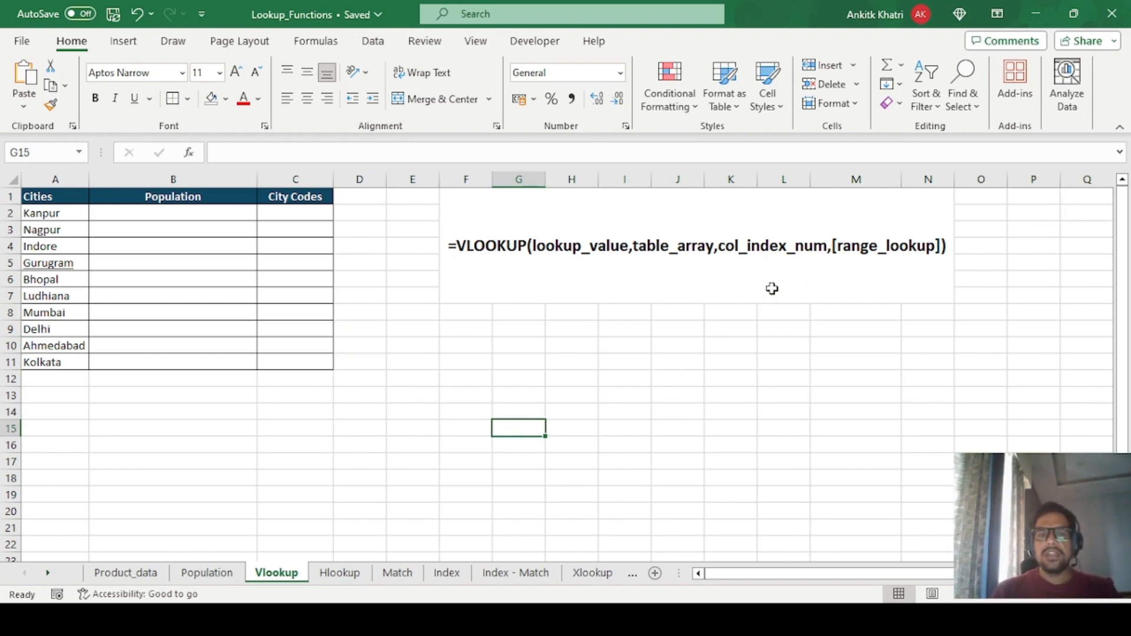
left_click(462, 345)
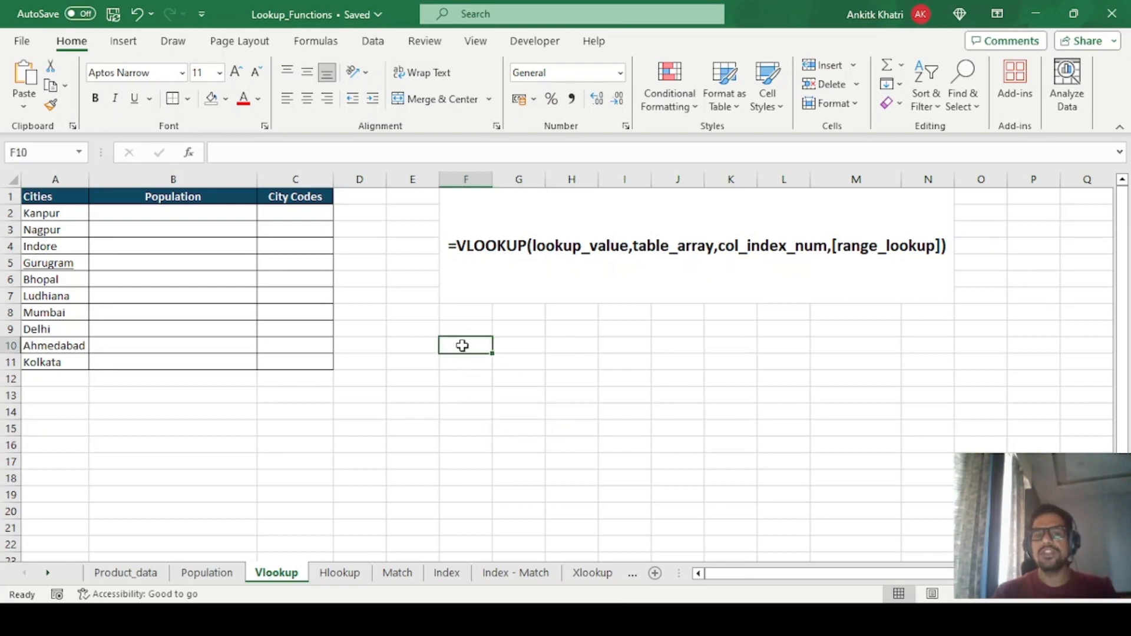
left_click_drag(462, 346, 466, 511)
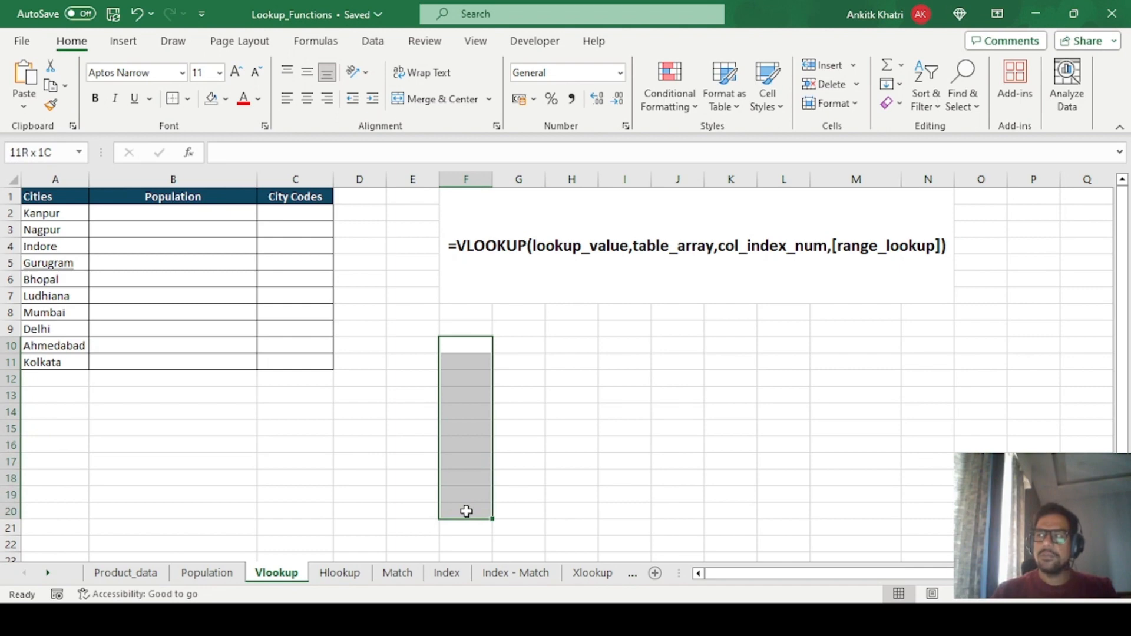
left_click_drag(512, 351, 510, 460)
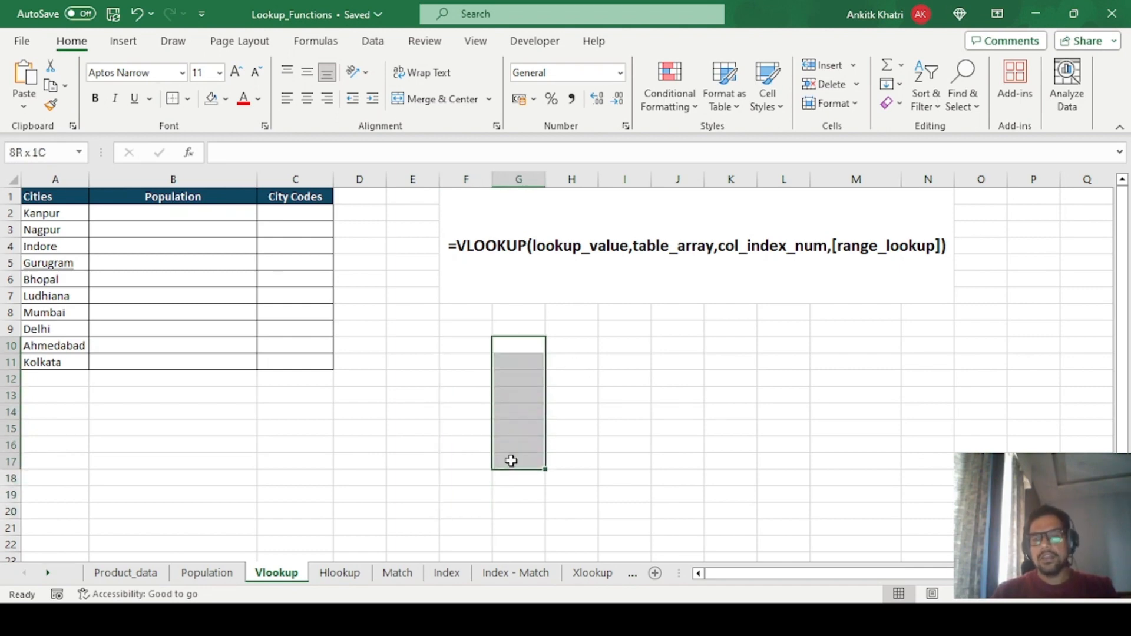
left_click(296, 382)
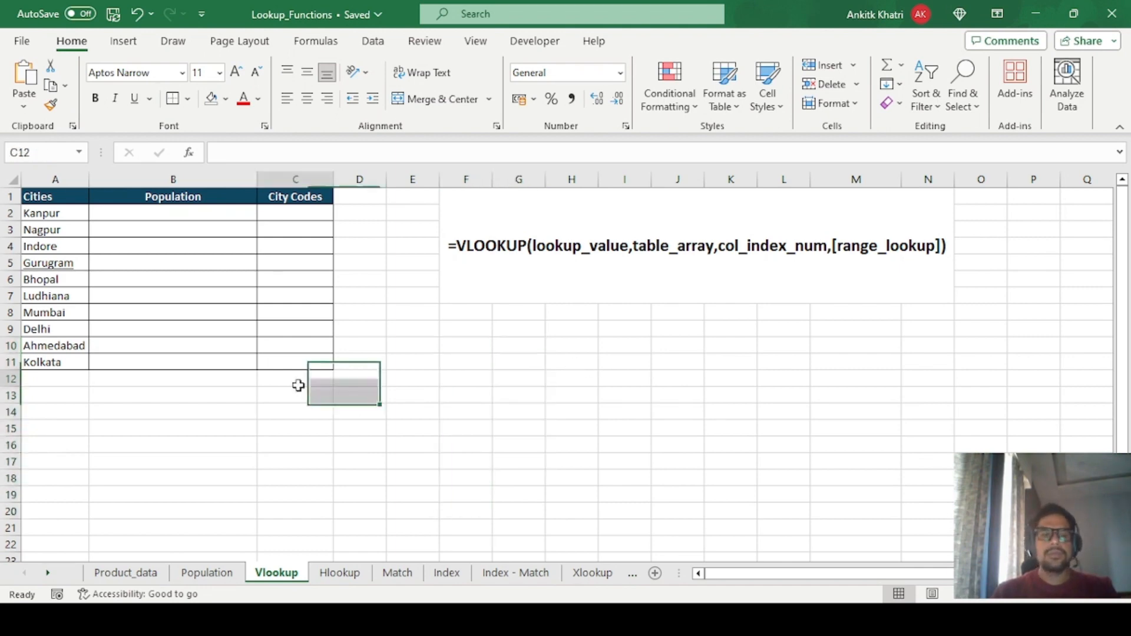
Step: Start a VLOOKUP formula in cell B2 of the Population column, using A2 as the lookup value
left_click(214, 216)
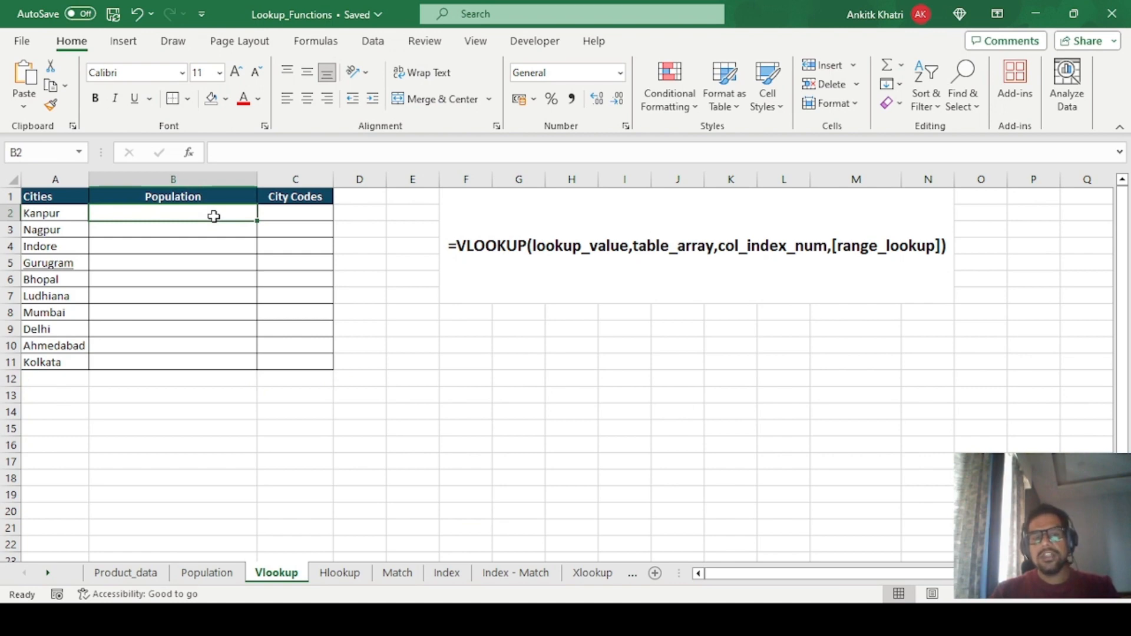
double_click(214, 217)
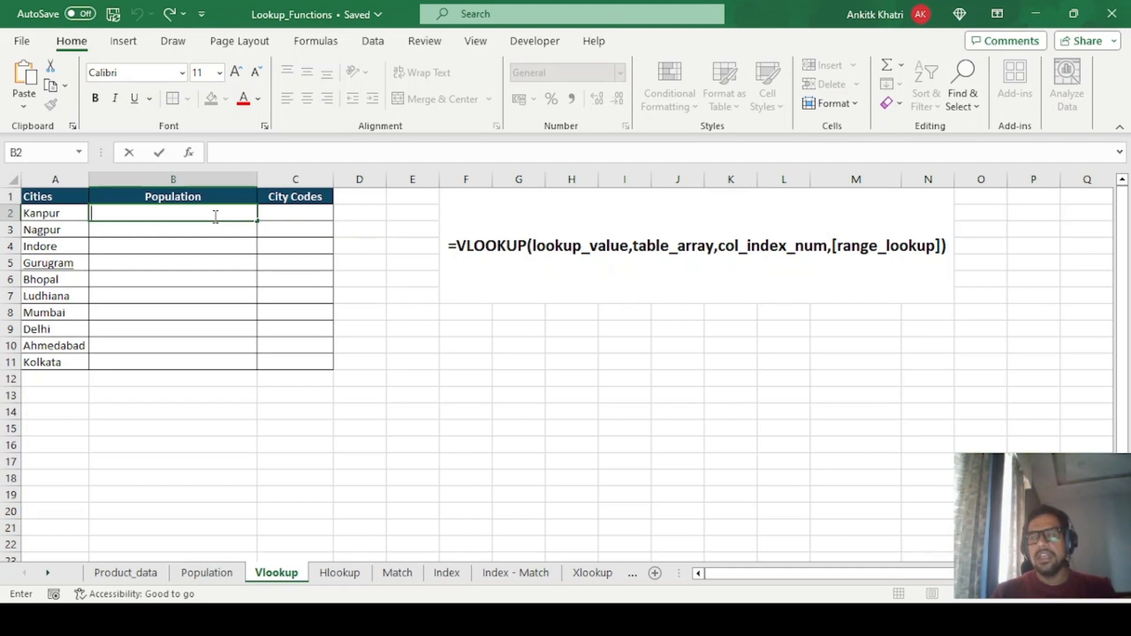
type("=vl")
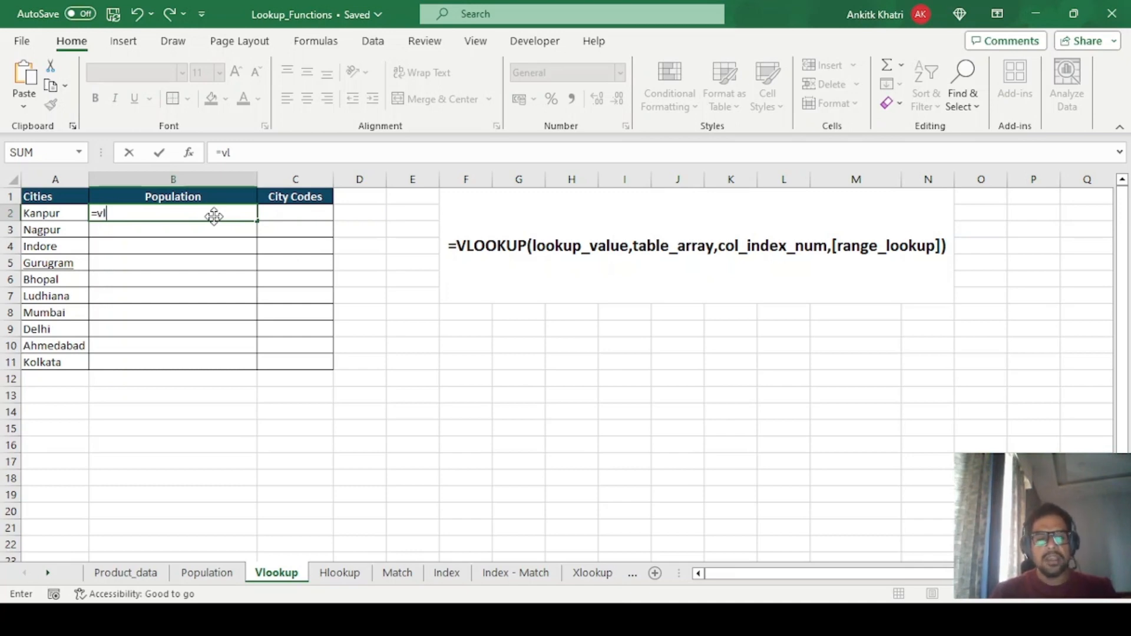
key("Tab")
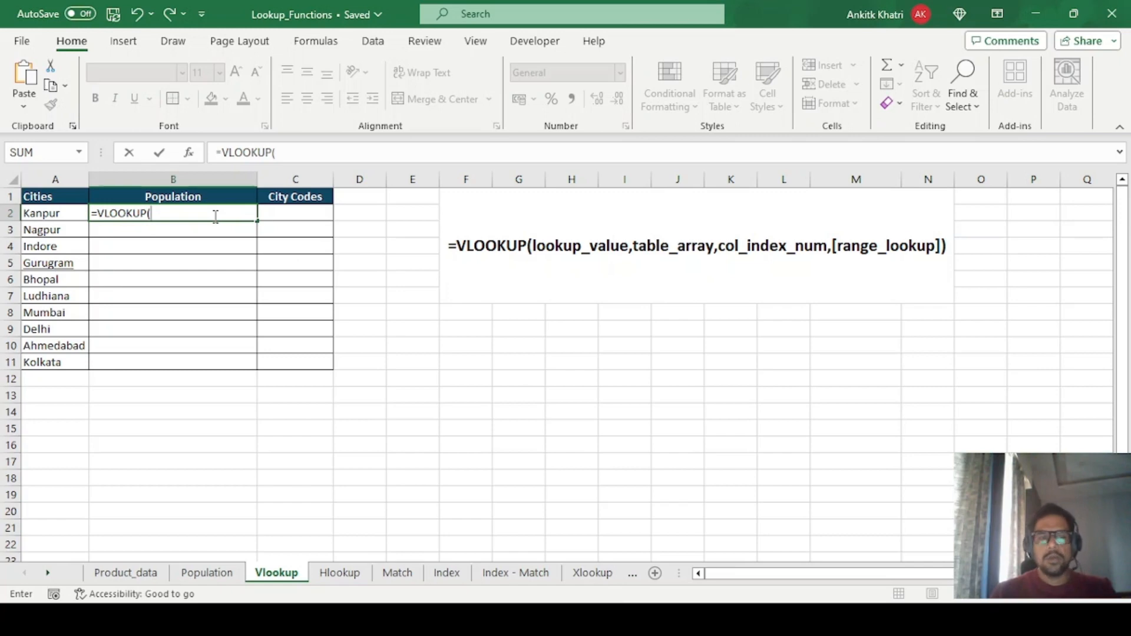
left_click(68, 214)
type(",")
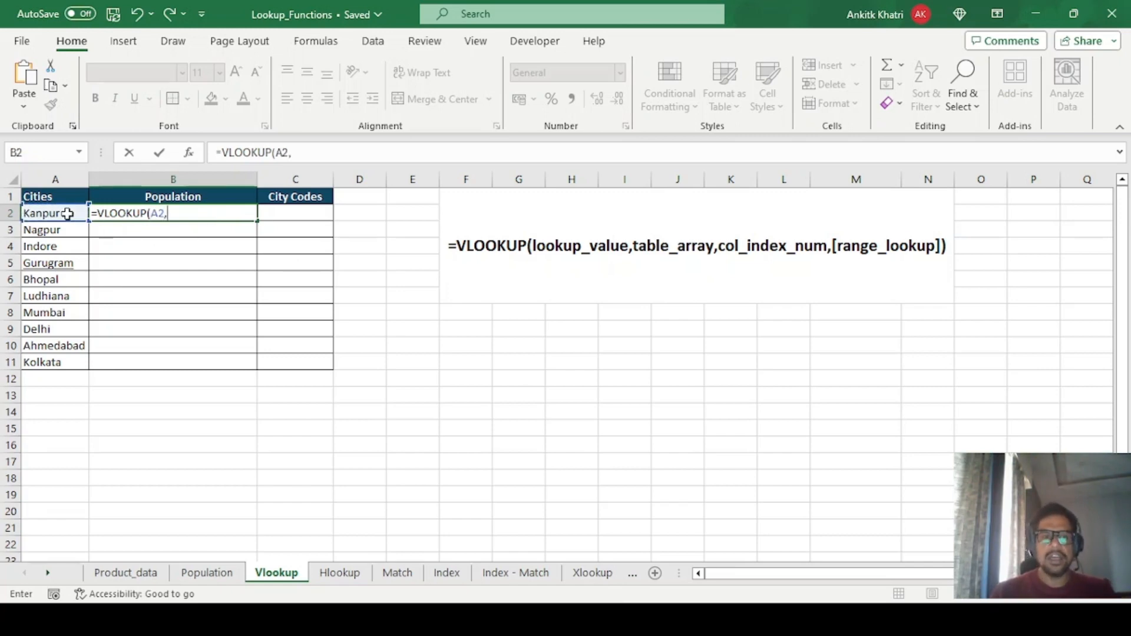
Step: Set the formula's table array to the range C2:E39 on the Population sheet
left_click(210, 577)
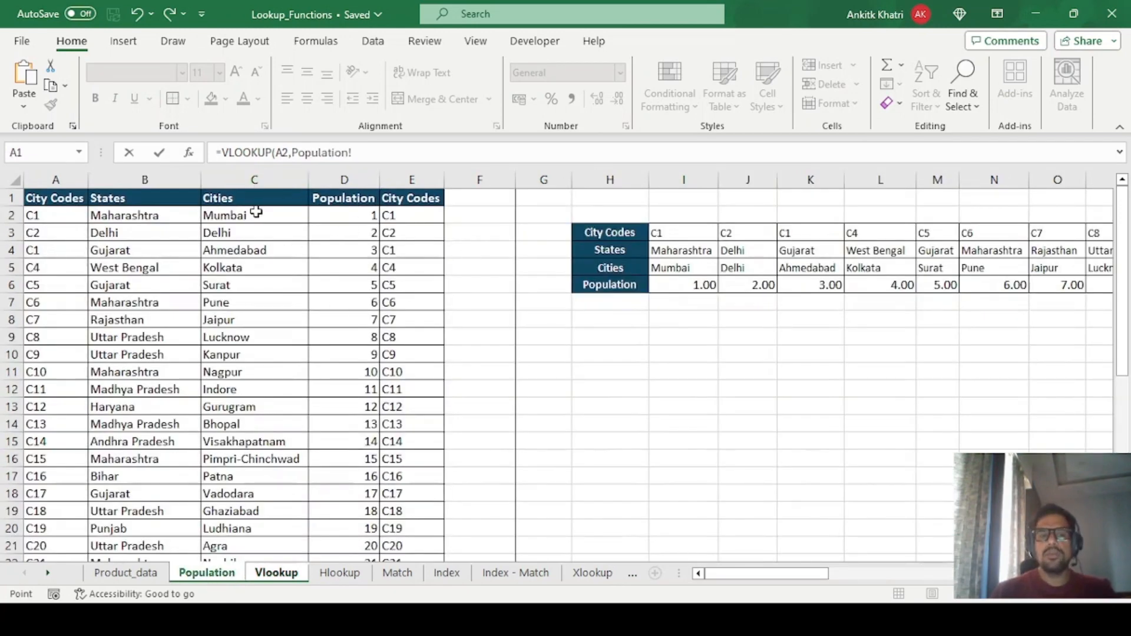
left_click(236, 214)
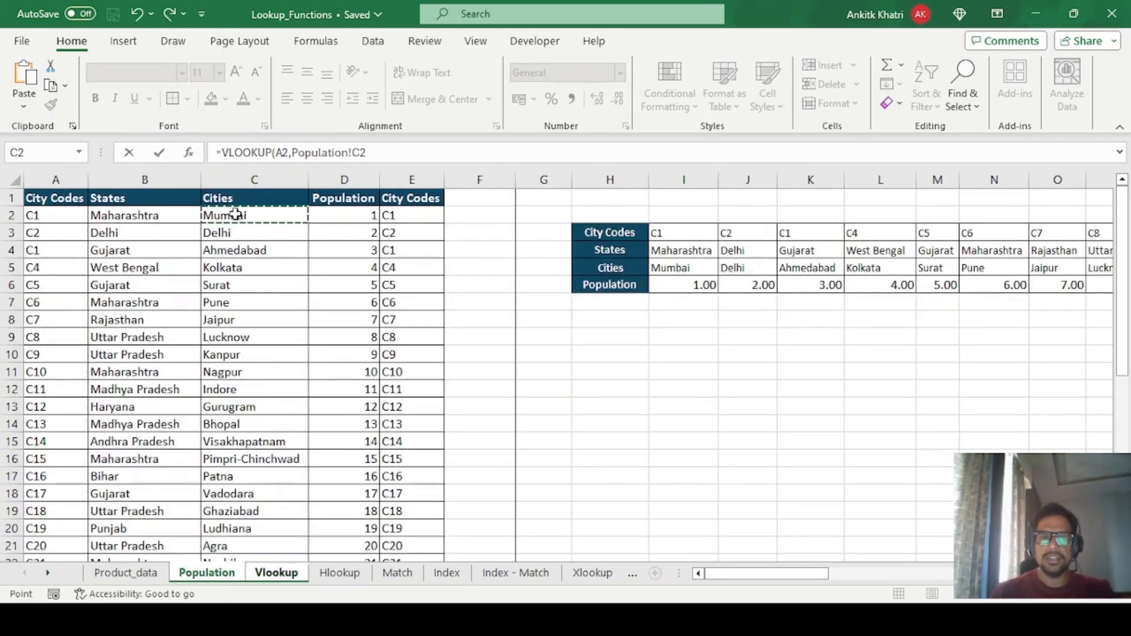
key("shift+Right")
key("shift+Right")
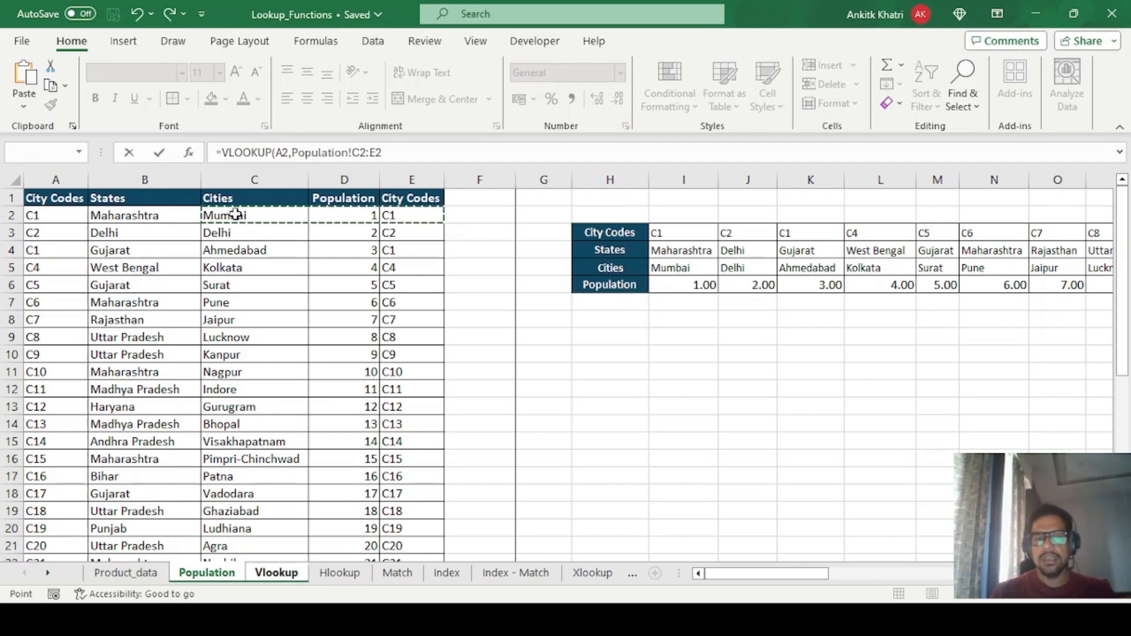
key("ctrl+shift+Down")
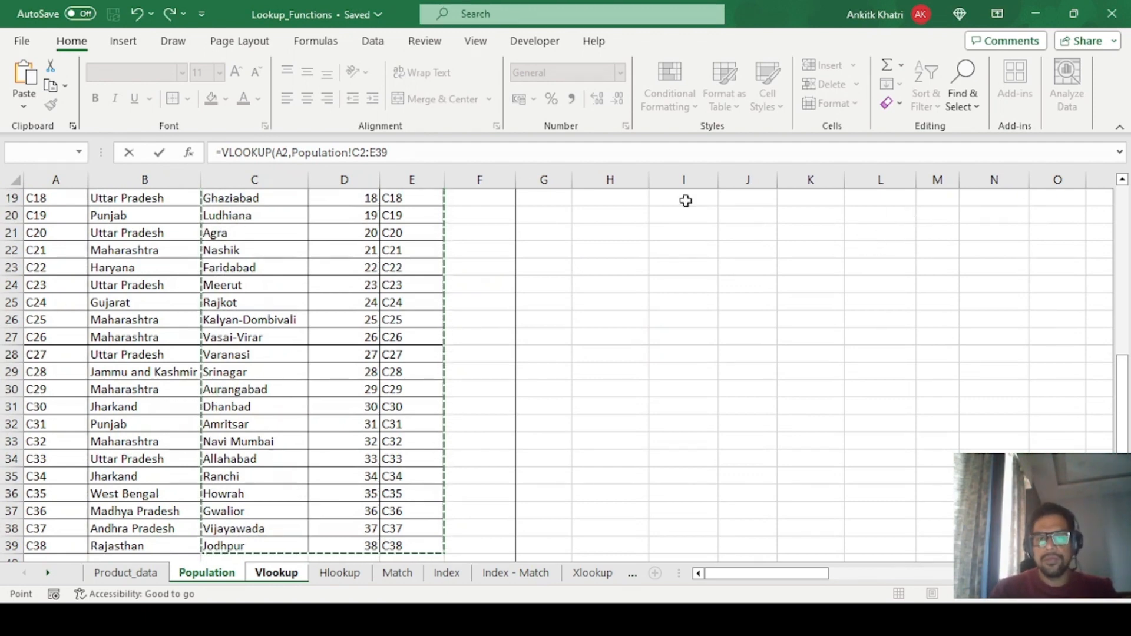
Step: Make the table array reference absolute as $C$2:$E$39 and continue to the column index argument
left_click(487, 149)
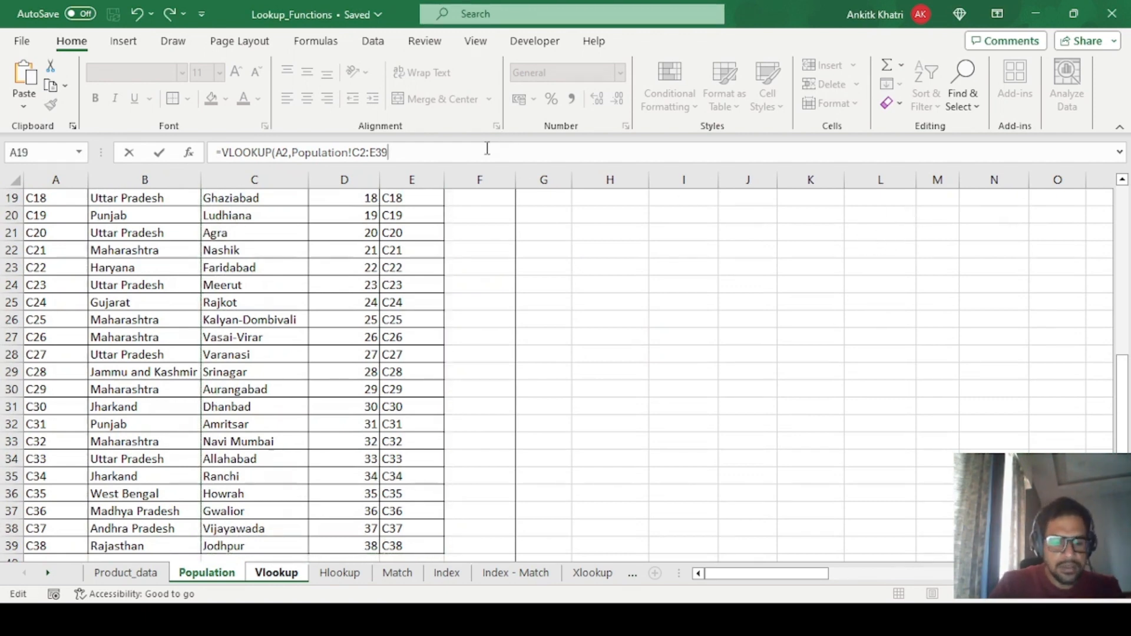
key("F4")
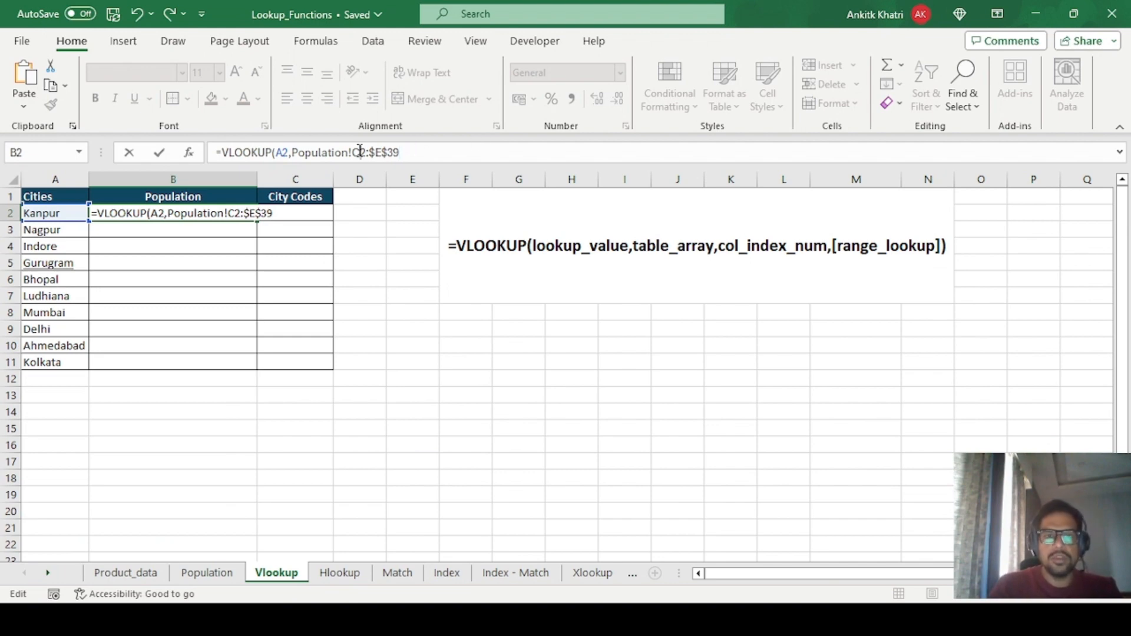
left_click(359, 151)
key("F4")
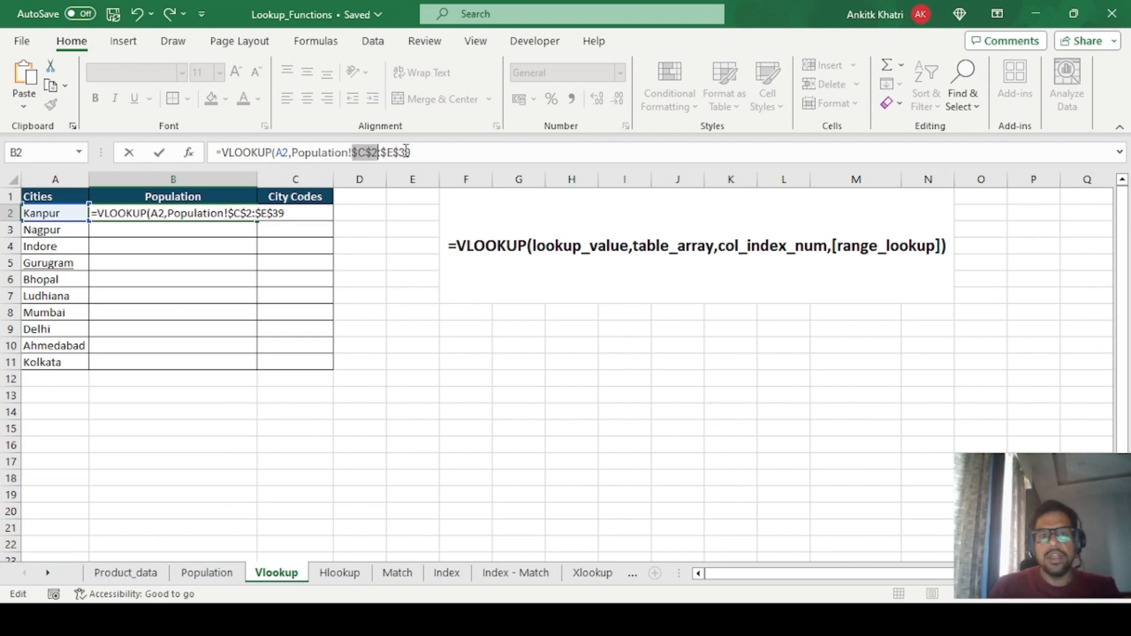
left_click(424, 152)
type(",")
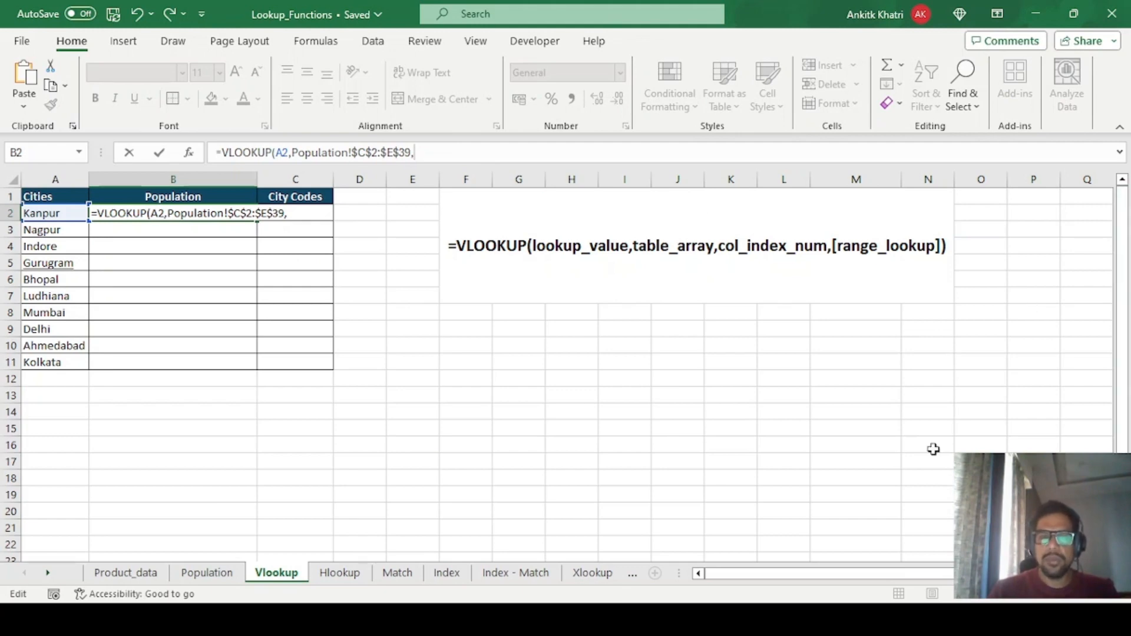
left_click(205, 580)
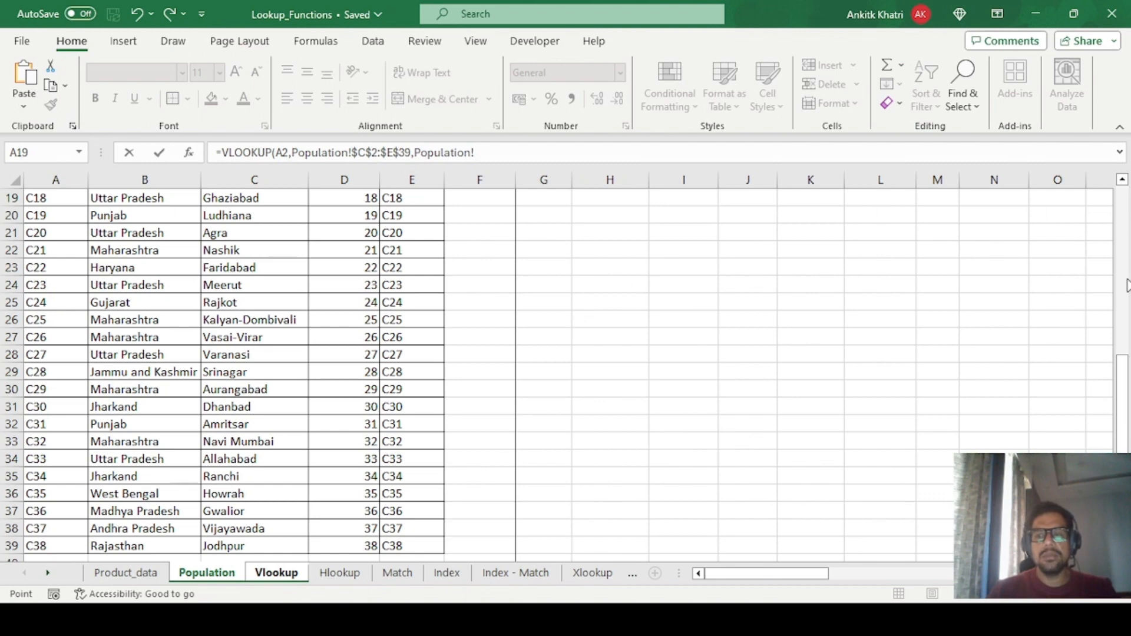
left_click_drag(1121, 410, 1121, 242)
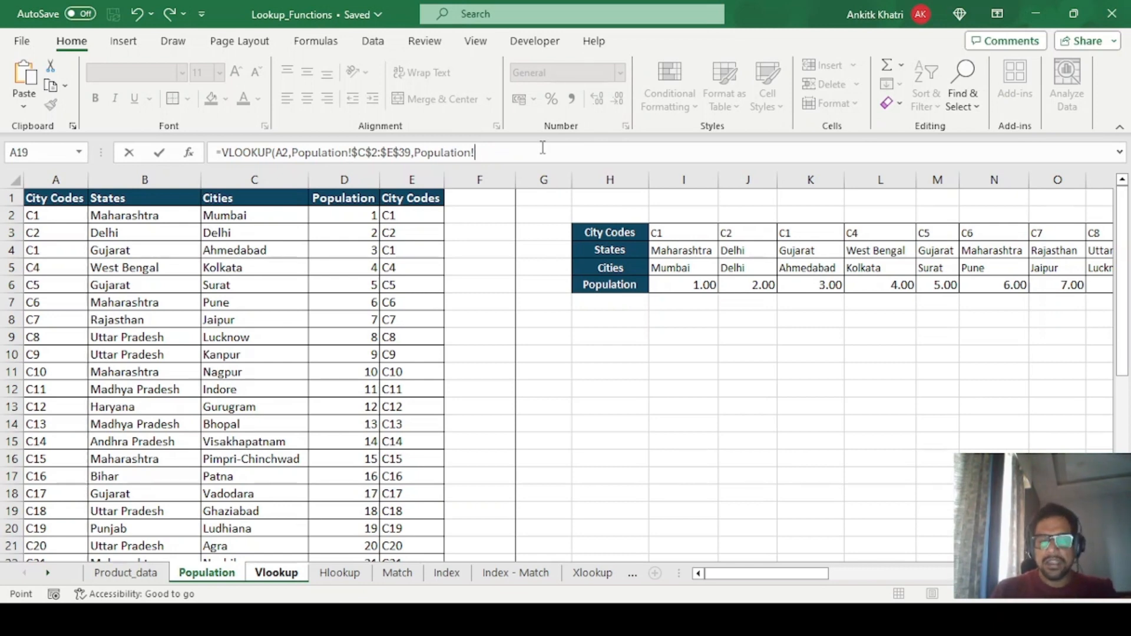
key("BackSpace")
key("BackSpace")
key("BackSpace")
key("BackSpace")
key("BackSpace")
key("BackSpace")
key("BackSpace")
key("BackSpace")
key("BackSpace")
key("BackSpace")
key("BackSpace")
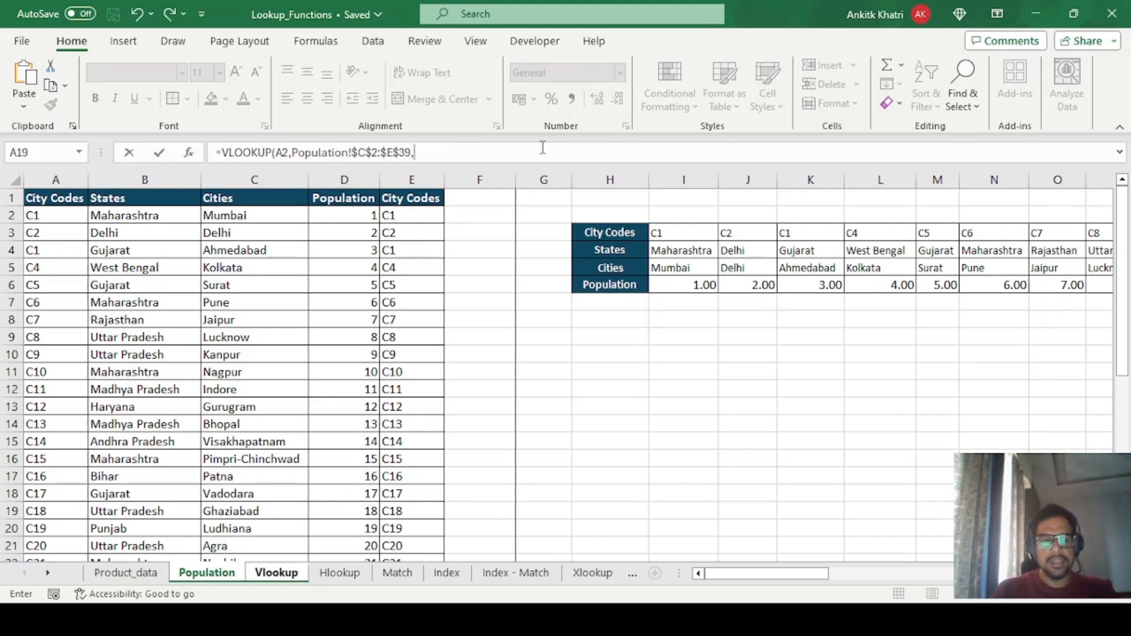
Step: Complete the VLOOKUP formula with column index 2 and FALSE for an exact match
type("2,")
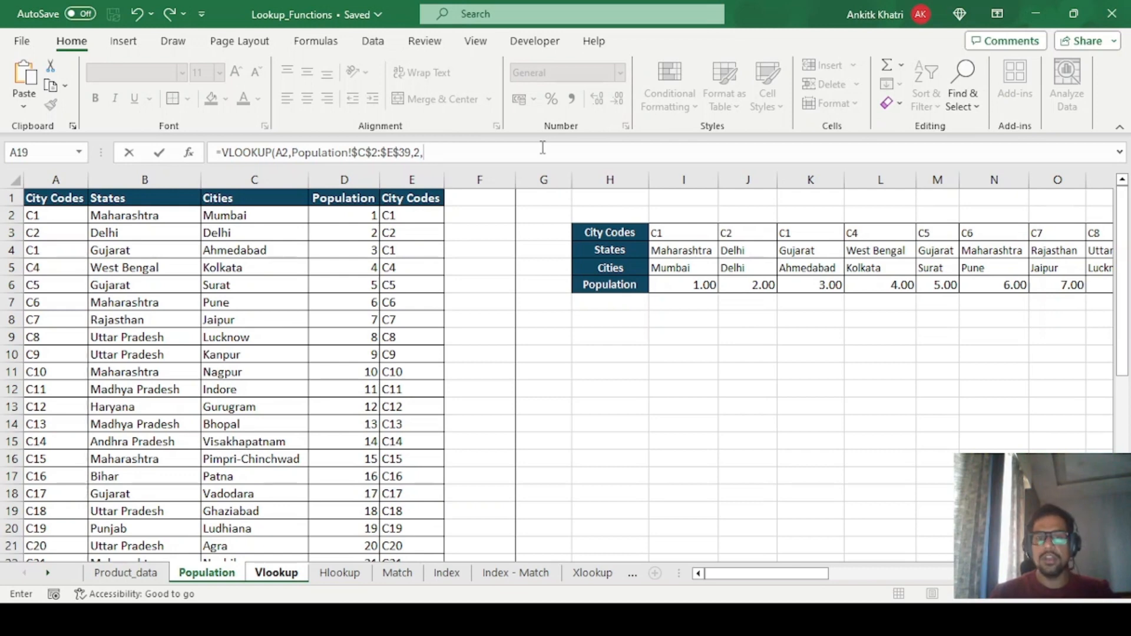
type("FALSE")
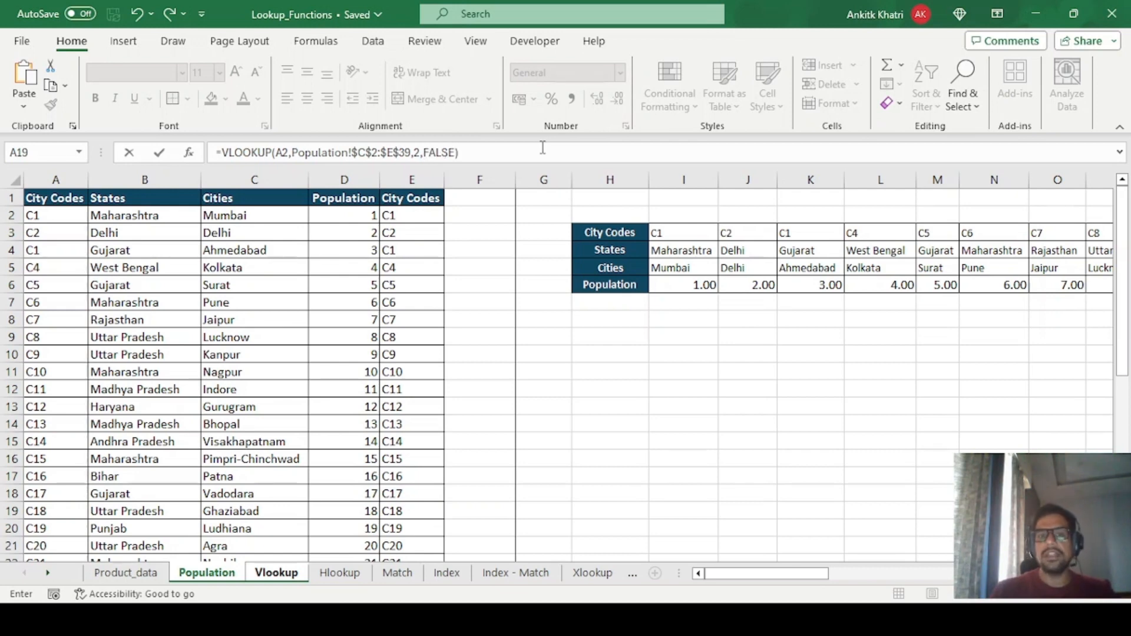
key("Return")
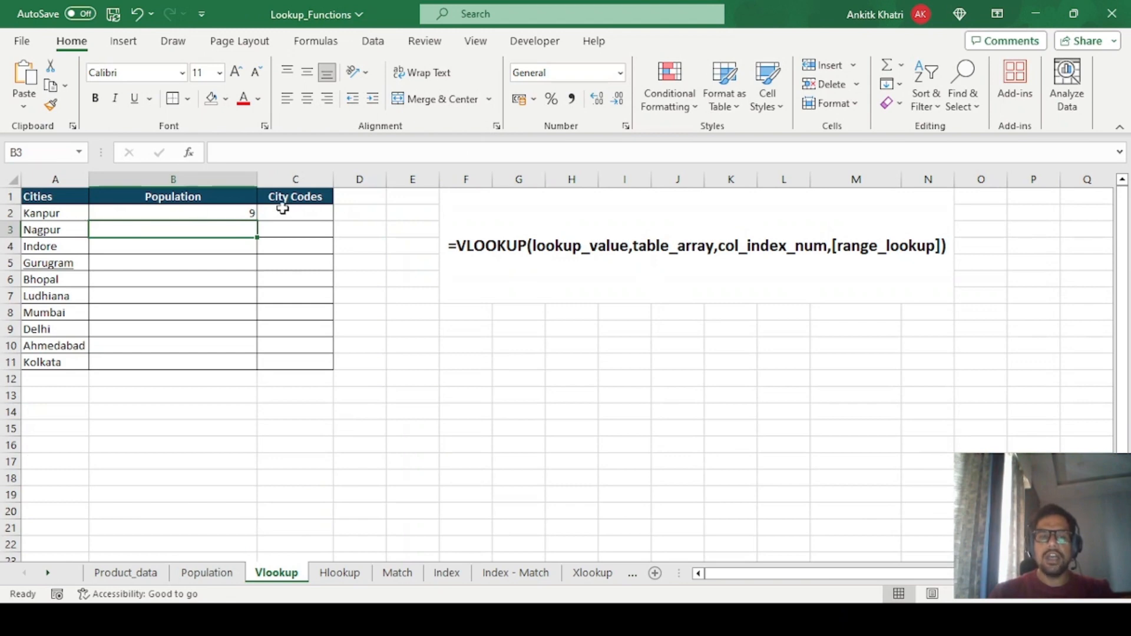
Step: Fill the VLOOKUP formula from B2 down to B11 for the remaining cities
left_click(250, 217)
left_click_drag(257, 221, 235, 369)
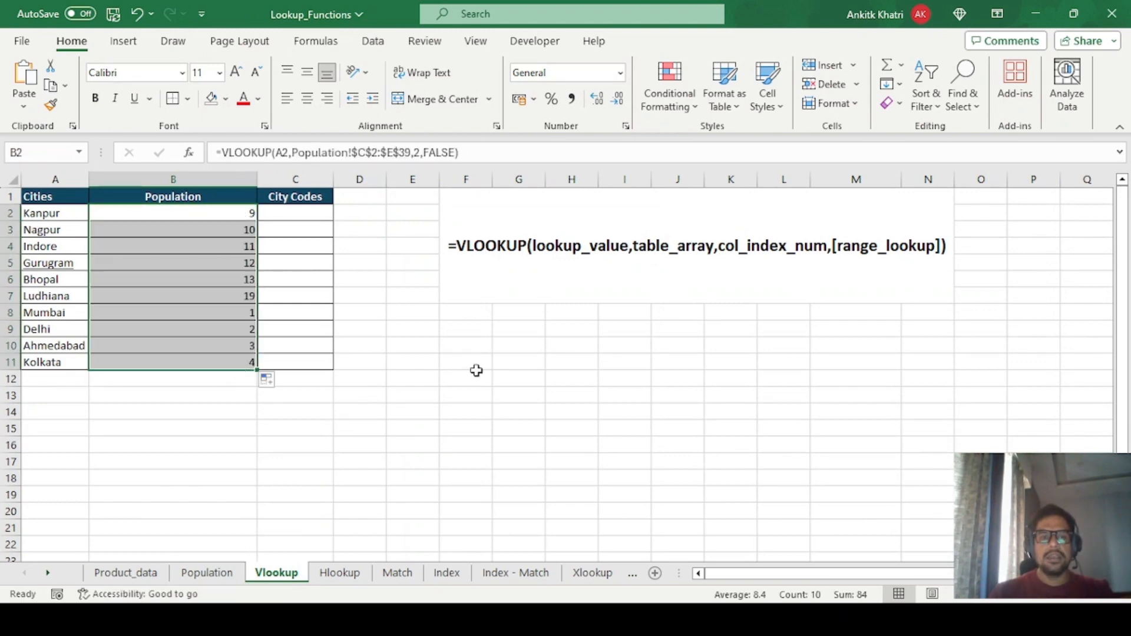
left_click(475, 371)
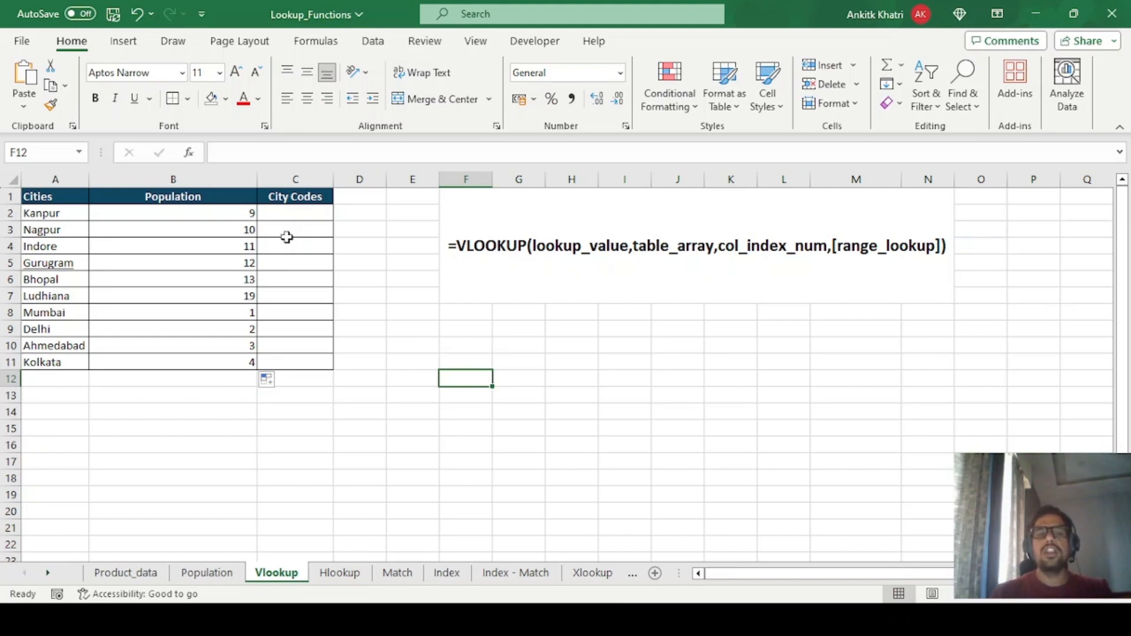
Step: Copy the city Bhopal from the Vlookup sheet and check its entry in the Population sheet's table
left_click(39, 281)
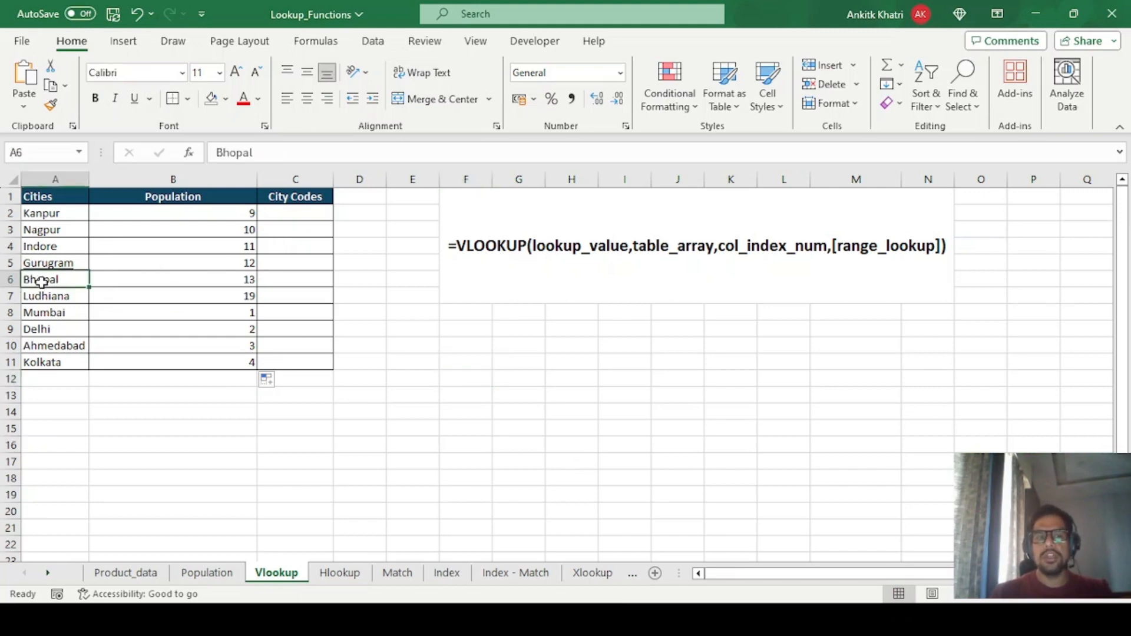
key("ctrl+c")
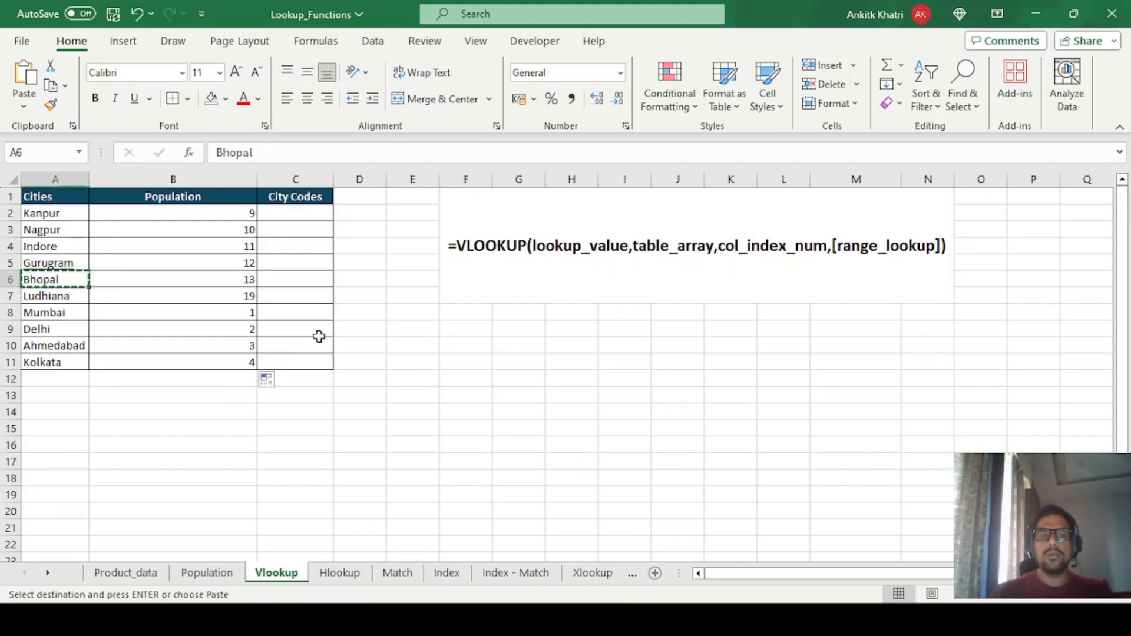
left_click(208, 574)
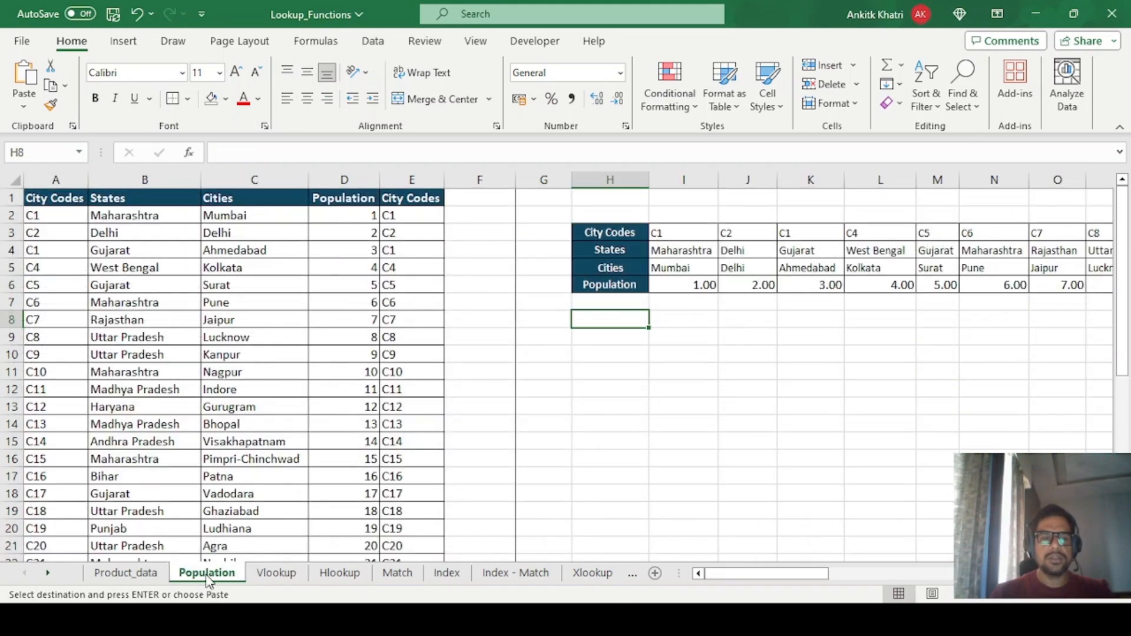
left_click(279, 423)
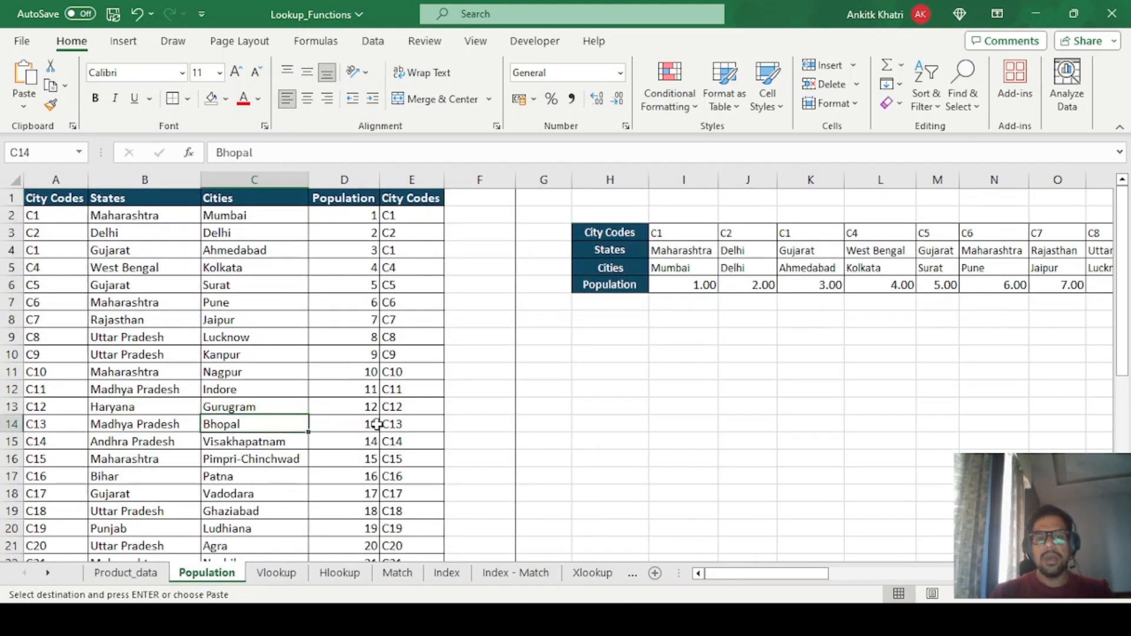
Step: Compare the populations of Bhopal and Kolkata in the Population sheet with the results in the Vlookup sheet
left_click(371, 423)
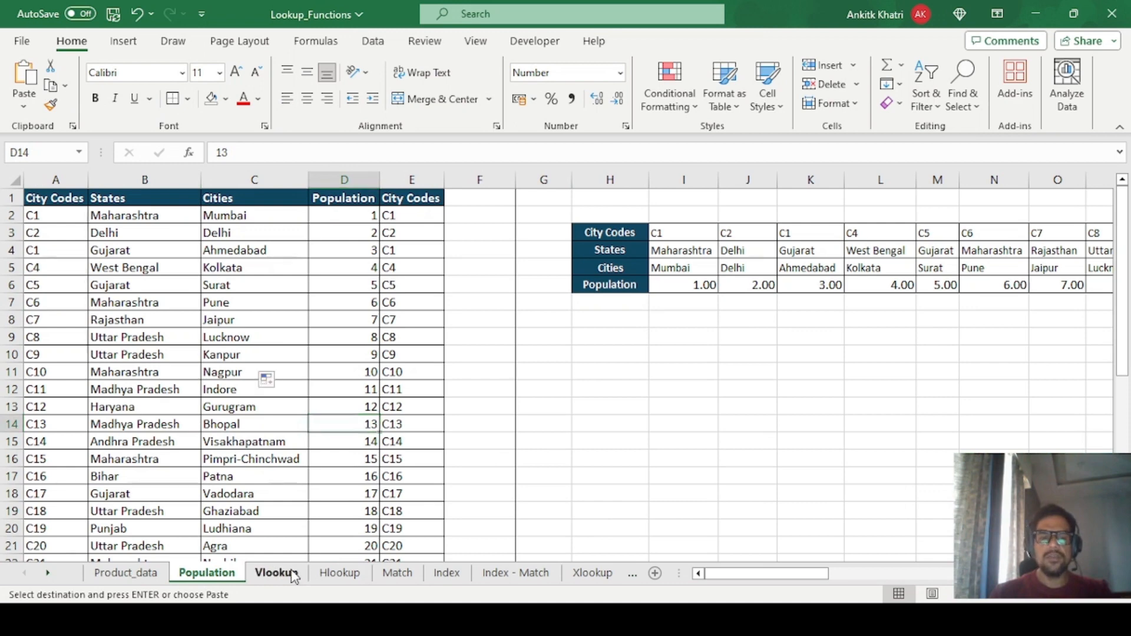
left_click(280, 572)
left_click(56, 361)
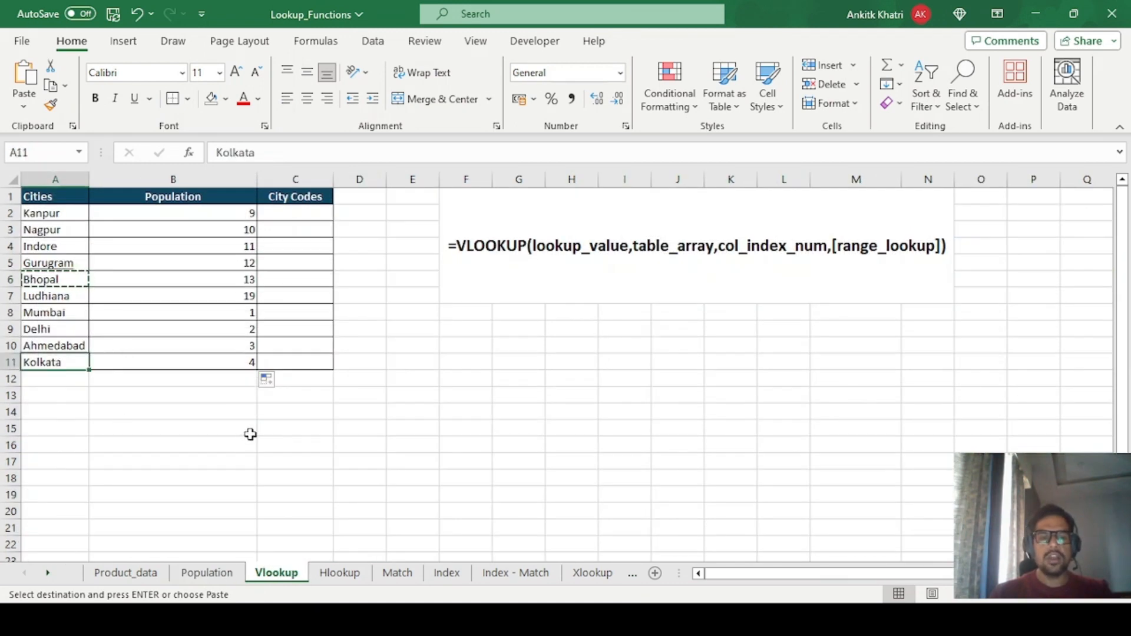
left_click(194, 574)
left_click(229, 271)
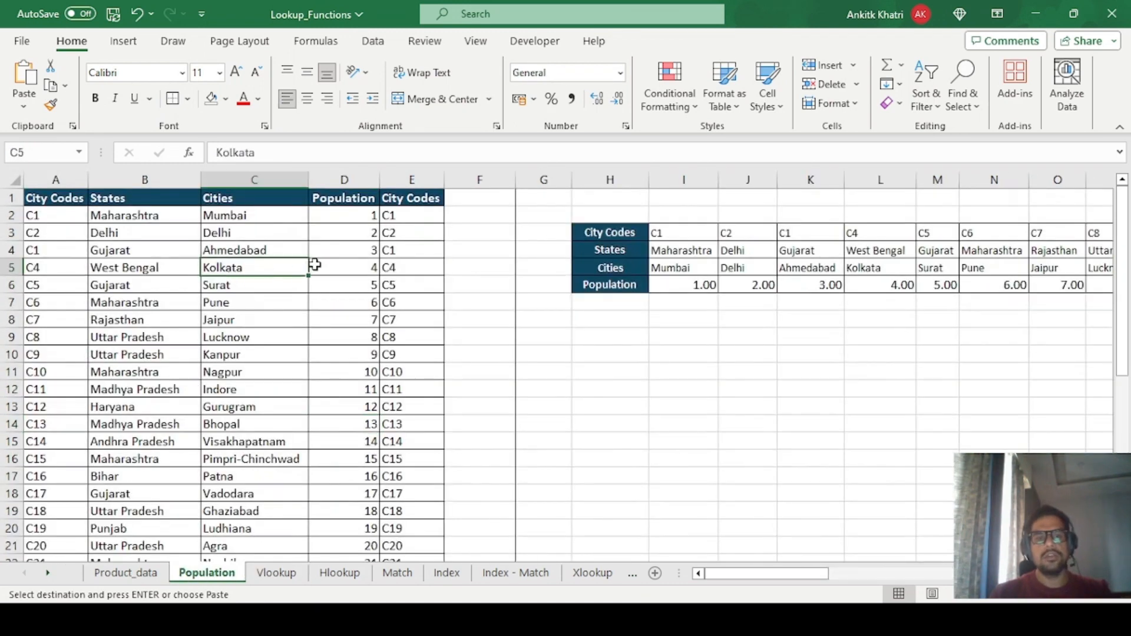
left_click(350, 265)
left_click(288, 575)
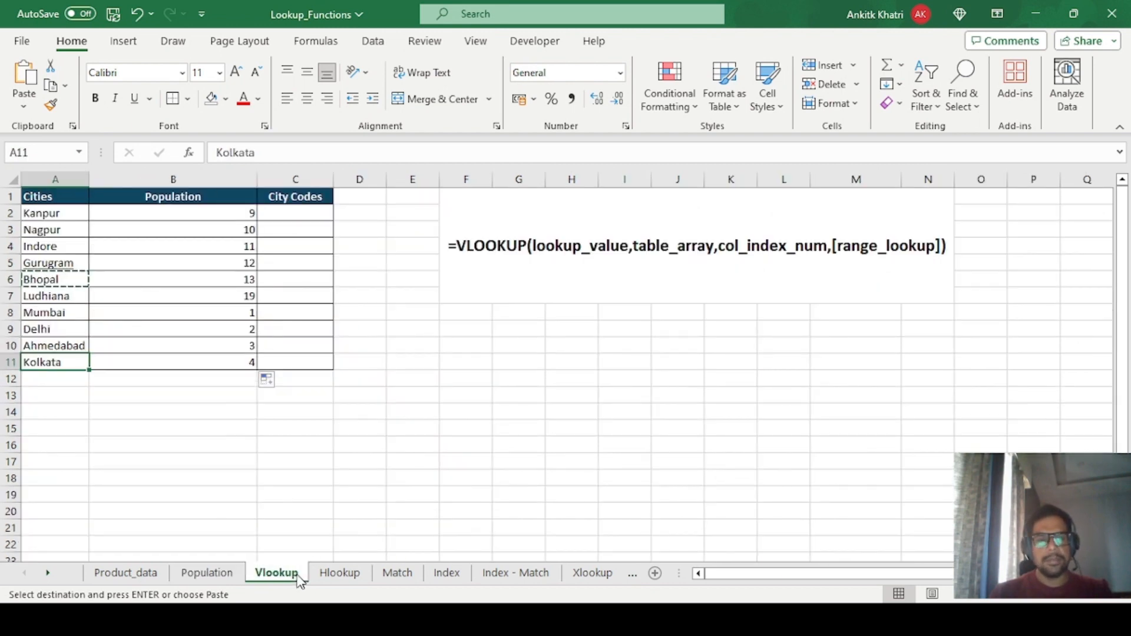
left_click(467, 345)
Step: Start a VLOOKUP formula in C2 of the City Codes column with city cell A2 as the lookup value
left_click(289, 215)
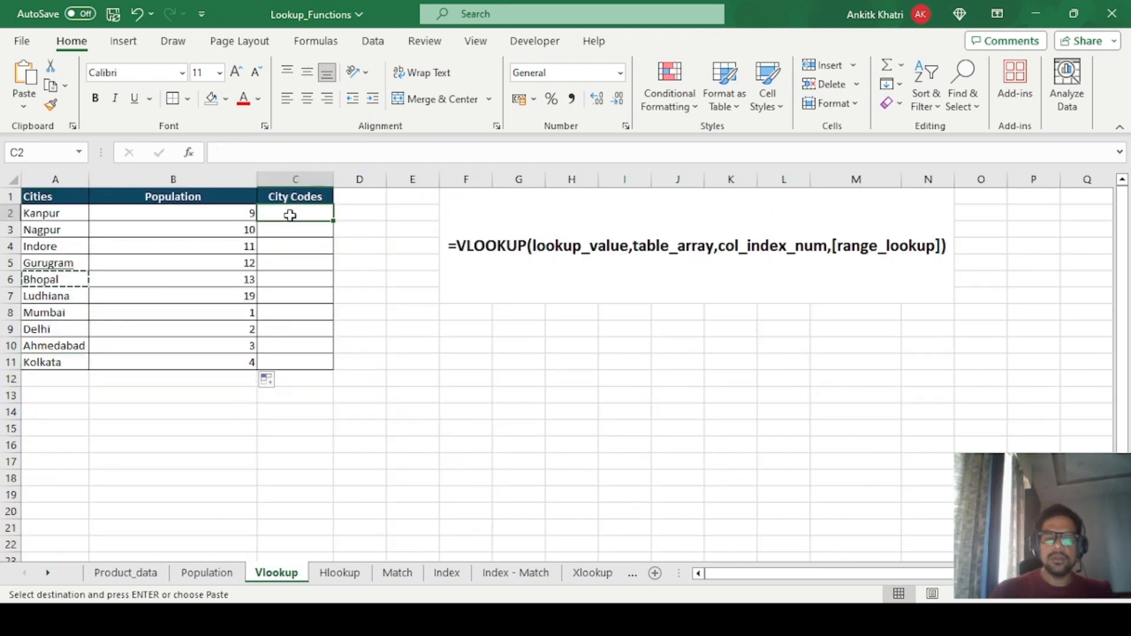
key("Escape")
type("=v")
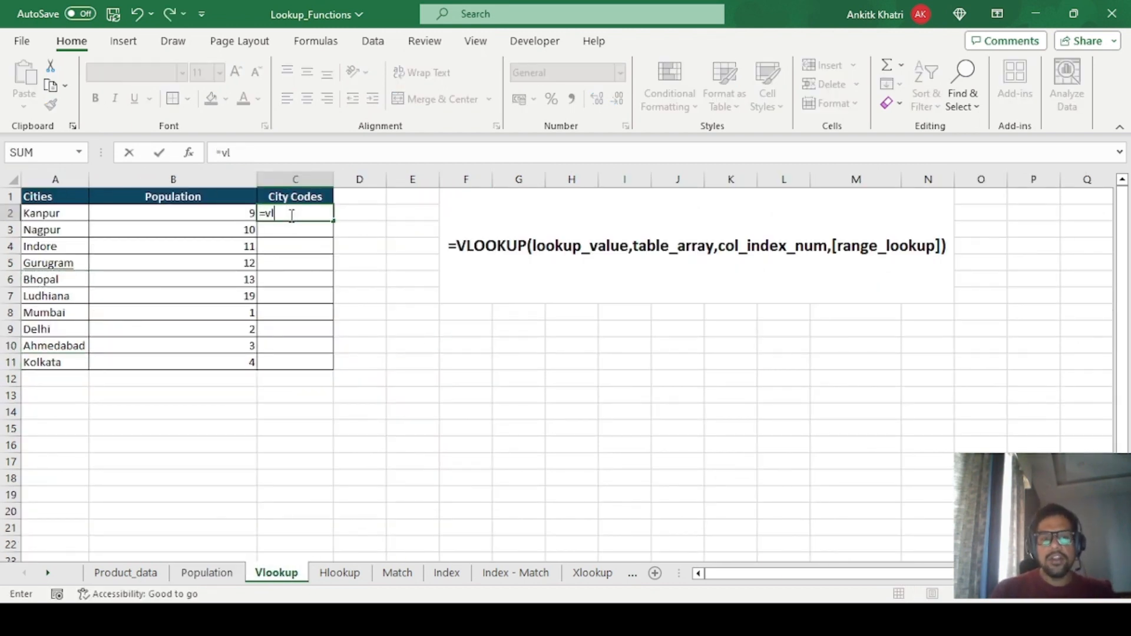
type("l")
key("Tab")
left_click(47, 214)
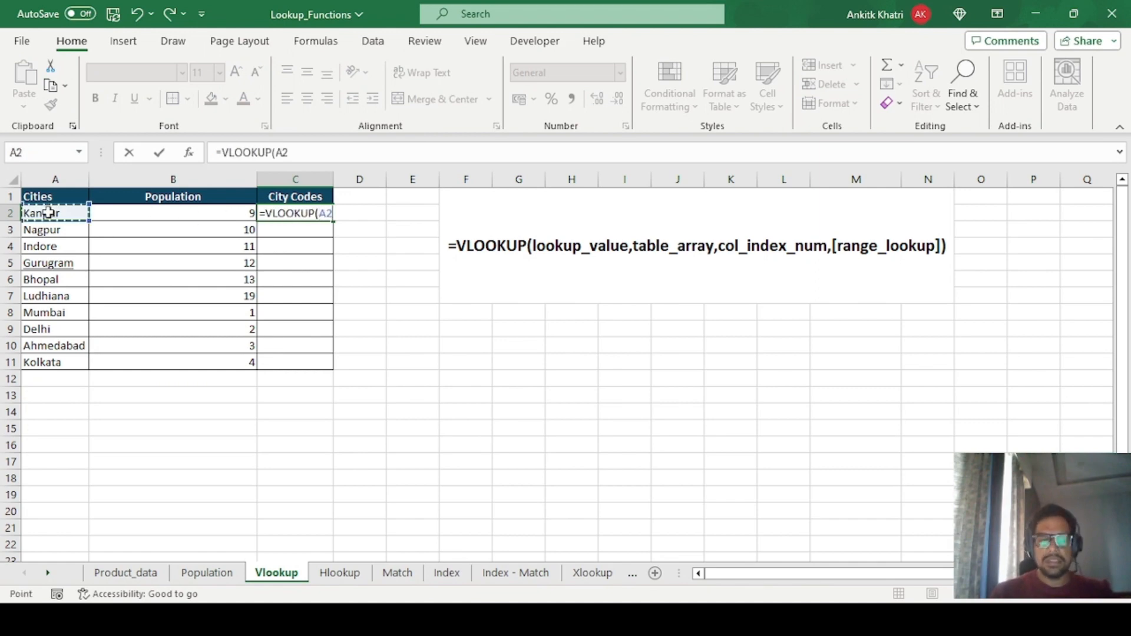
type(",")
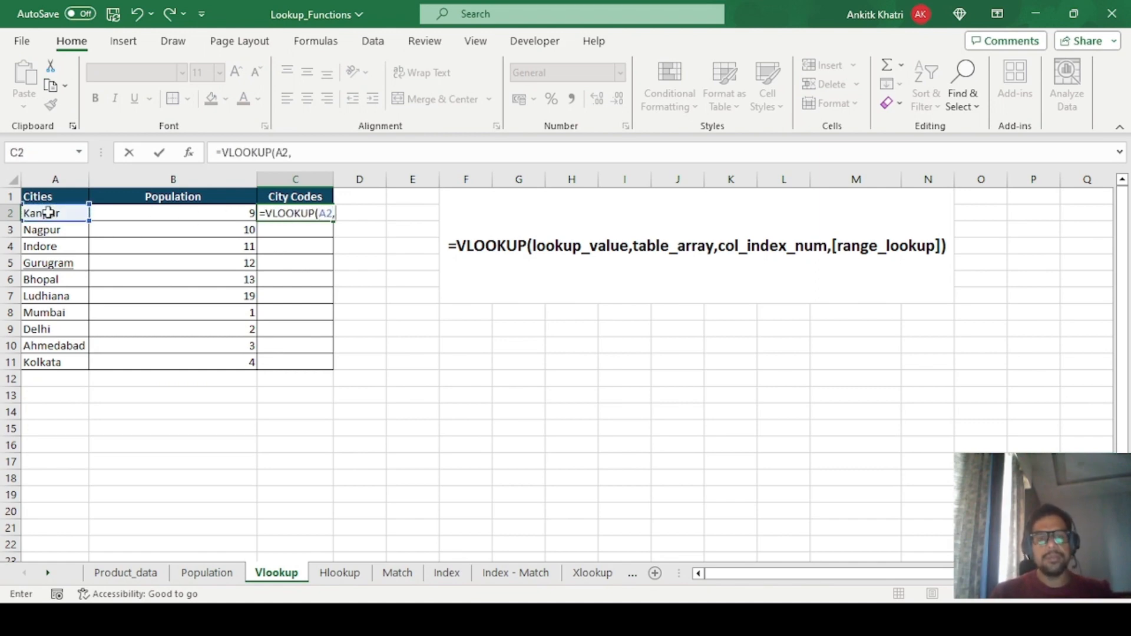
Step: Set the table array to Population sheet range C2:E39 as the absolute reference $C$2:$E$39
left_click(206, 572)
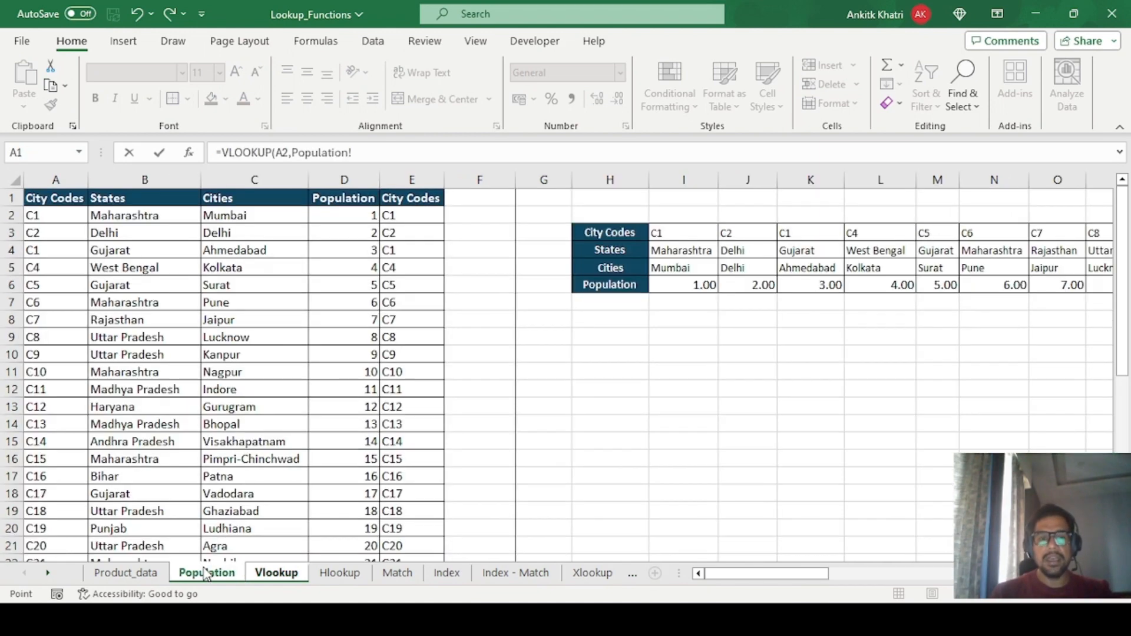
left_click(227, 213)
key("shift+Right")
key("shift+Right")
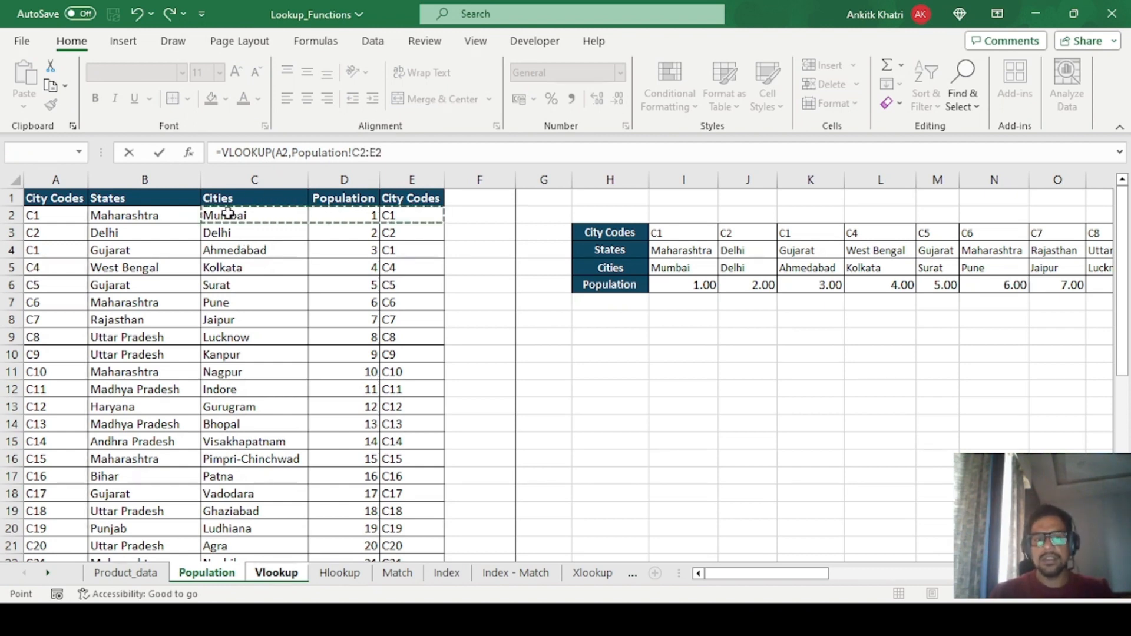
key("ctrl+shift+Down")
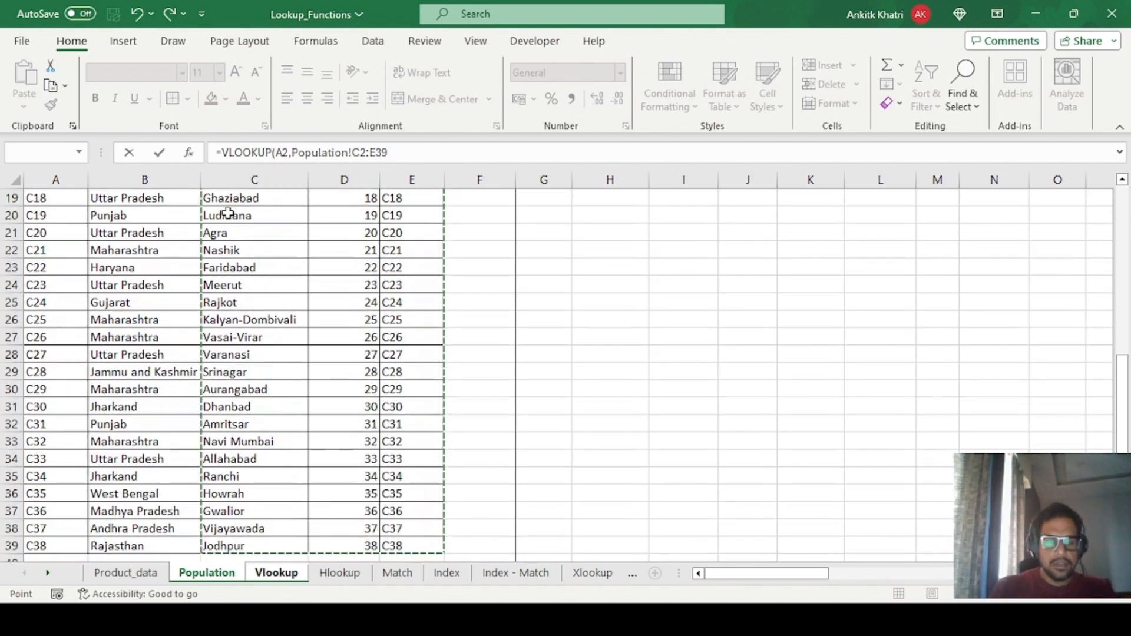
key("F4")
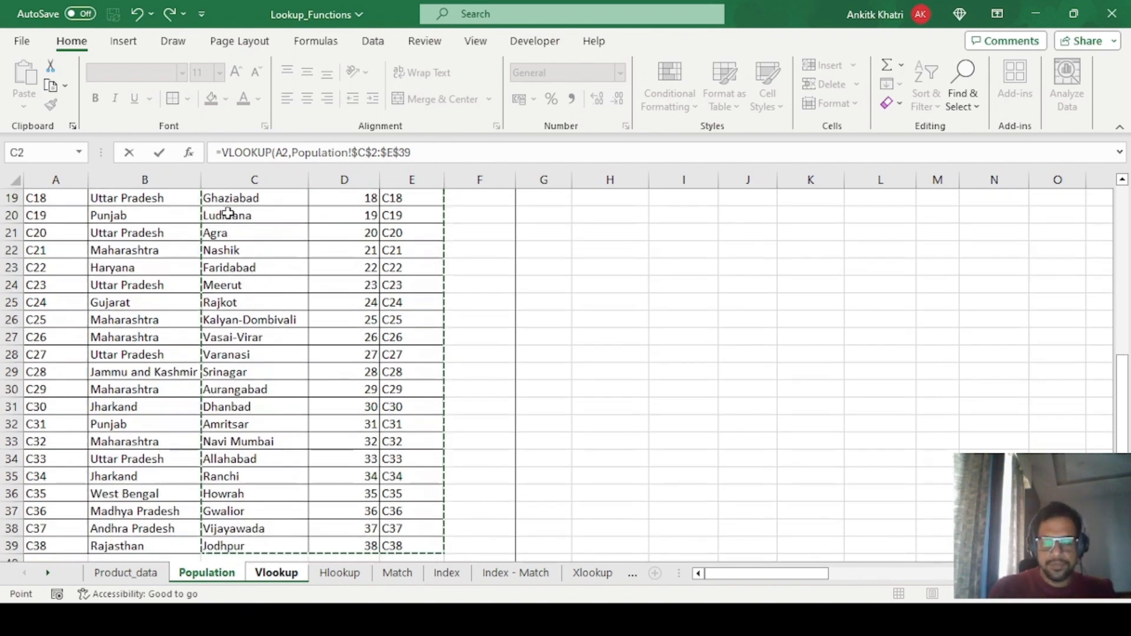
type(",")
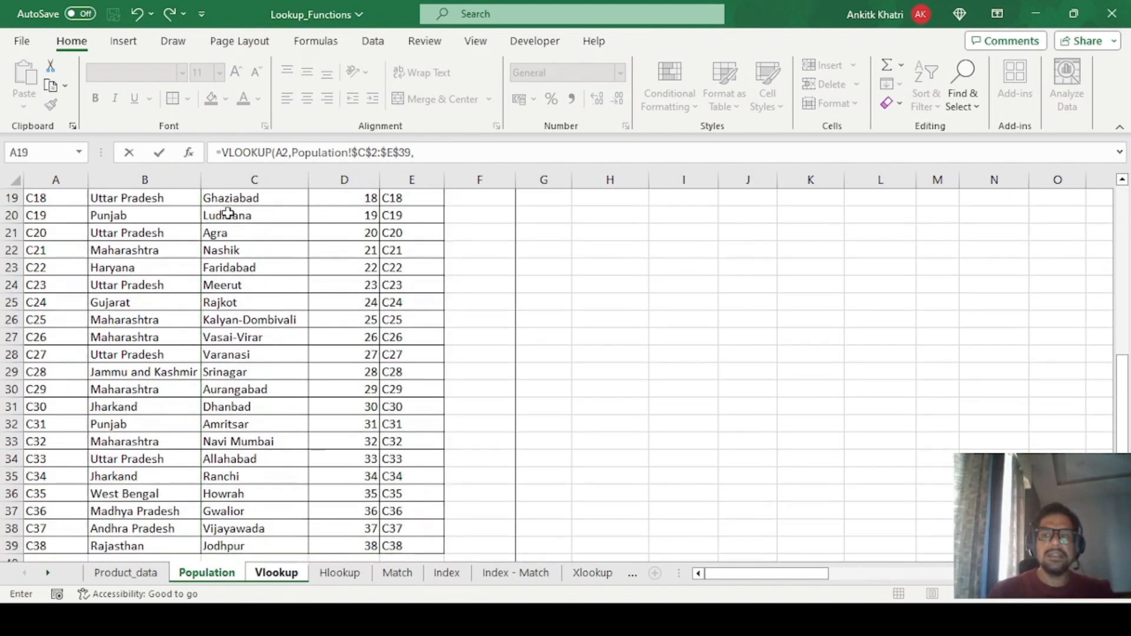
Step: Complete the VLOOKUP with column index 3 and FALSE for an exact match, and fill it from C2 down to C11
left_click_drag(1122, 398, 1122, 221)
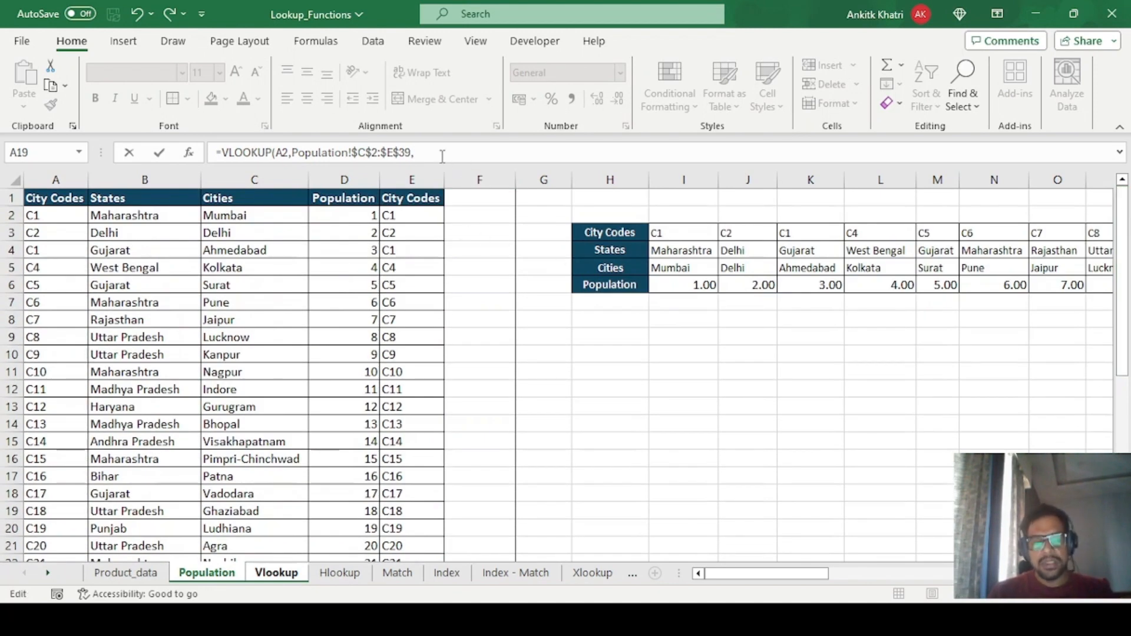
type("3,")
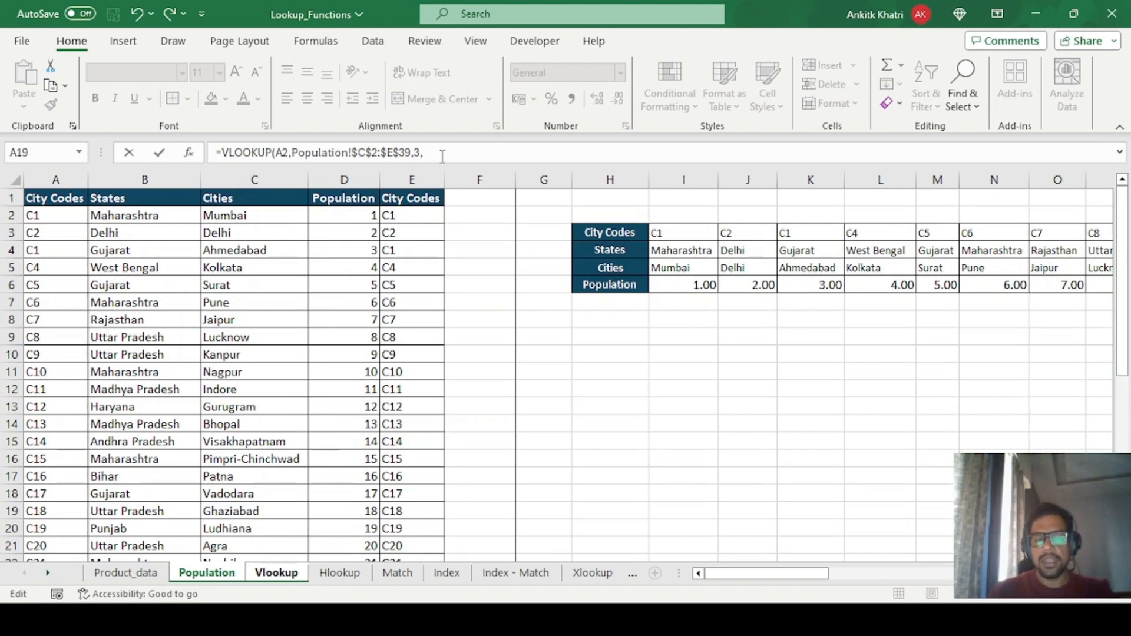
type("FALSE")
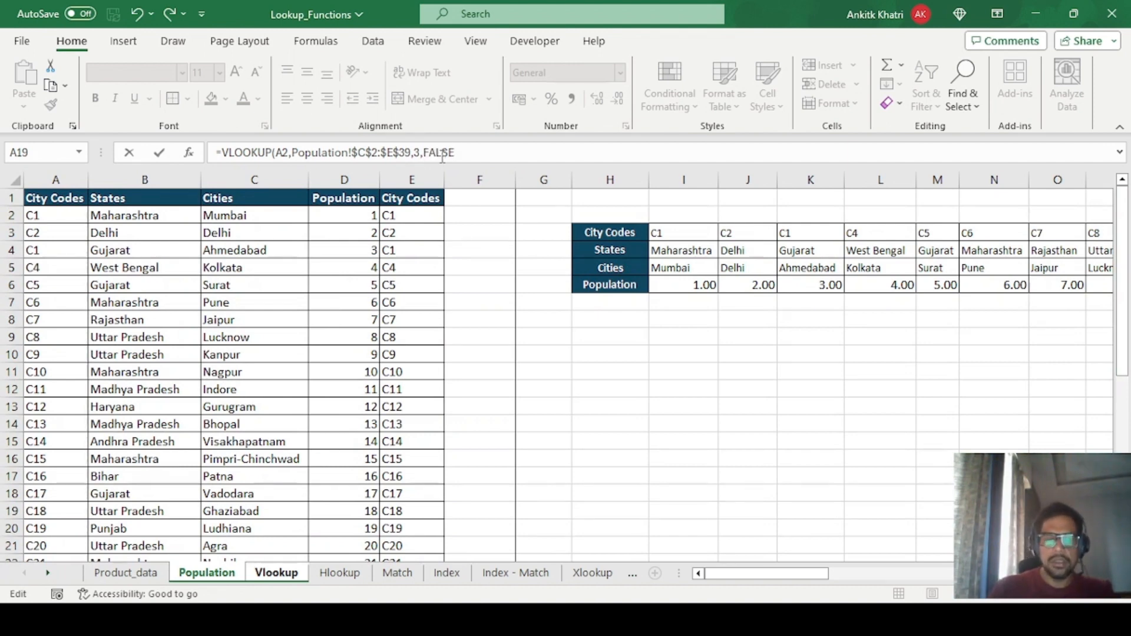
type(")")
key("Return")
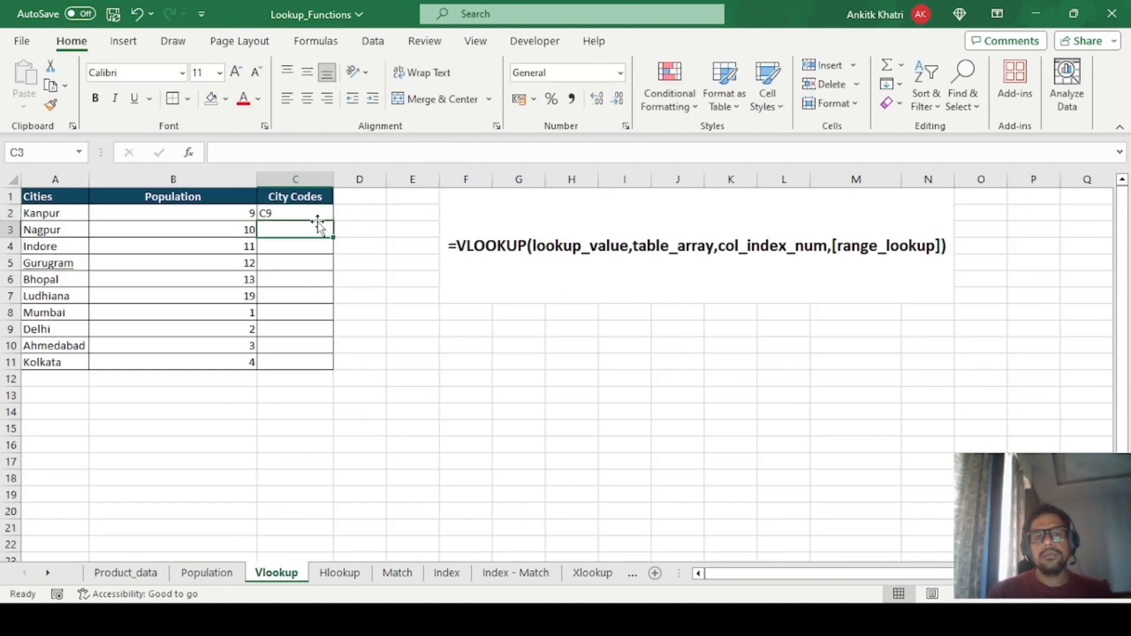
left_click(316, 211)
double_click(333, 220)
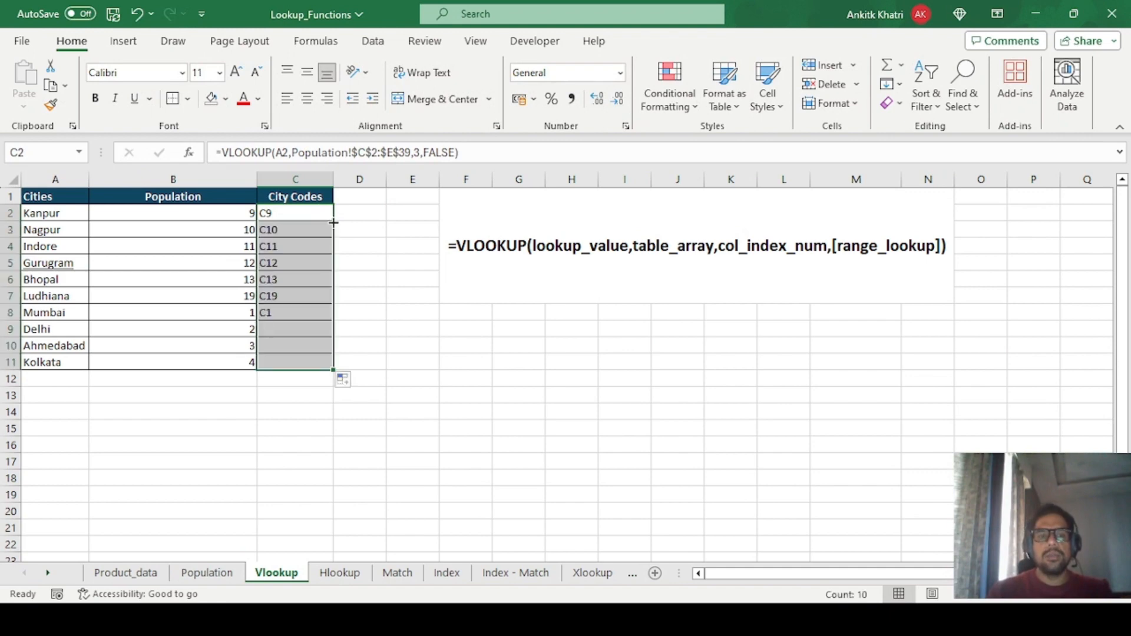
Step: Check the city codes of Kanpur and Delhi in the Population sheet against the Vlookup sheet's results
left_click(157, 578)
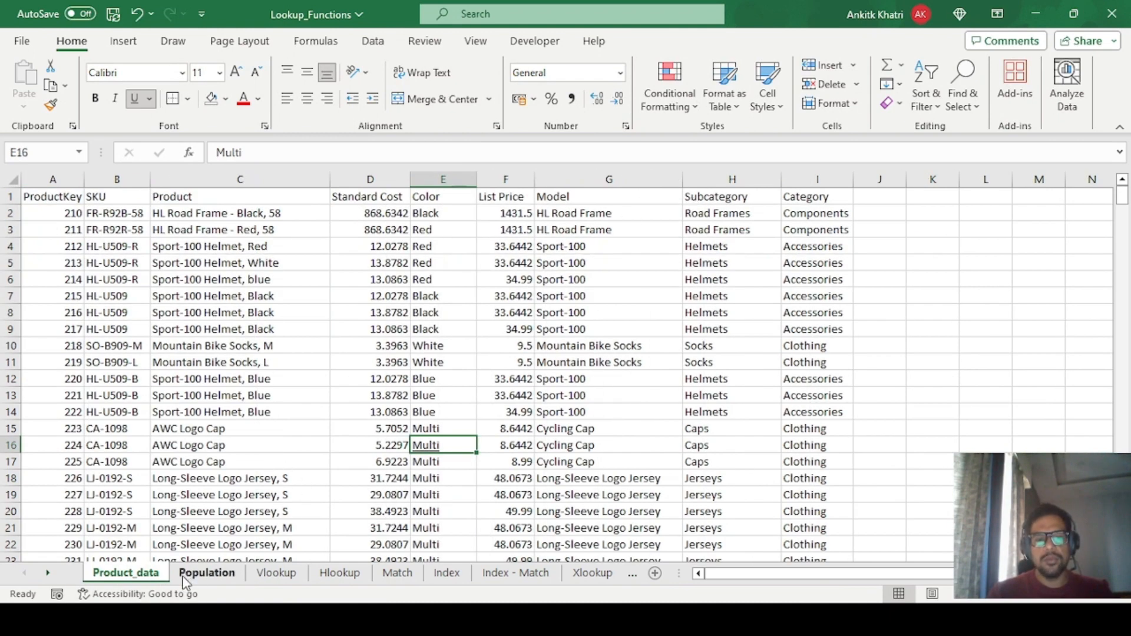
left_click(206, 573)
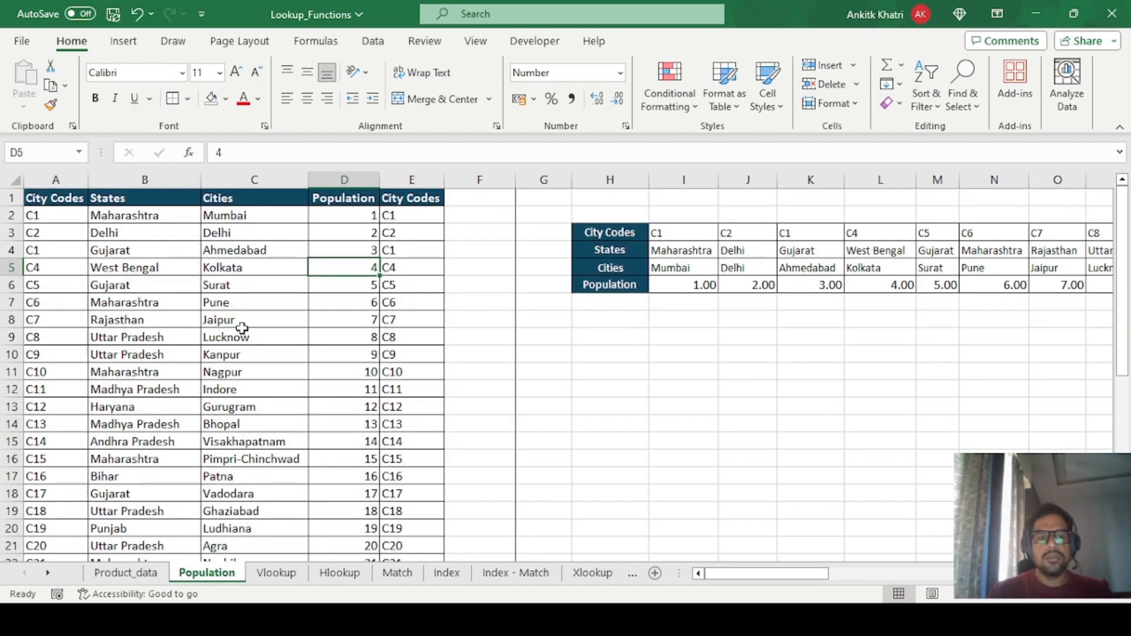
left_click(405, 352)
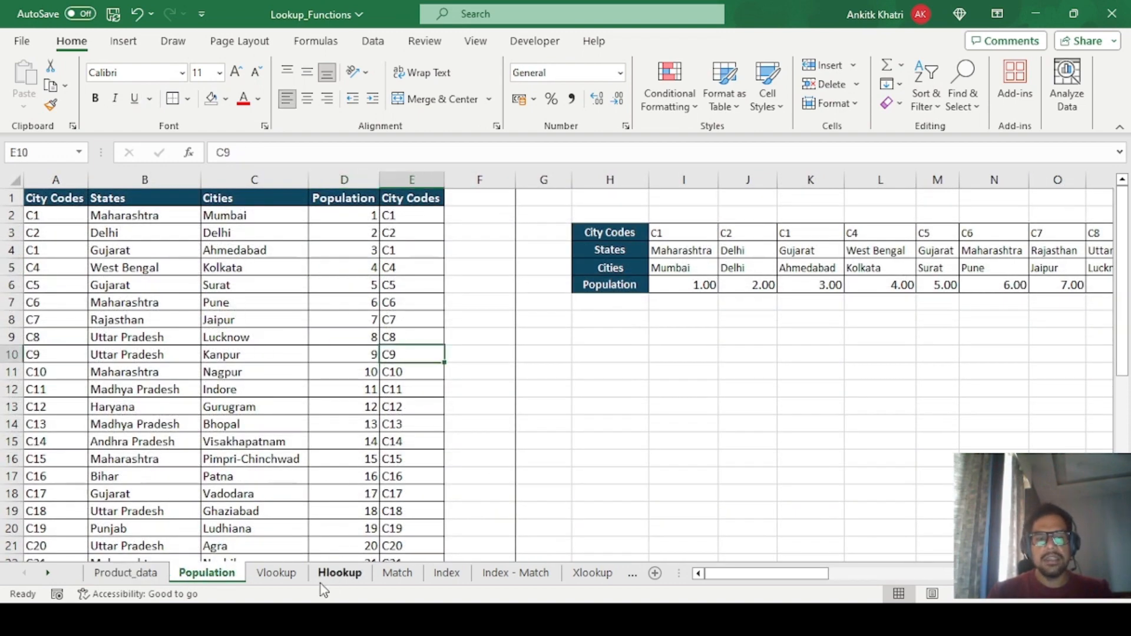
left_click(276, 573)
left_click(51, 328)
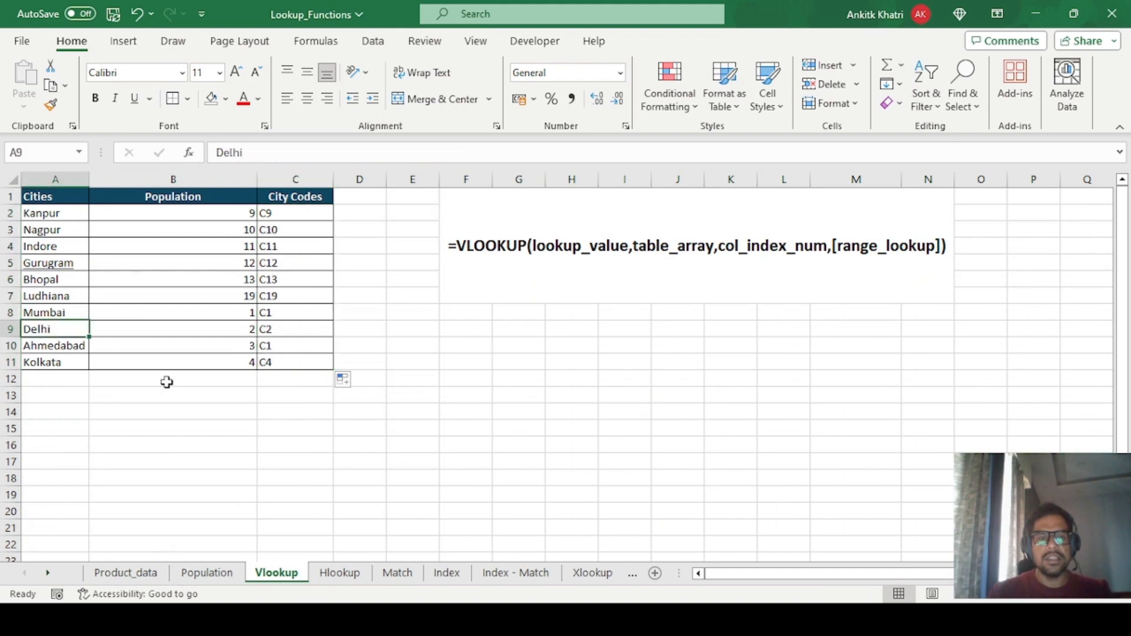
left_click(234, 574)
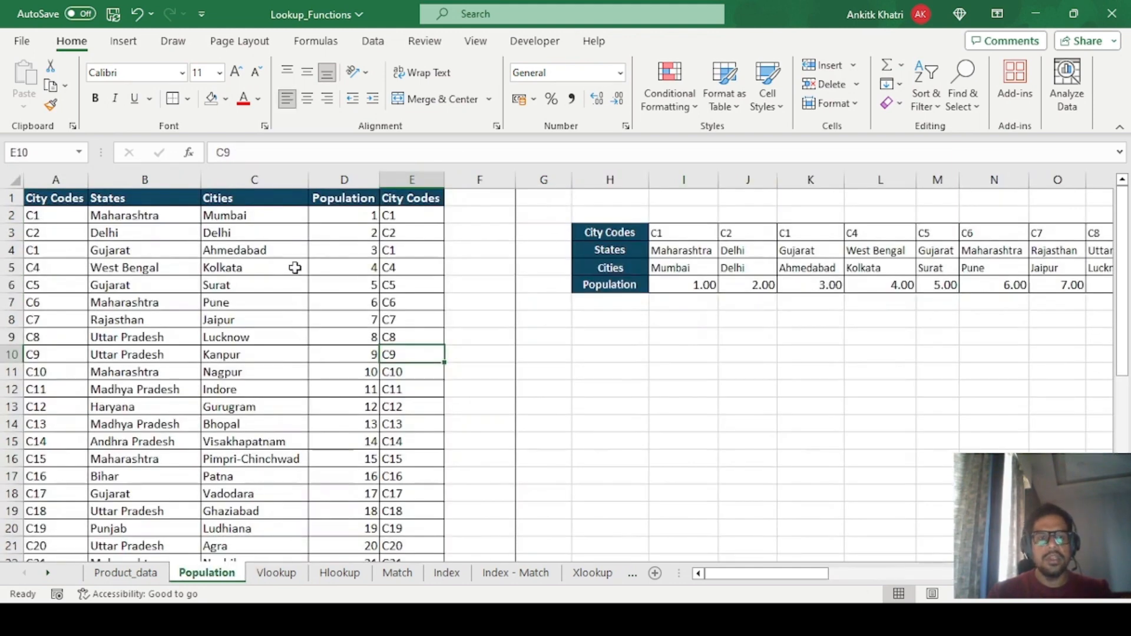
left_click(415, 234)
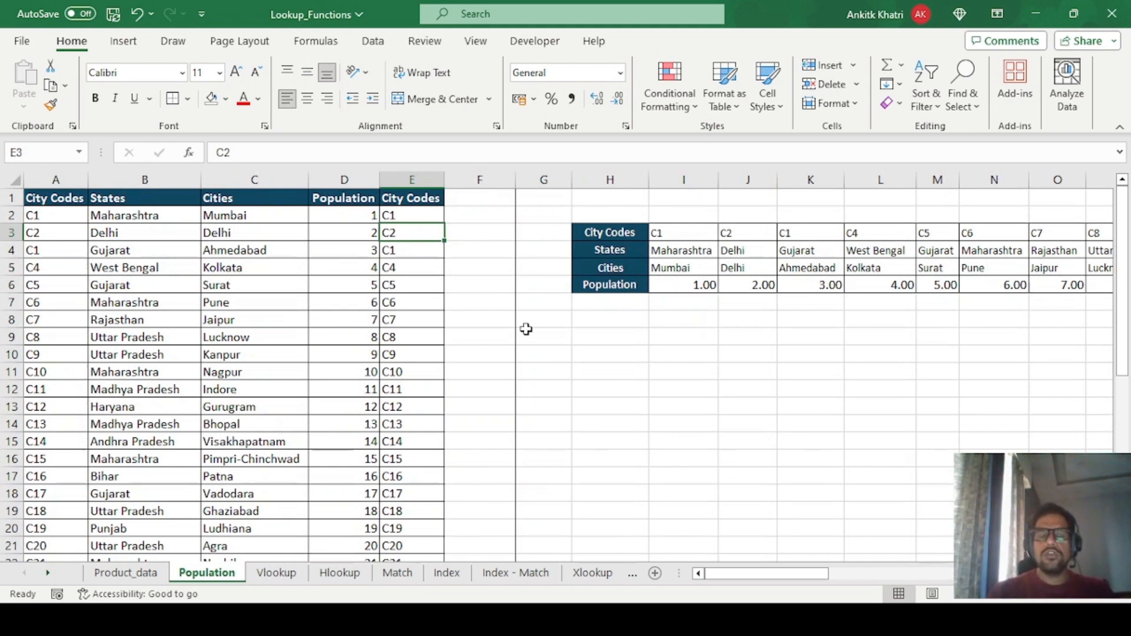
Step: Examine the Cities column's position relative to the City Codes columns A and E in the Population sheet
left_click(242, 215)
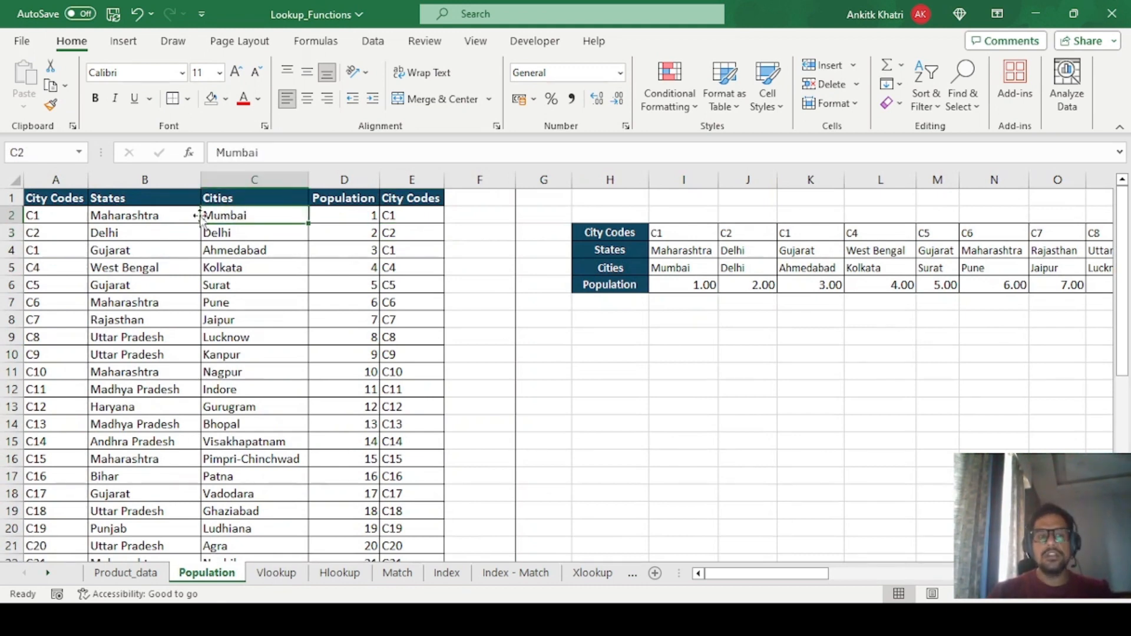
left_click(46, 216)
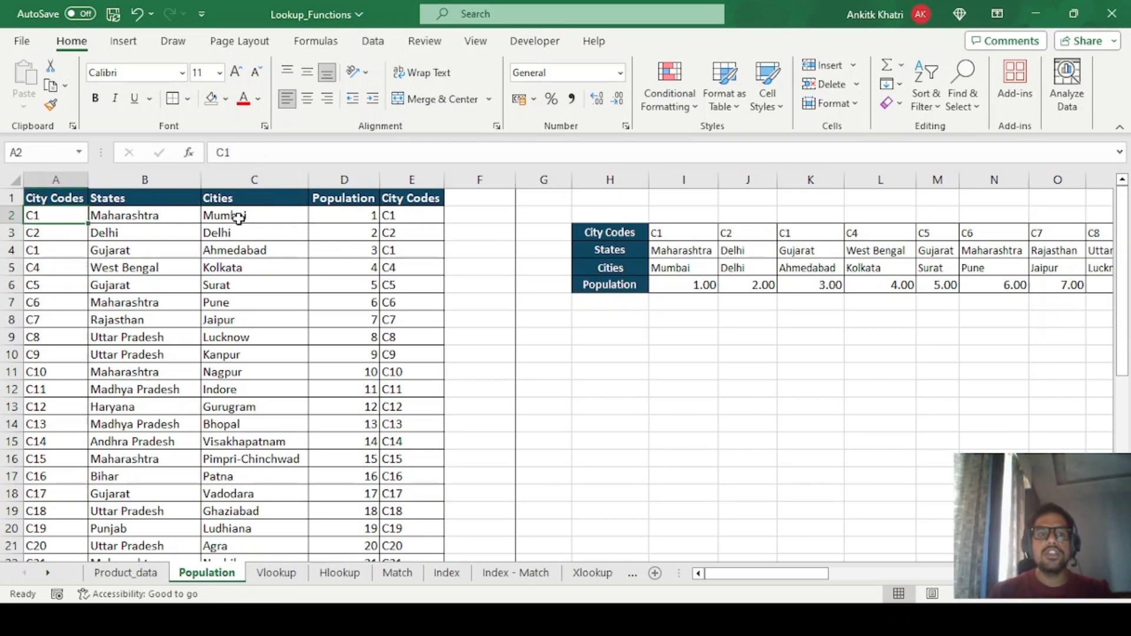
left_click(238, 217)
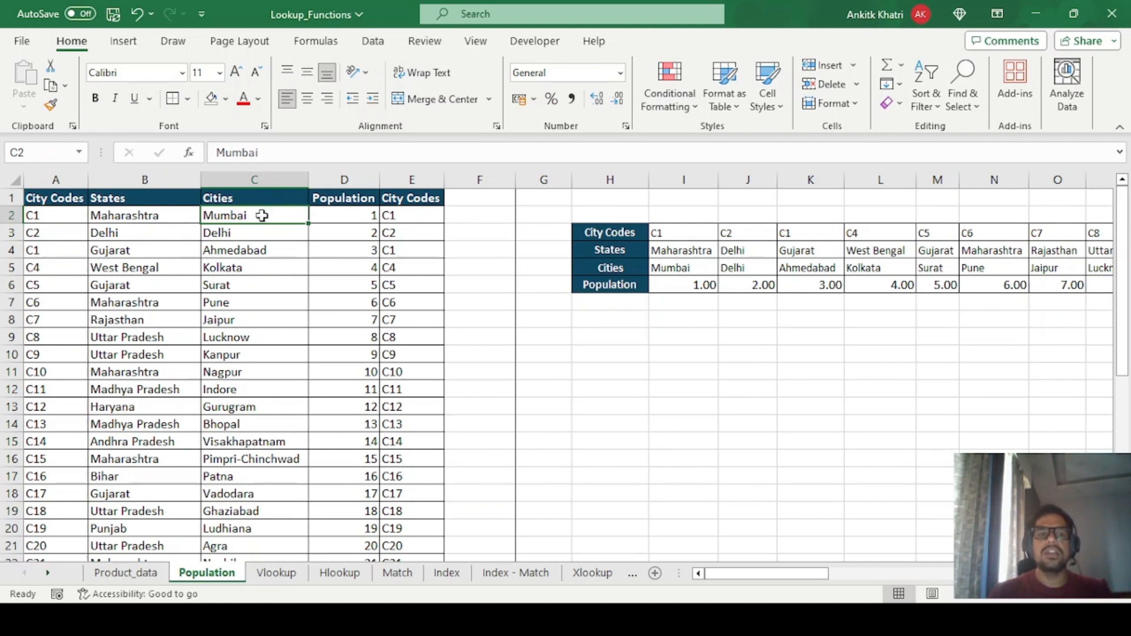
left_click_drag(262, 216, 254, 411)
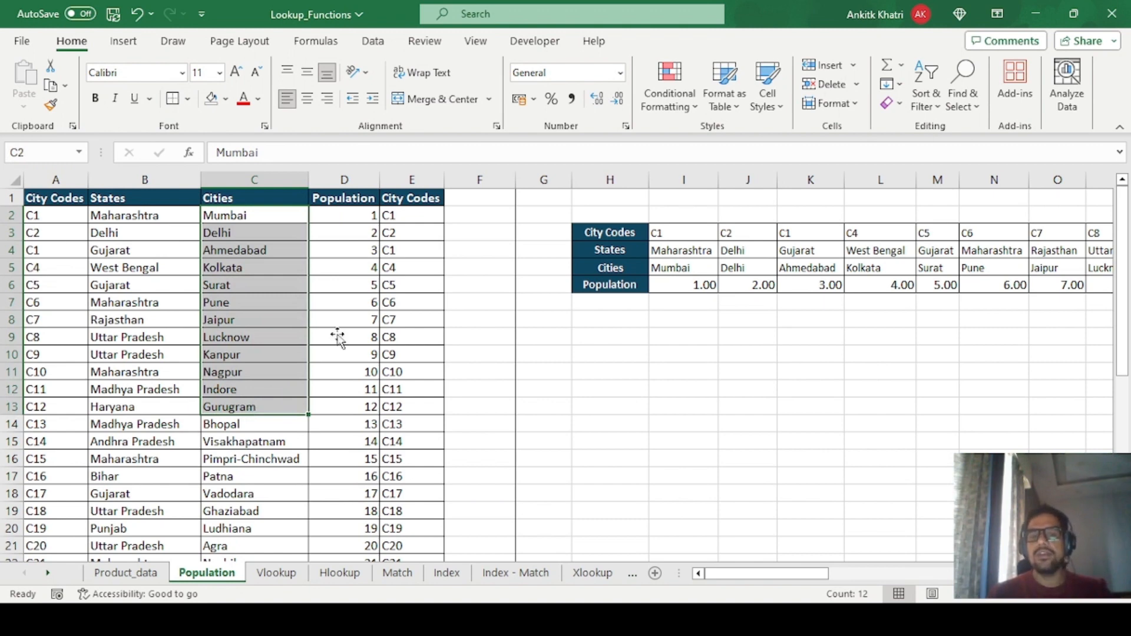
left_click_drag(415, 216, 428, 391)
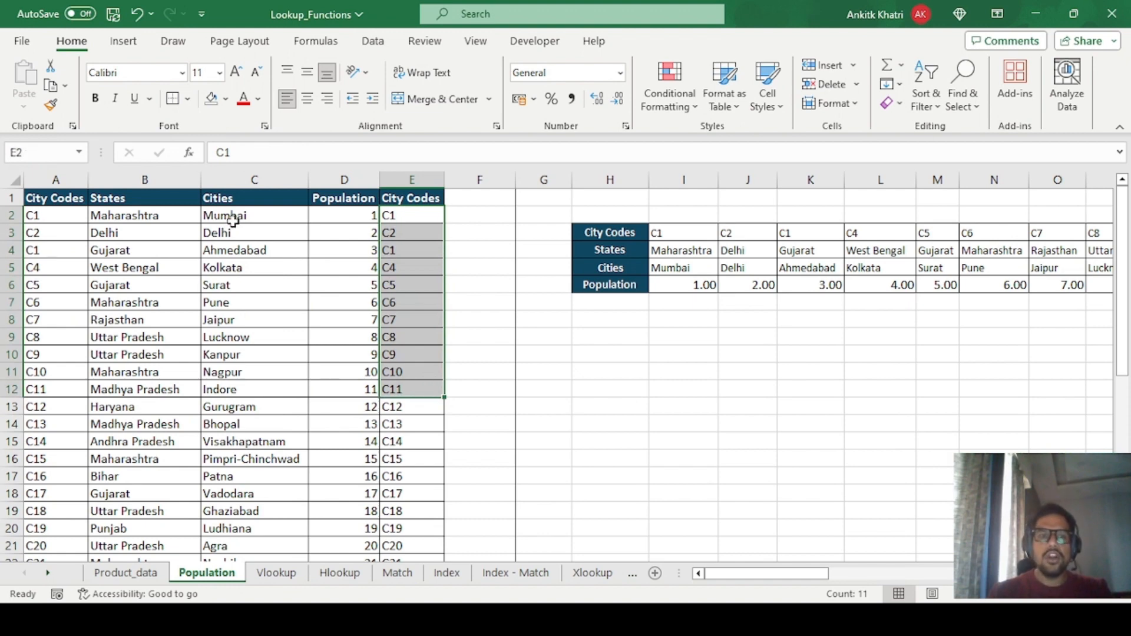
left_click_drag(230, 218, 248, 394)
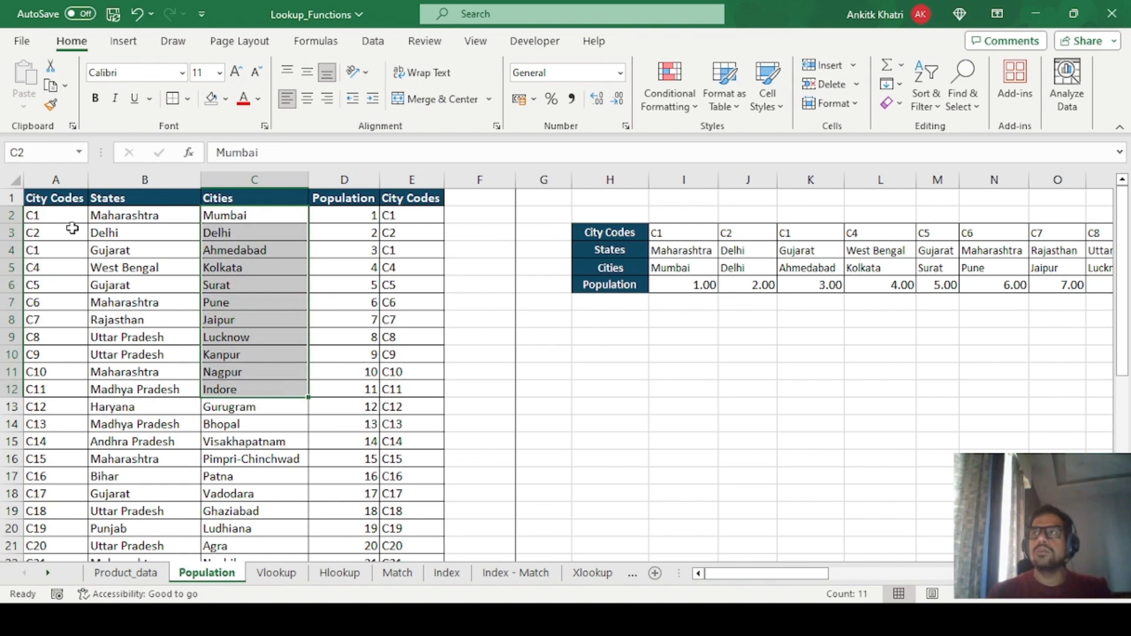
left_click(51, 214)
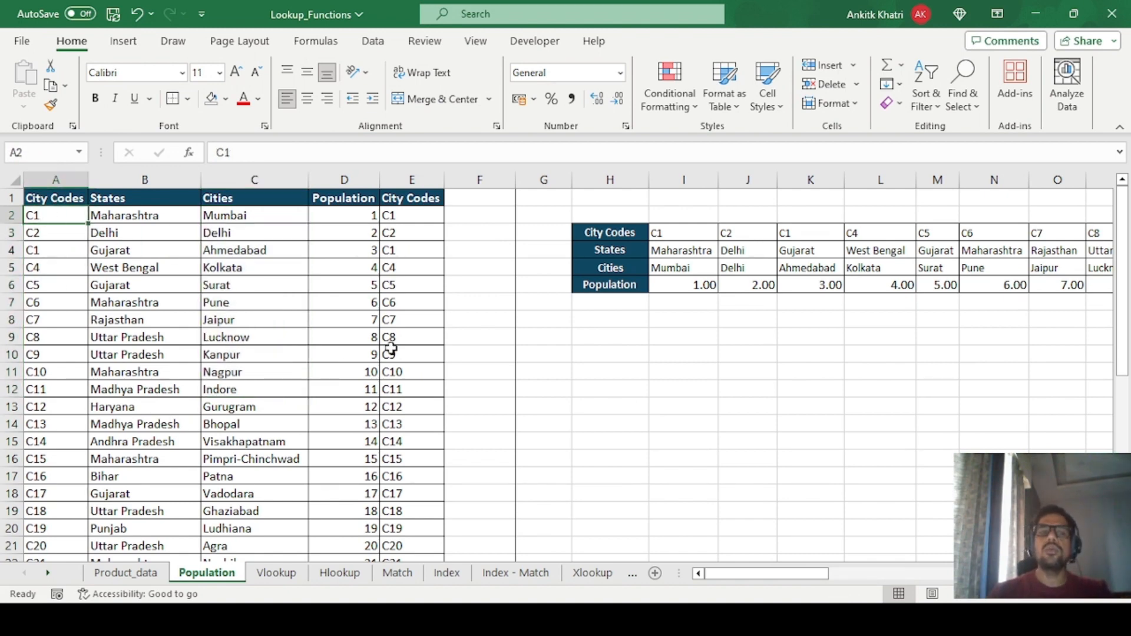
left_click(246, 218)
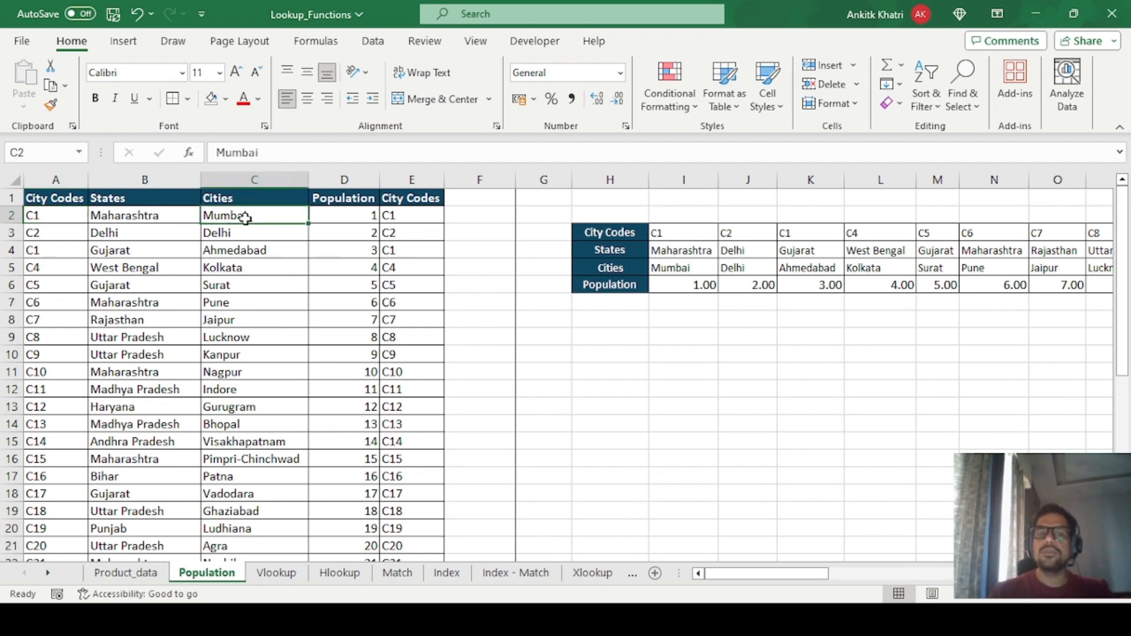
left_click(451, 218)
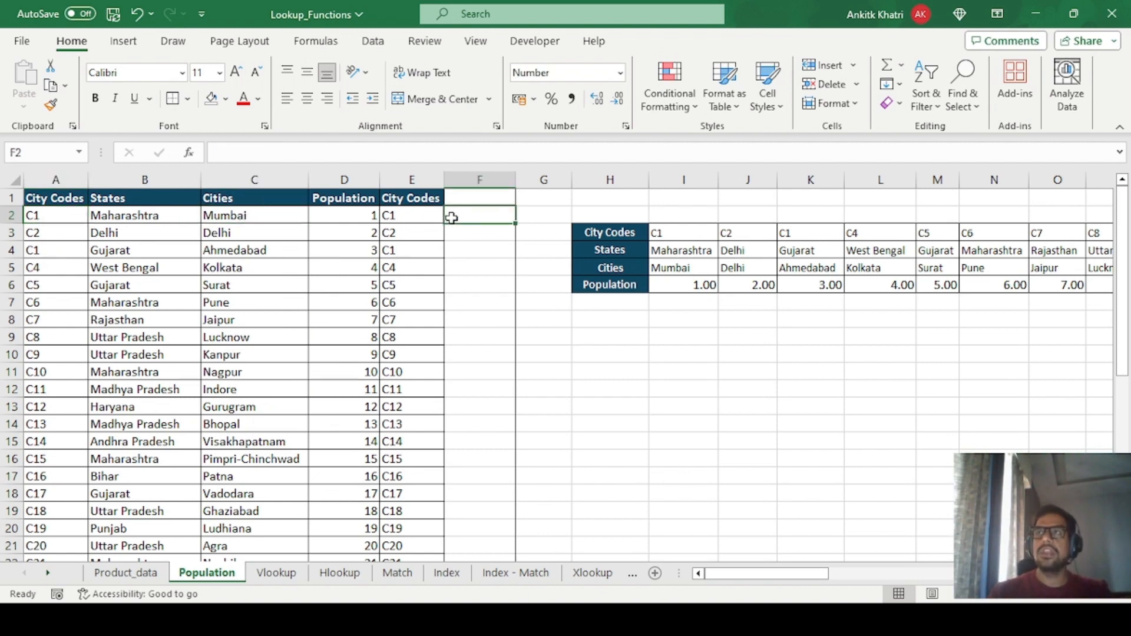
left_click(231, 217)
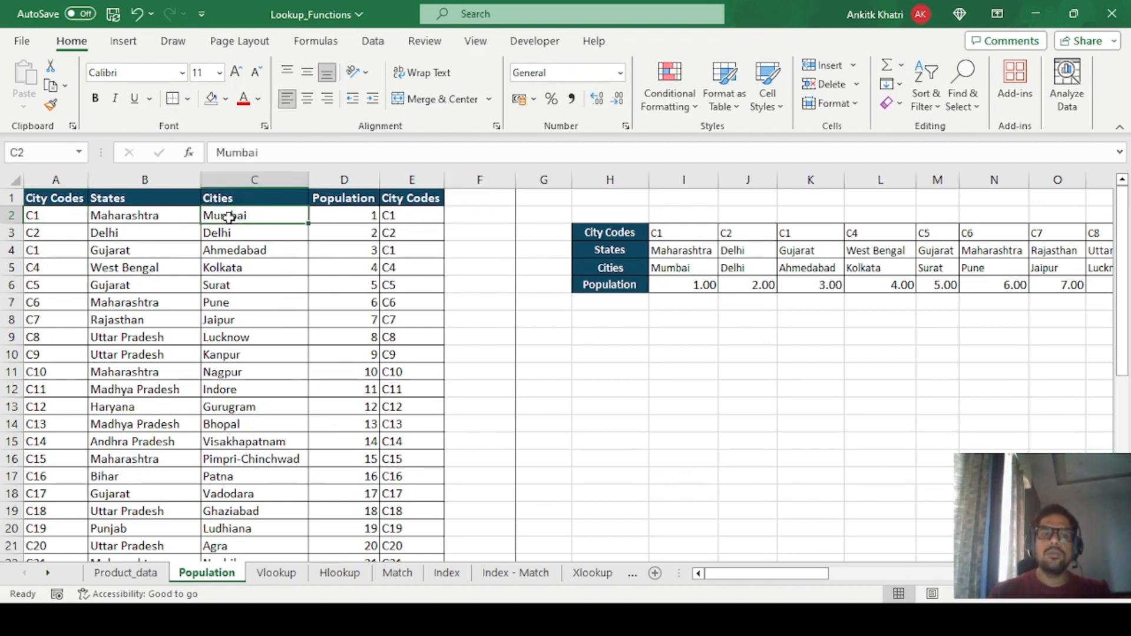
left_click(30, 216)
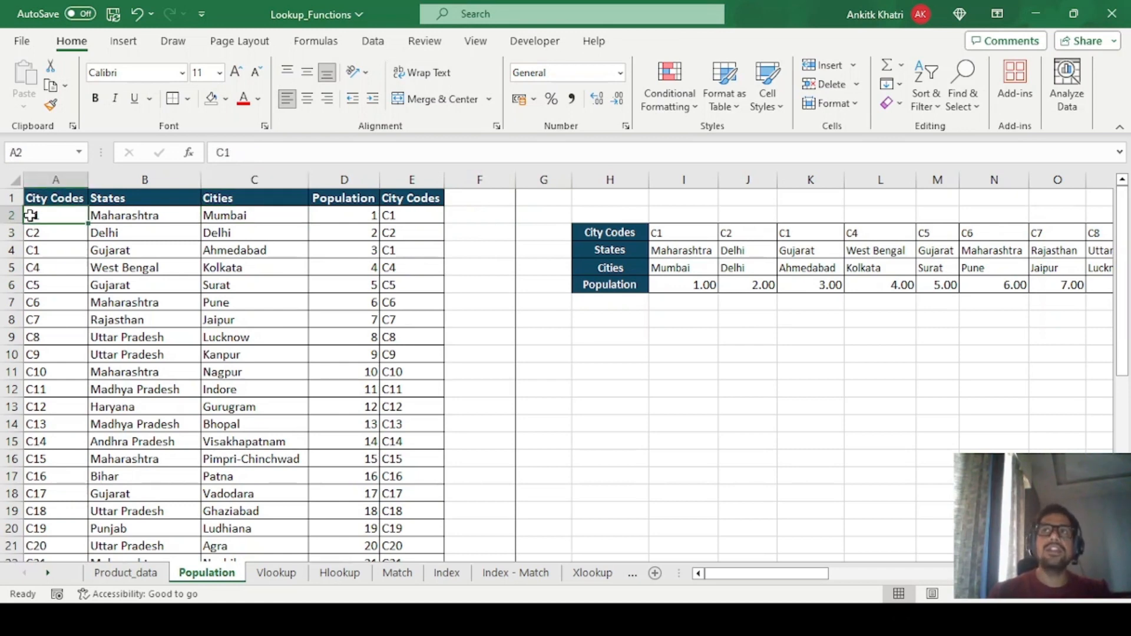
Step: Examine the HLOOKUP syntax on the Hlookup sheet and the horizontal City Codes row in the Population sheet
left_click(291, 580)
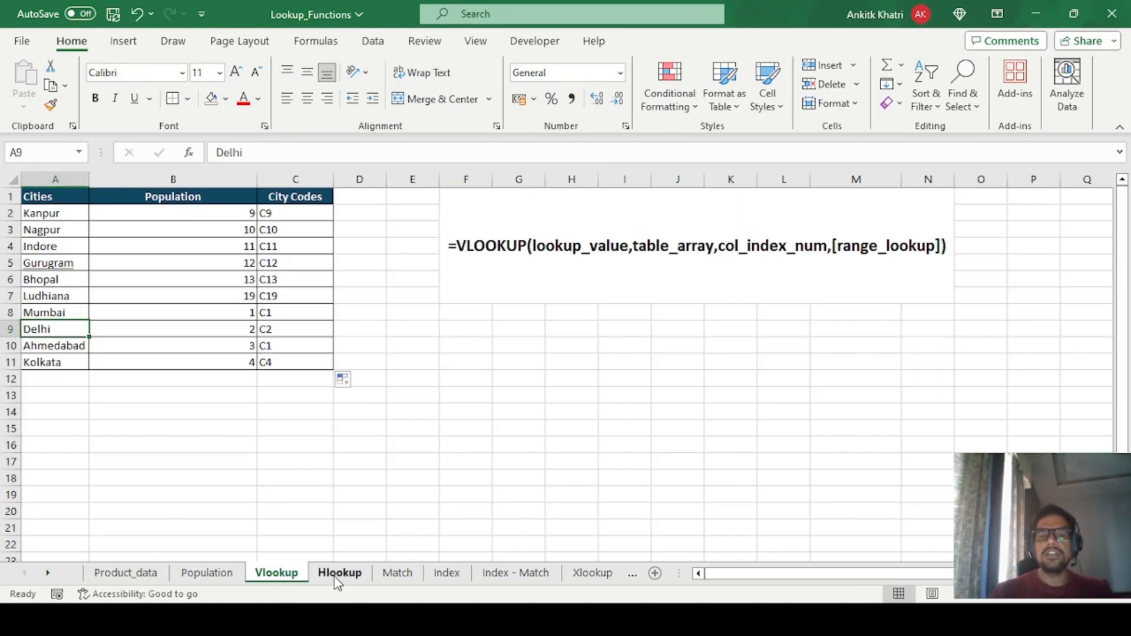
left_click(336, 574)
left_click(499, 342)
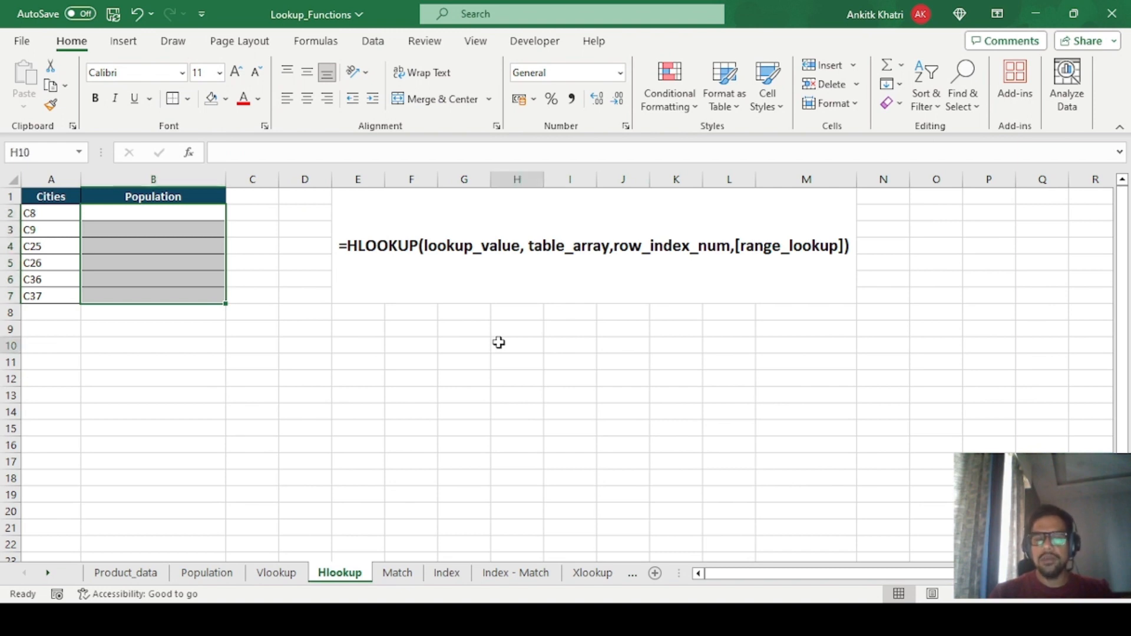
left_click_drag(348, 327, 785, 335)
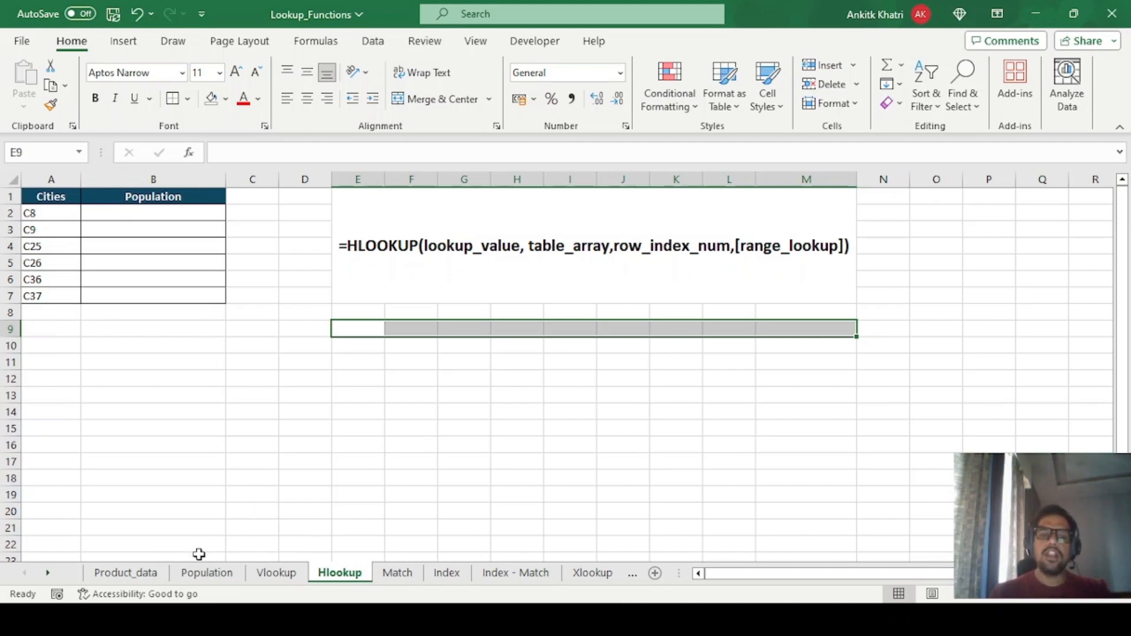
left_click(203, 574)
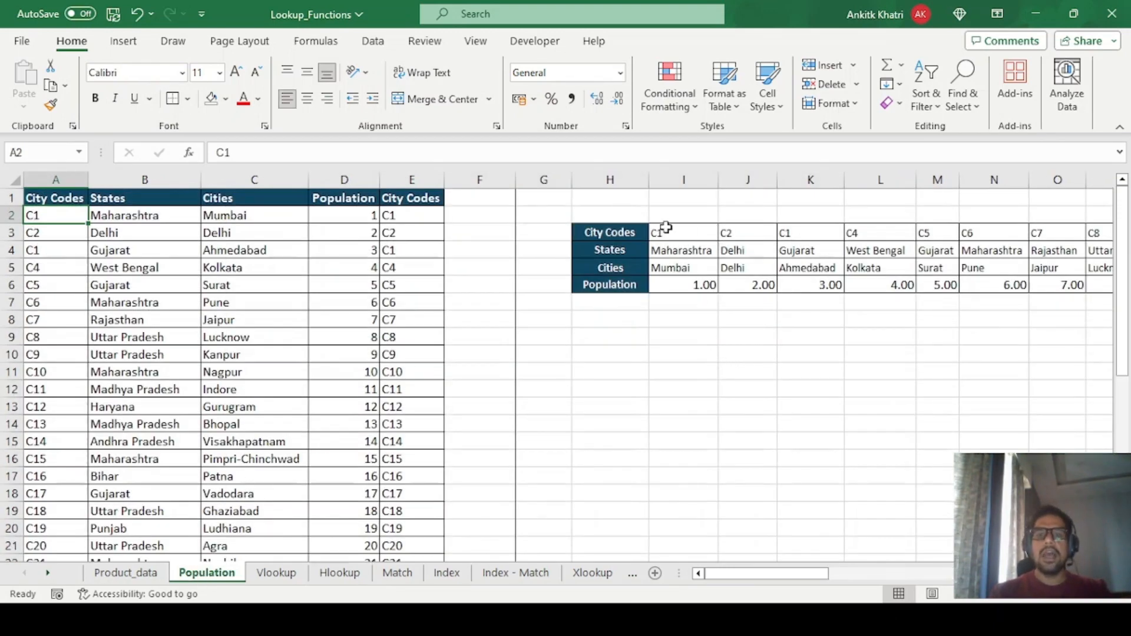
left_click_drag(655, 230, 1107, 231)
Step: Start an HLOOKUP formula in cell B2 of the Hlookup sheet with A2 as the lookup value
left_click(341, 572)
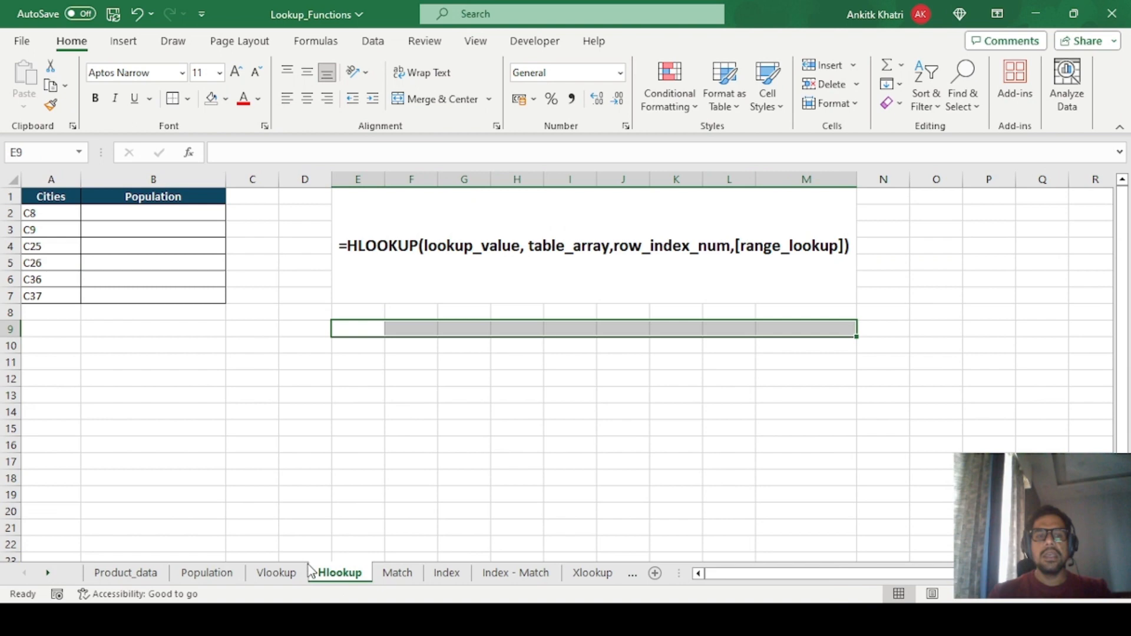
left_click(158, 216)
type("=")
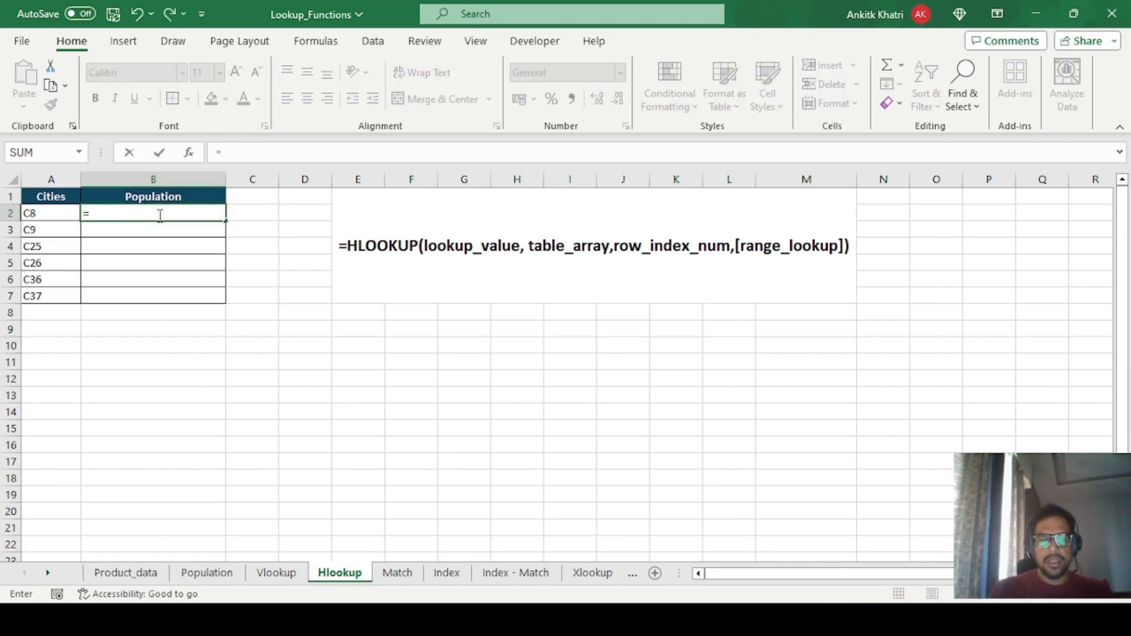
type("hl")
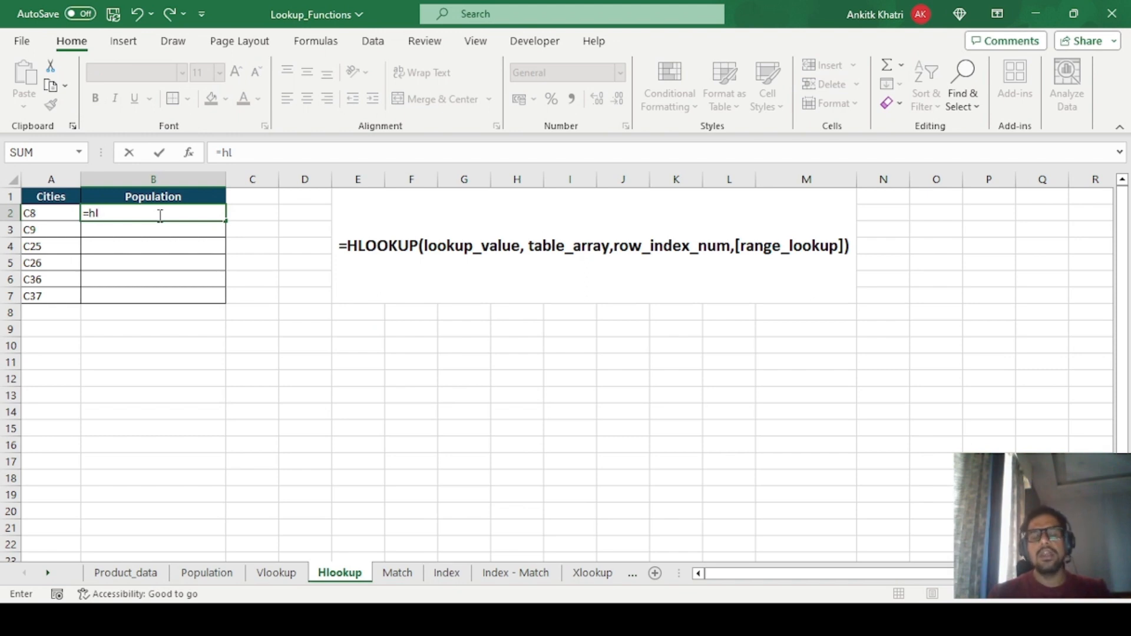
key("Tab")
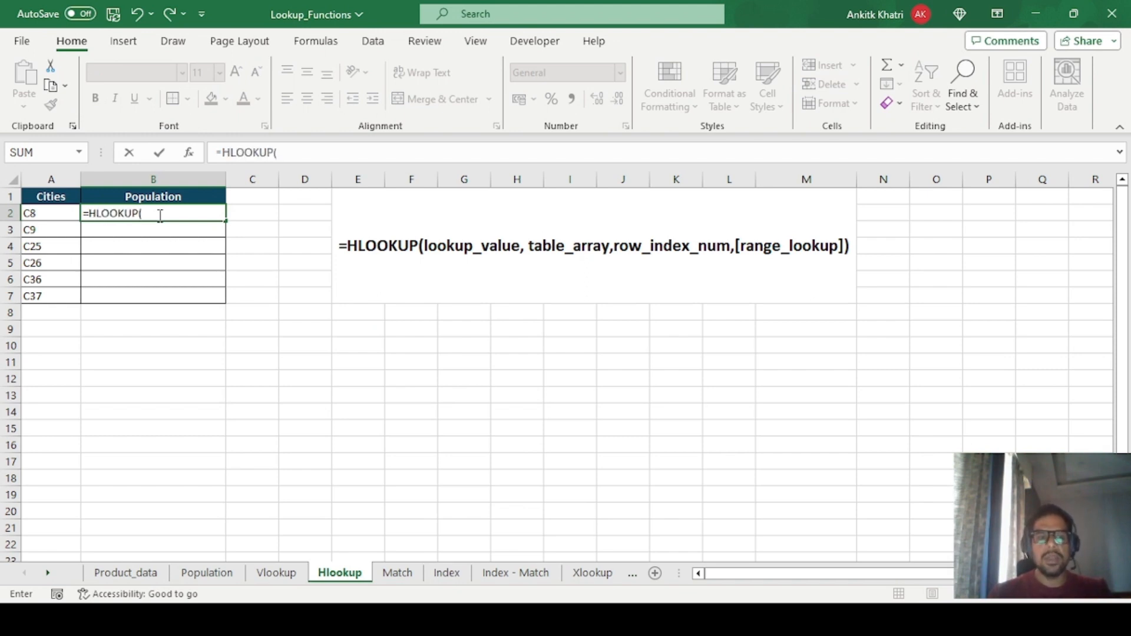
left_click(46, 219)
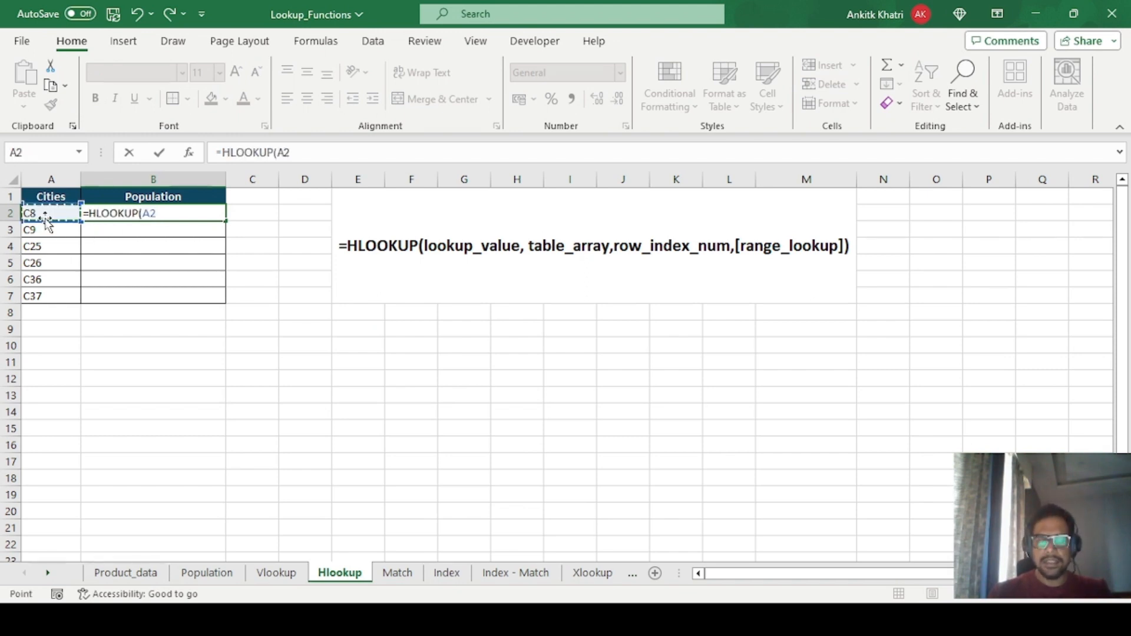
type(",")
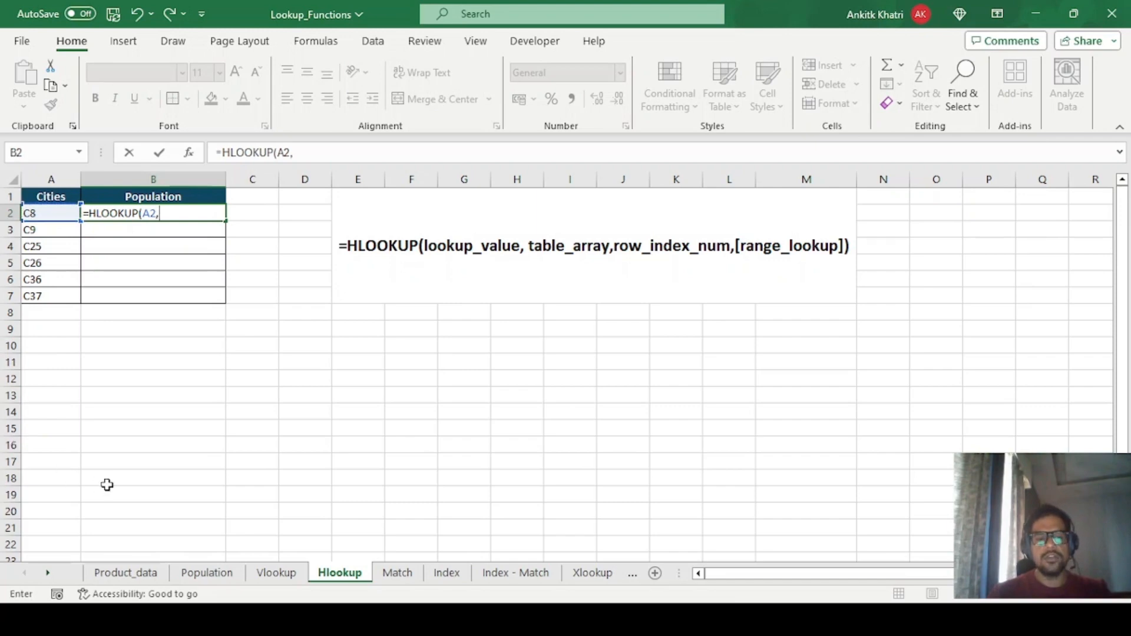
Step: Set the table array to Population sheet range I3:AT6 as the absolute reference $I$3:$AT$6
left_click(206, 572)
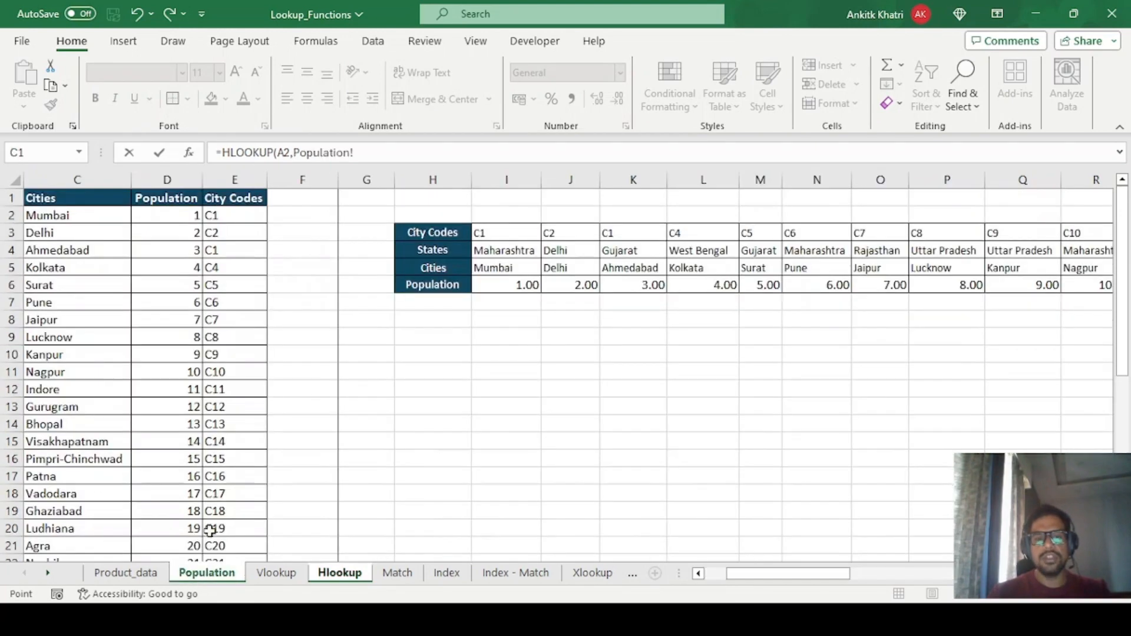
left_click(502, 231)
key("ctrl+shift+Right")
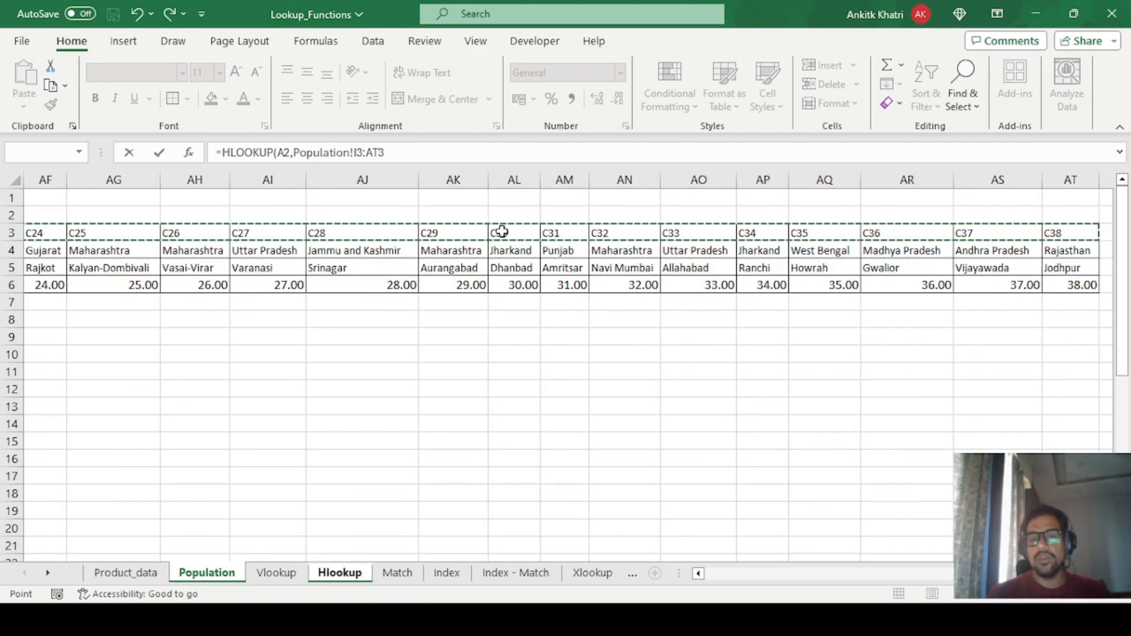
key("ctrl+shift+Down")
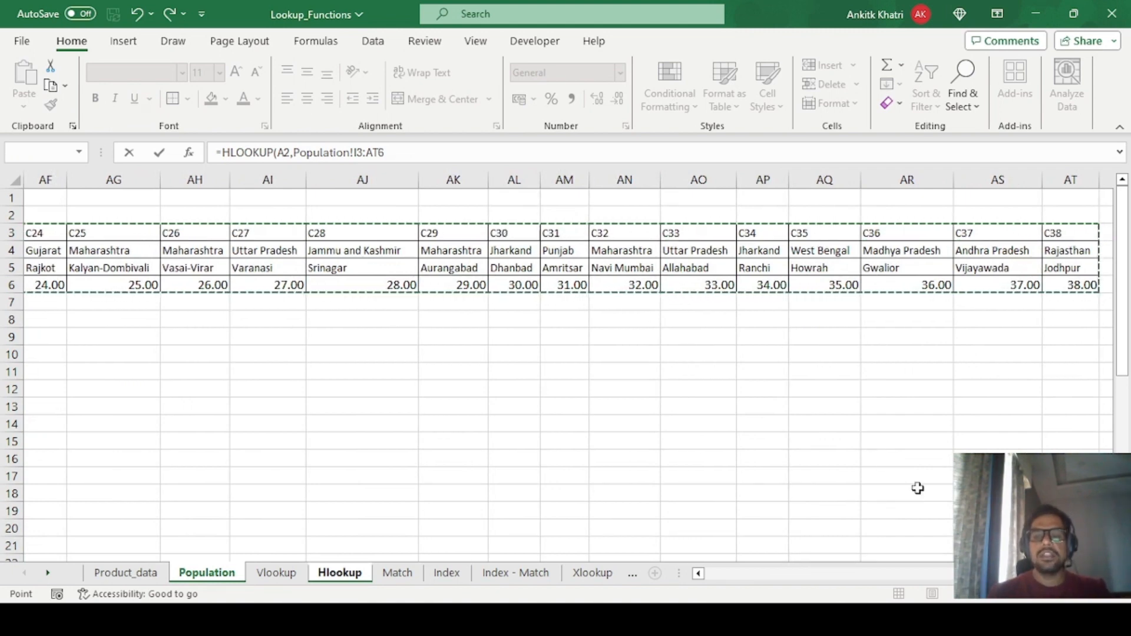
left_click_drag(1028, 573, 697, 510)
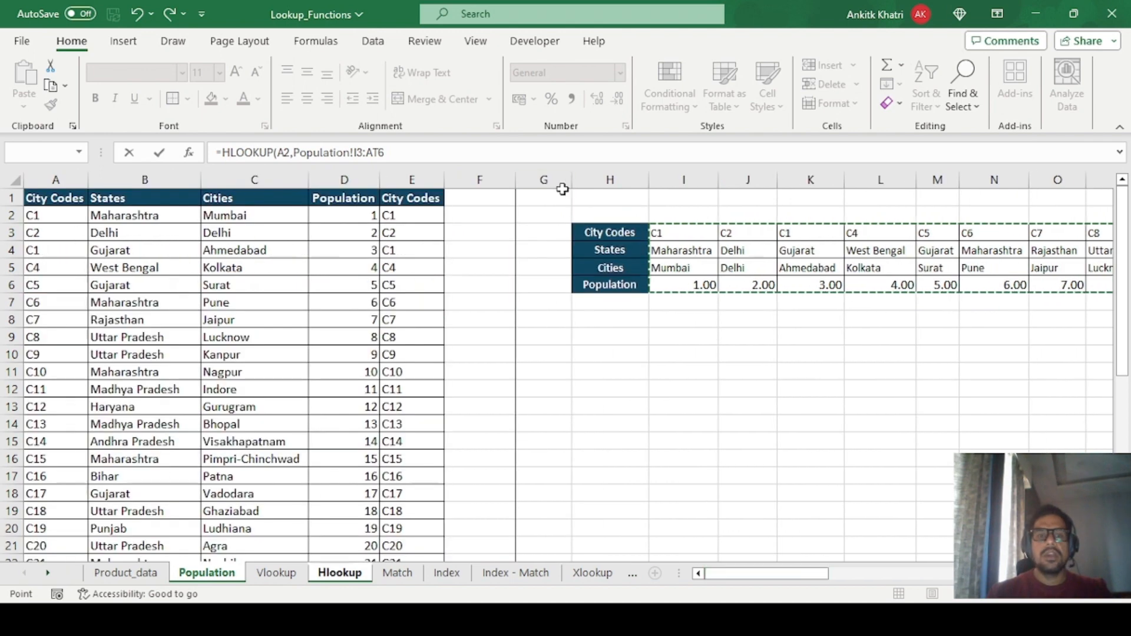
double_click(431, 143)
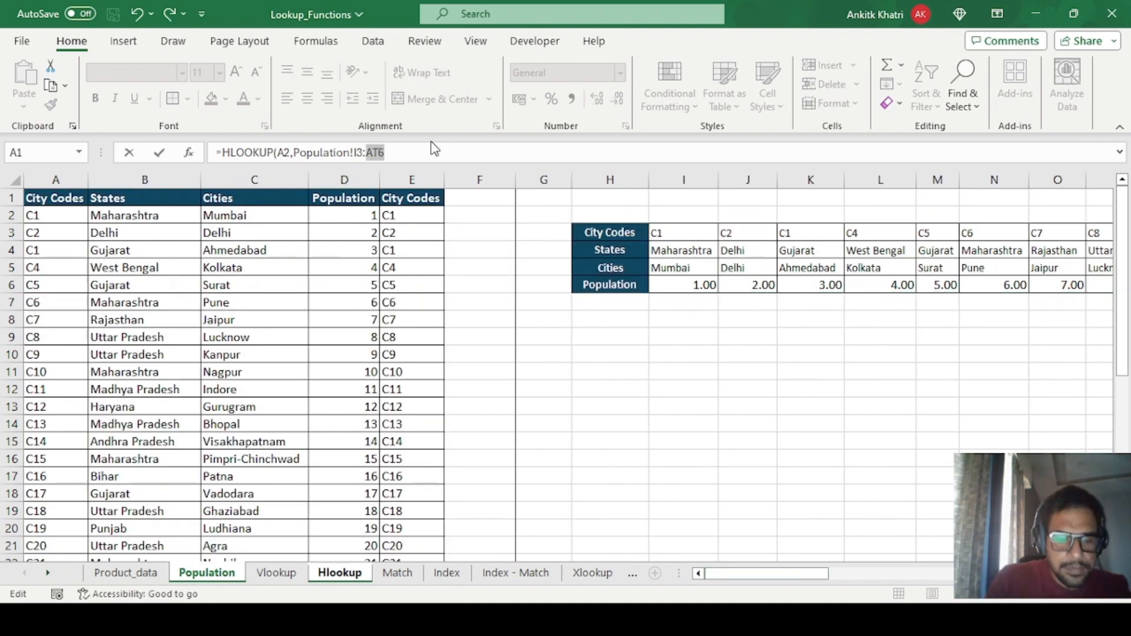
key("F4")
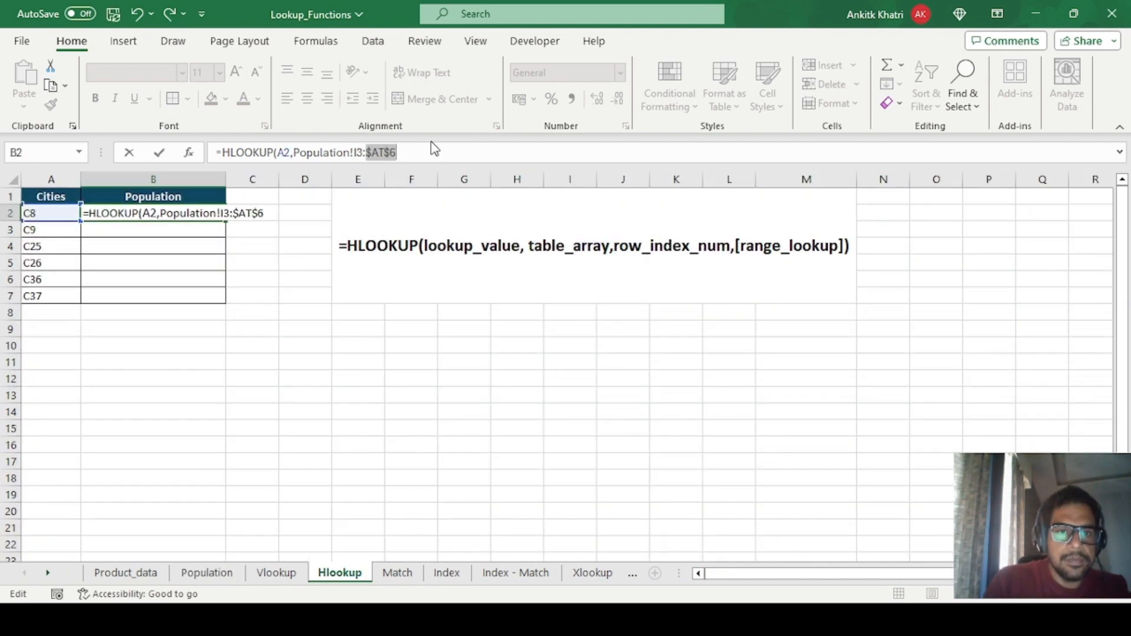
left_click(359, 154)
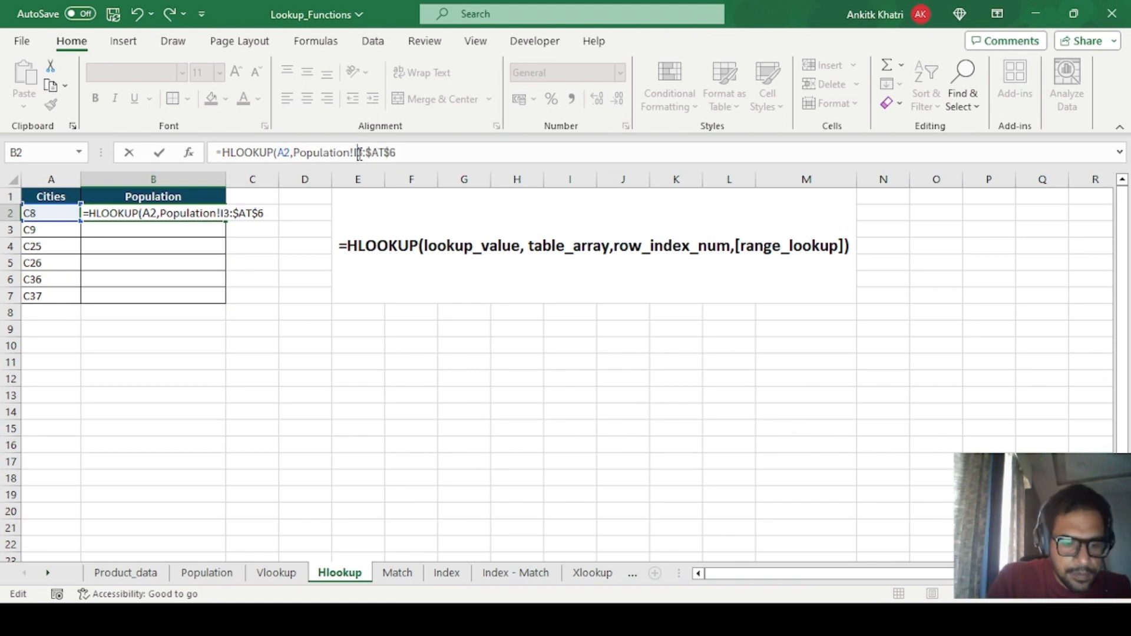
key("F4")
left_click(441, 158)
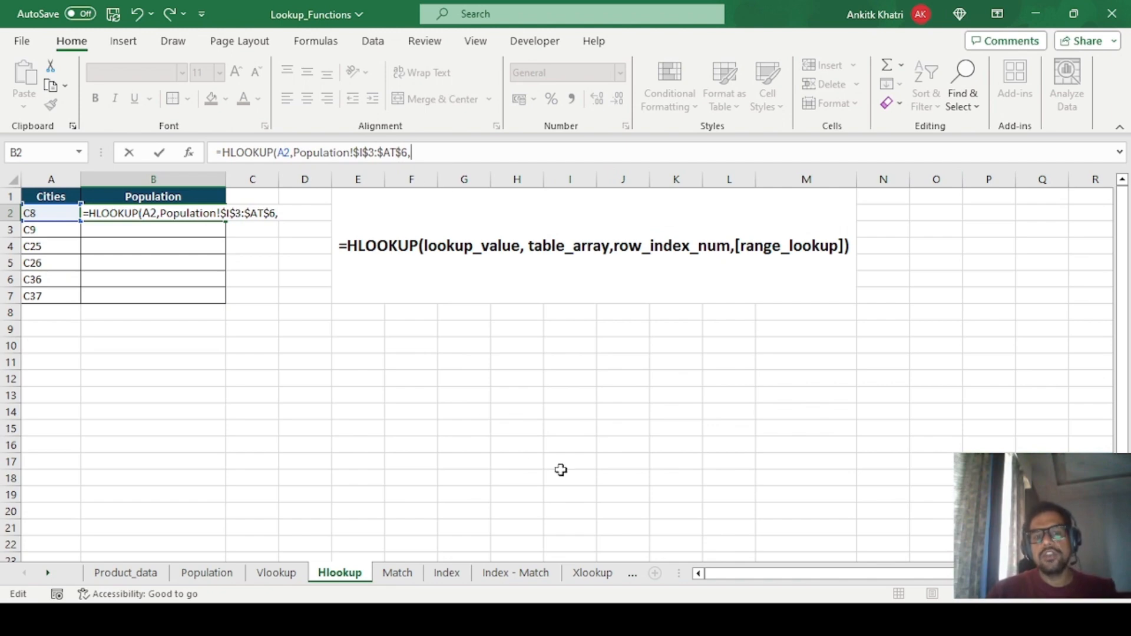
Step: Complete the HLOOKUP with row index 4 and FALSE for an exact match, removing the stray sheet reference
left_click(269, 577)
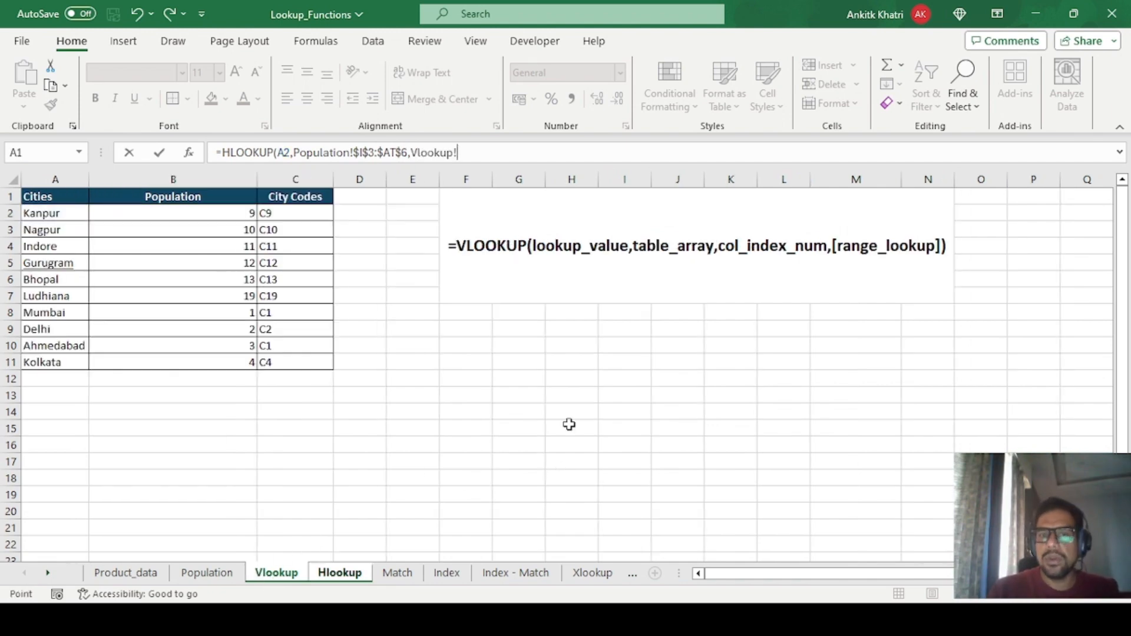
left_click(206, 573)
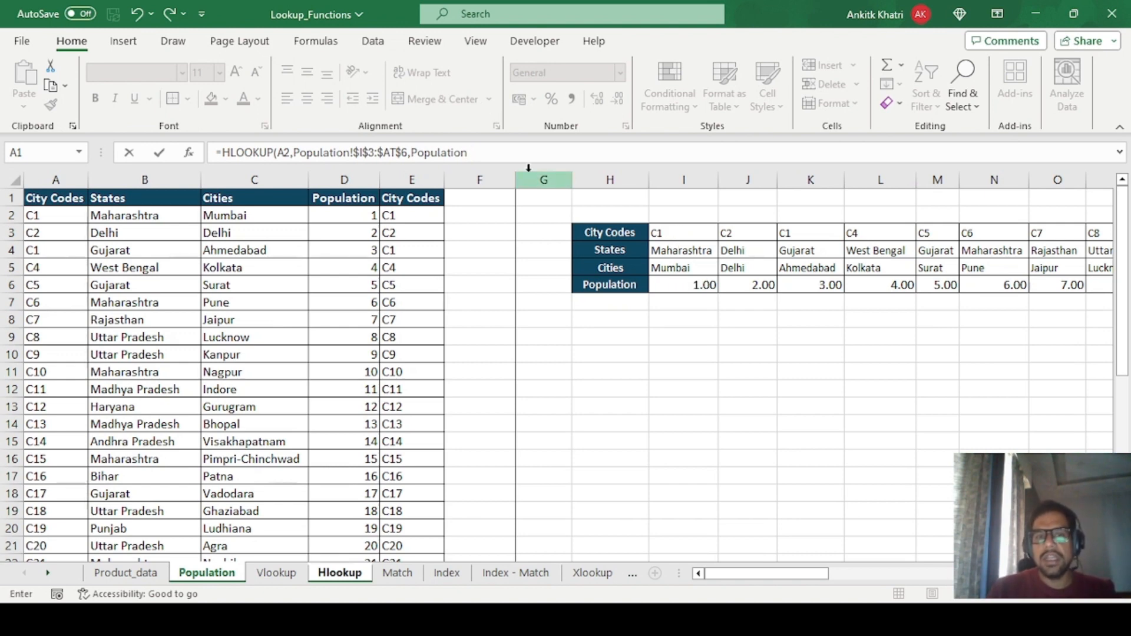
key("BackSpace")
key("BackSpace")
key("BackSpace")
key("BackSpace")
key("BackSpace")
key("BackSpace")
key("BackSpace")
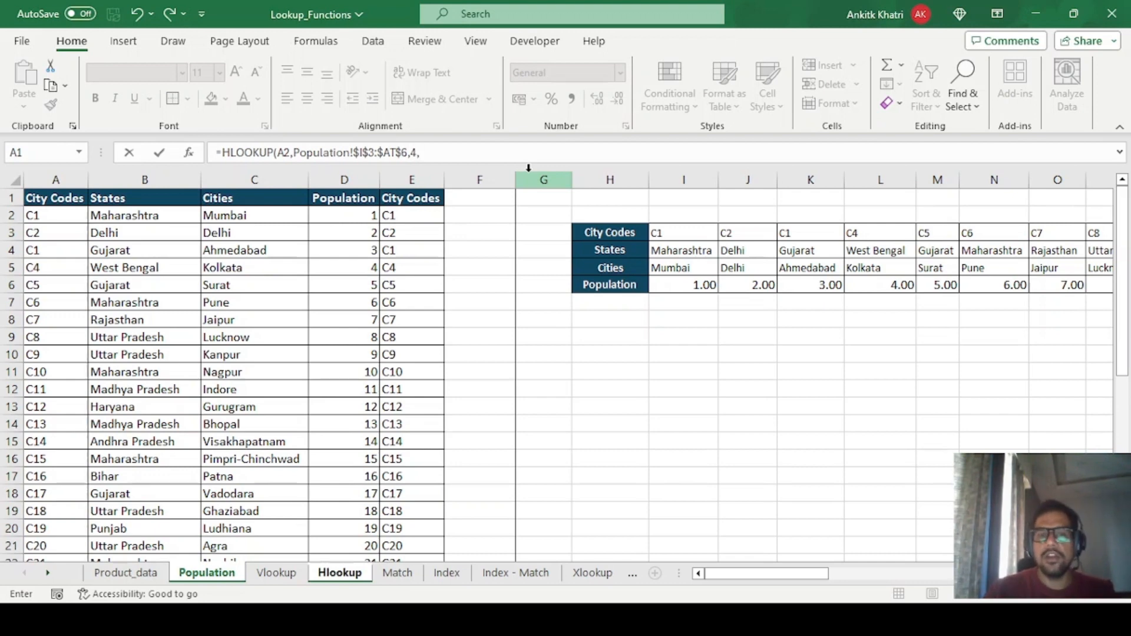
type("FALSE")
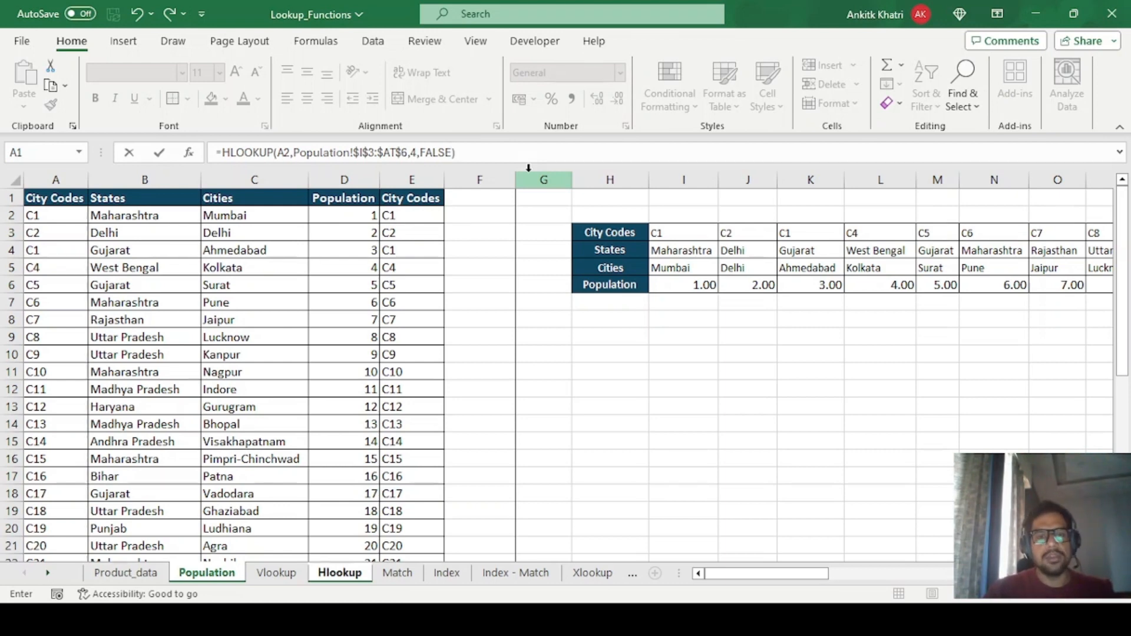
key("Return")
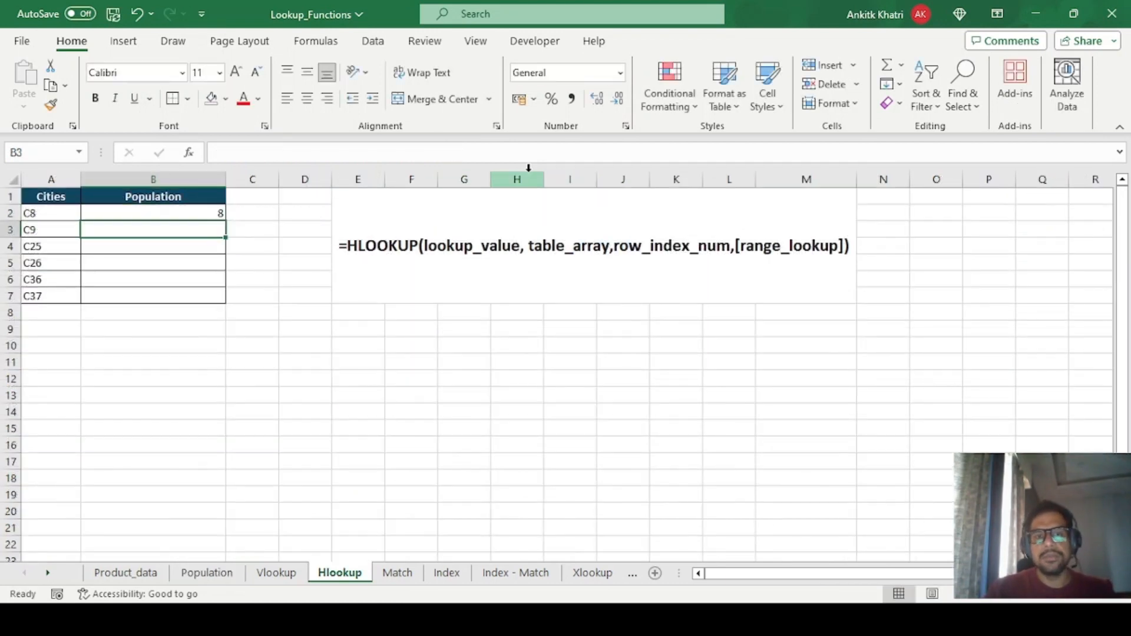
Step: Fill the HLOOKUP formula from B2 down to B7
left_click(209, 218)
double_click(225, 221)
left_click(365, 375)
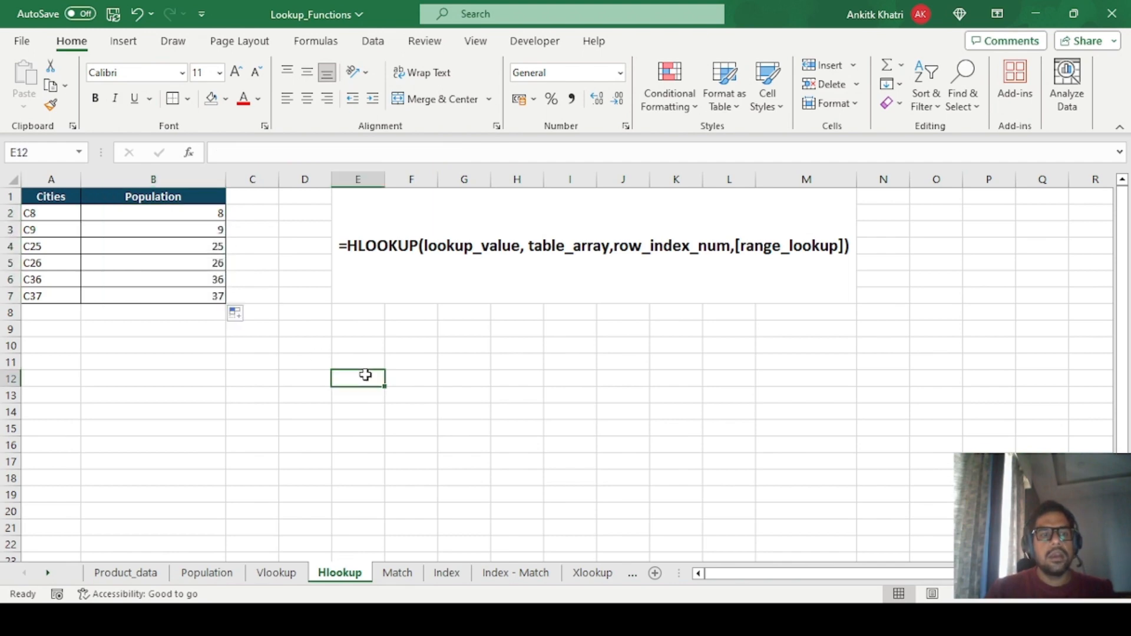
Step: Check the populations of city codes C8 and C9 in the Population sheet's horizontal table against the Hlookup sheet's results
left_click(43, 218)
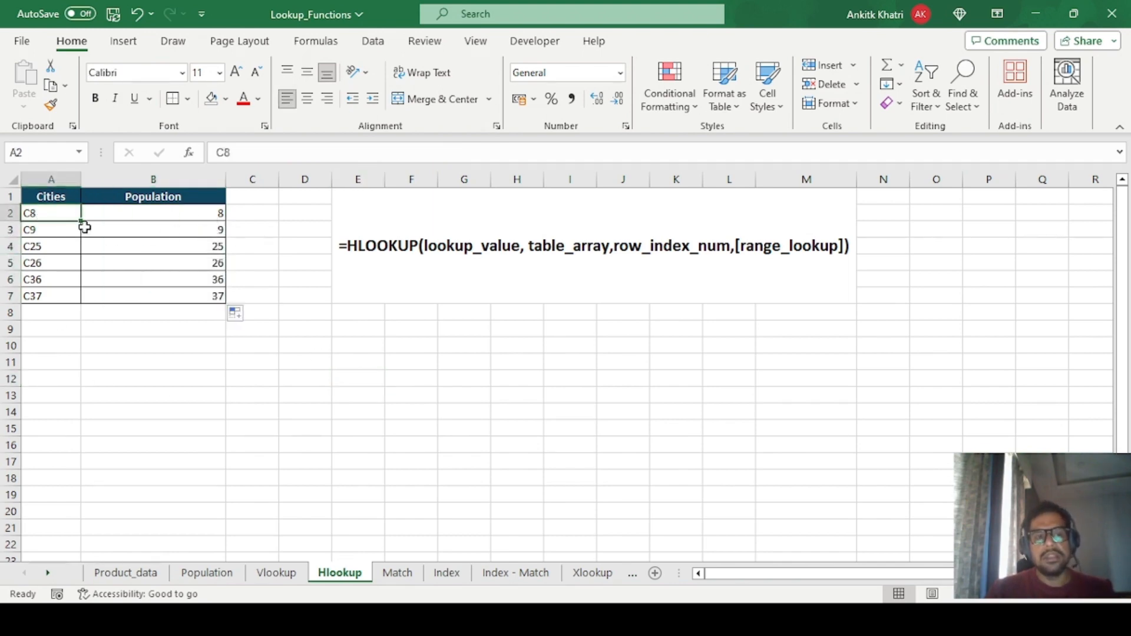
left_click(183, 217)
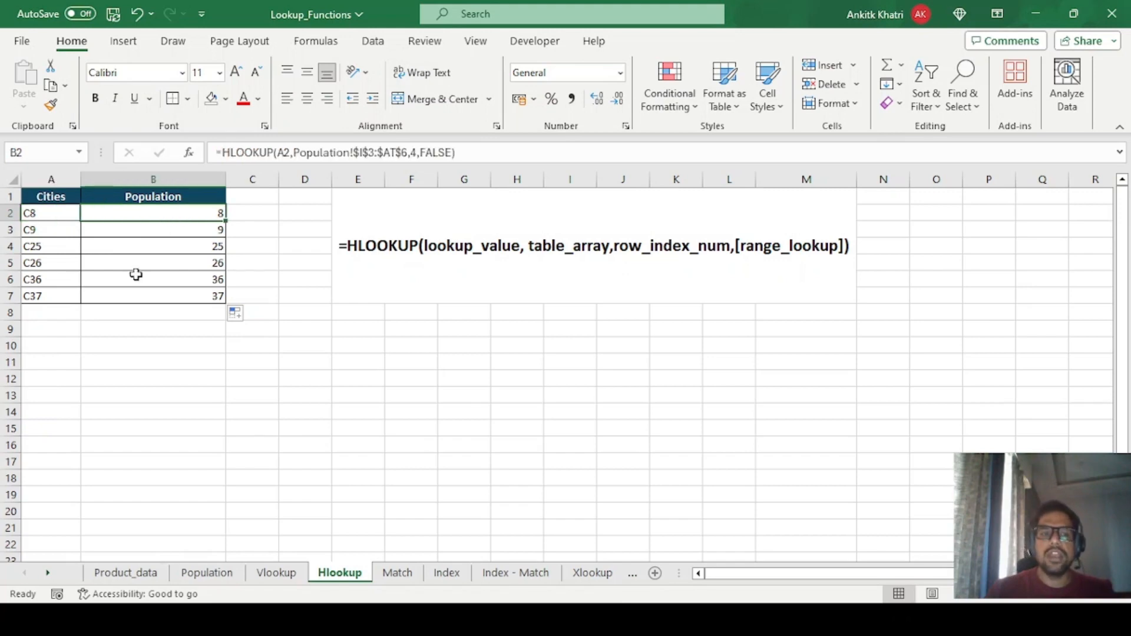
left_click(206, 573)
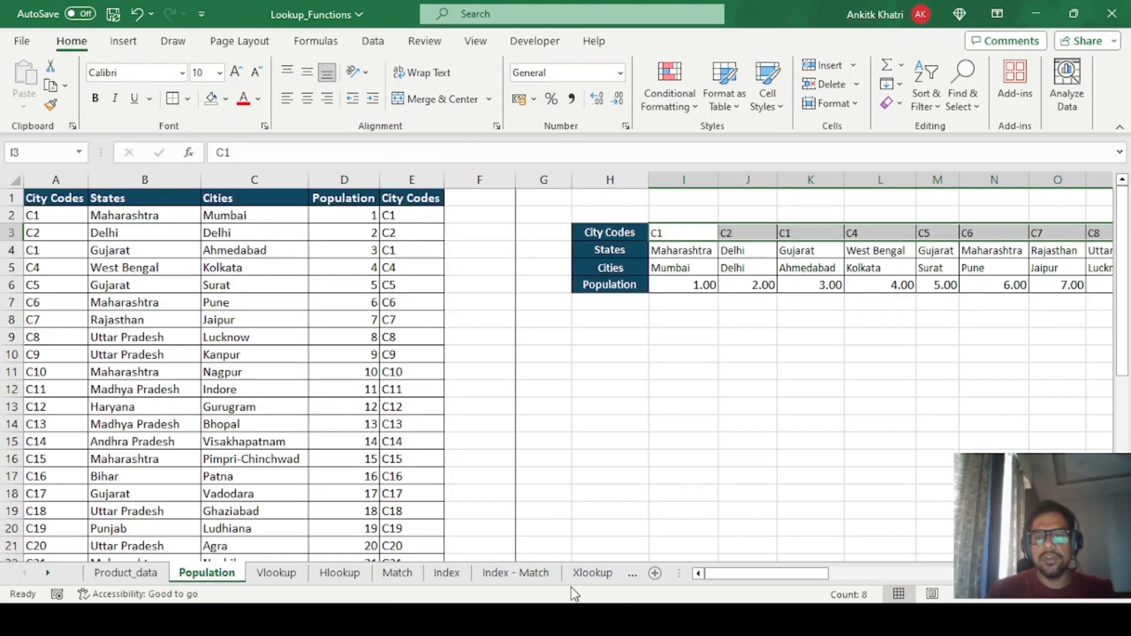
left_click(1069, 268)
key("Right")
key("Right")
left_click(966, 243)
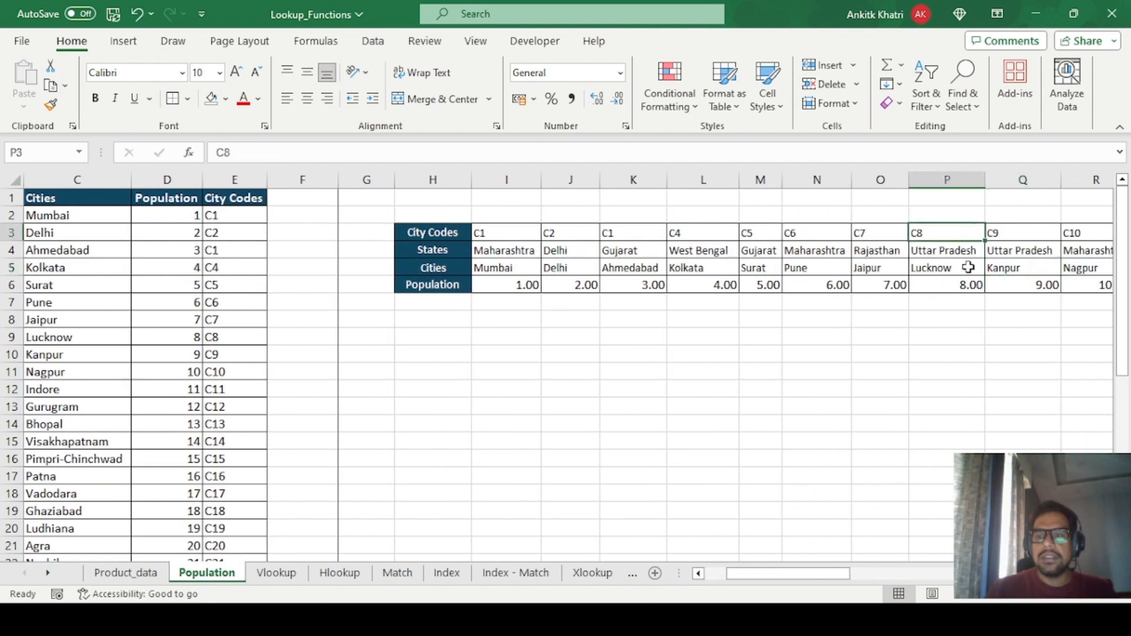
left_click(966, 286)
left_click(1001, 285)
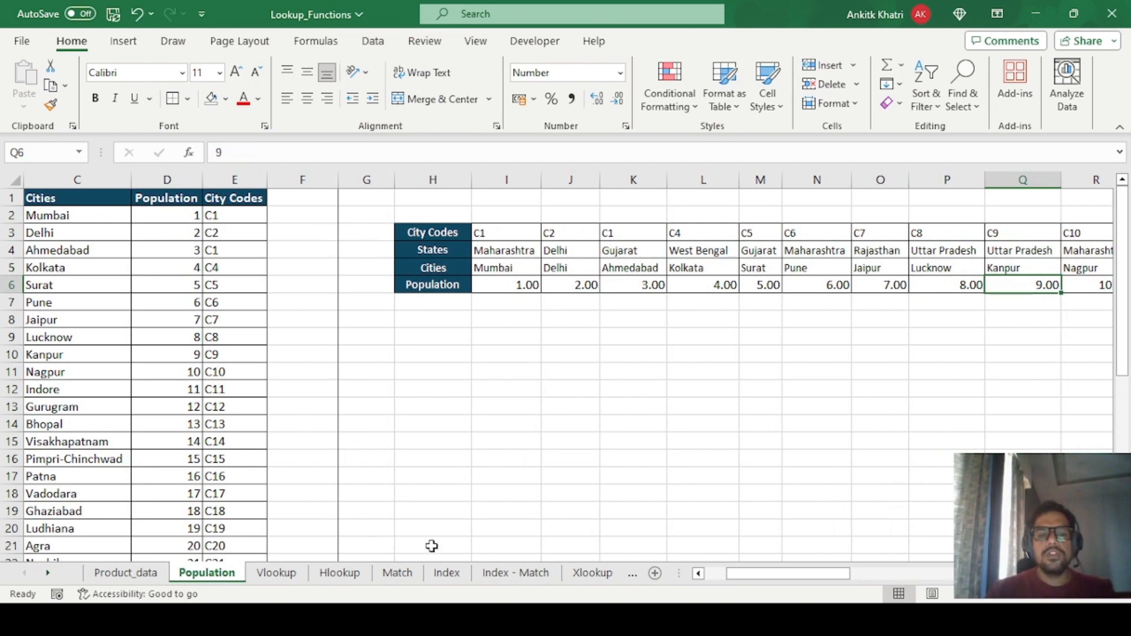
Step: Start a MATCH formula in cell B2 of the Match sheet with product key A2 as the lookup value
left_click(397, 574)
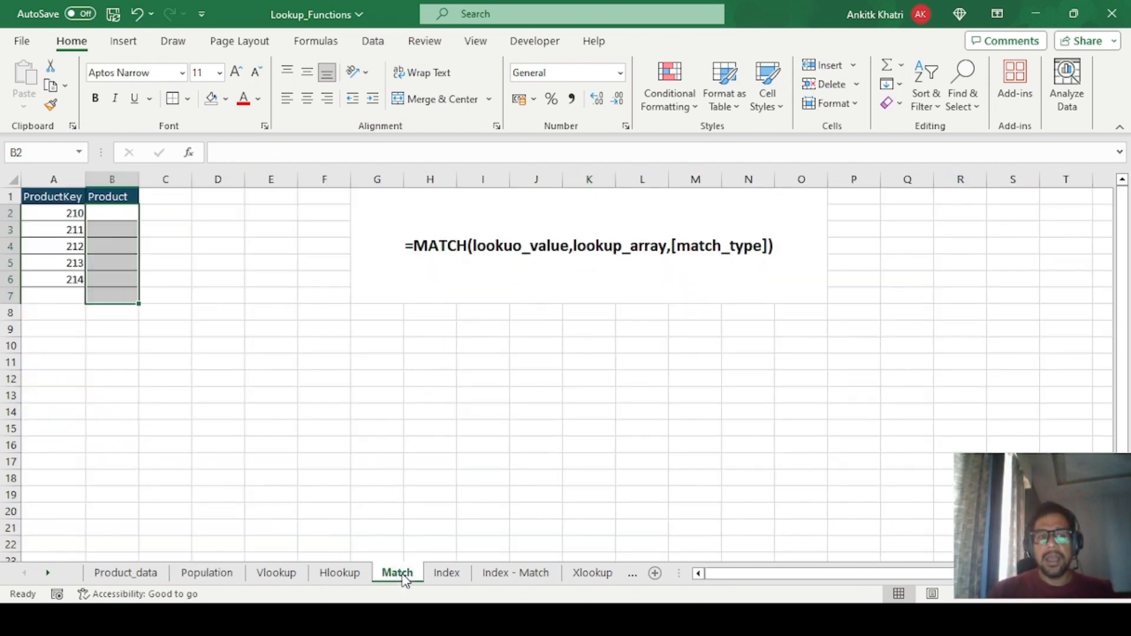
left_click(258, 328)
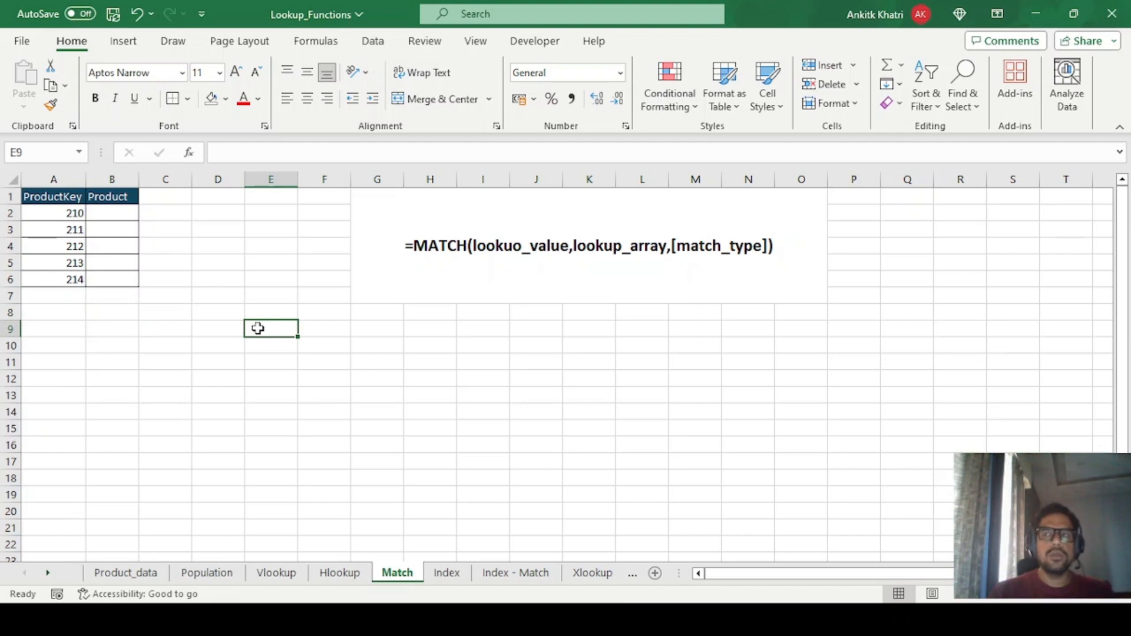
left_click(61, 216)
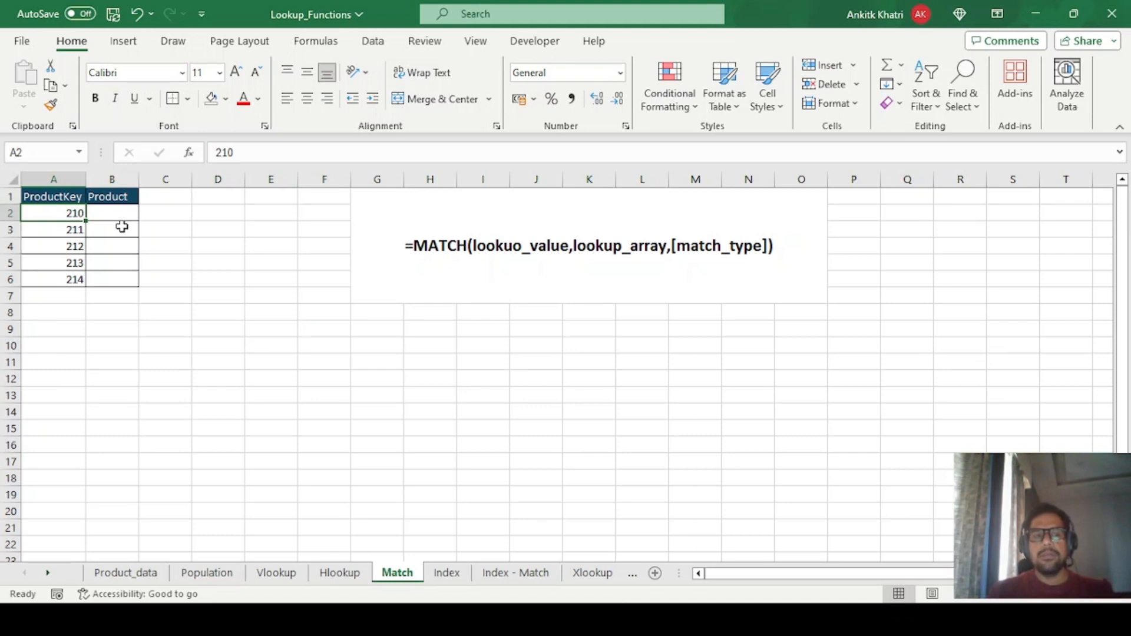
left_click(125, 219)
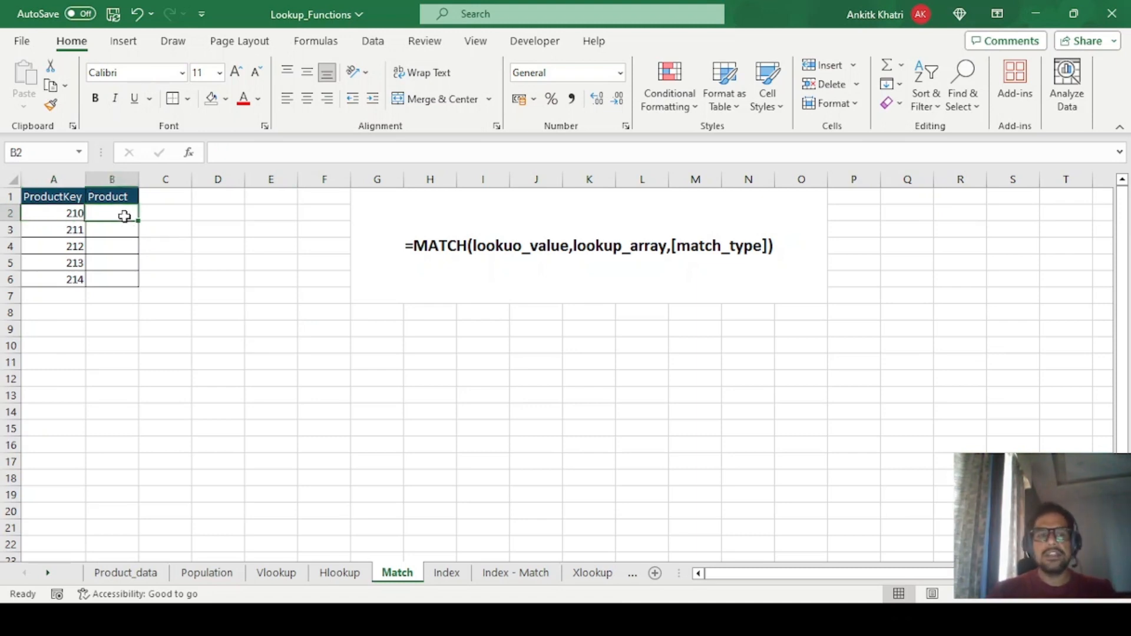
type("=ma")
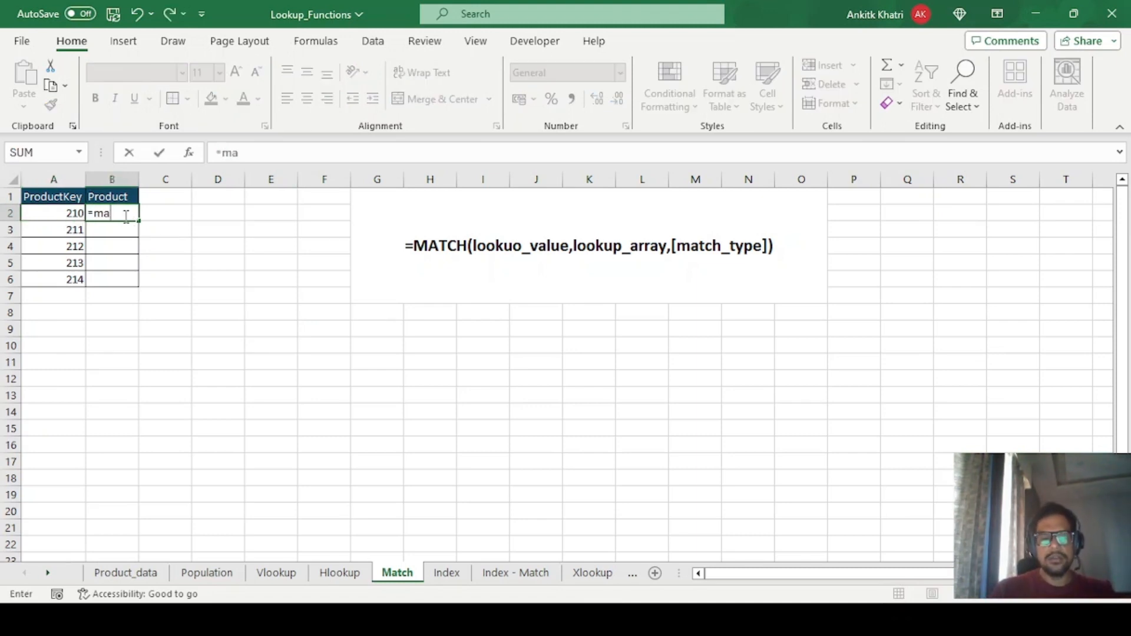
type("t")
key("Tab")
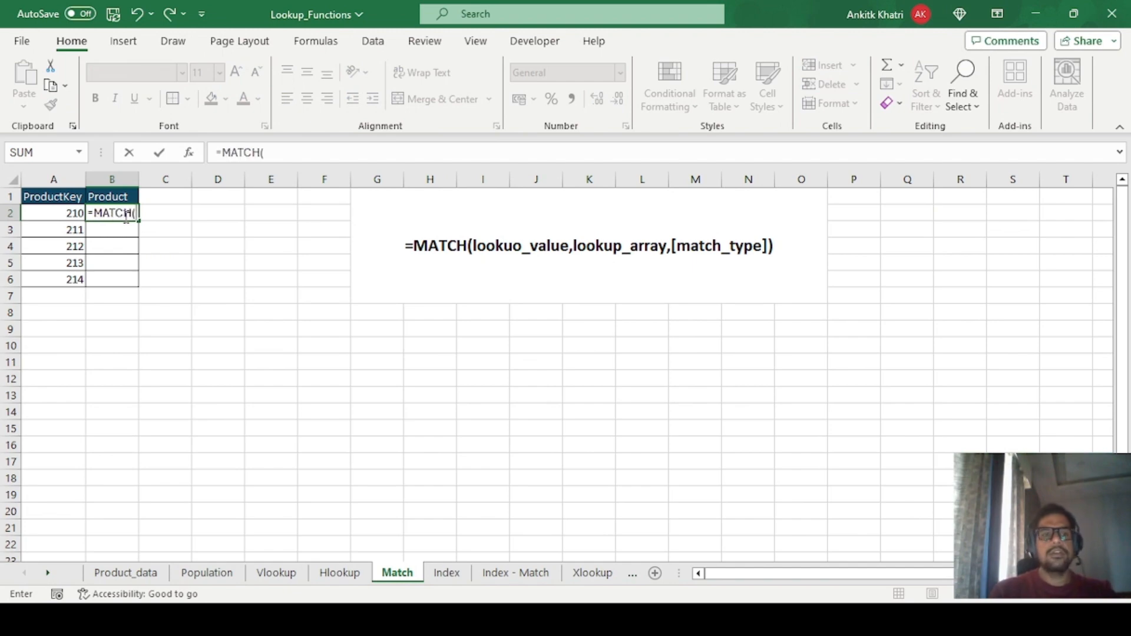
left_click(47, 213)
type(",")
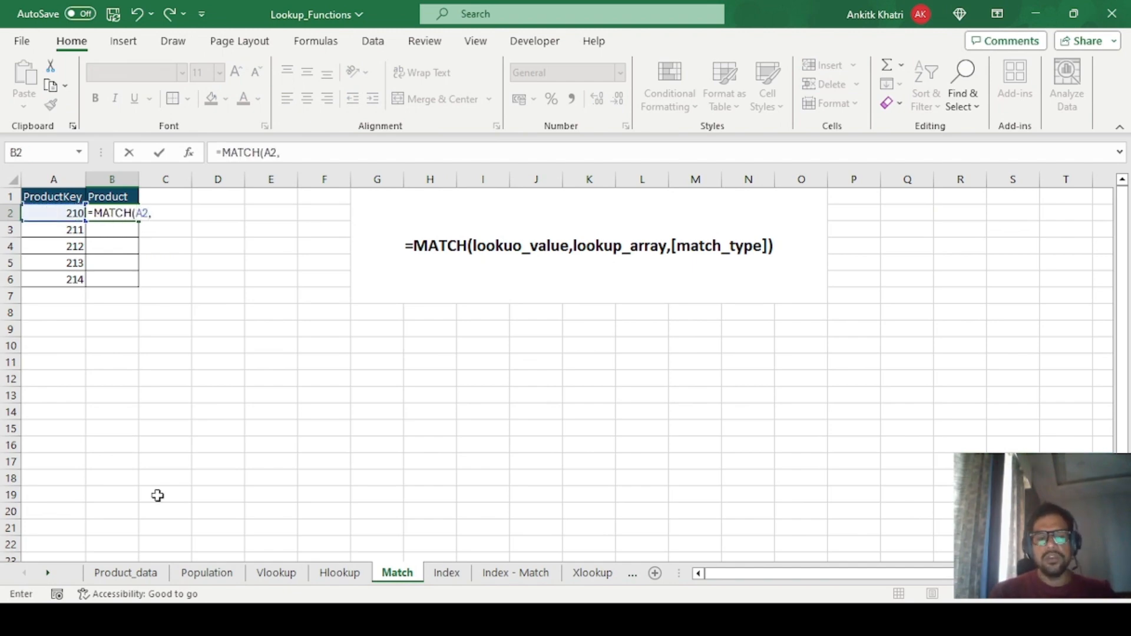
Step: Set the lookup array to Product_data range A2:A398 as the absolute reference $A$2:$A$398
left_click(124, 576)
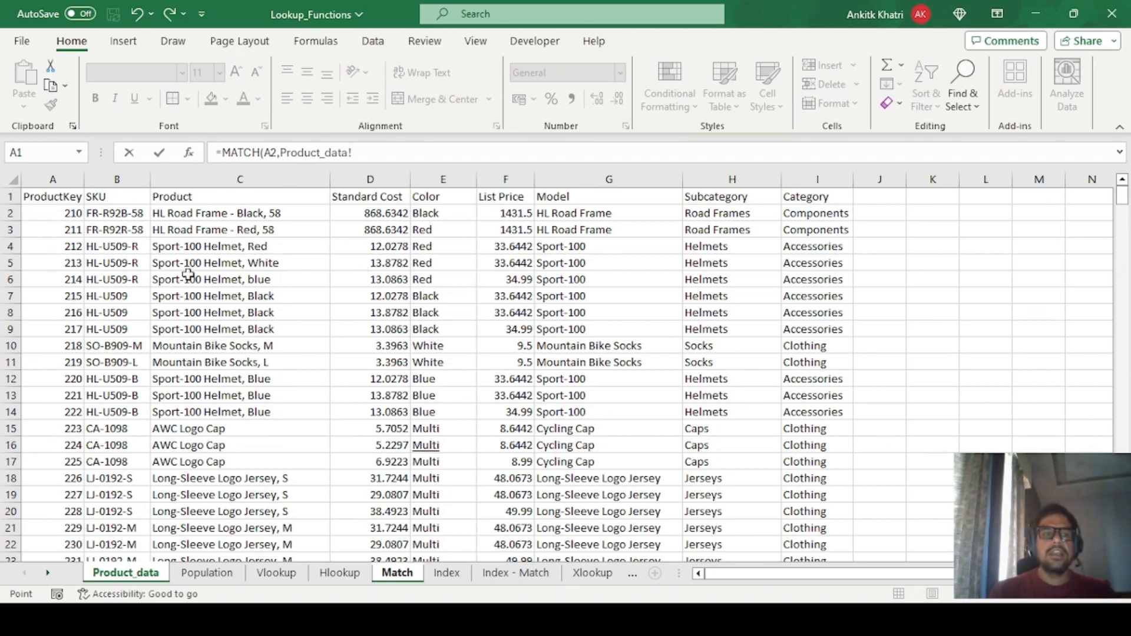
left_click(37, 211)
key("ctrl+shift+Down")
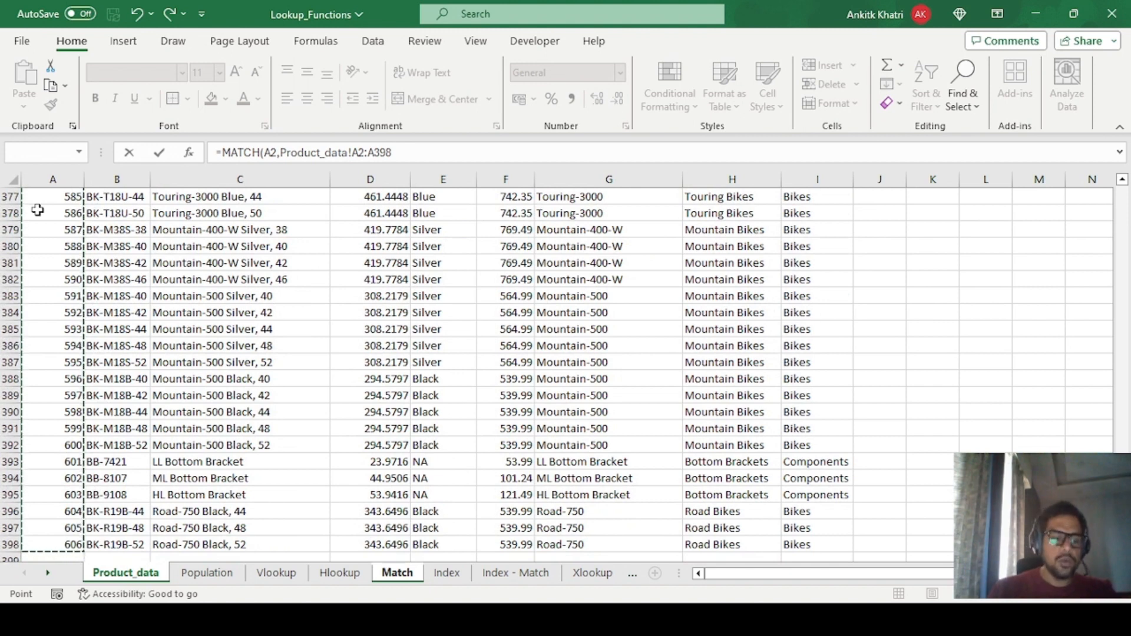
key("F4")
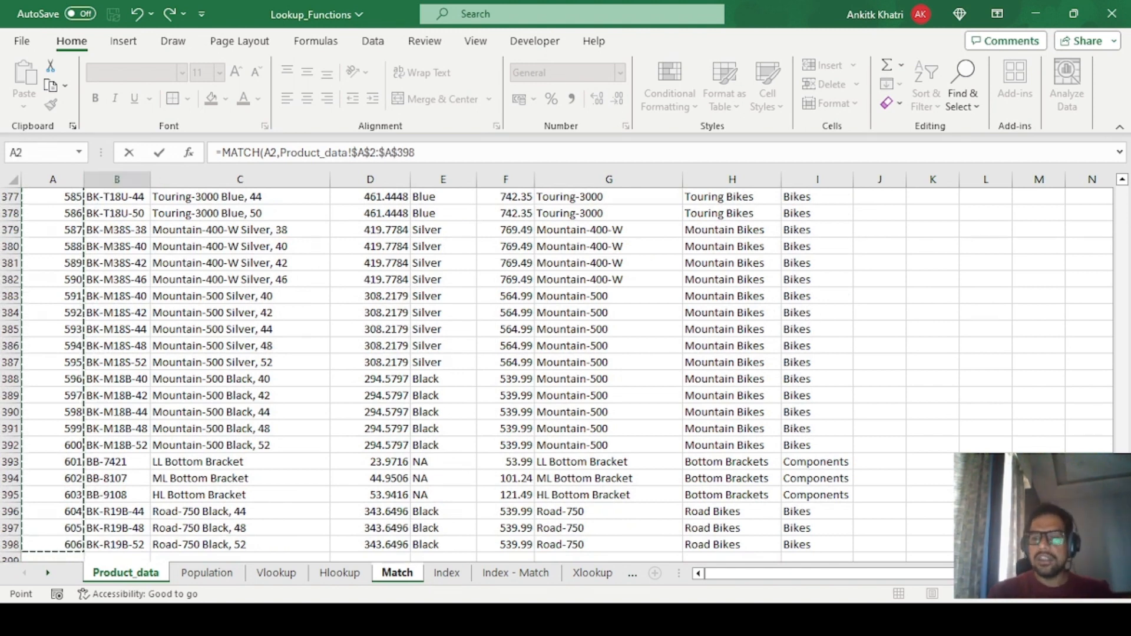
scroll(614, 288, "up", 20)
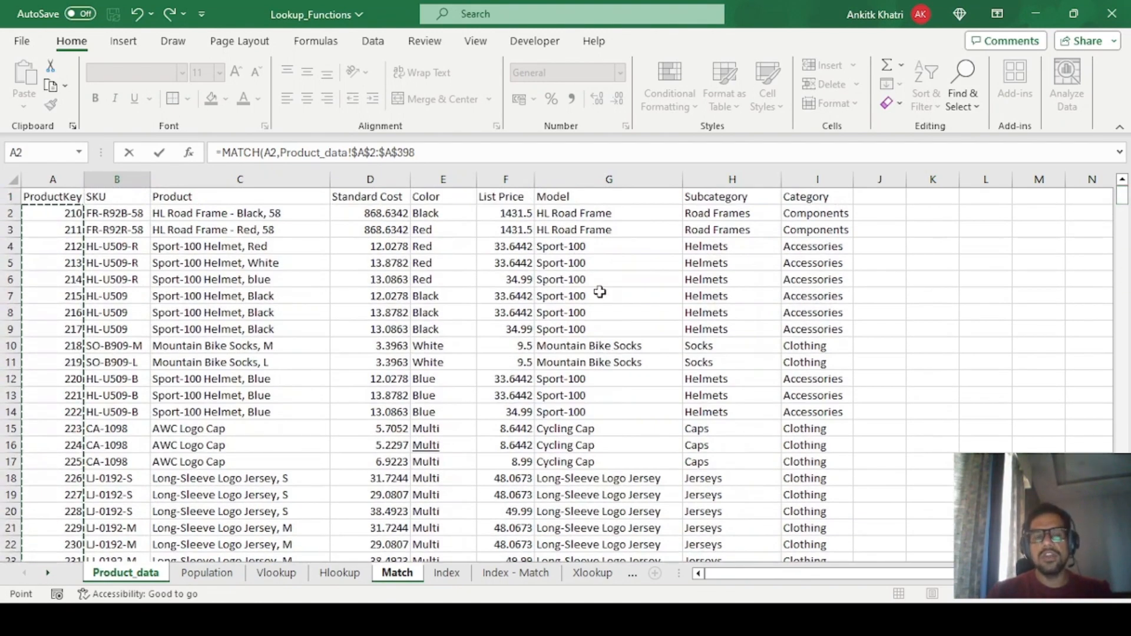
Step: Complete the MATCH formula in B2 with match type 0 for an exact match
left_click(441, 153)
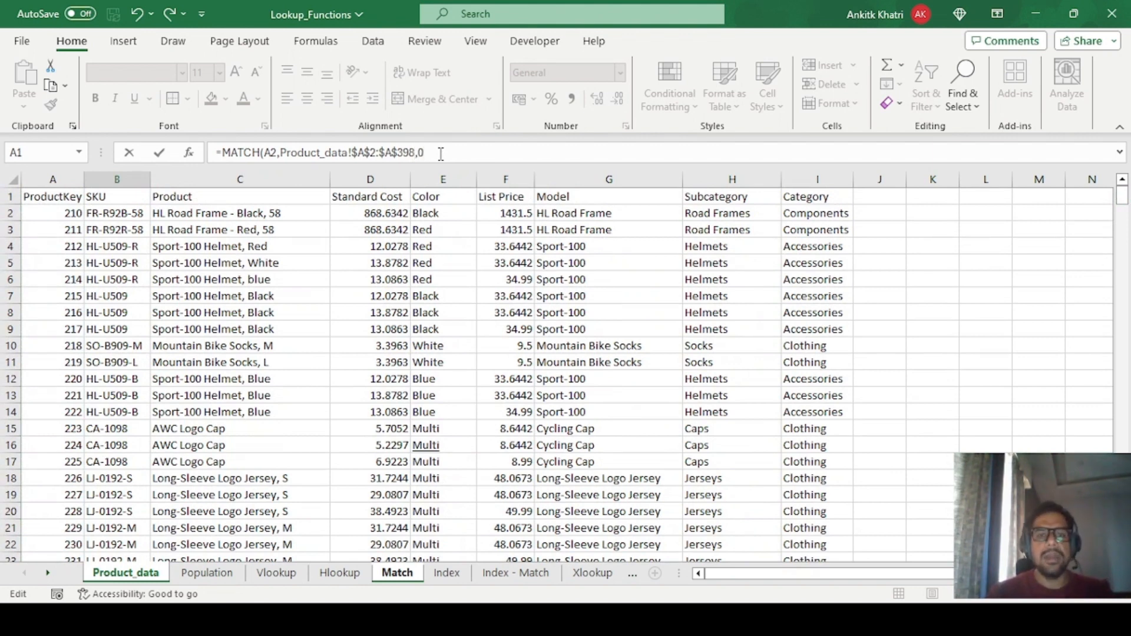
key("Return")
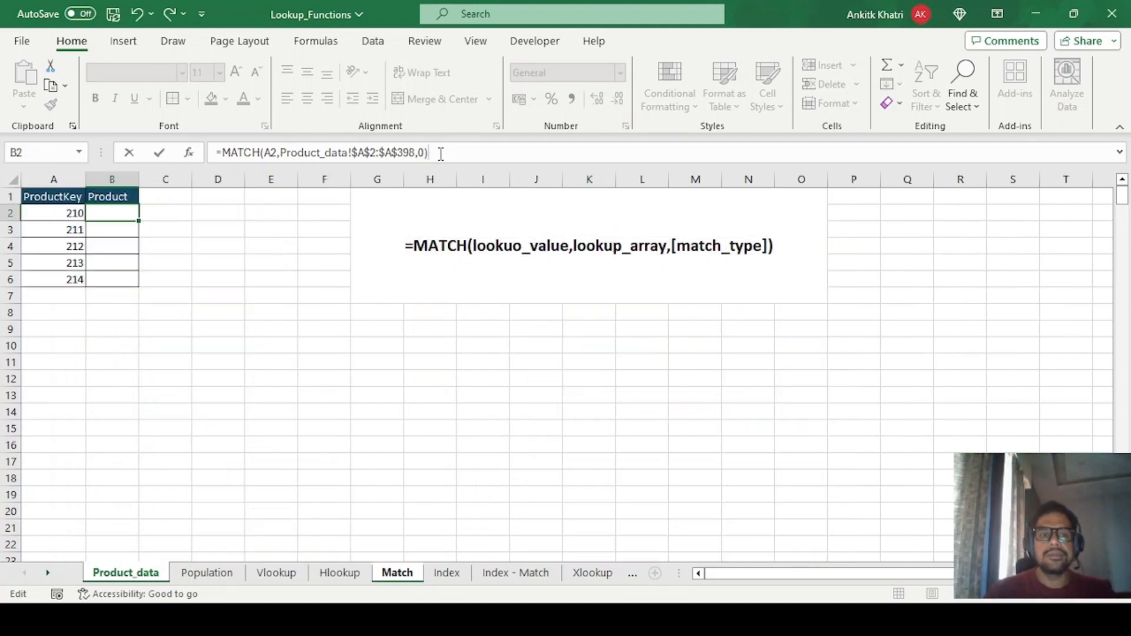
left_click(106, 217)
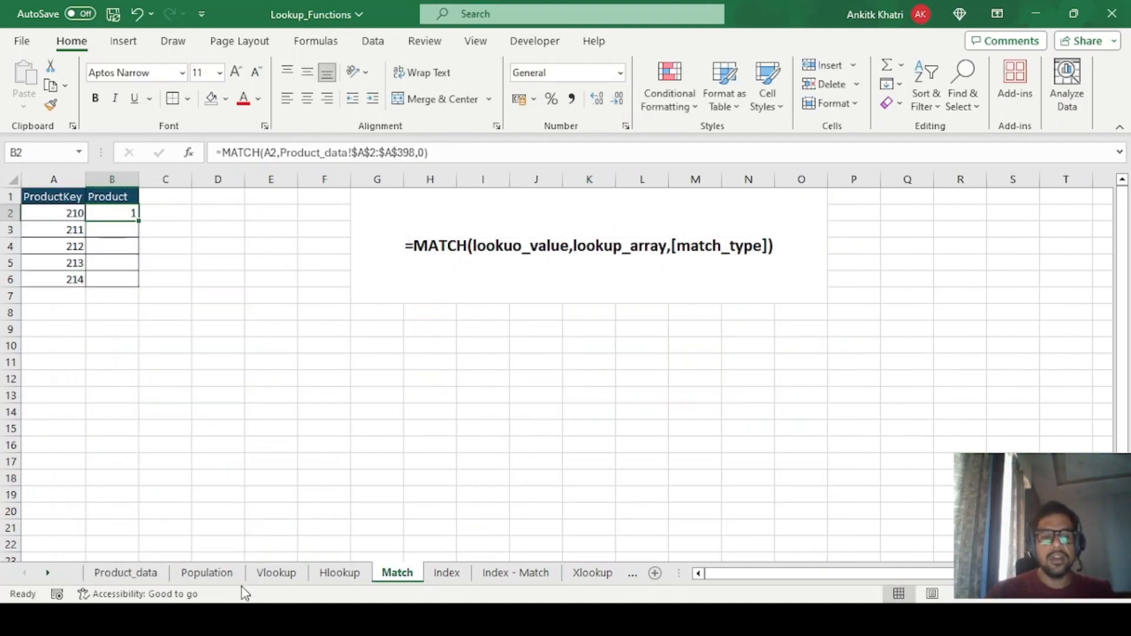
Step: Examine where product key 210 sits in the ProductKey column of the Product_data sheet, counting from A2
left_click(125, 573)
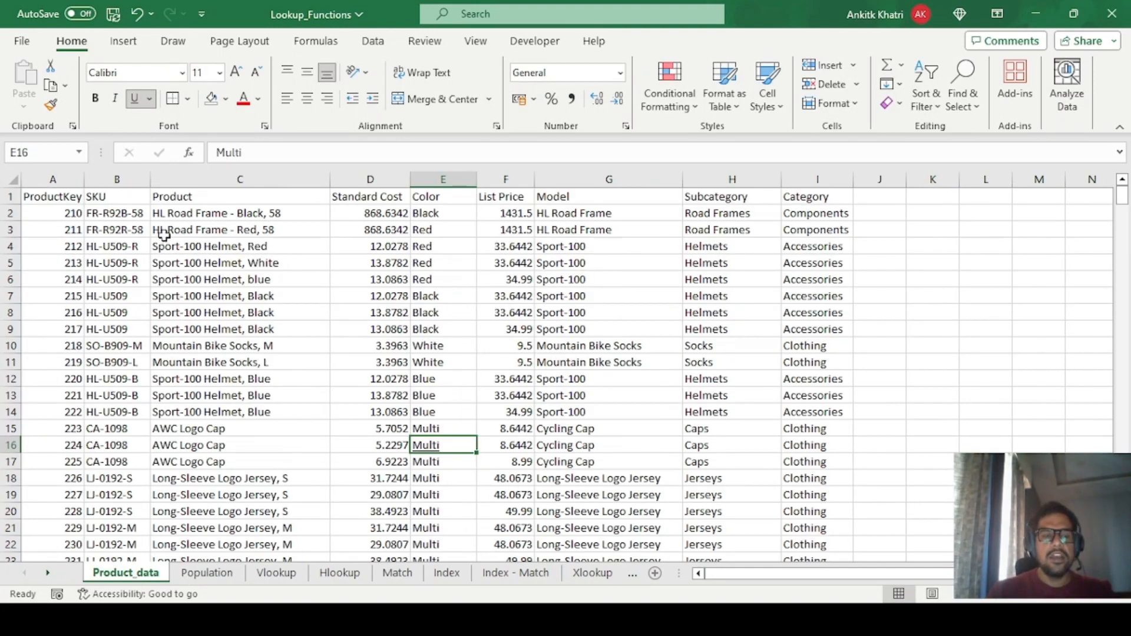
left_click_drag(64, 213, 63, 412)
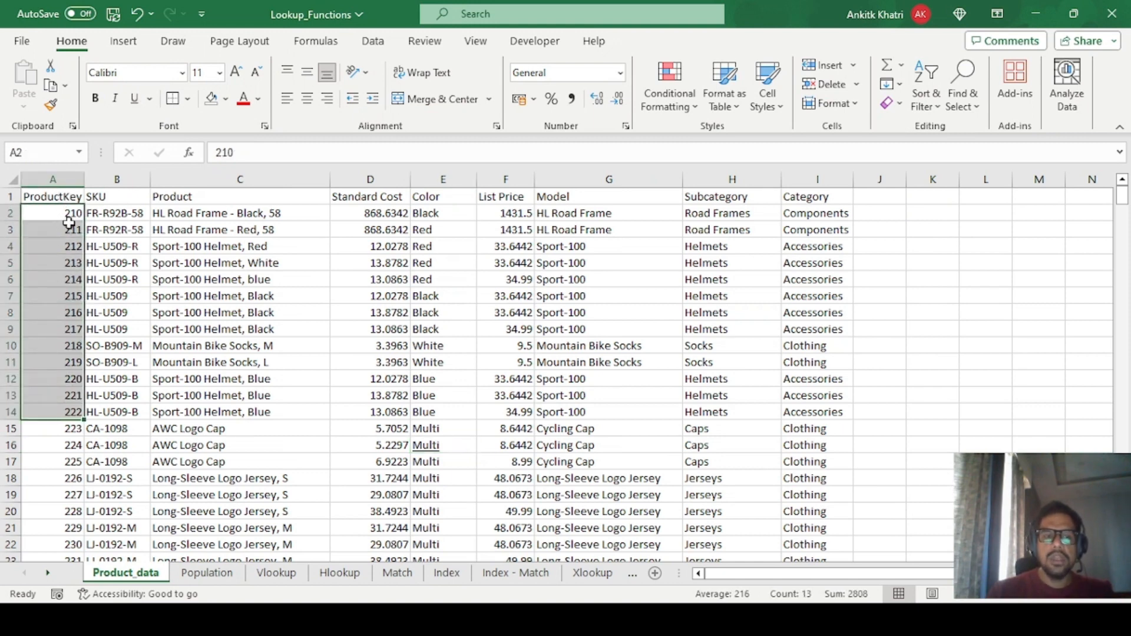
left_click(64, 216)
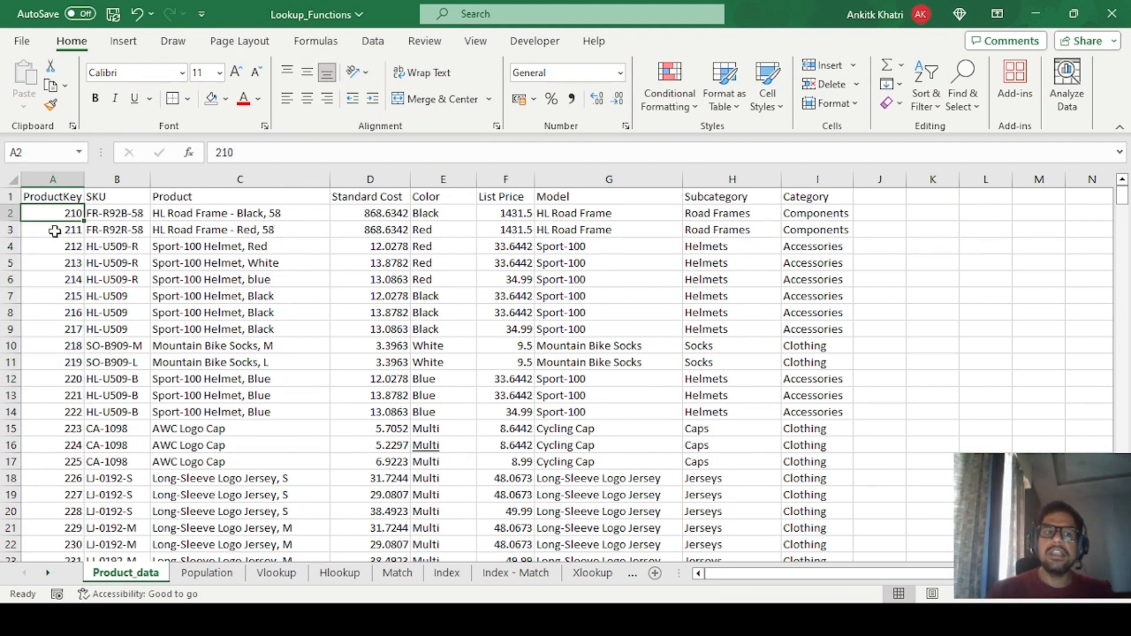
left_click(55, 195)
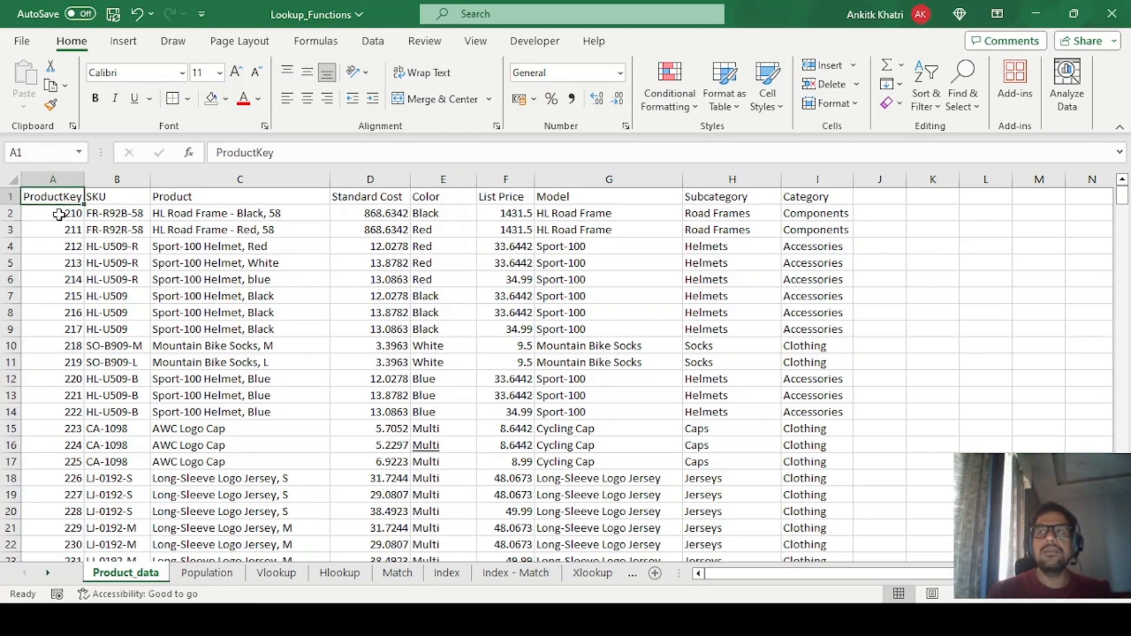
left_click_drag(59, 215, 68, 393)
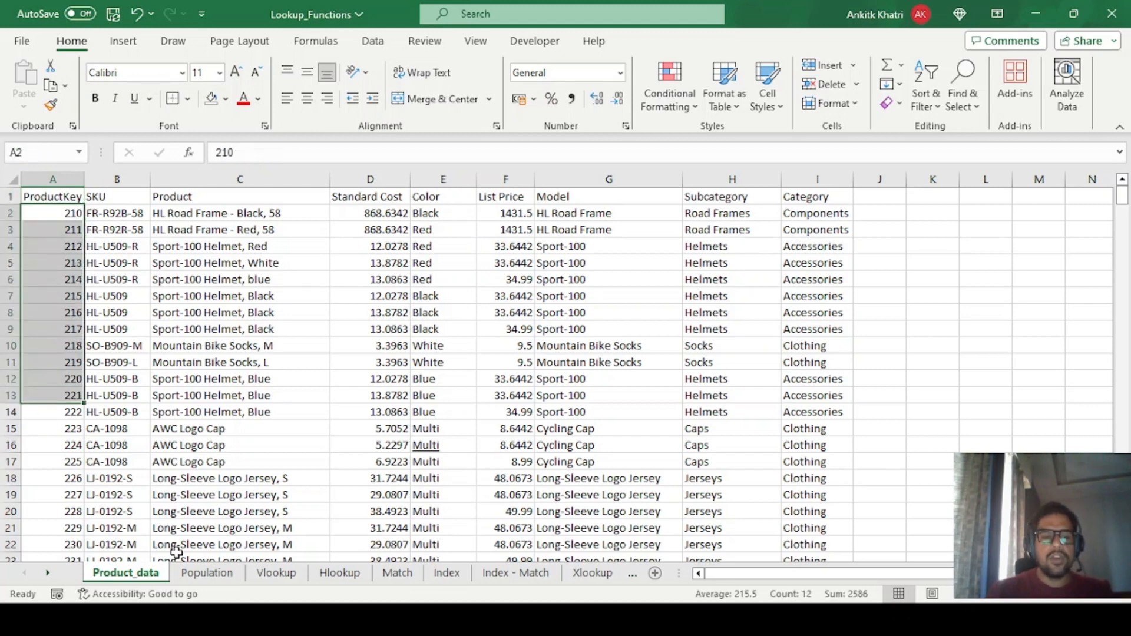
Step: Fill the MATCH formula in the Match sheet from B2 down to B6
left_click(398, 573)
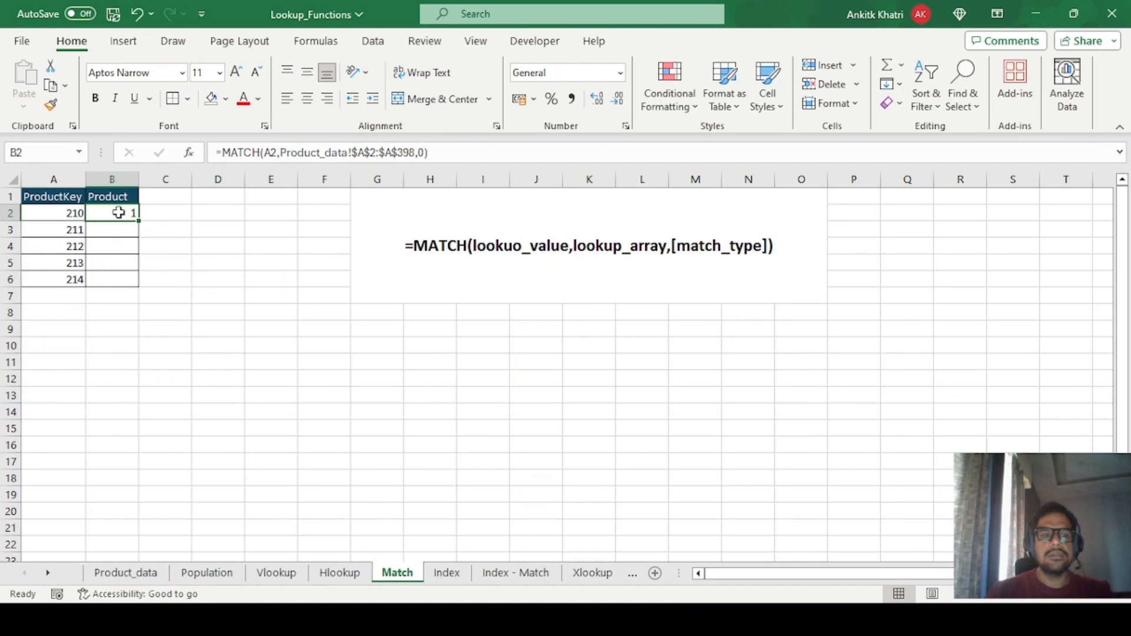
left_click_drag(139, 221, 136, 289)
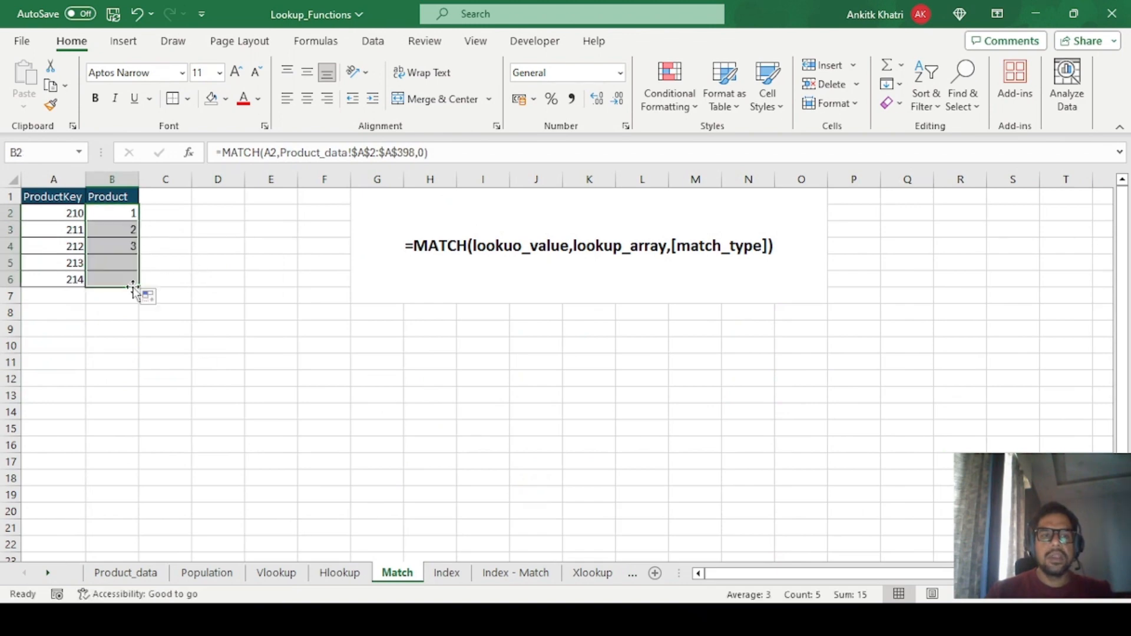
left_click(342, 364)
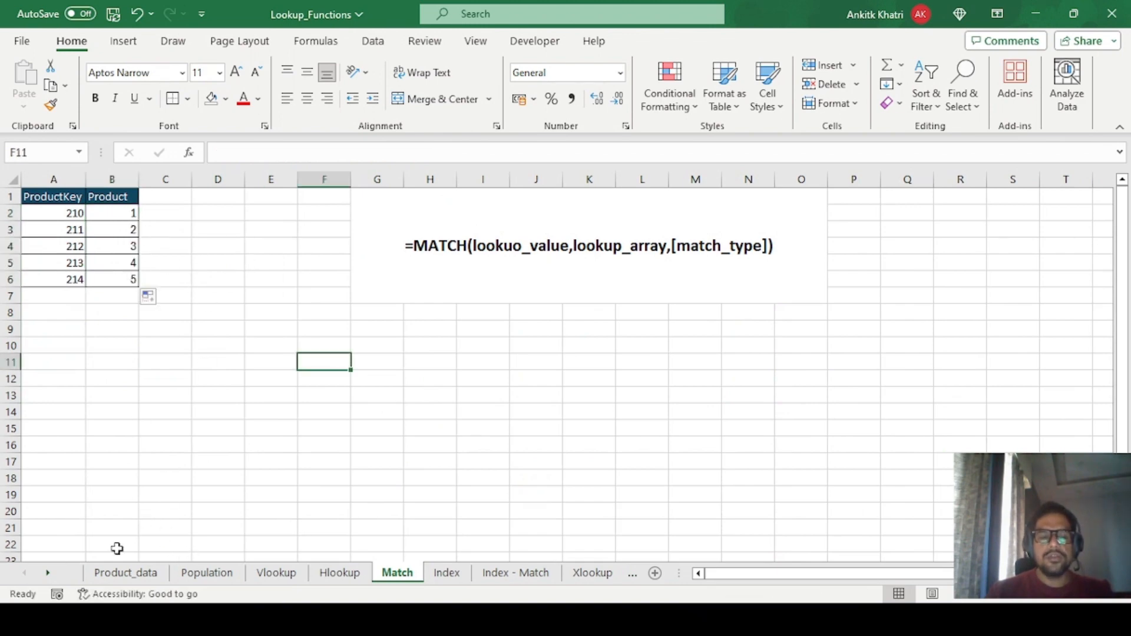
Step: Check the positions of product keys 210 to 214 in the Product_data sheet's ProductKey column
left_click(128, 574)
left_click(72, 213)
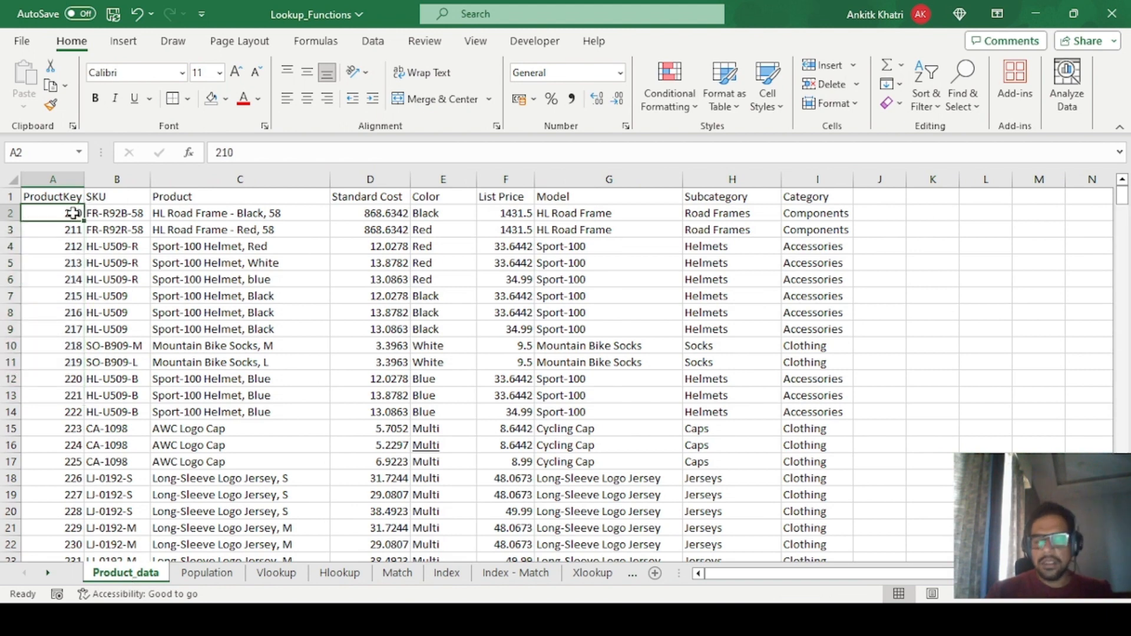
key("Down")
key("Down")
key("Down")
key("Down")
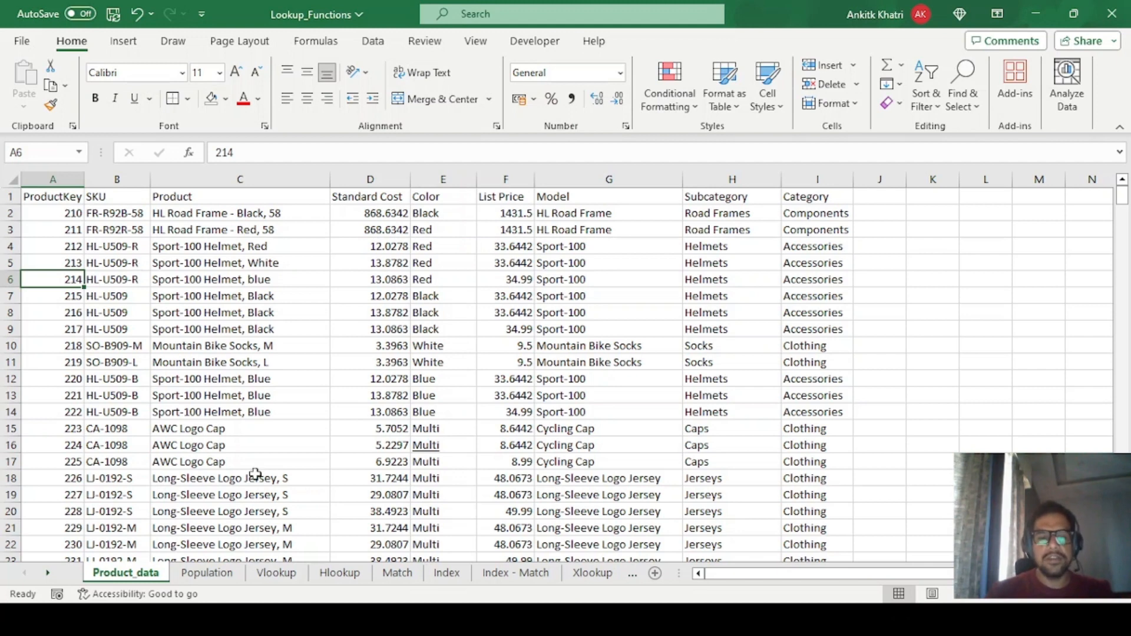
Step: Add product key 227 in cell A7 of the Match sheet
left_click(396, 572)
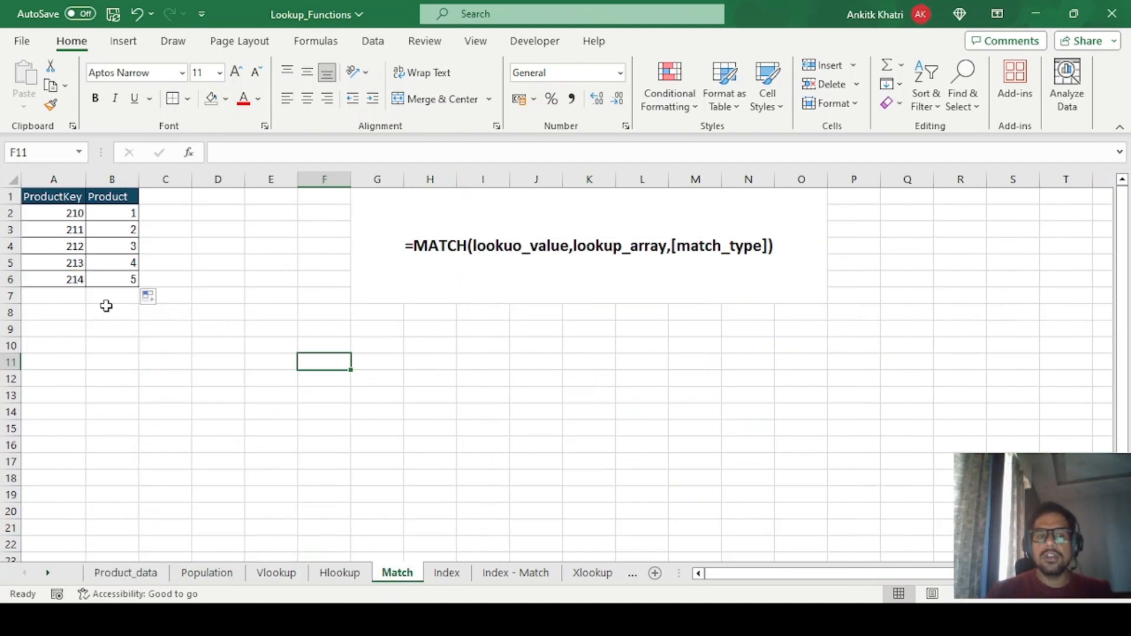
left_click(79, 293)
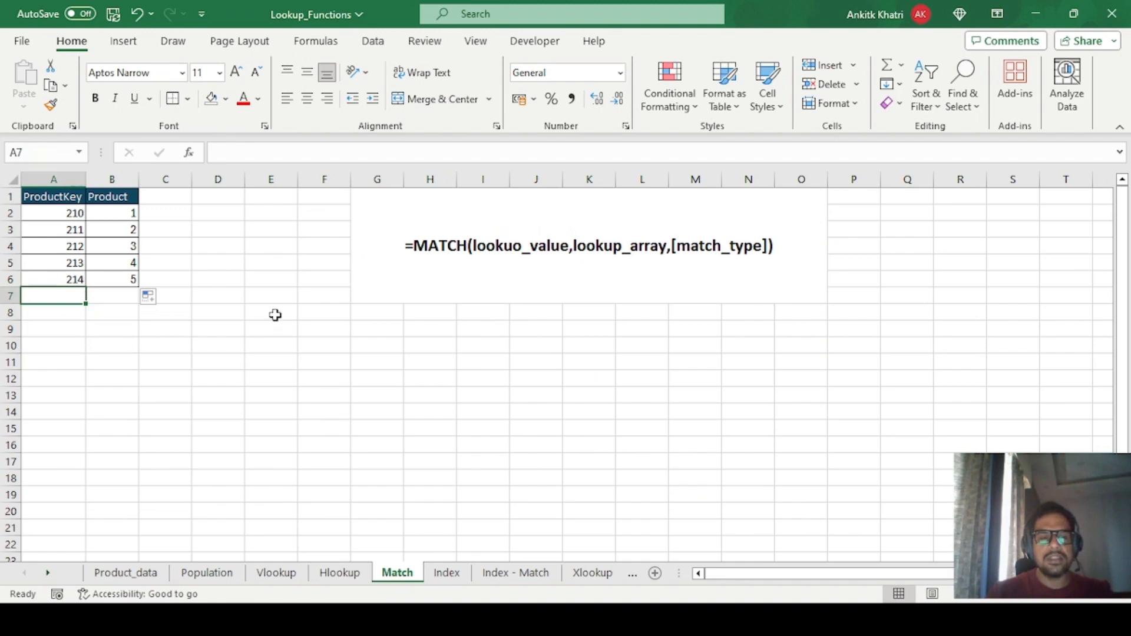
left_click(126, 573)
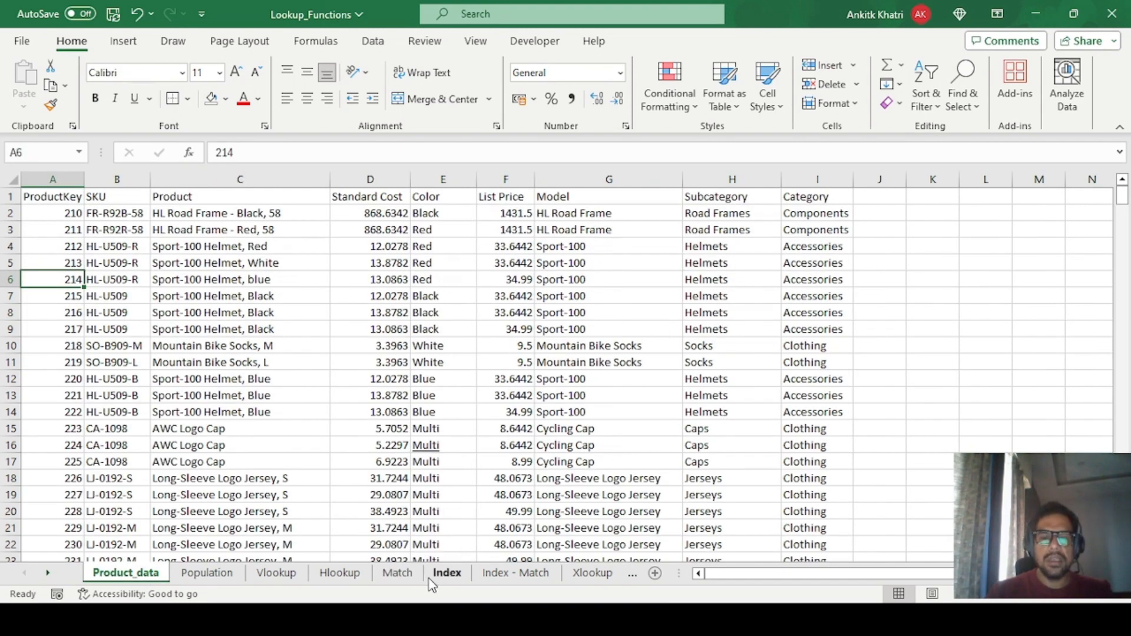
left_click(405, 576)
type("27")
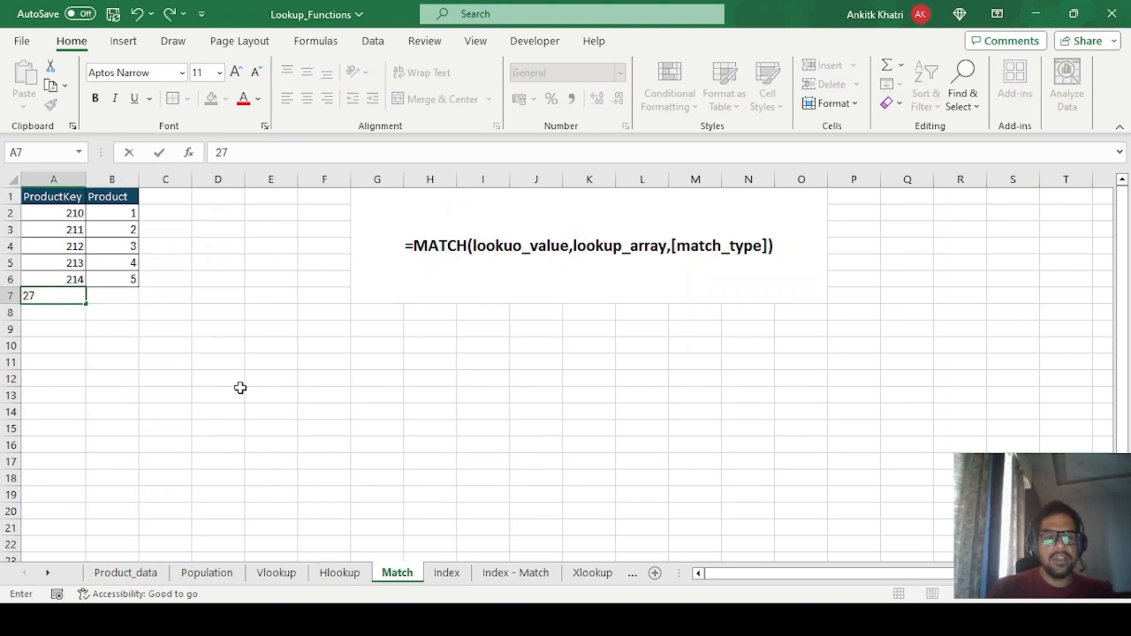
key("Return")
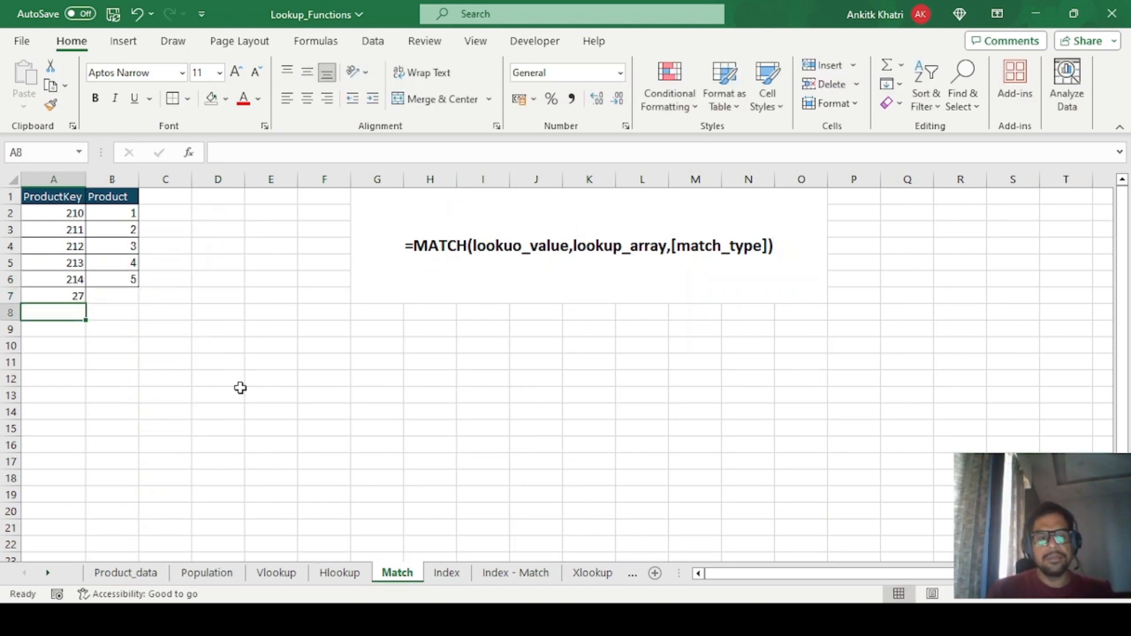
left_click(53, 293)
type("22")
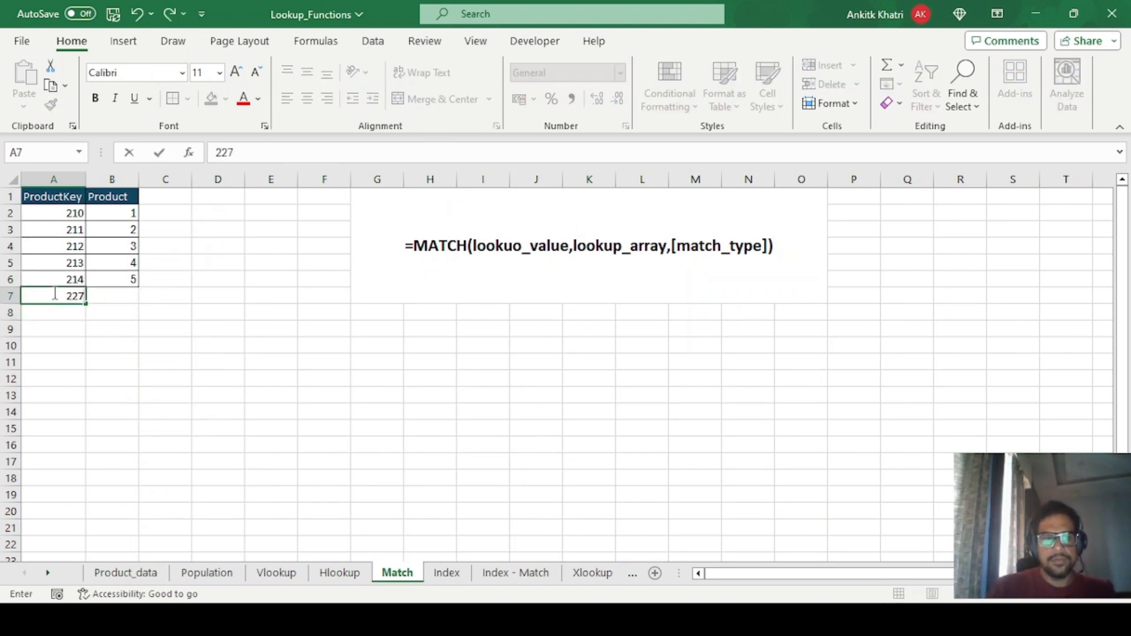
type("7")
key("Return")
Step: Extend the MATCH formula from B6 down to B7 for the added product key
left_click(130, 280)
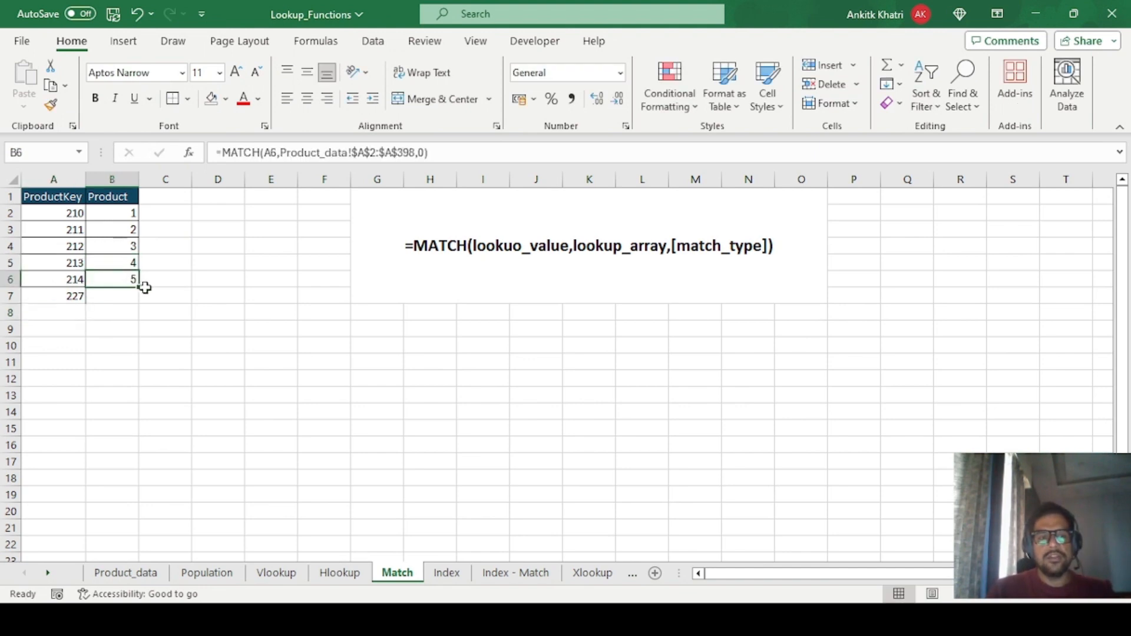
left_click_drag(139, 288, 135, 302)
left_click(125, 296)
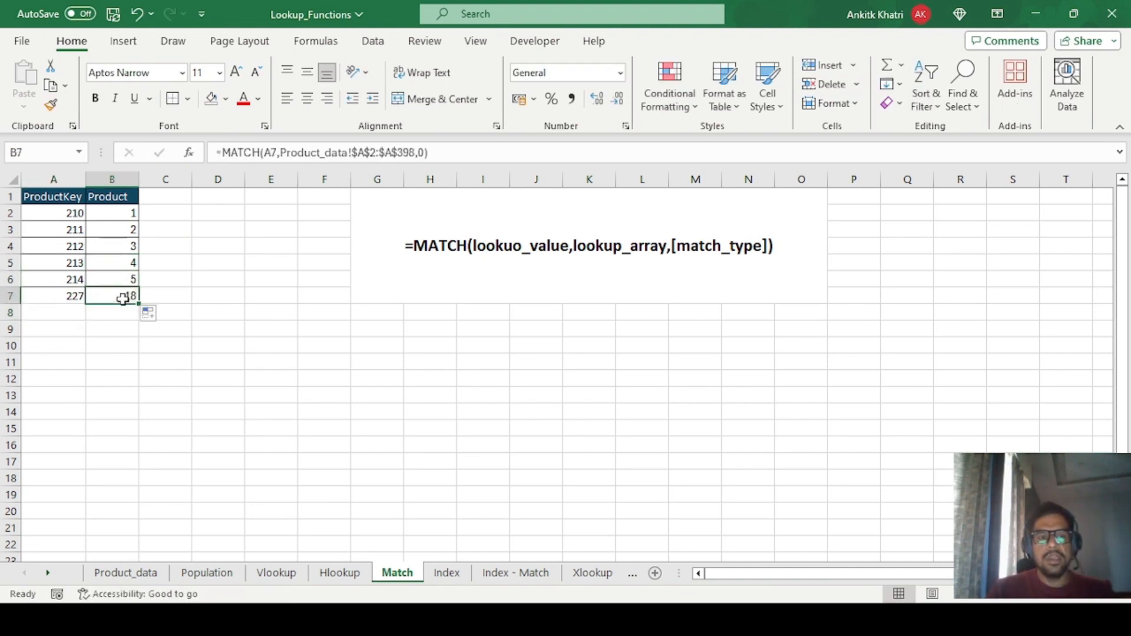
Step: Count down the Product_data sheet's ProductKey column from the first key to check the position of product key 227
left_click(121, 580)
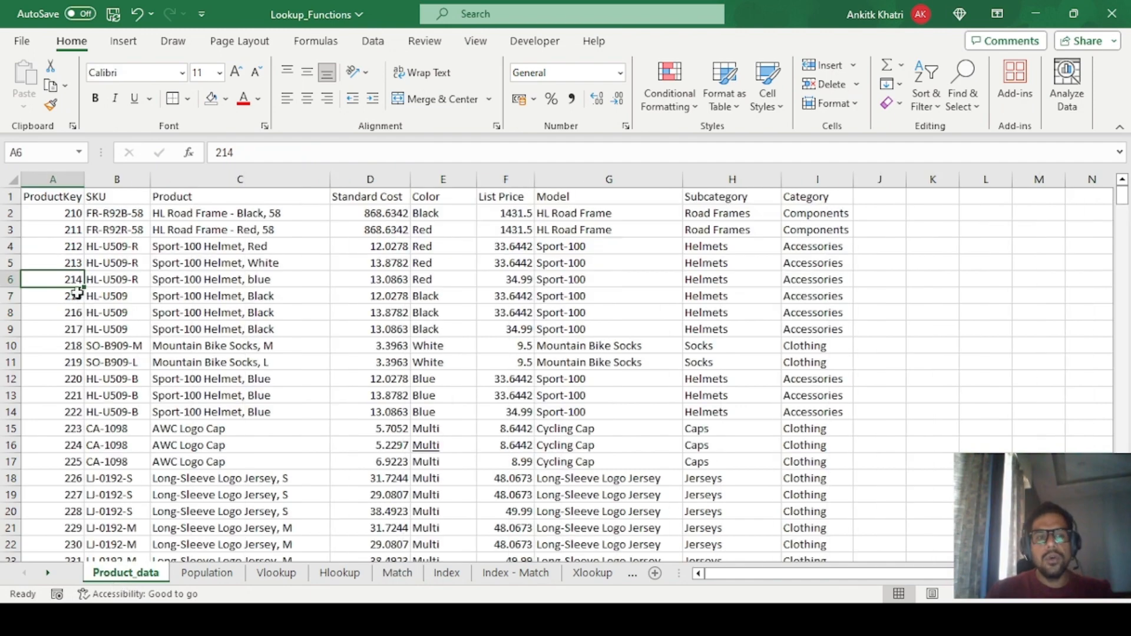
left_click(69, 229)
key("Down")
key("Down")
key("Down")
key("Down")
key("Down")
key("Down")
key("Down")
key("Down")
key("Down")
key("Down")
key("Down")
key("Down")
key("Down")
key("Down")
key("Down")
key("Down")
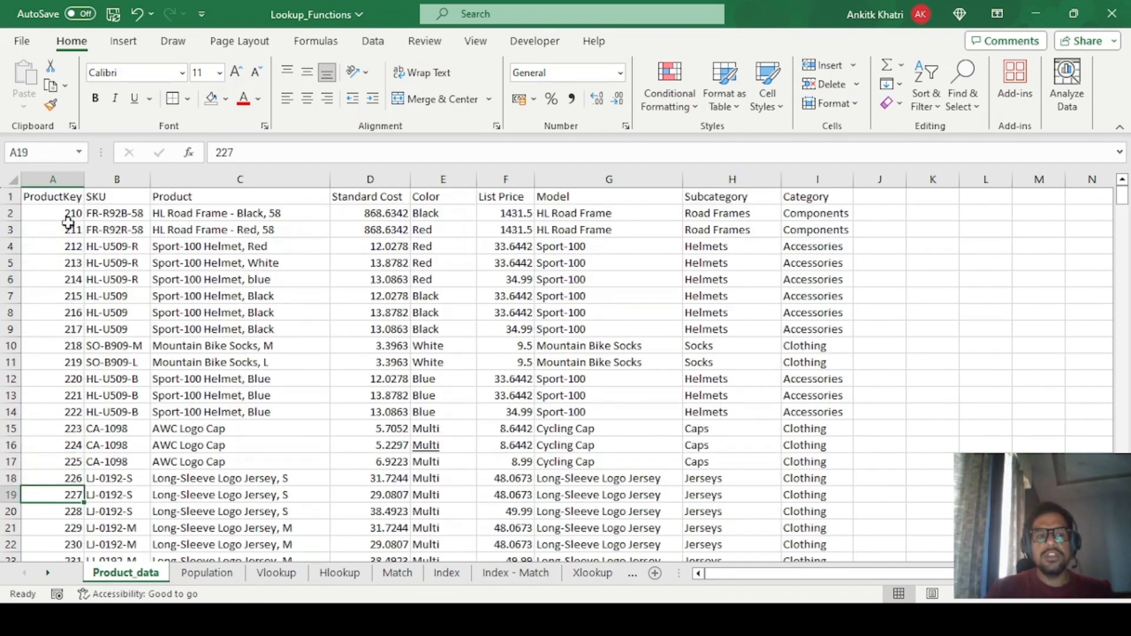
left_click(68, 224)
left_click(61, 214)
left_click_drag(60, 214, 61, 541)
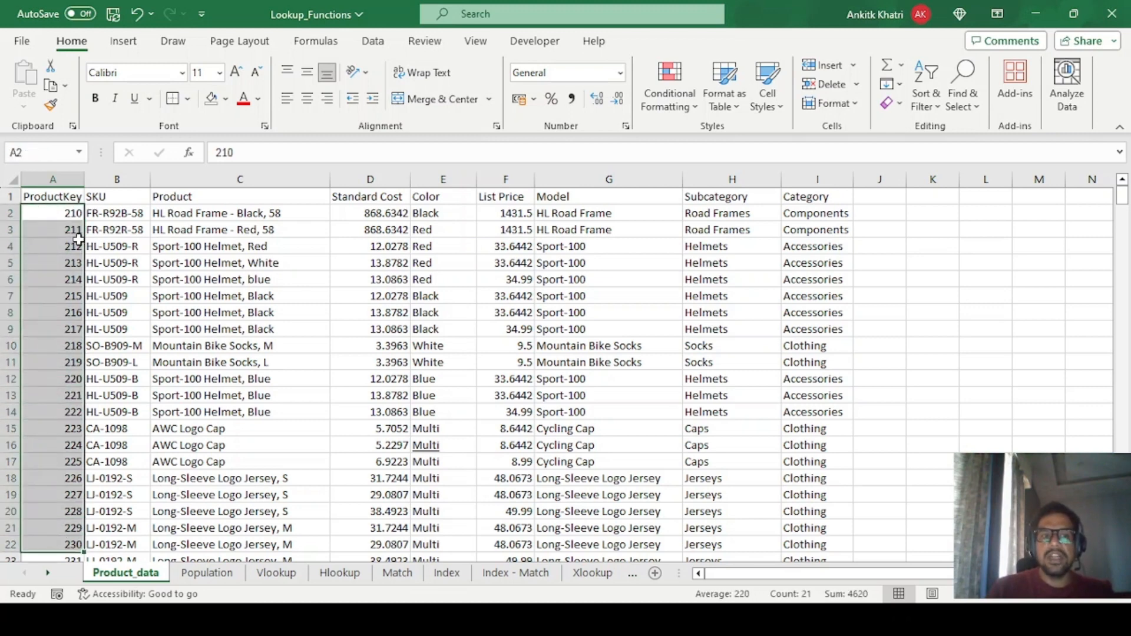
Step: Compare the cells of product keys 210 and 227 in the Product_data sheet and return to the Match sheet
left_click(57, 216)
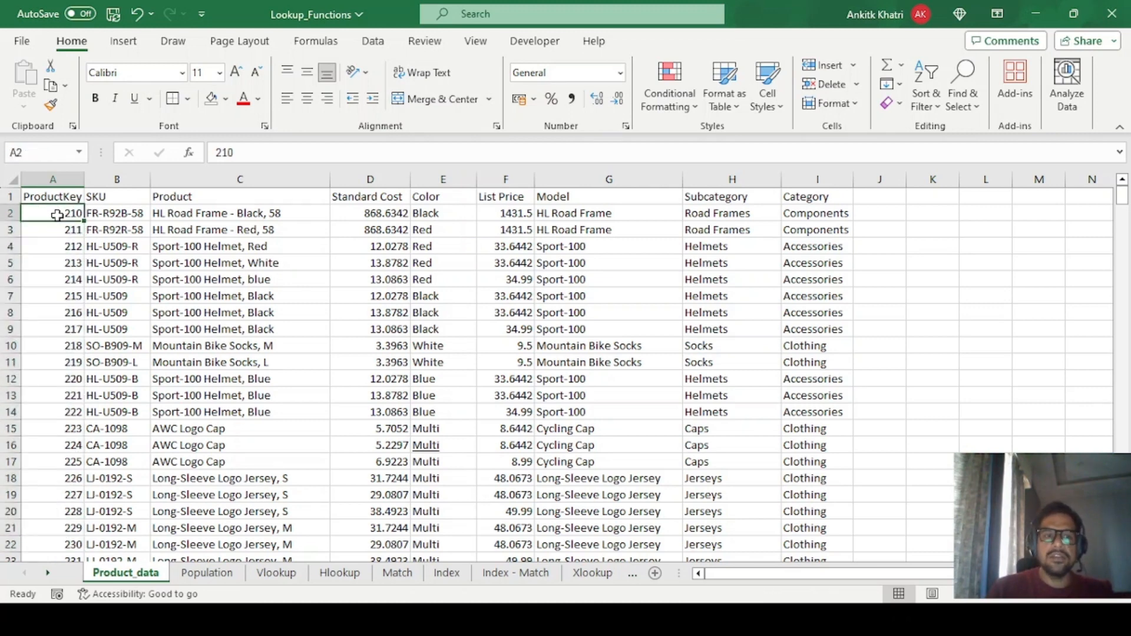
left_click(51, 494)
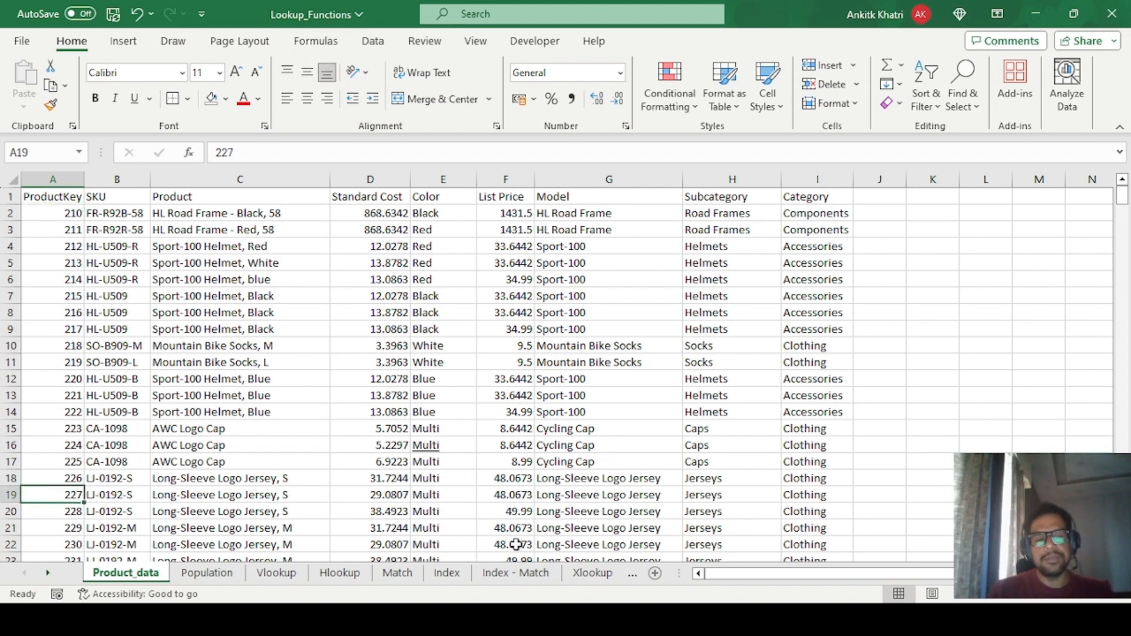
left_click(396, 573)
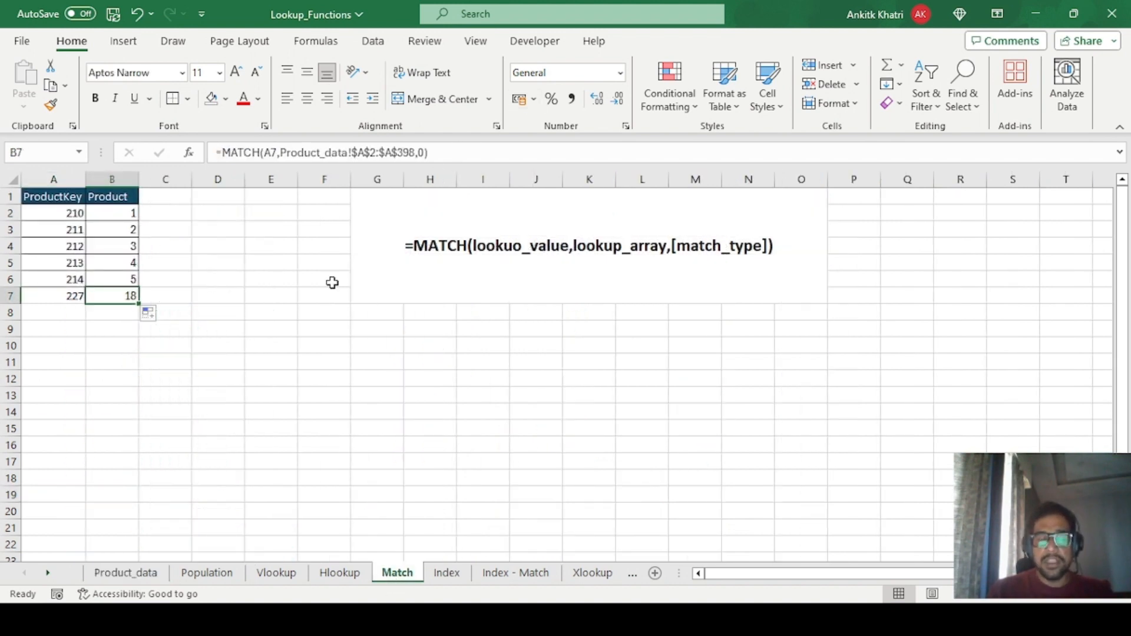
Step: Try product key 2120 in cell A4 of the Match sheet to test the MATCH formula, and undo that change
left_click(313, 299)
left_click(53, 252)
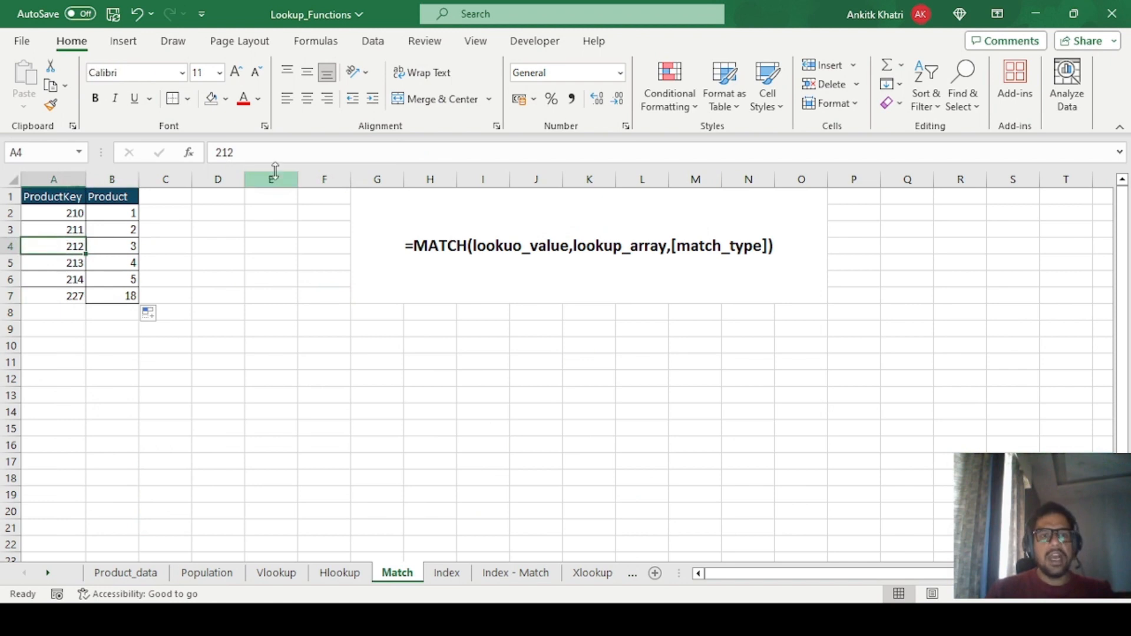
left_click(257, 152)
type("0")
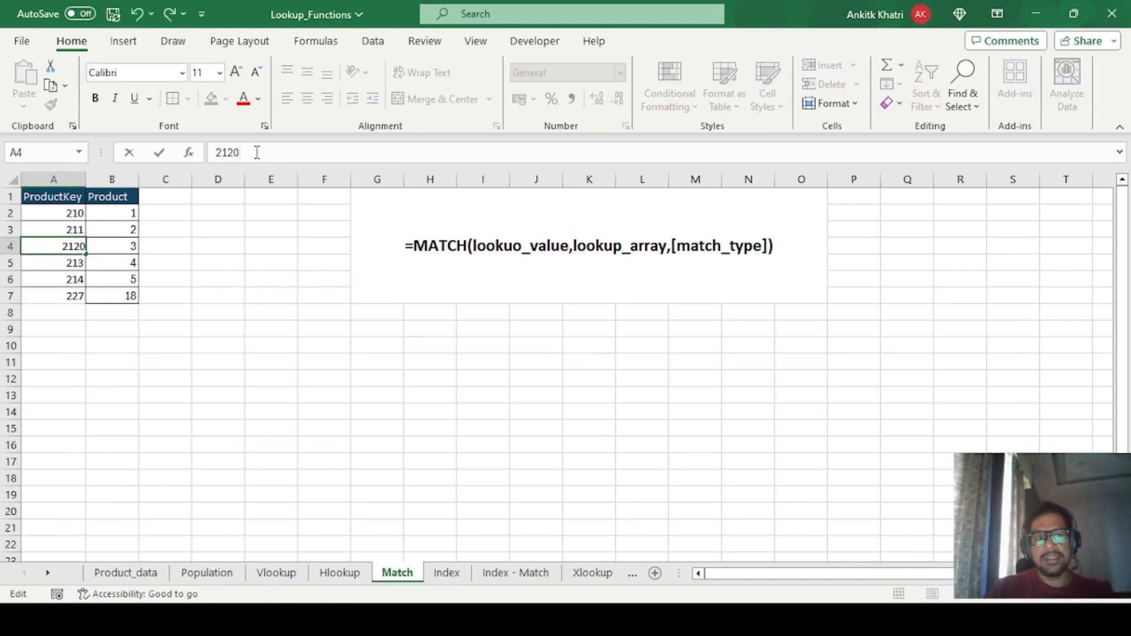
key("Return")
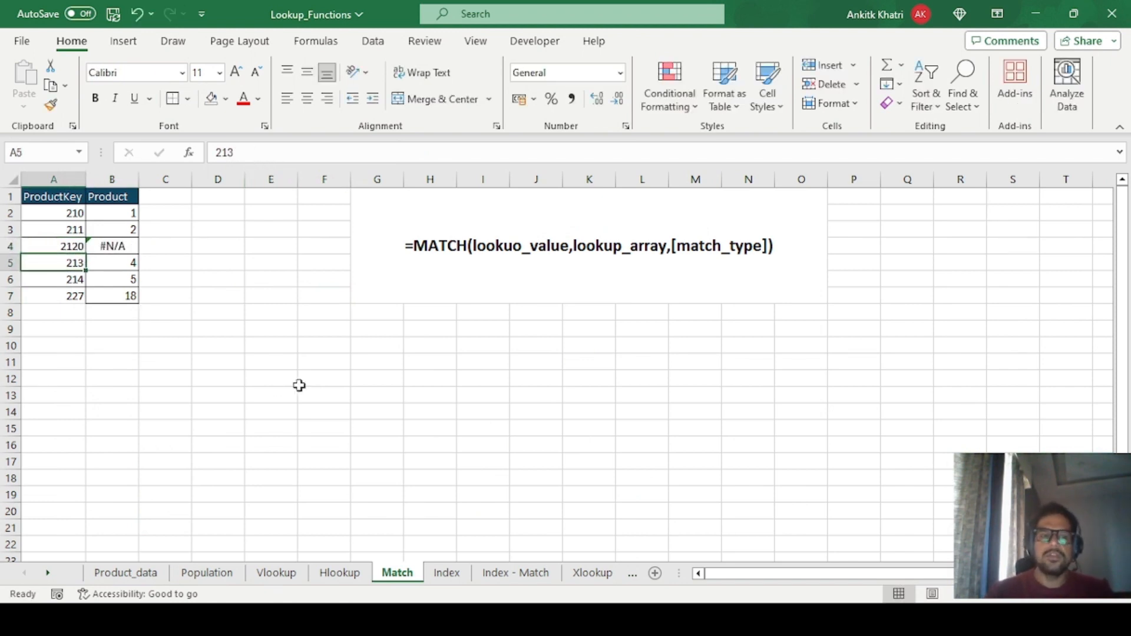
key("ctrl+z")
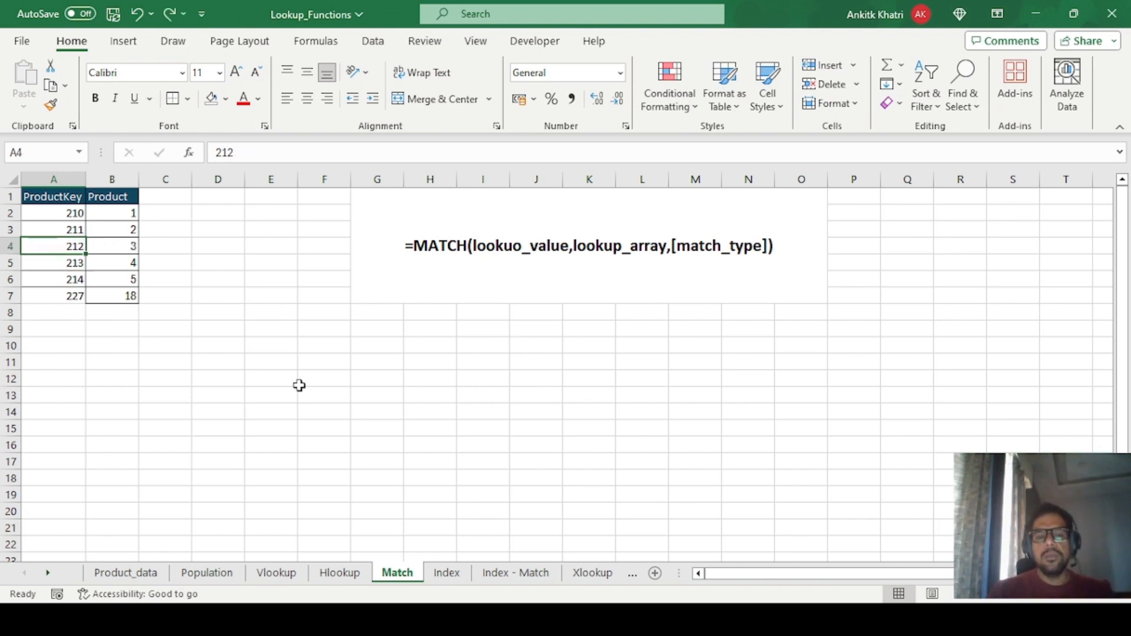
Step: Clear the existing contents of cells A2:D6 on the Index sheet
left_click(446, 573)
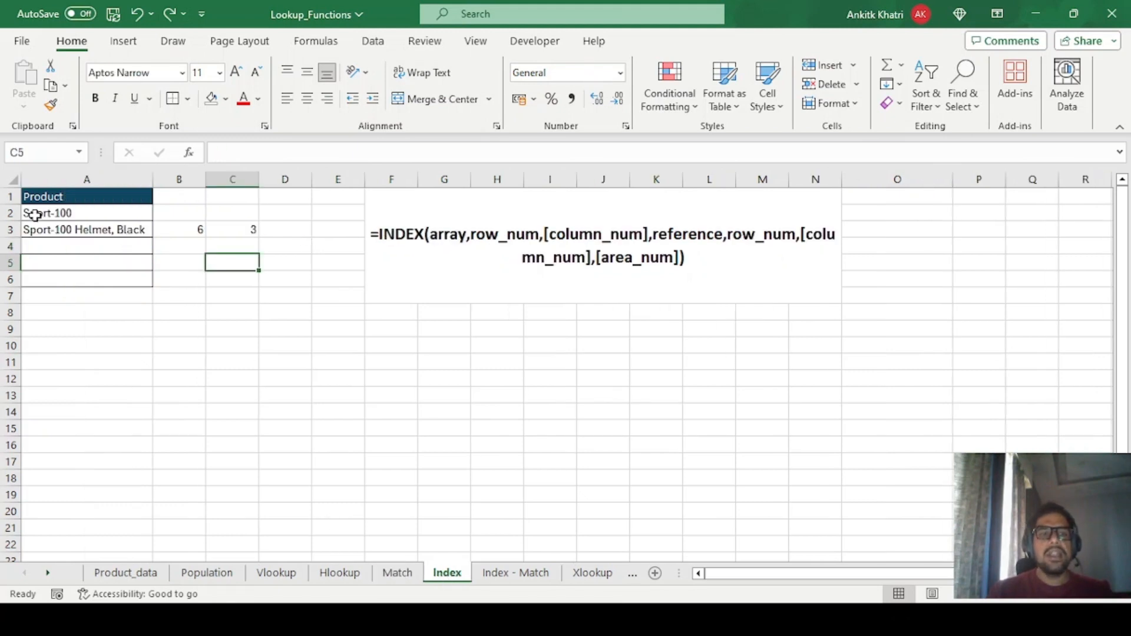
left_click_drag(36, 214, 263, 280)
key("Delete")
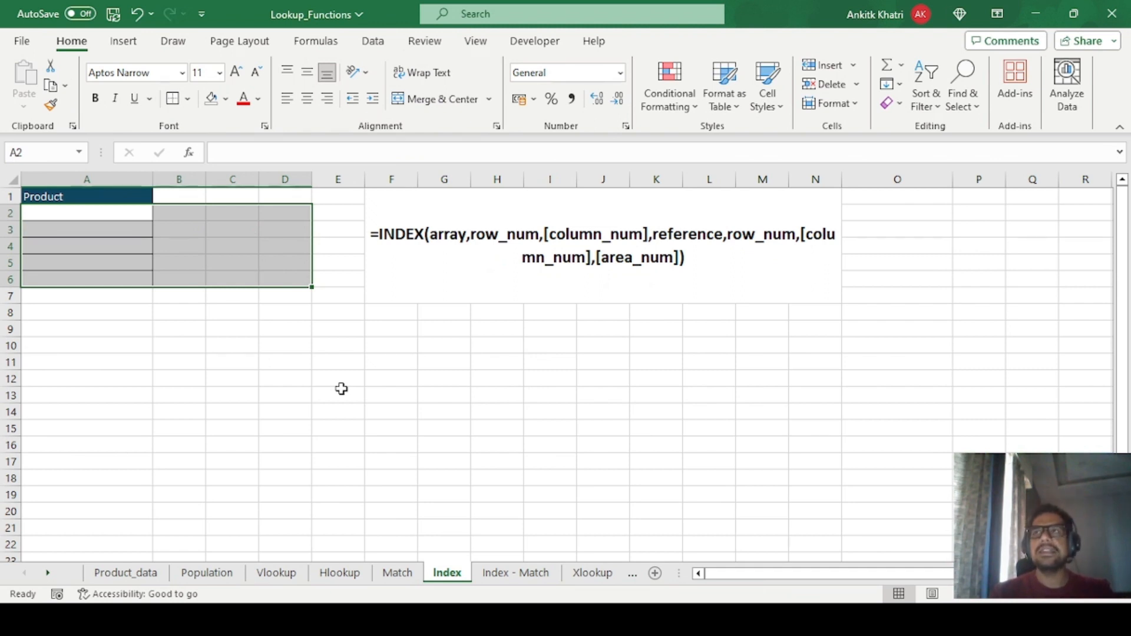
Step: Highlight row 8 and the Model column G of the Product_data sheet with a light blue fill
left_click(198, 573)
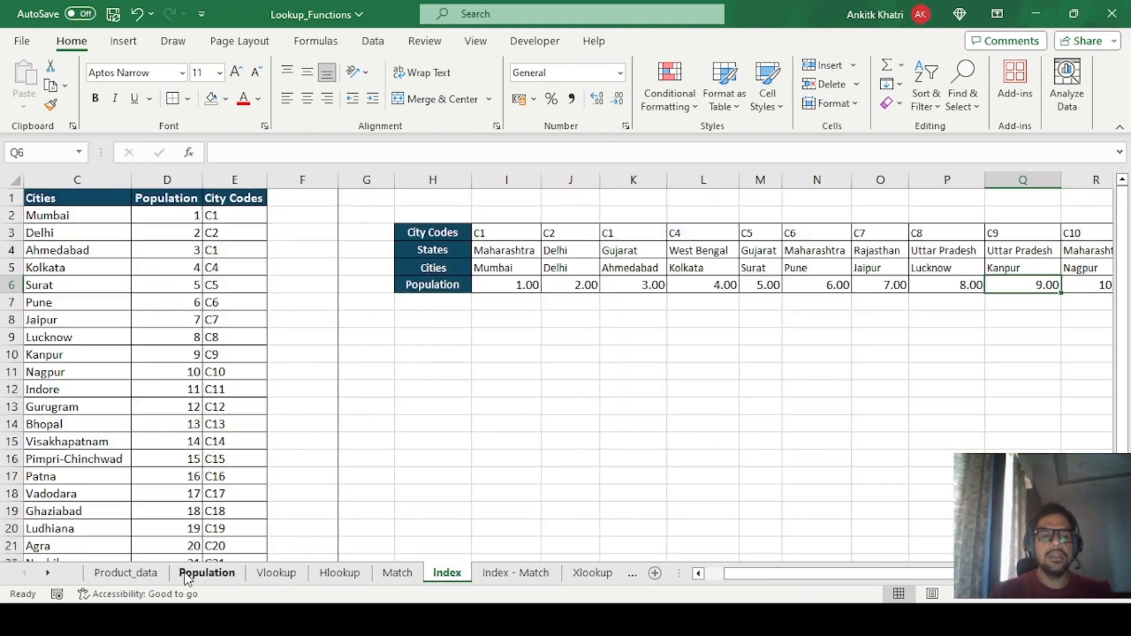
left_click(141, 573)
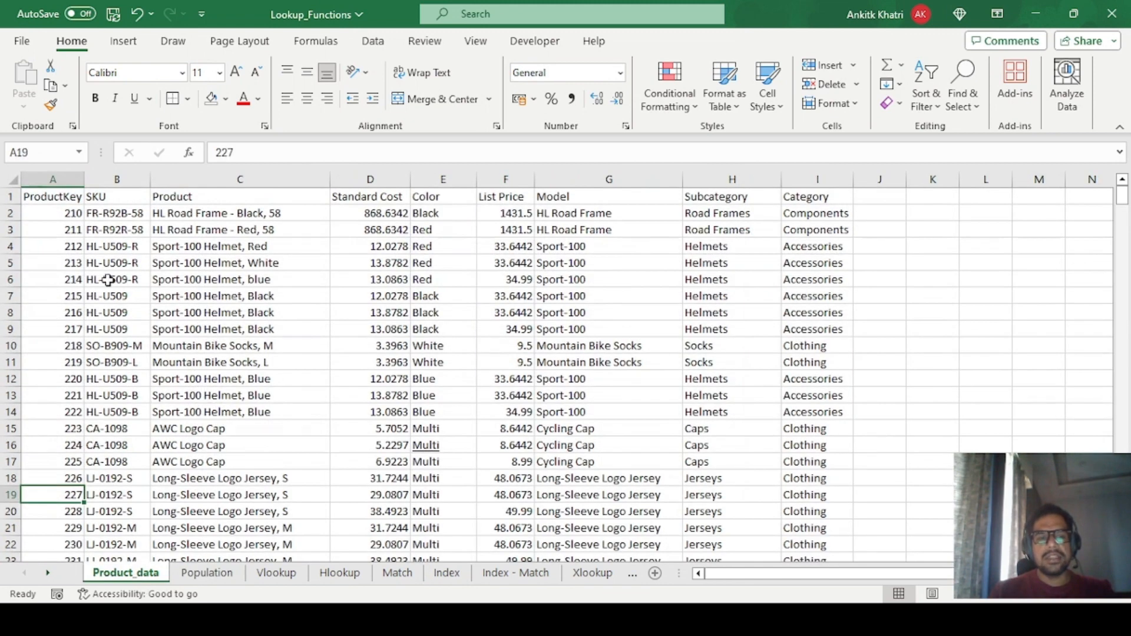
left_click(17, 308)
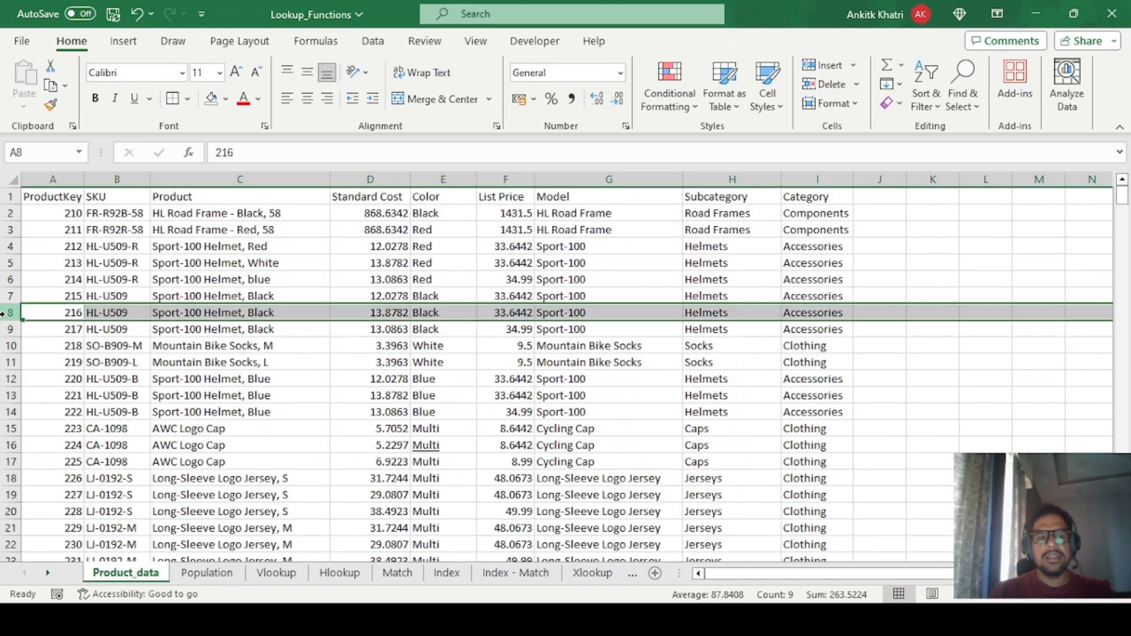
left_click(212, 101)
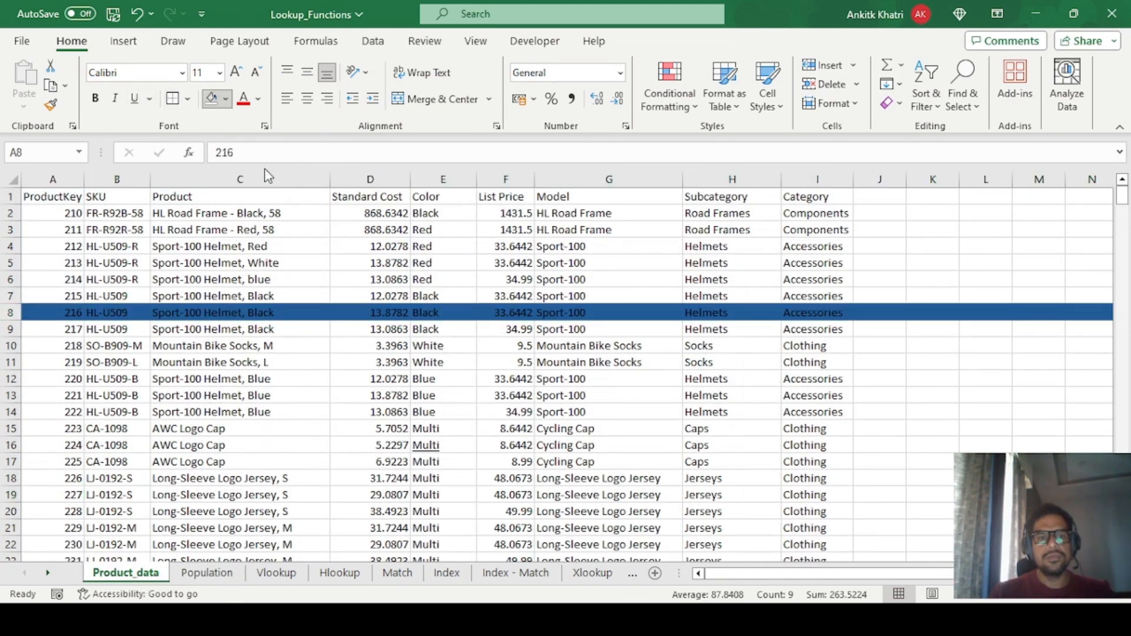
left_click(608, 179)
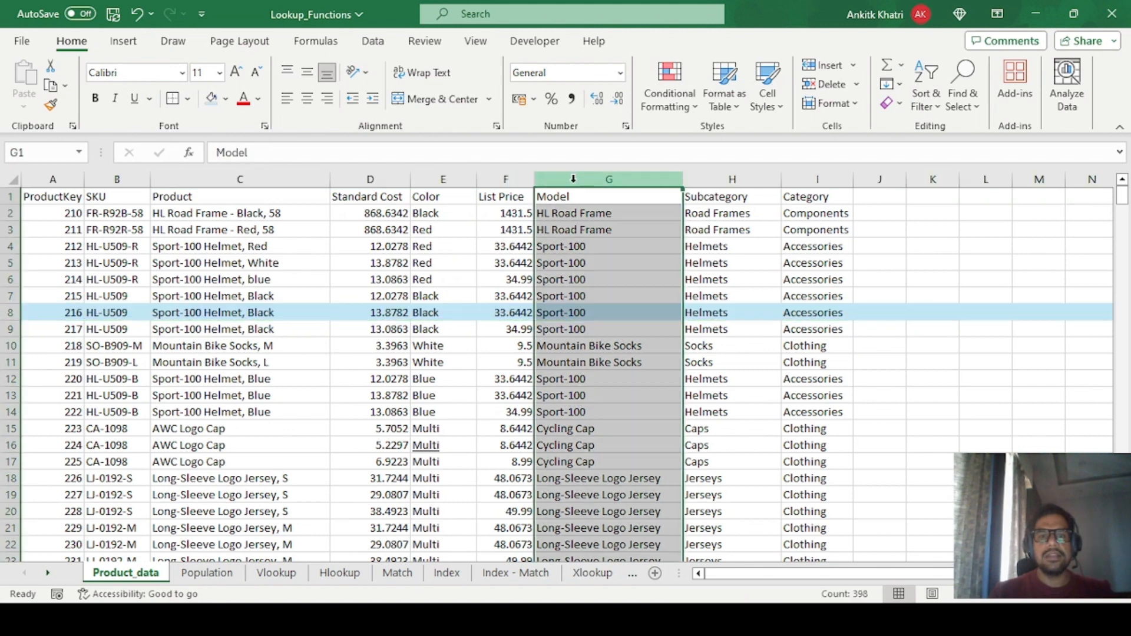
left_click(212, 100)
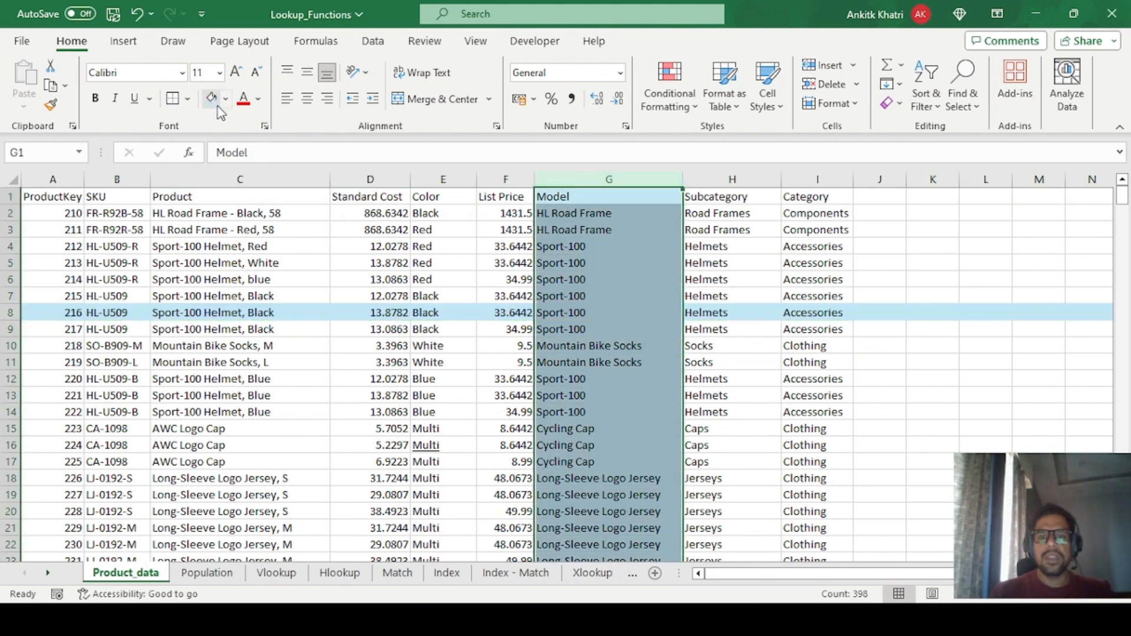
Step: Fill cell G8, where the highlighted row and Model column cross, with a light orange color
left_click(579, 318)
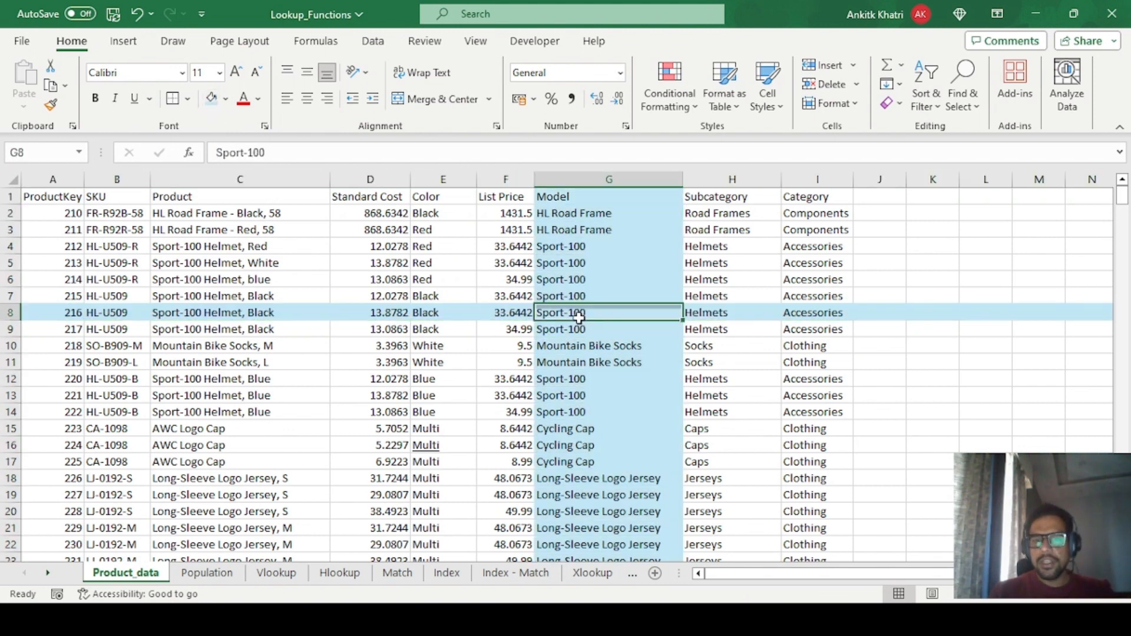
left_click(227, 100)
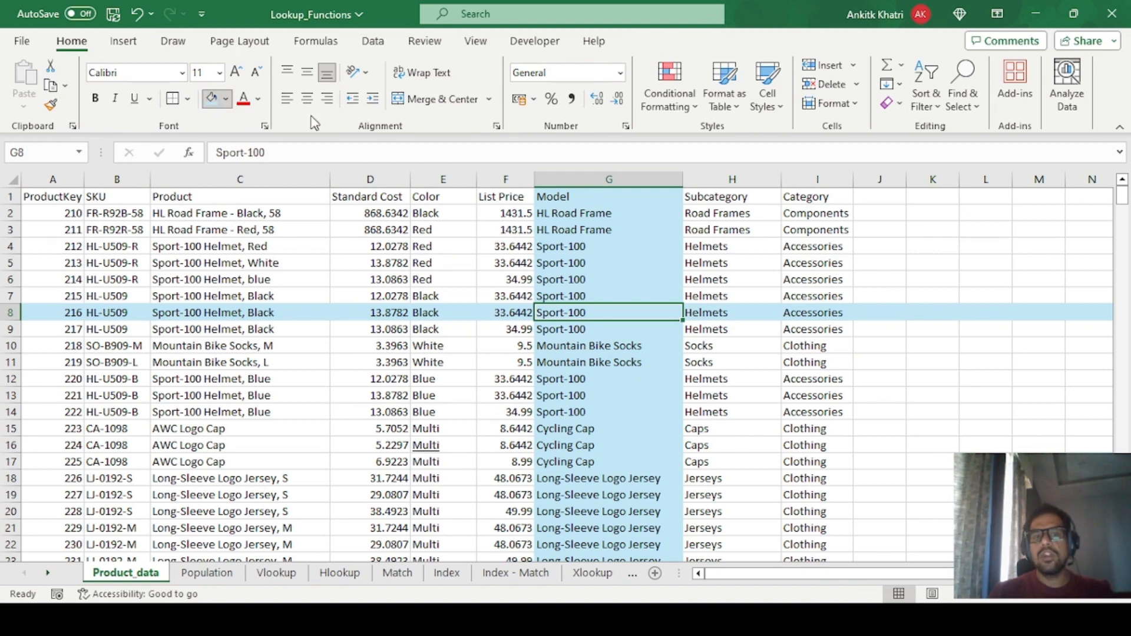
left_click(302, 171)
left_click(225, 100)
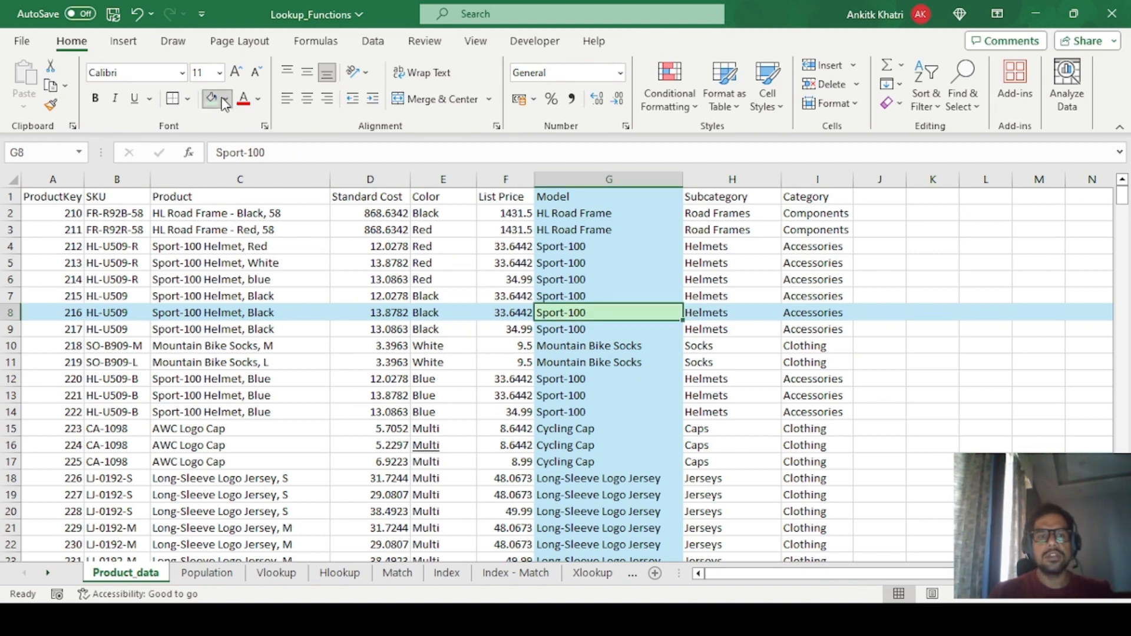
left_click(286, 168)
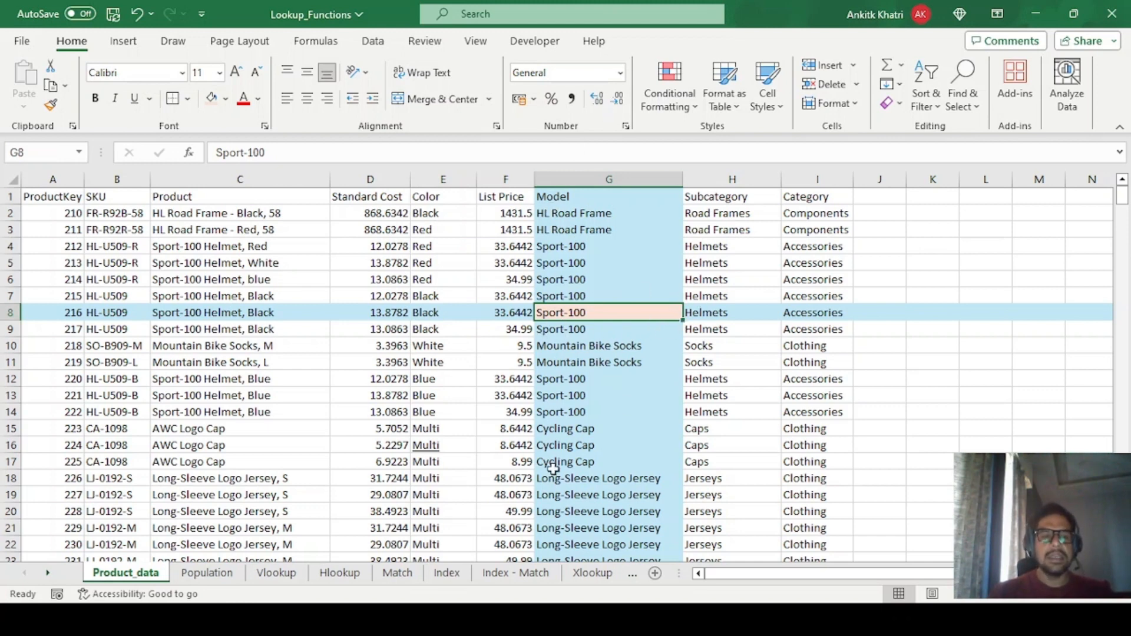
Step: Enter =INDEX(Product_data!$A$2:$I$398,6,7) in cell A2 of the Index sheet
left_click(447, 573)
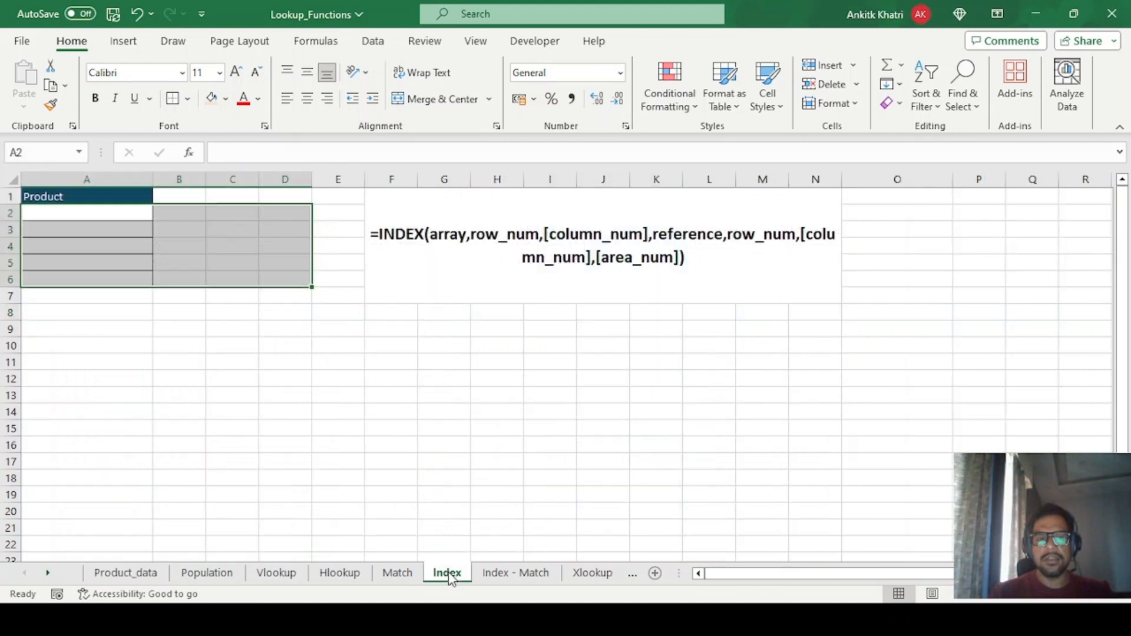
left_click(87, 211)
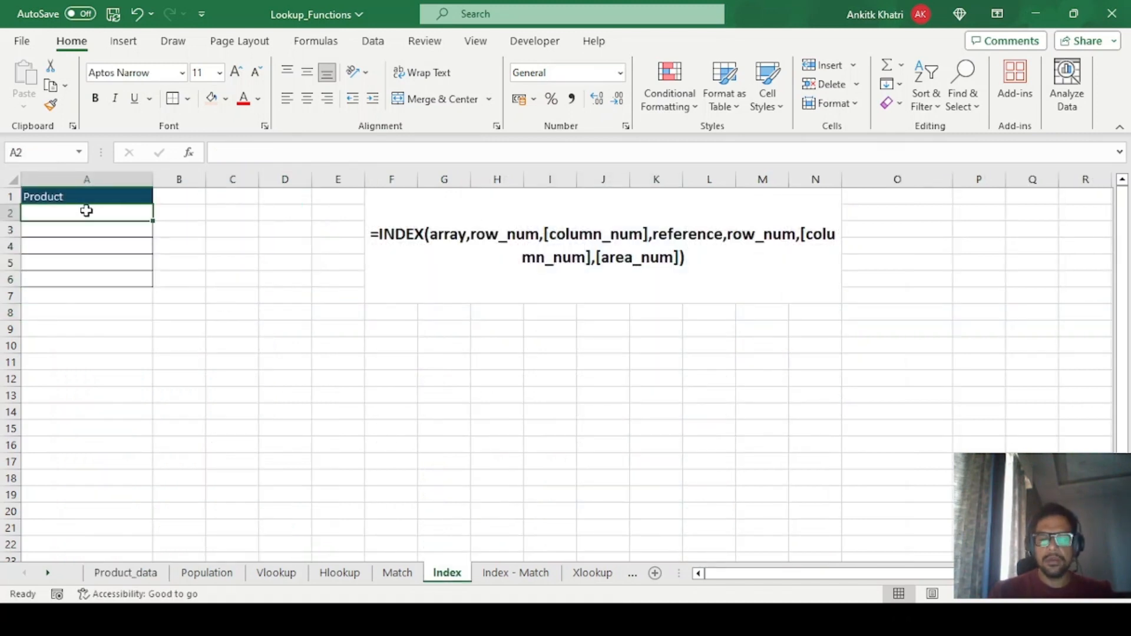
type("=in")
key("Tab")
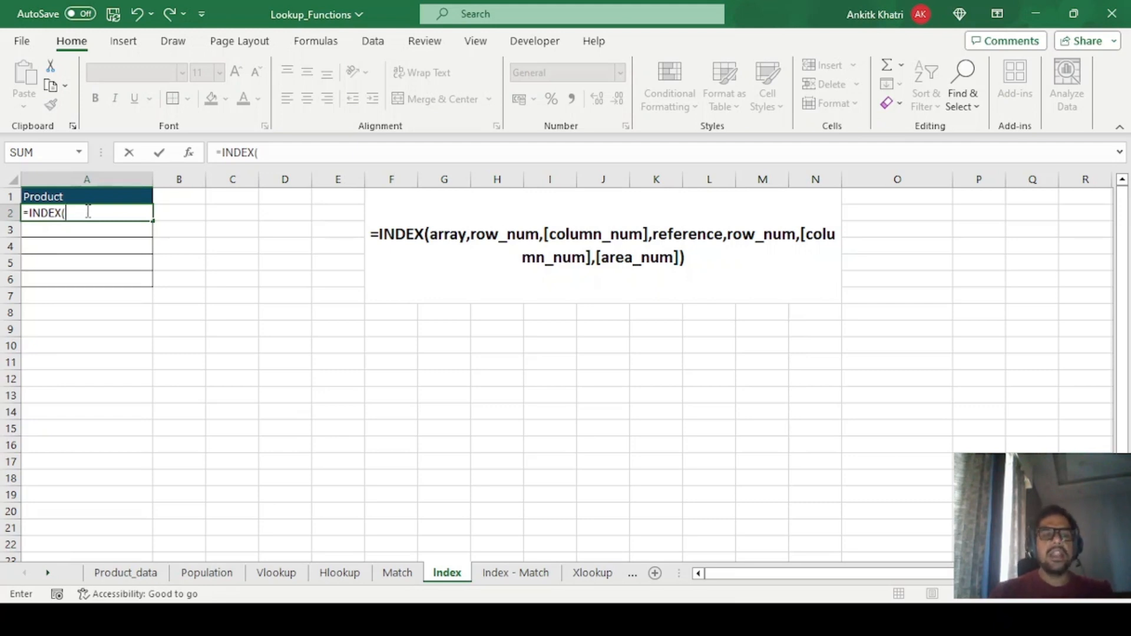
left_click(140, 574)
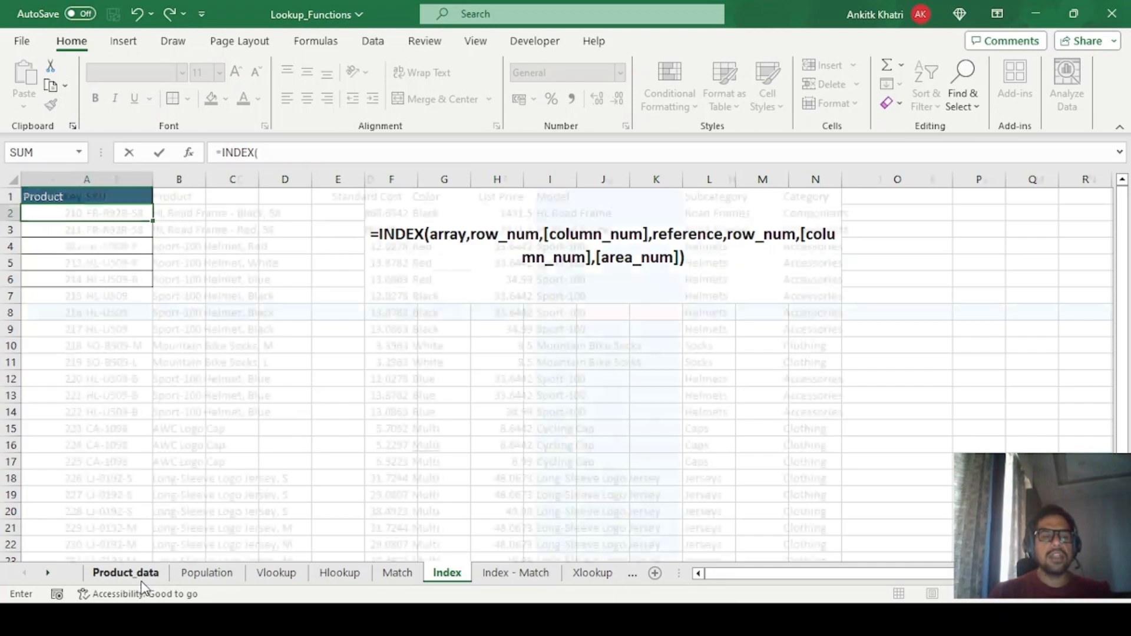
left_click(36, 214)
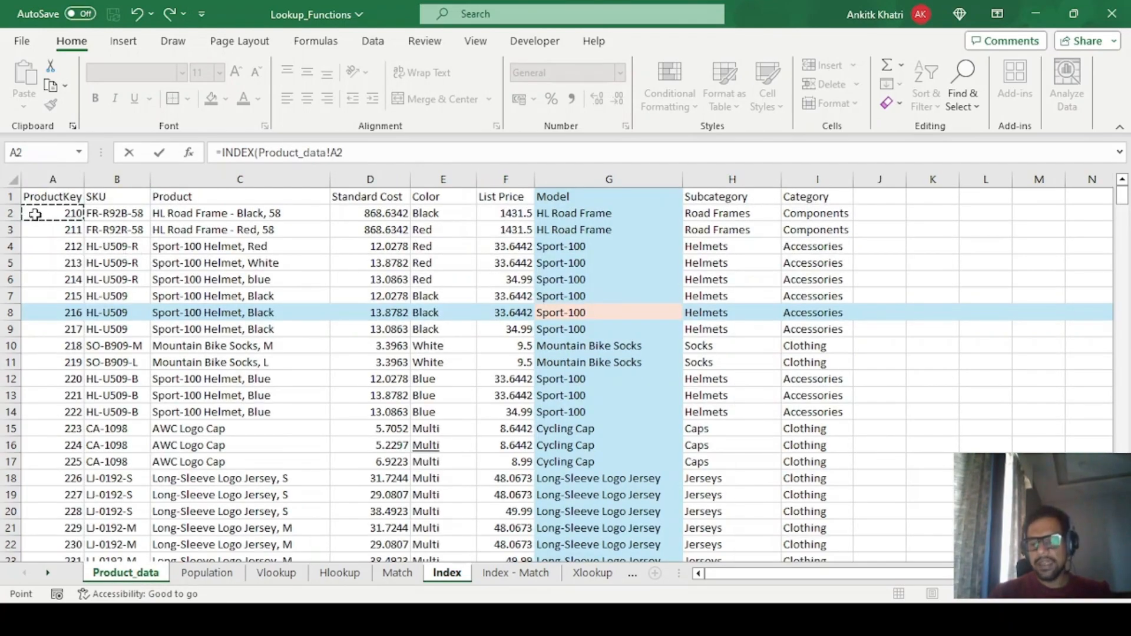
key("ctrl+shift+Right")
key("ctrl+shift+Down")
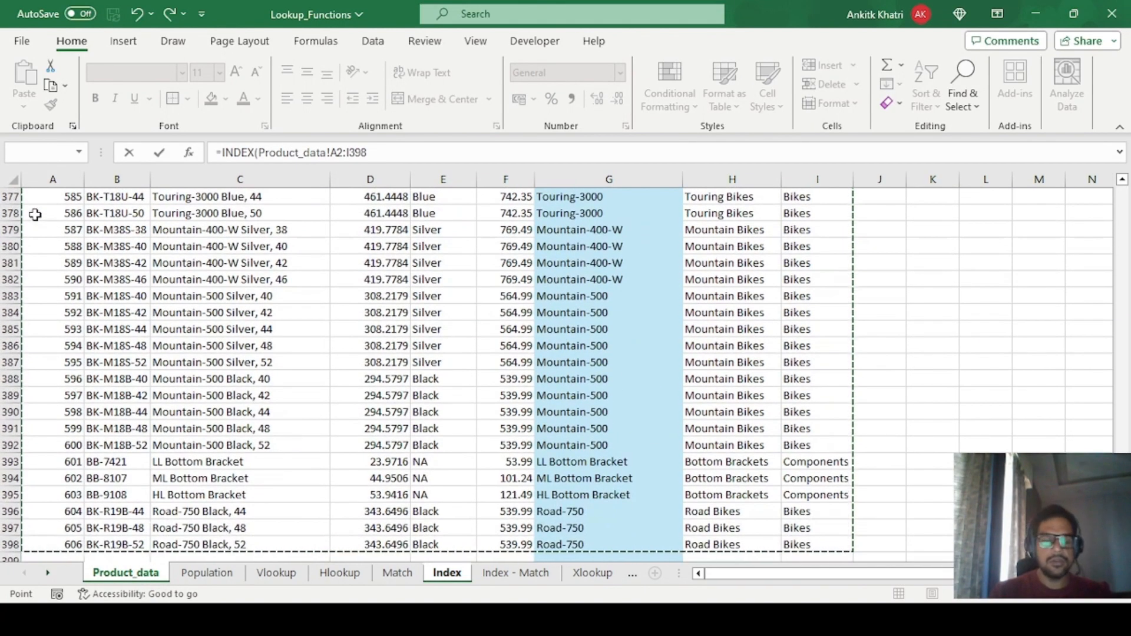
key("F4")
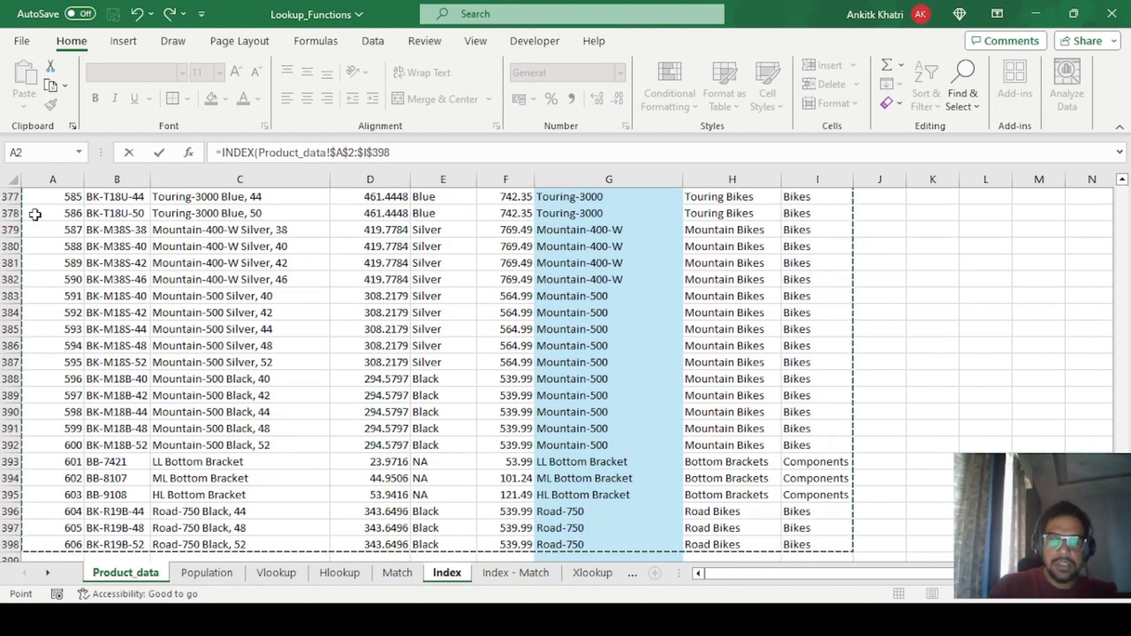
type(",")
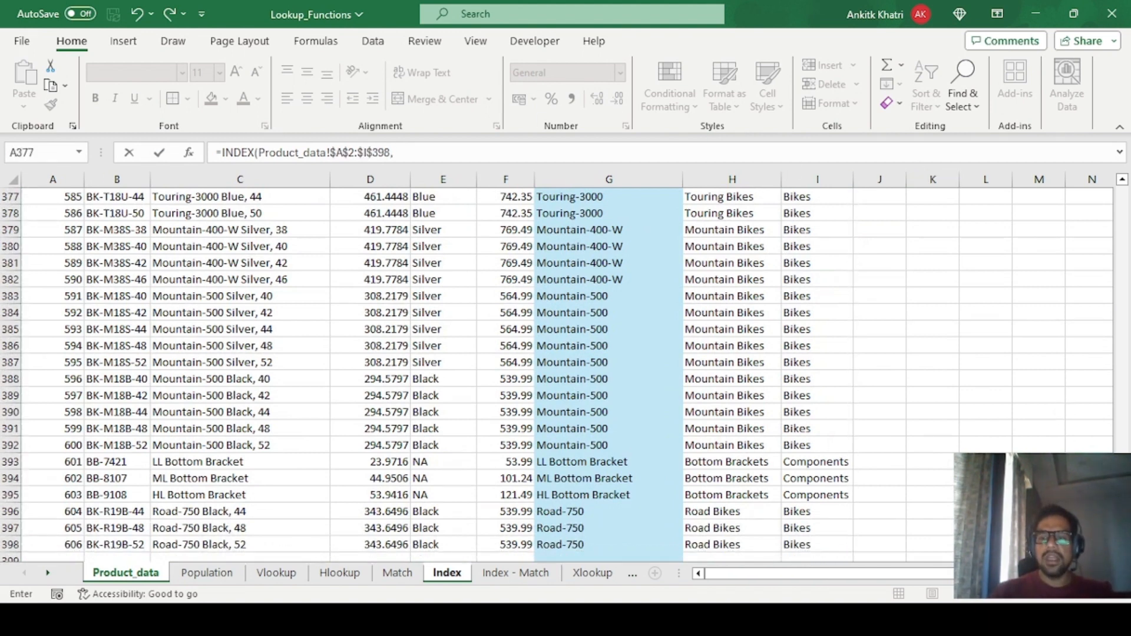
left_click_drag(1122, 530, 1107, 159)
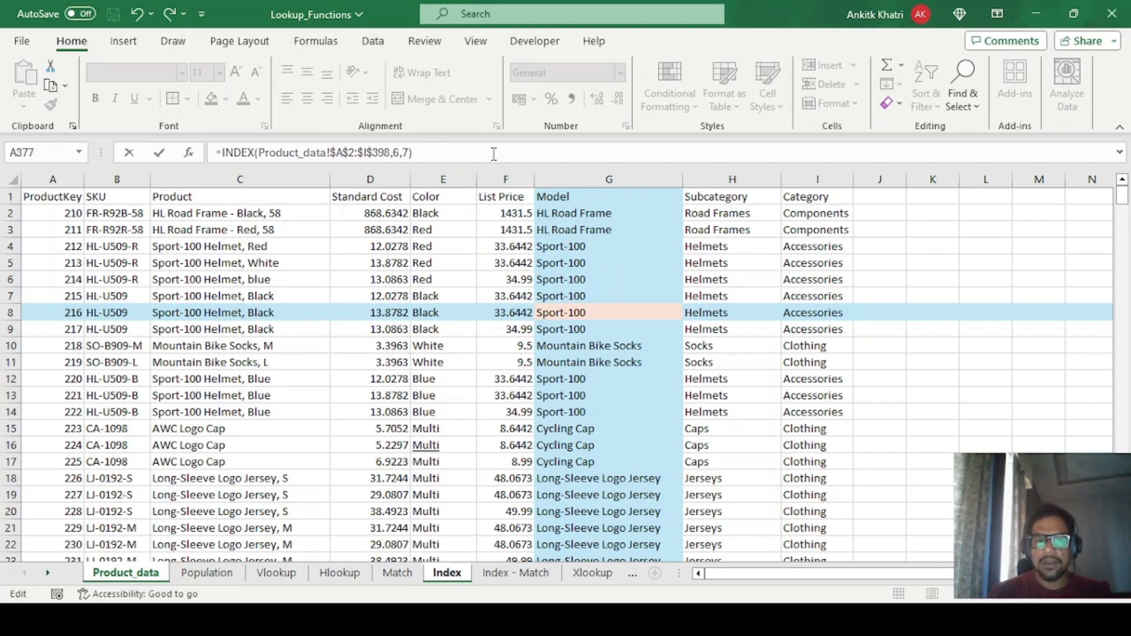
key("Return")
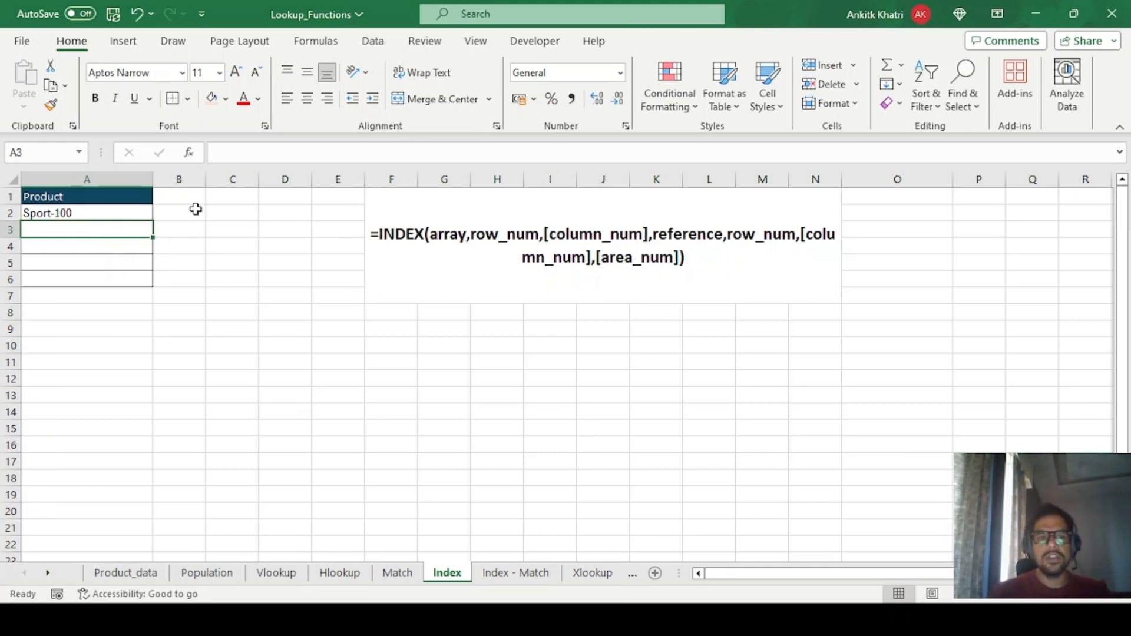
Step: Start an INDEX formula in cell B2 of the Index sheet with Product_data!$A$2:$I$398 as the array
left_click(195, 209)
type("=")
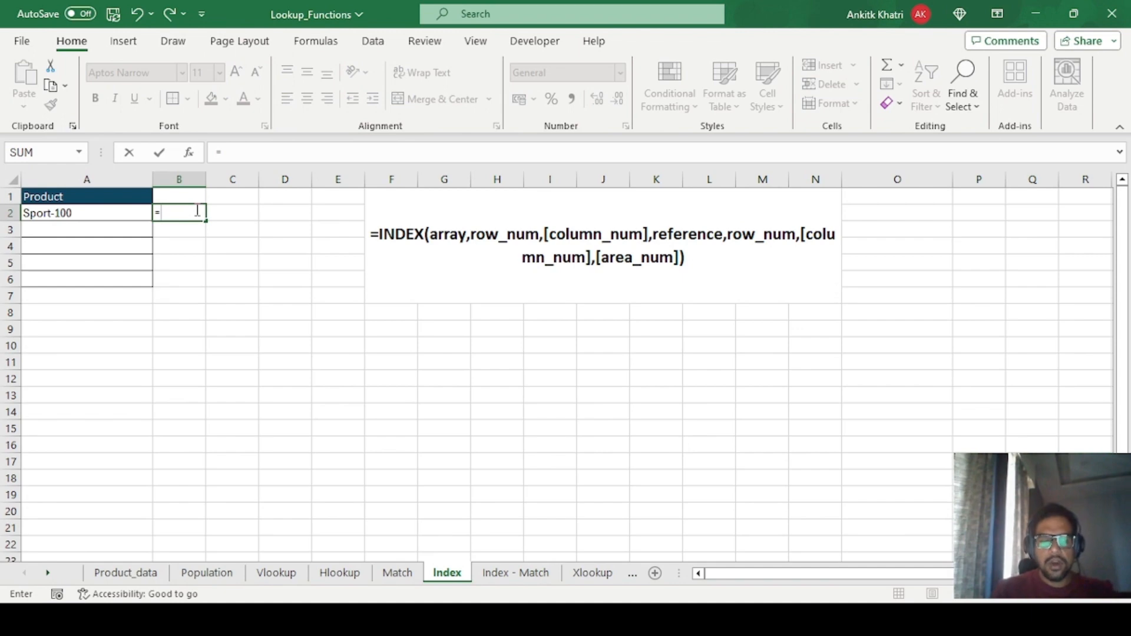
type("in")
key("Tab")
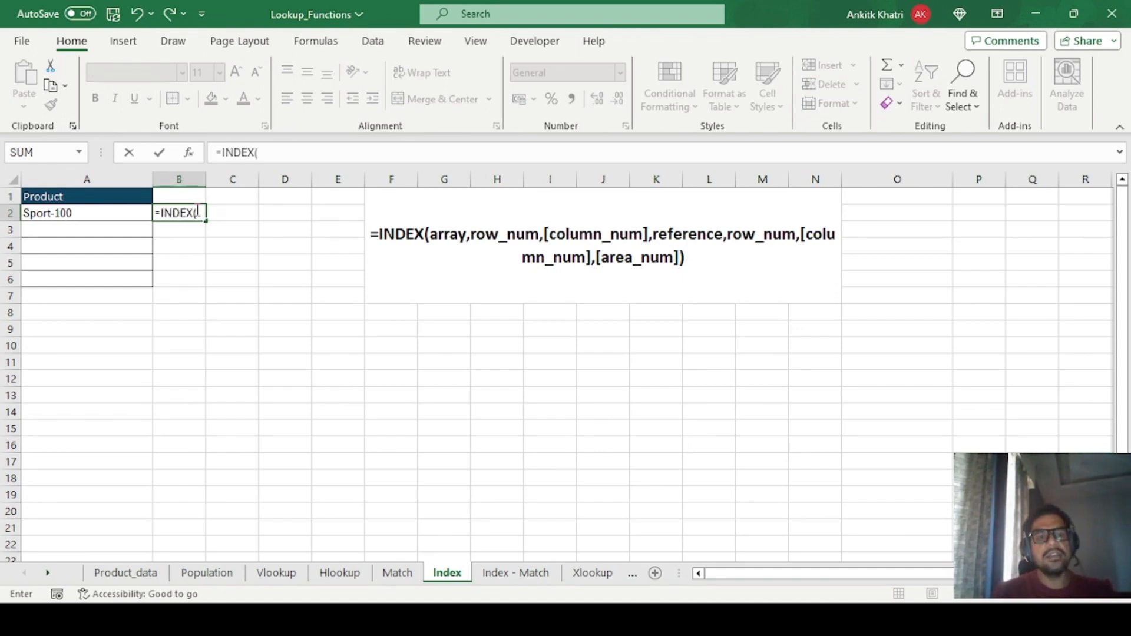
left_click(132, 575)
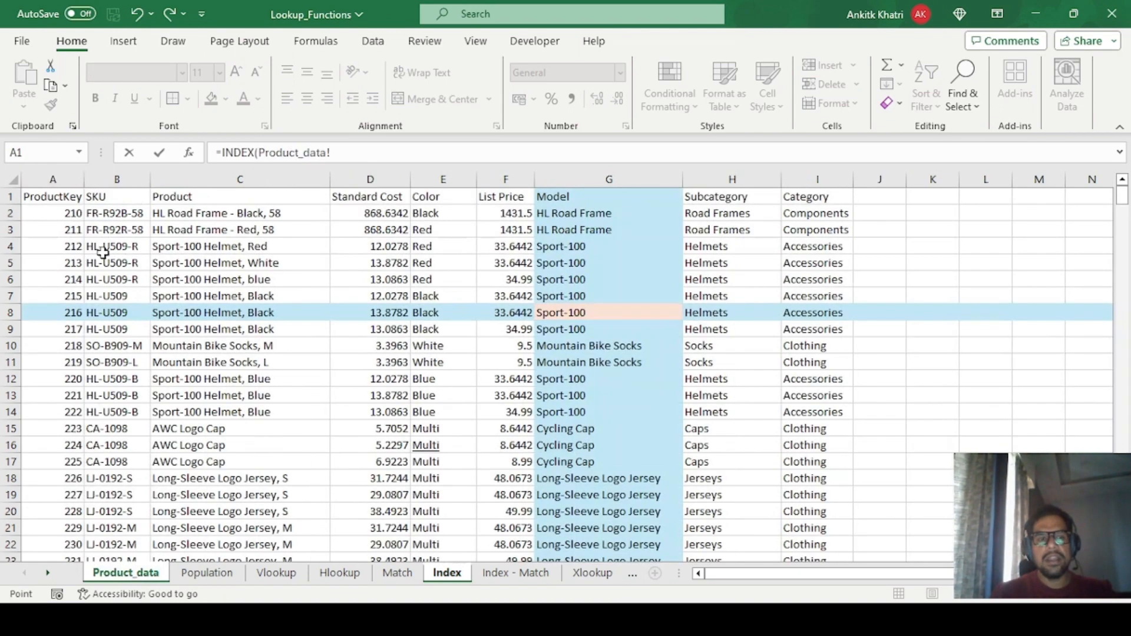
left_click(53, 216)
key("ctrl+shift+Right")
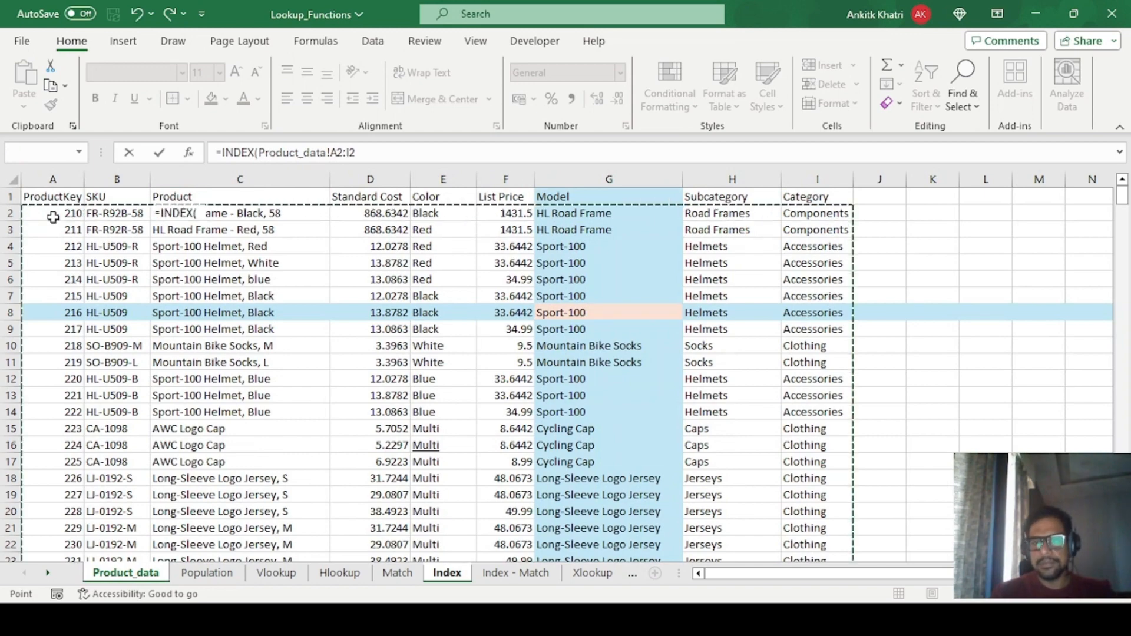
key("ctrl+shift+Down")
key("F4")
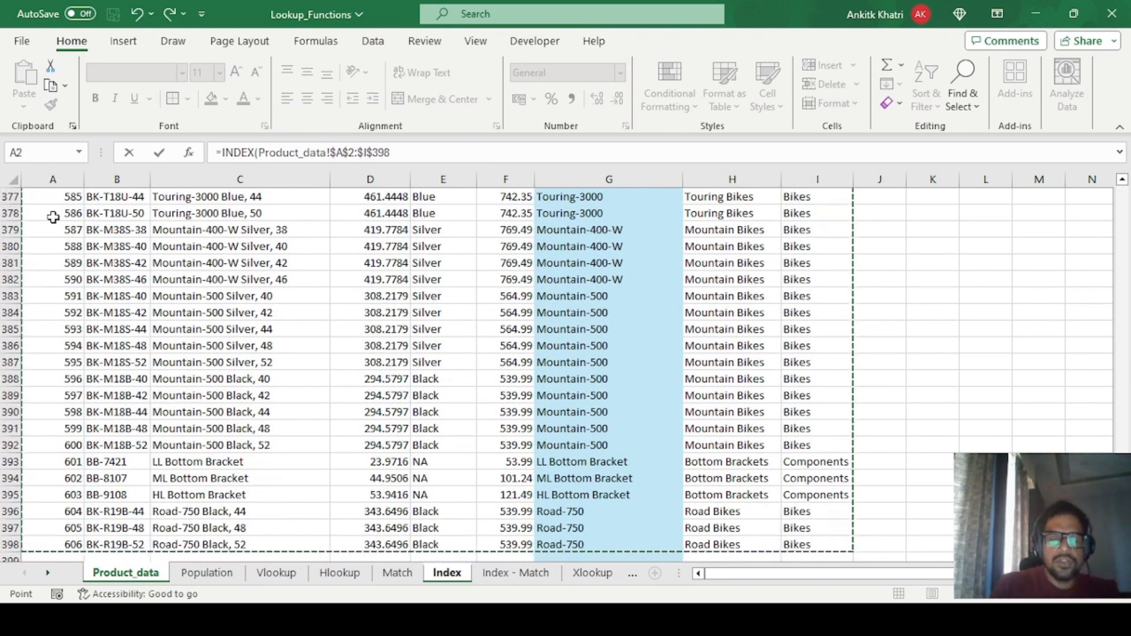
type(",")
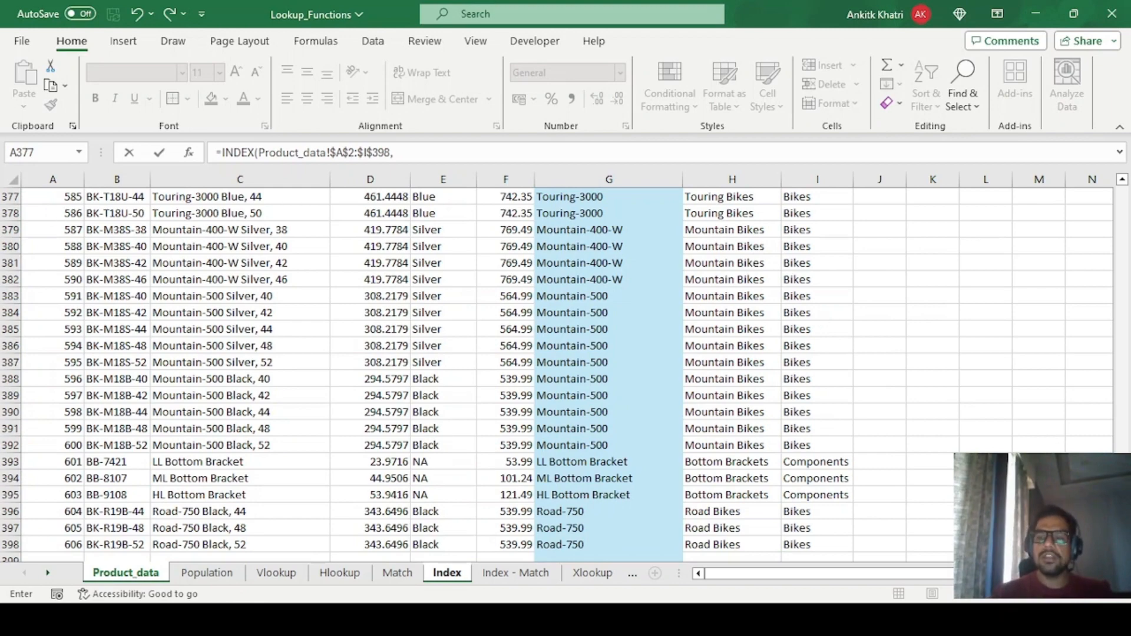
Step: Add MATCH(215,Product_data!$A$2:$A$398,0) as the row number argument of the INDEX formula
left_click_drag(1122, 536, 1114, 165)
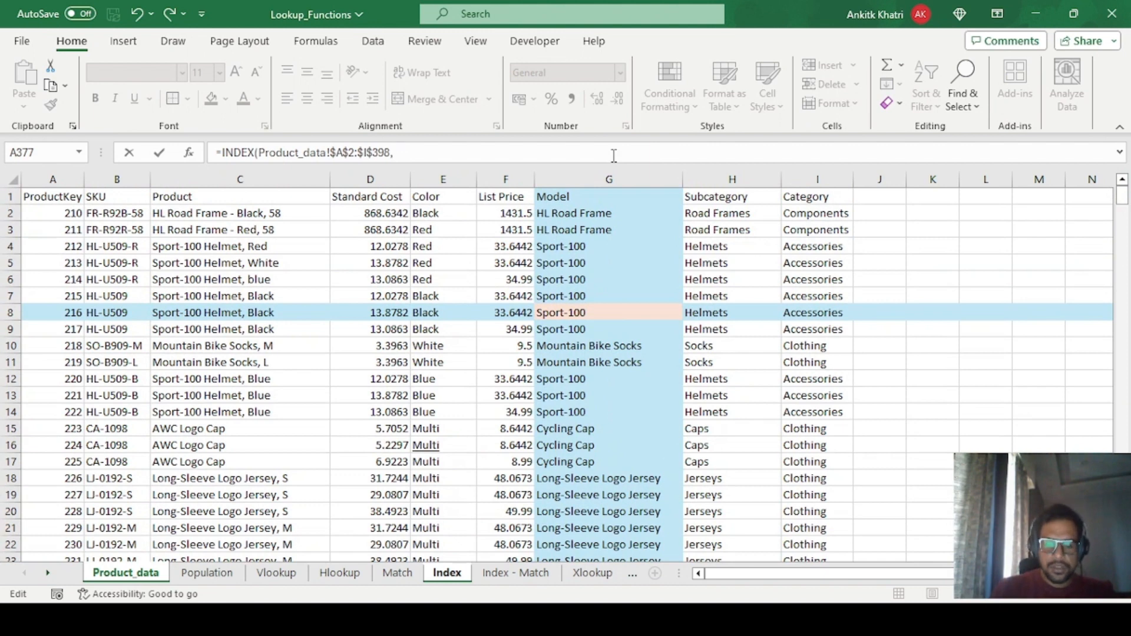
key("Tab")
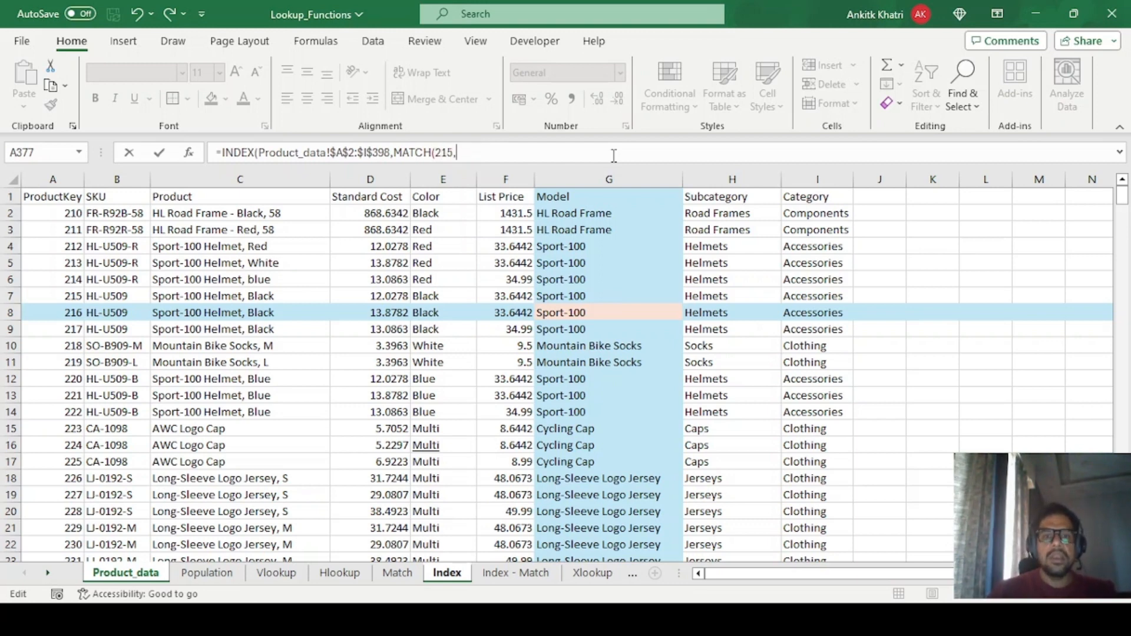
left_click(71, 212)
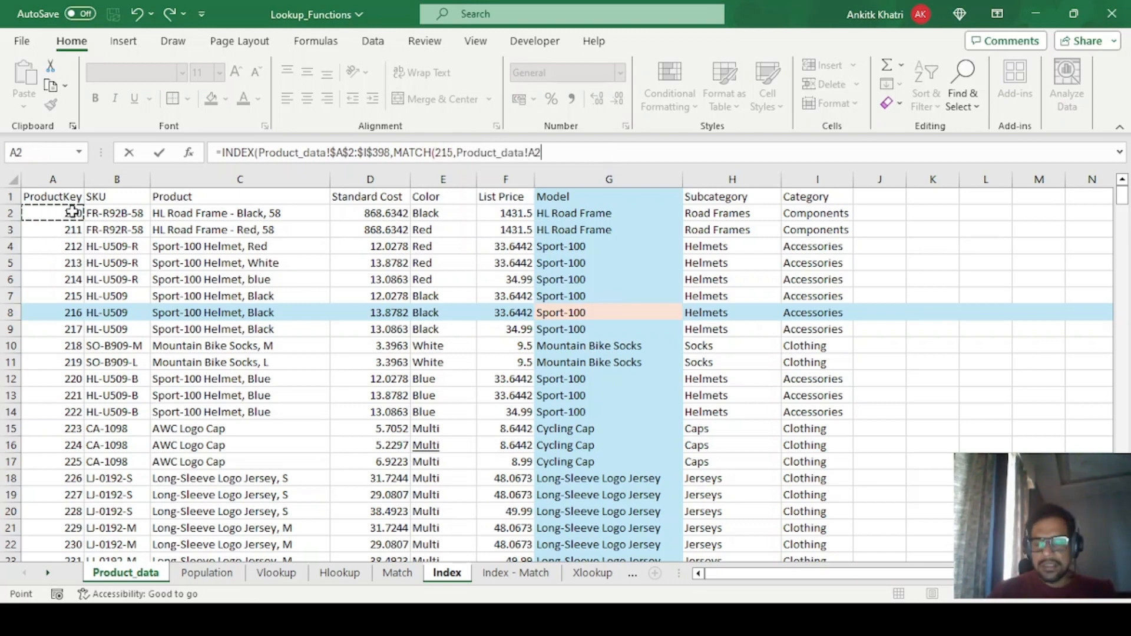
key("ctrl+shift+Down")
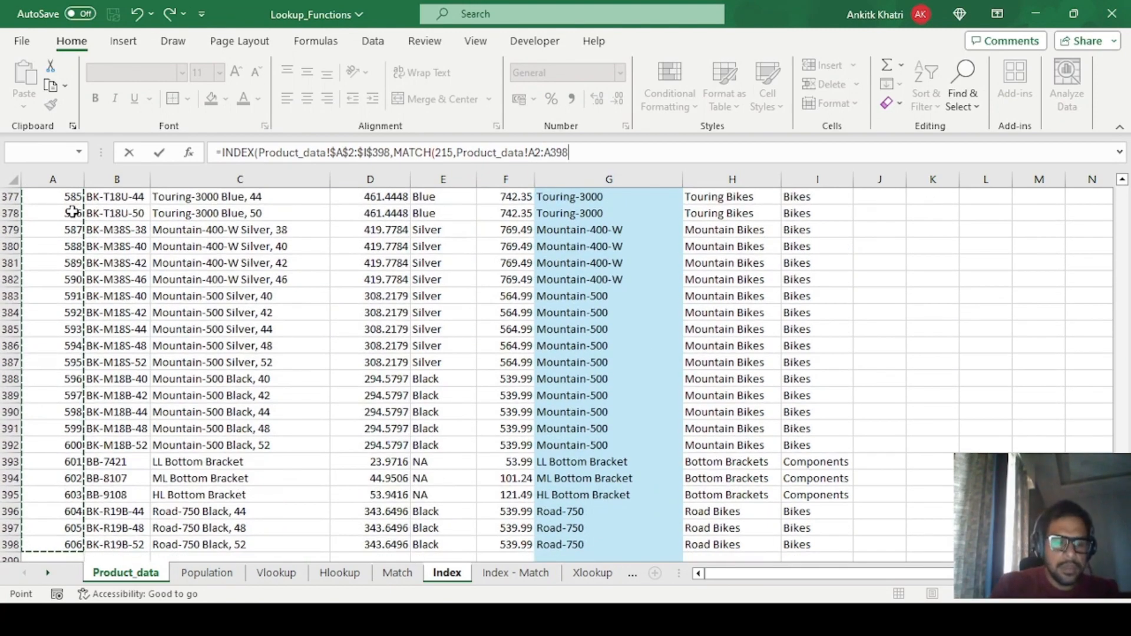
key("F4")
type(",")
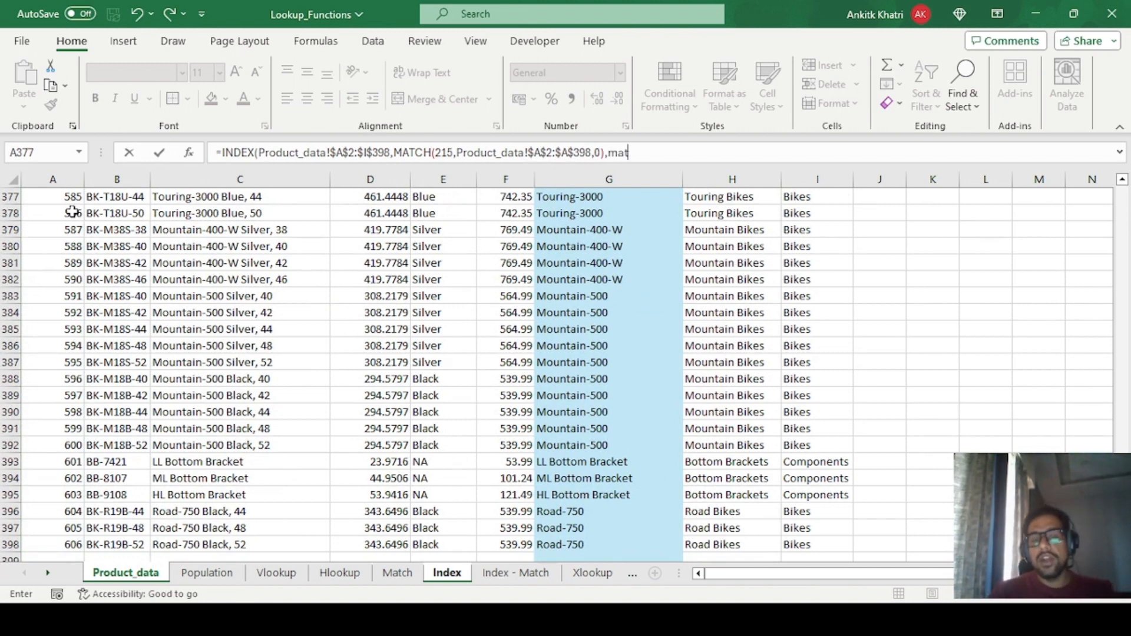
type("0),mat")
Step: Add MATCH("Model",Product_data!$A$1:$I$1,0) as the column number argument and complete the INDEX formula
key("Tab")
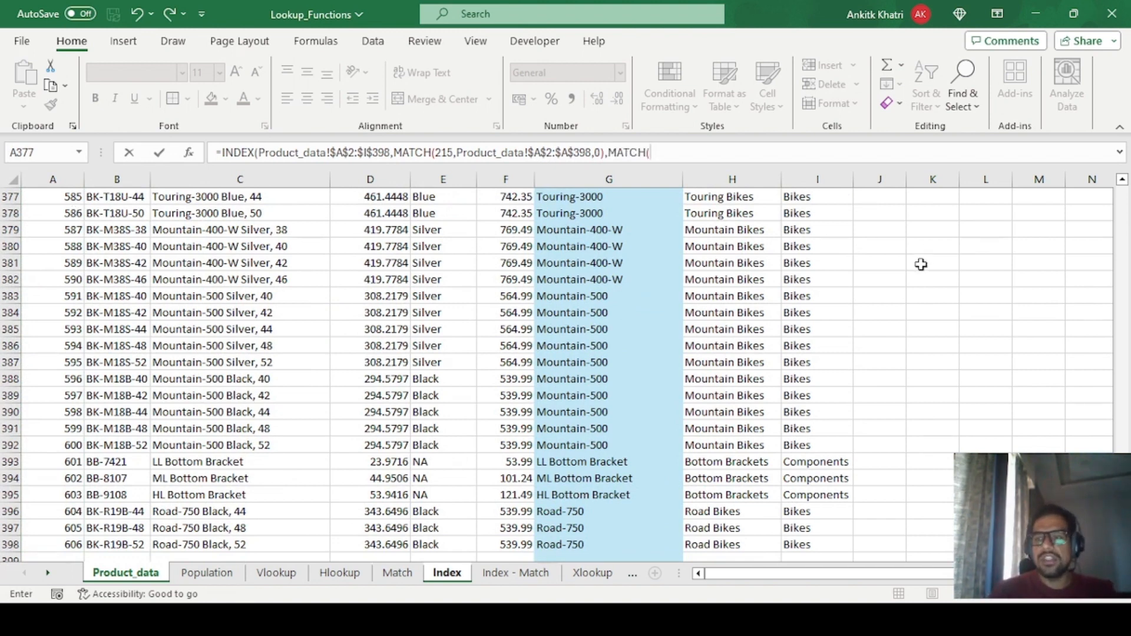
left_click_drag(1122, 530, 1122, 195)
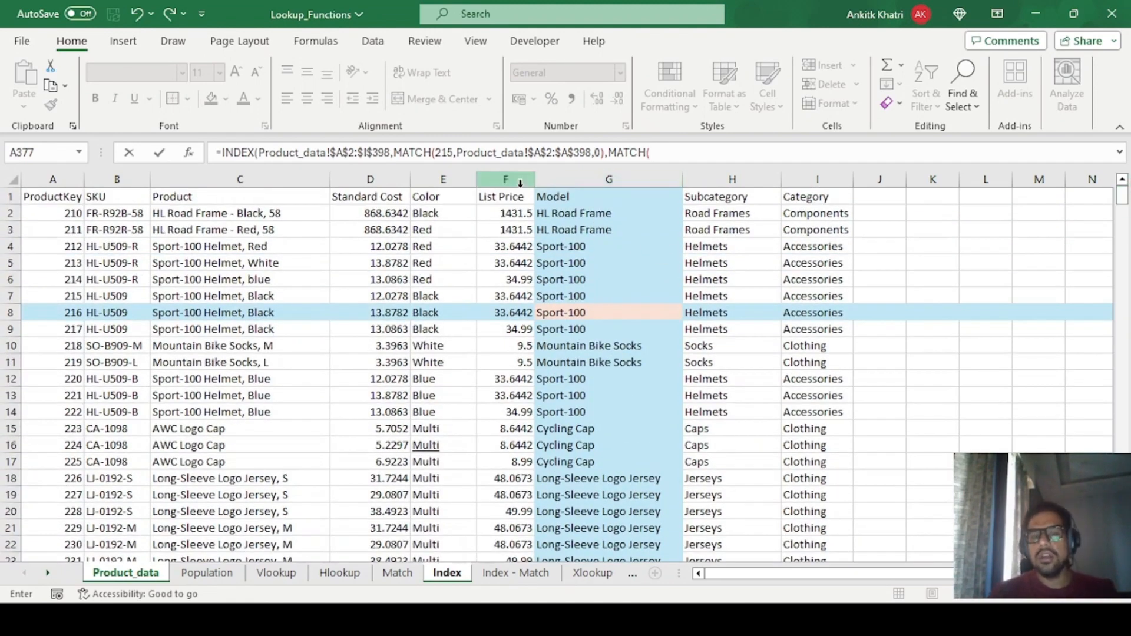
type("\"Model\"")
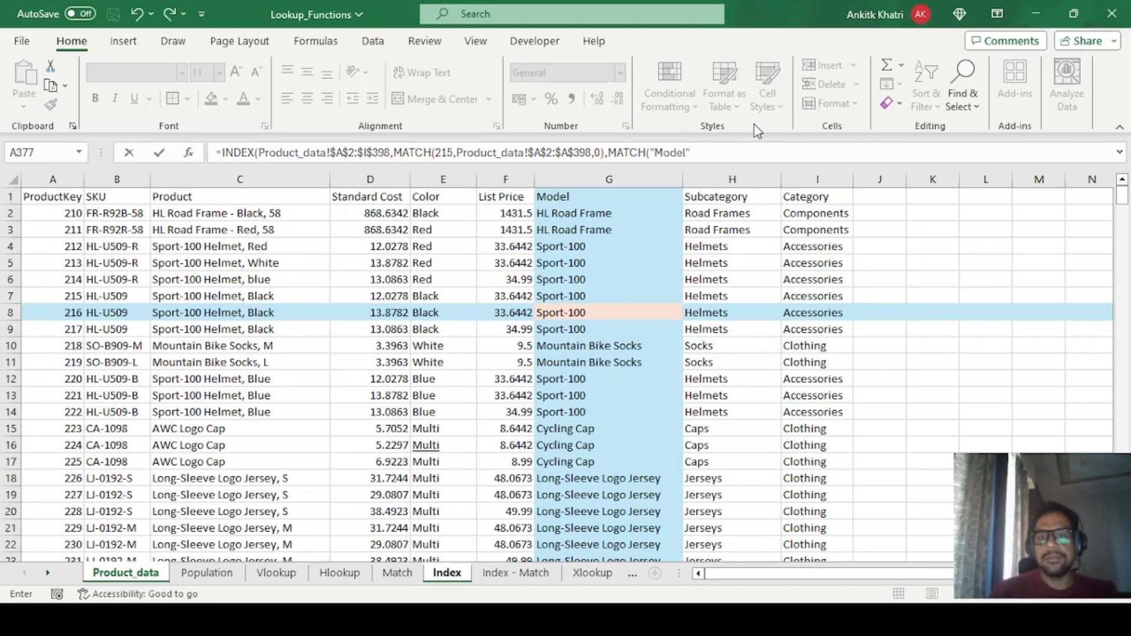
type(",")
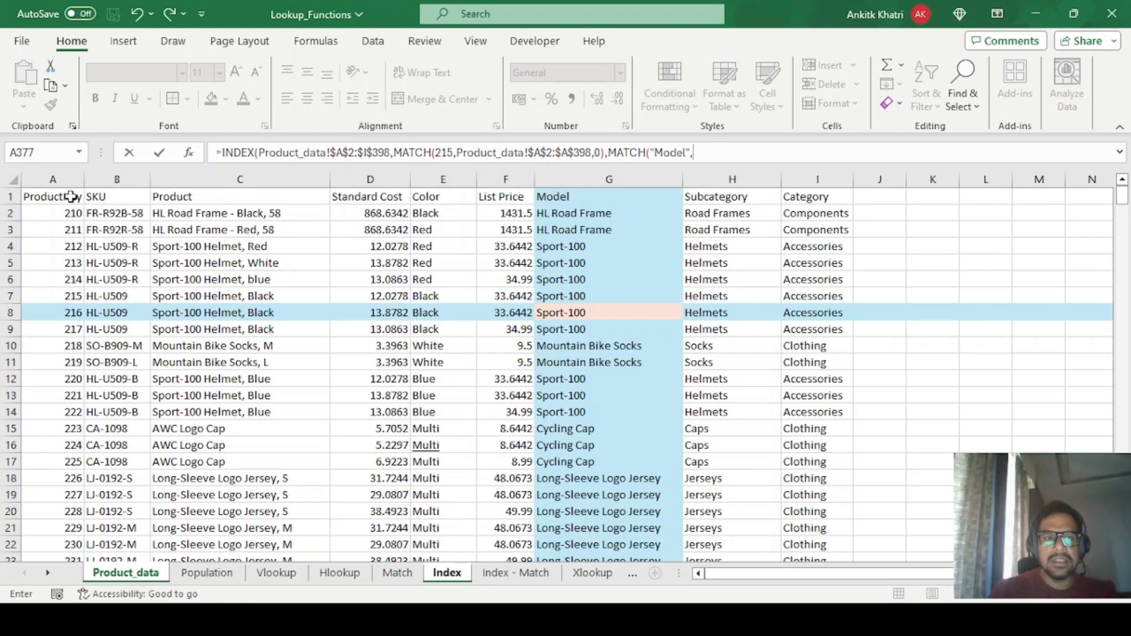
left_click_drag(26, 196, 813, 197)
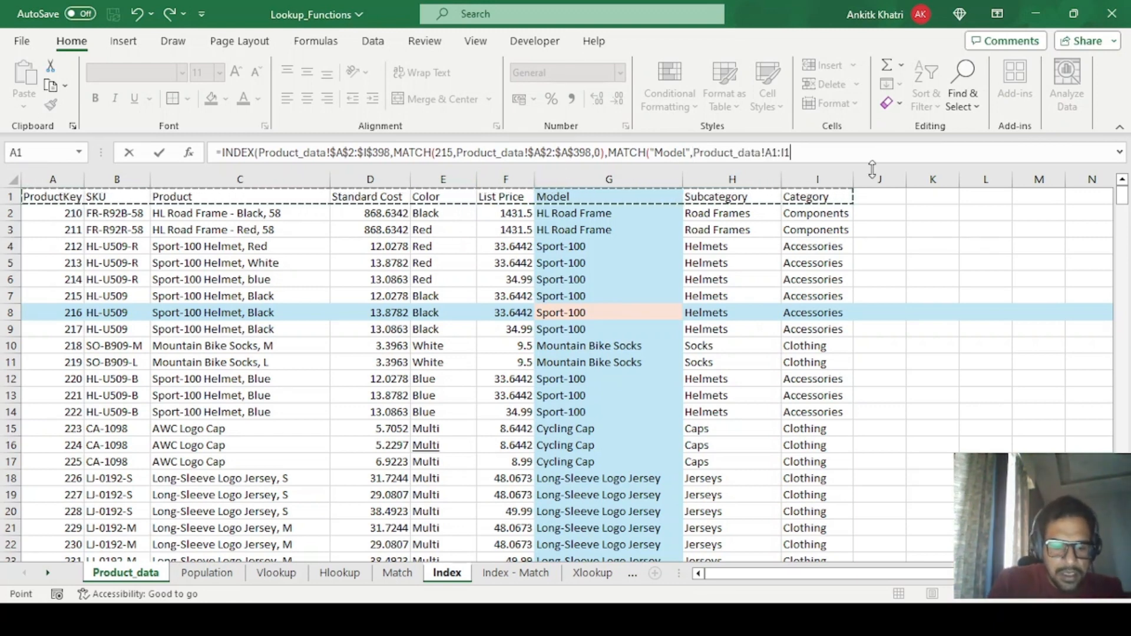
key("F4")
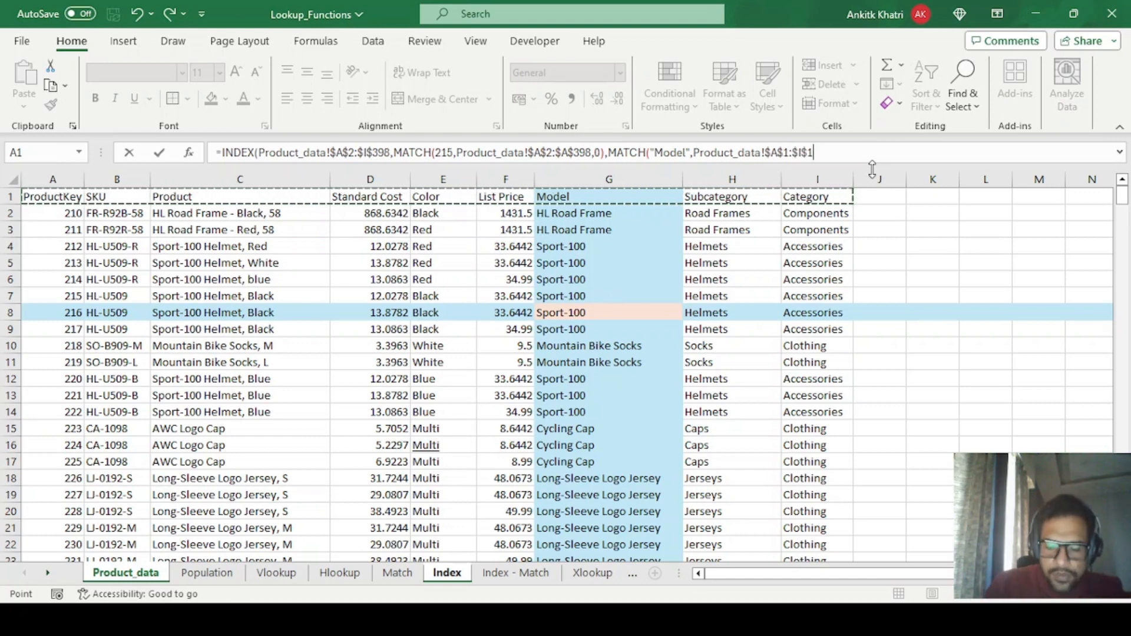
type(",0")
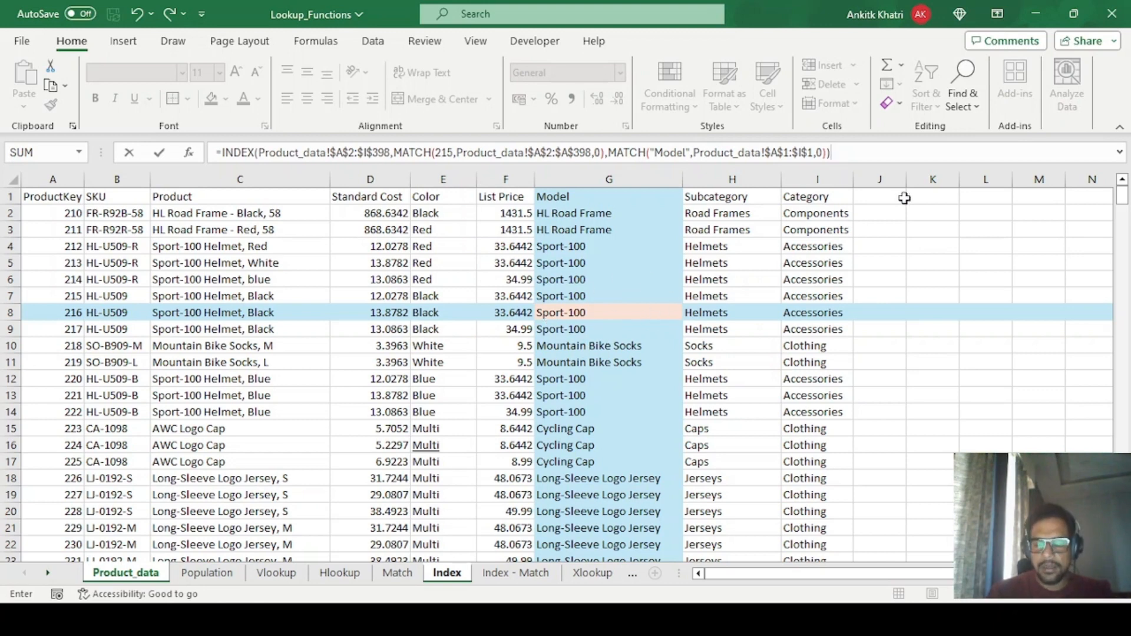
key("Return")
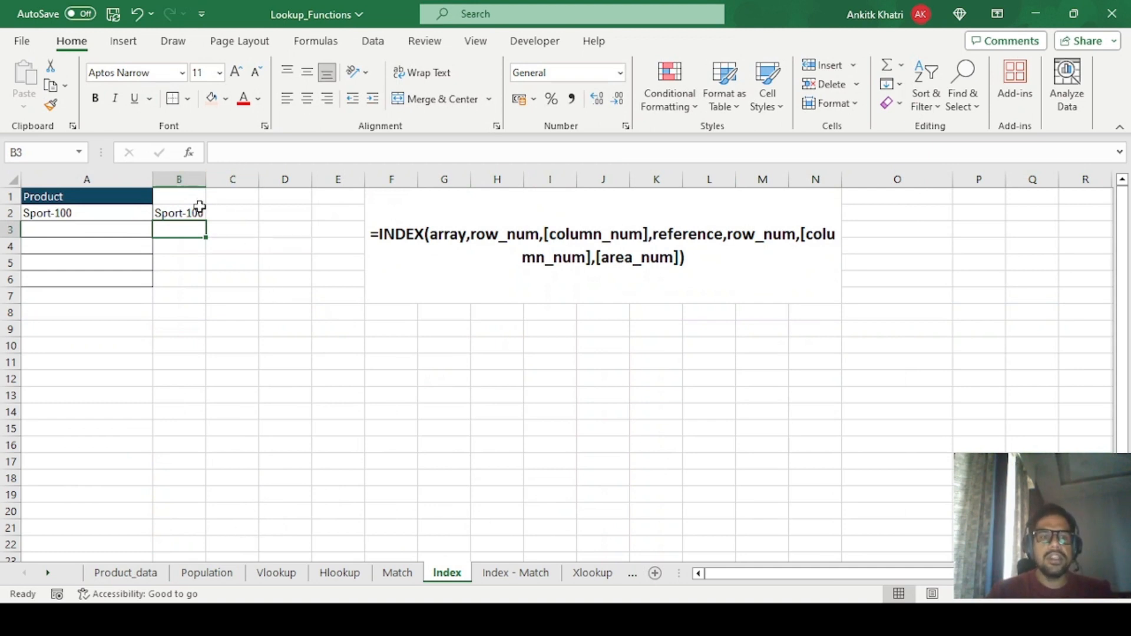
Step: Copy the row-number MATCH expression from B2's formula and enter it in C2 as =MATCH(215,Product_data!$A$2:$A$398,0)
left_click(174, 213)
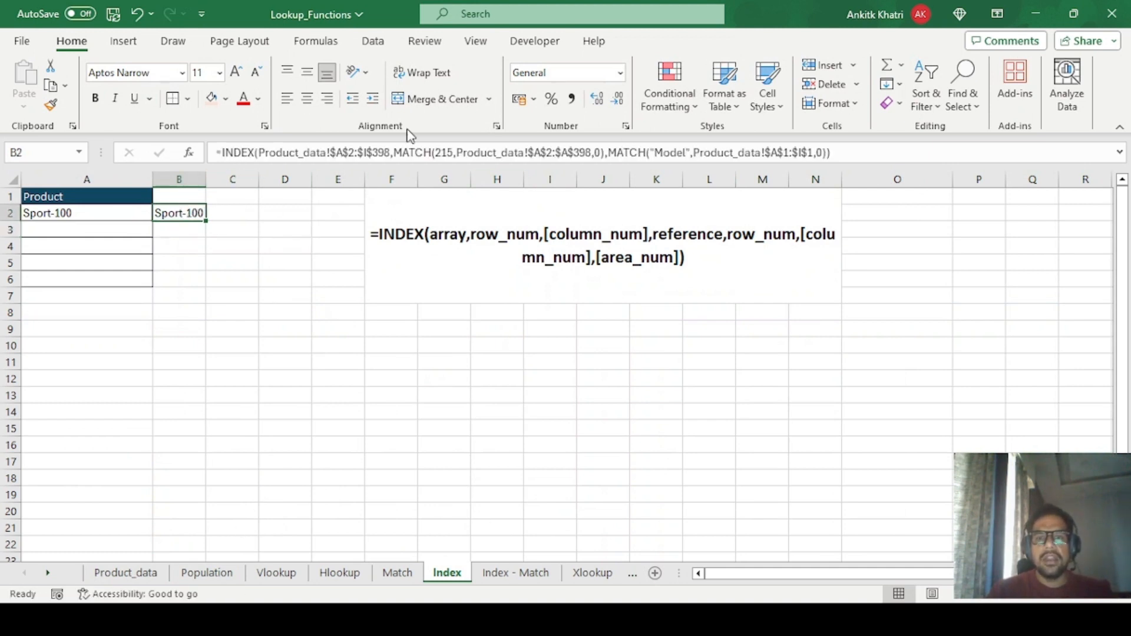
left_click_drag(395, 152, 605, 152)
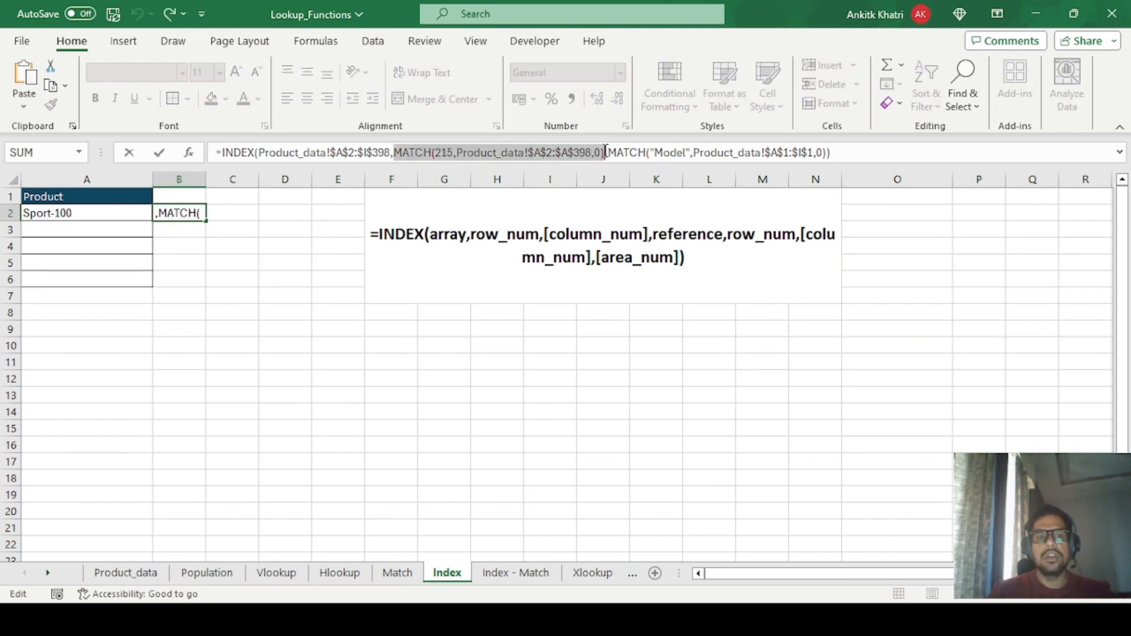
key("Escape")
left_click(236, 218)
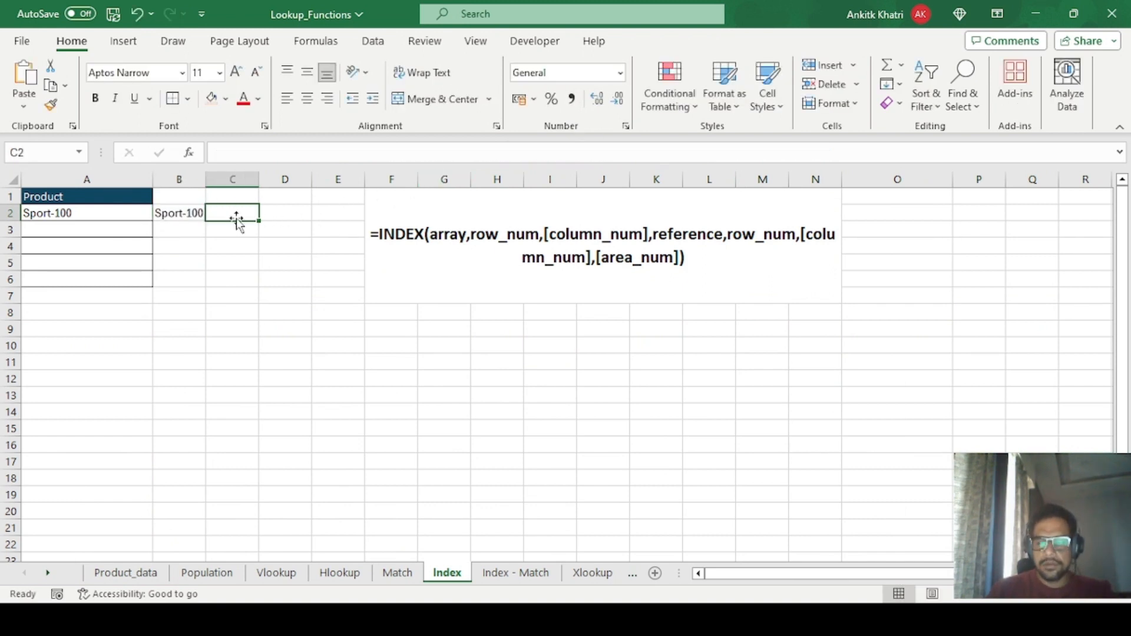
type("=")
key("ctrl+v")
key("Return")
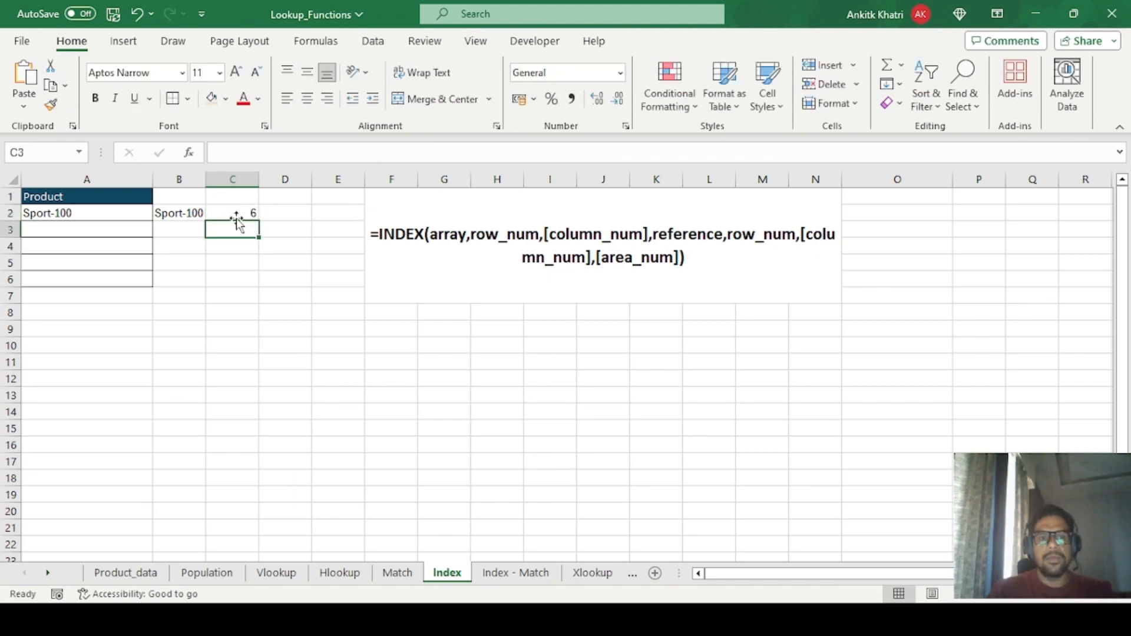
Step: Copy the column-number MATCH expression from B2's formula and enter it in D2 as =MATCH("Model",Product_data!$A$1:$I$1,0)
left_click(169, 215)
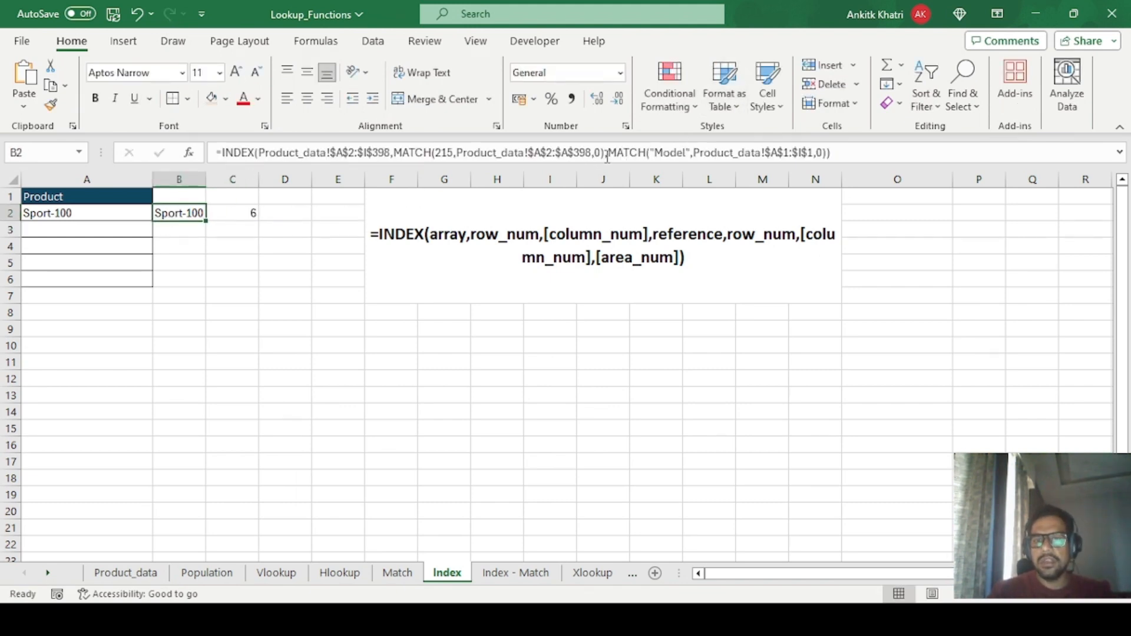
left_click_drag(608, 154, 822, 153)
key("ctrl+c")
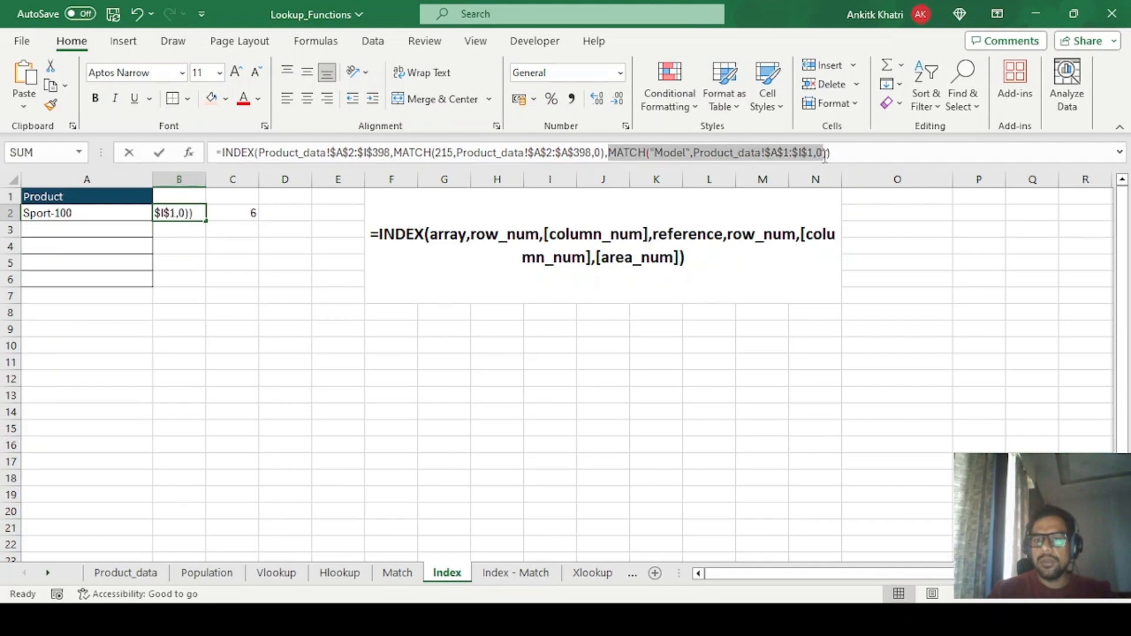
key("Escape")
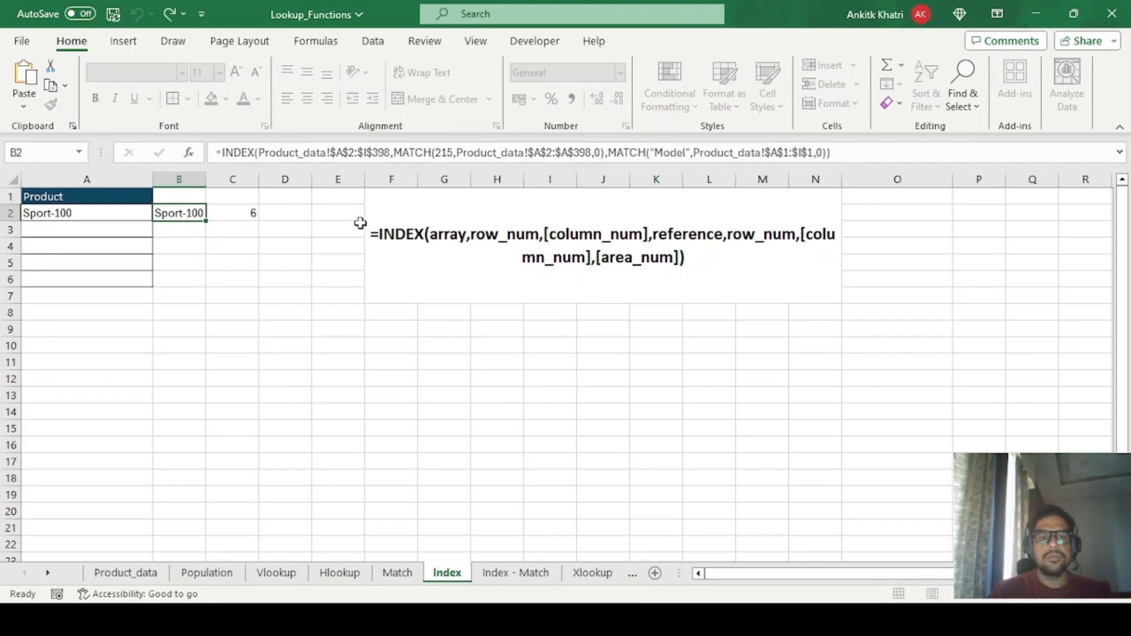
left_click(301, 214)
type("=")
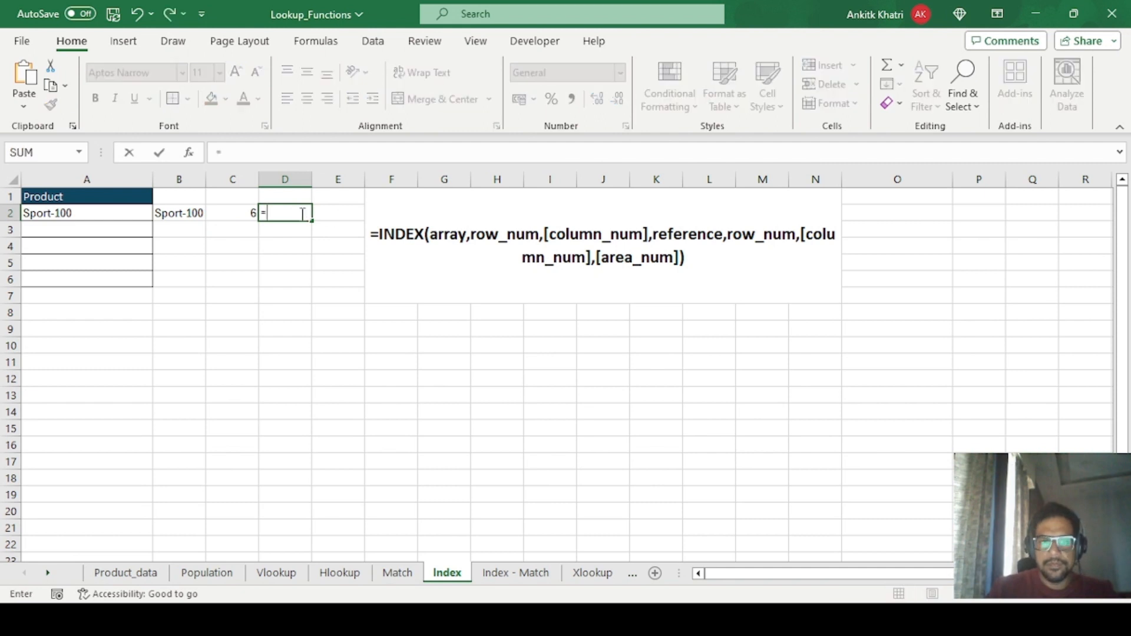
key("ctrl+v")
key("Return")
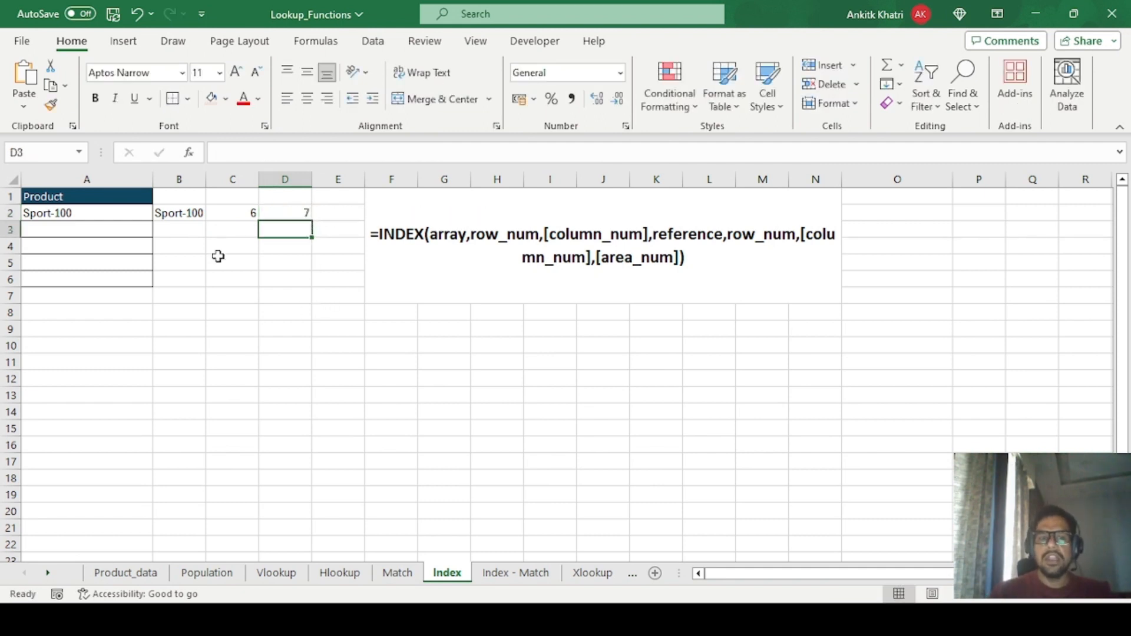
Step: Start an INDEX formula in C3 with Product_data!$A$2:$I$398 as the array
left_click(222, 215)
left_click(225, 230)
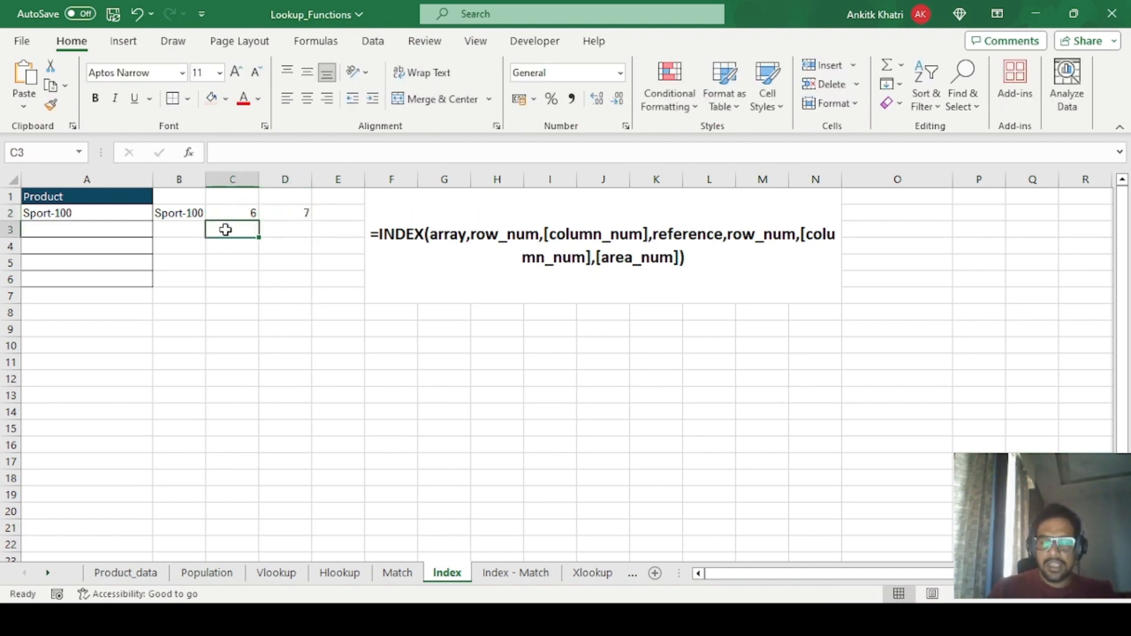
type("=INDEX(")
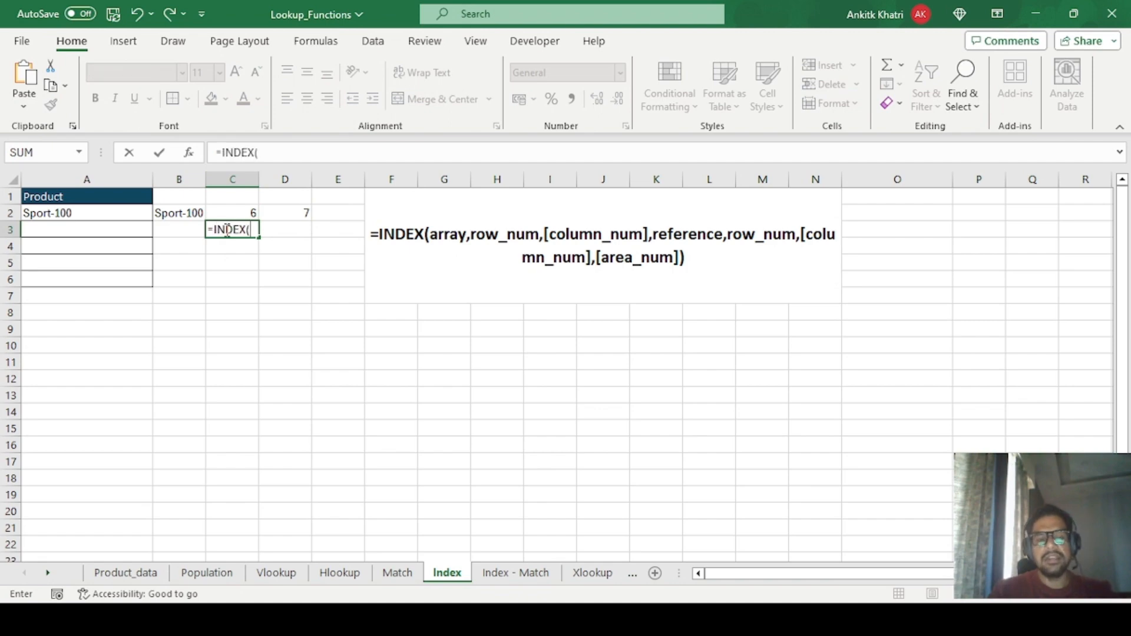
left_click(133, 574)
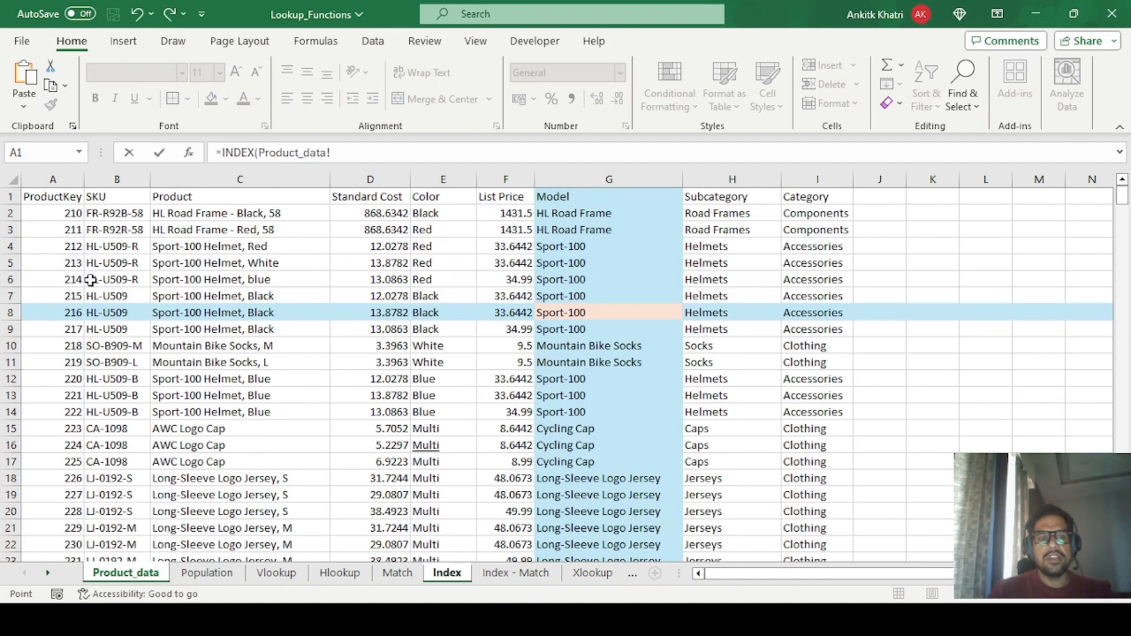
left_click(59, 219)
key("ctrl+shift+Right")
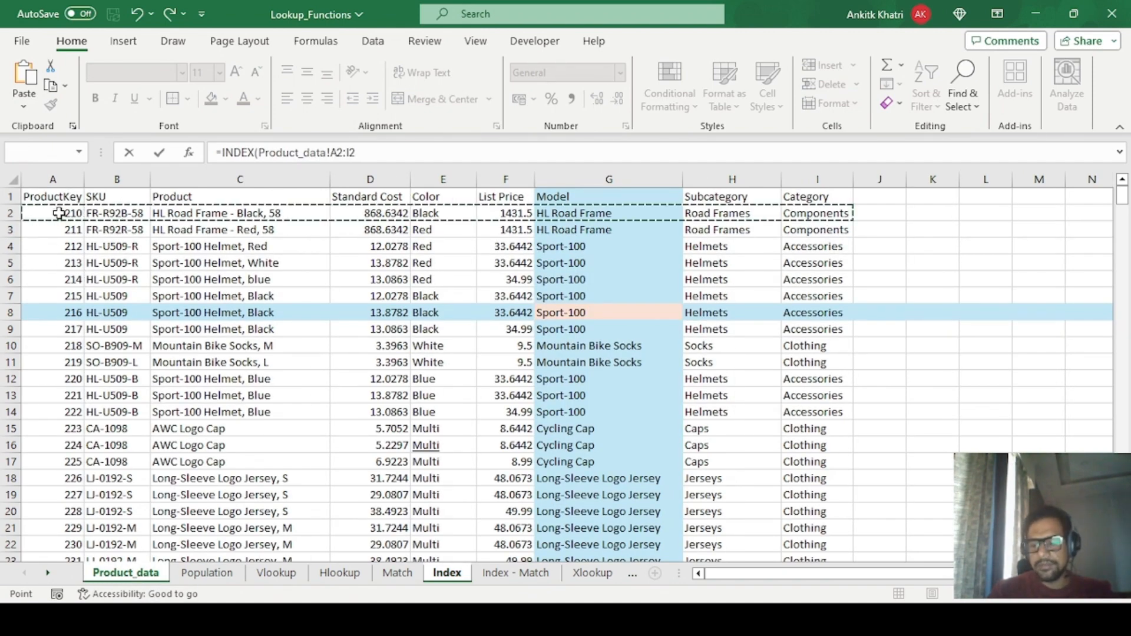
key("ctrl+shift+Down")
key("F4")
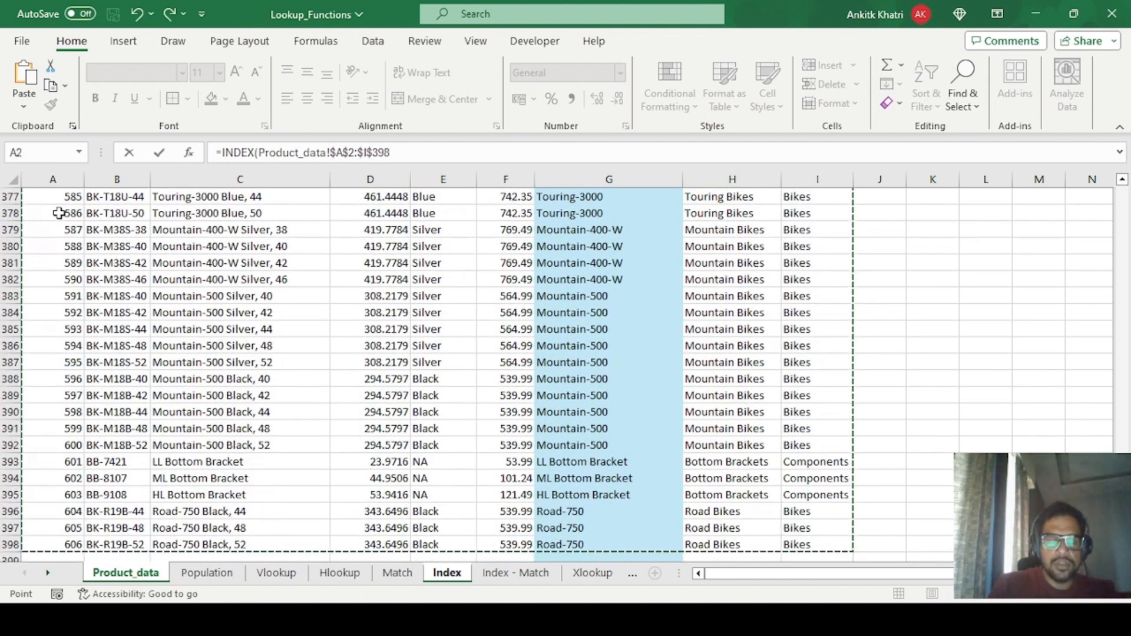
type(",")
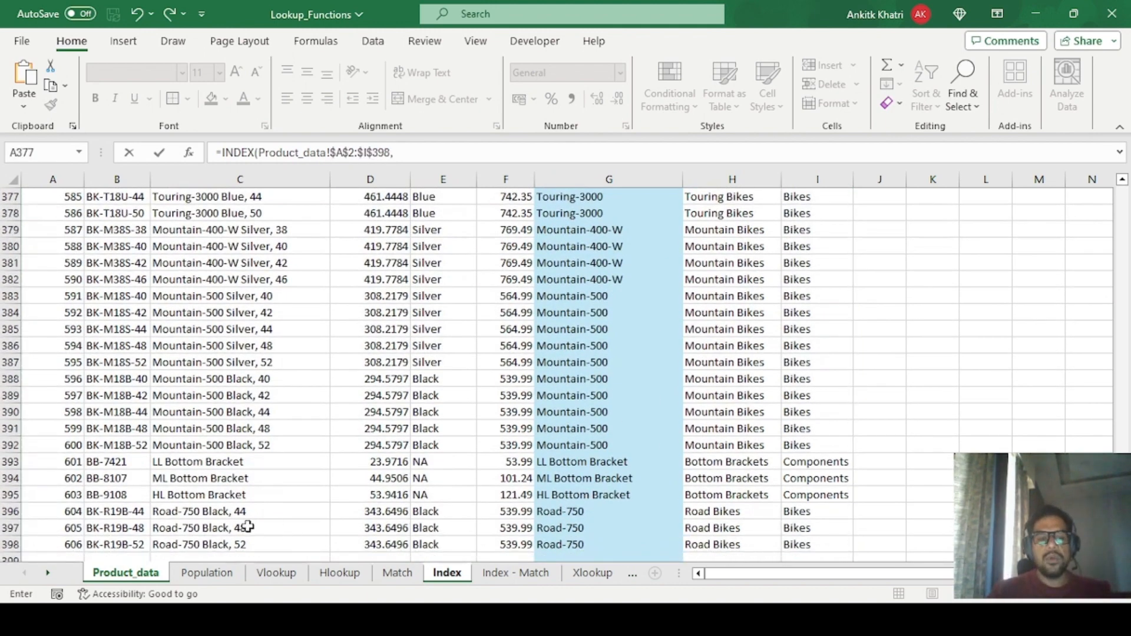
Step: Complete C3's INDEX formula with C2 as the row number and D2 as the column number
left_click(448, 572)
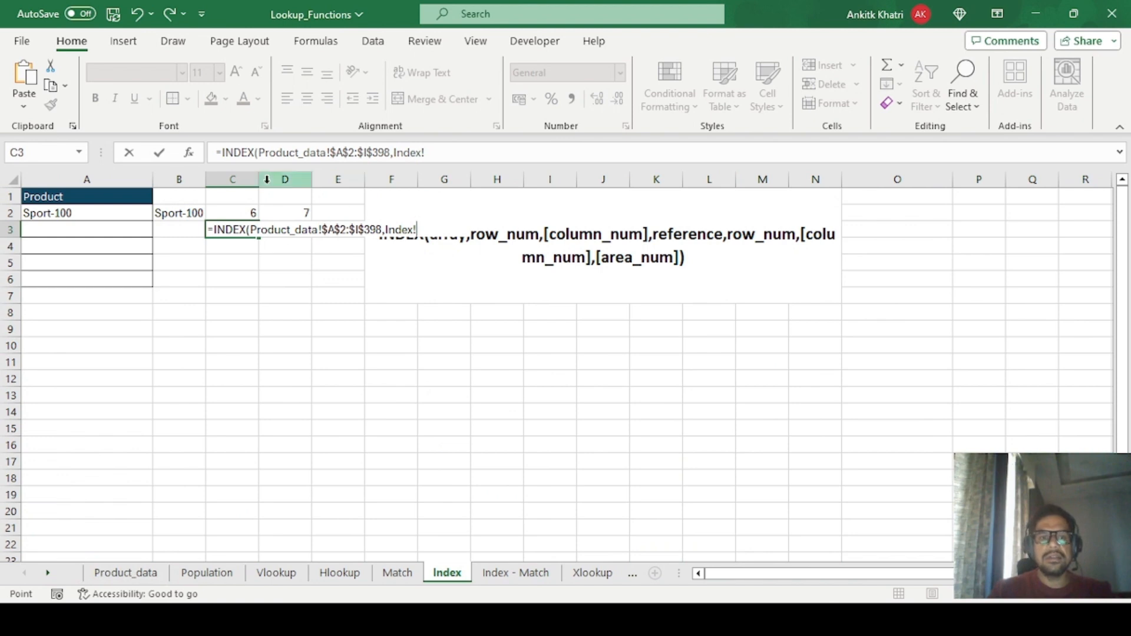
left_click(235, 212)
type(",")
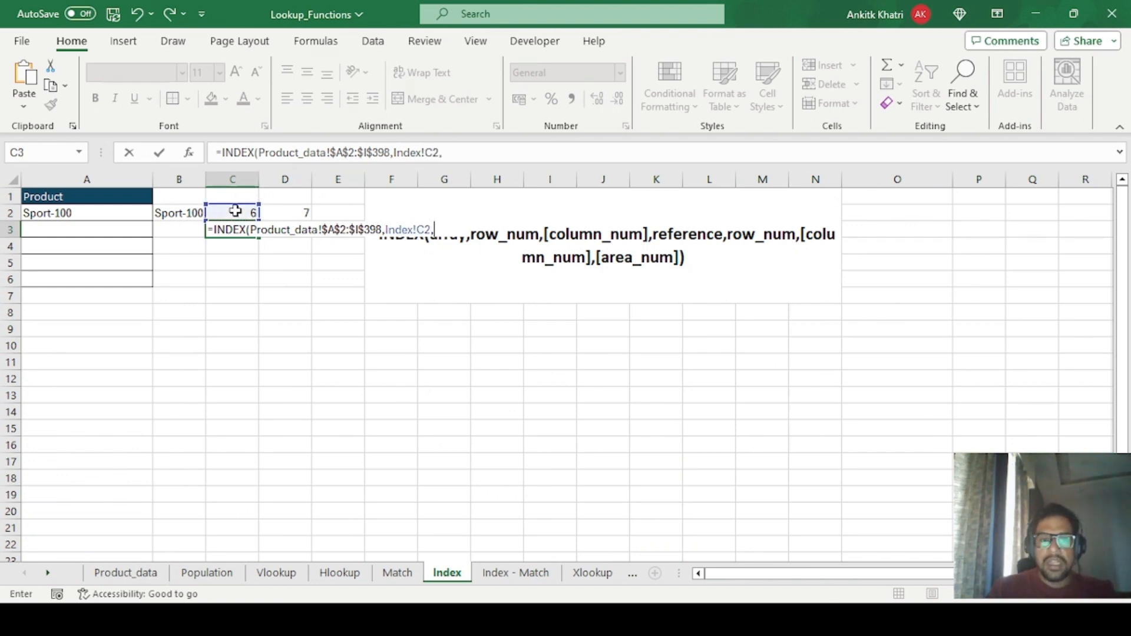
left_click(301, 213)
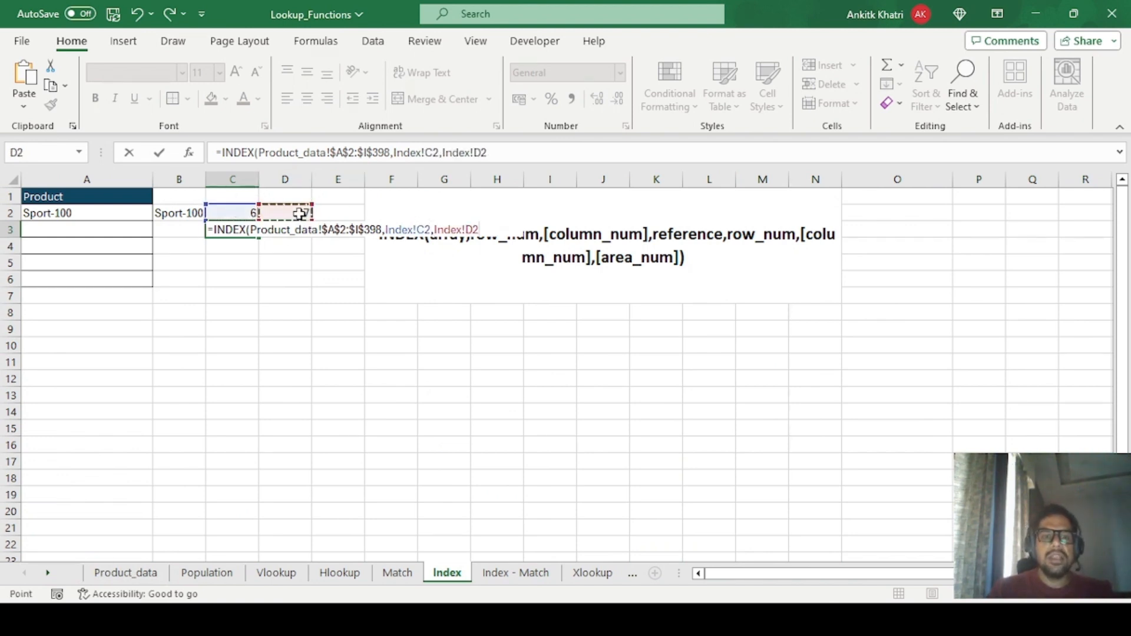
key("Return")
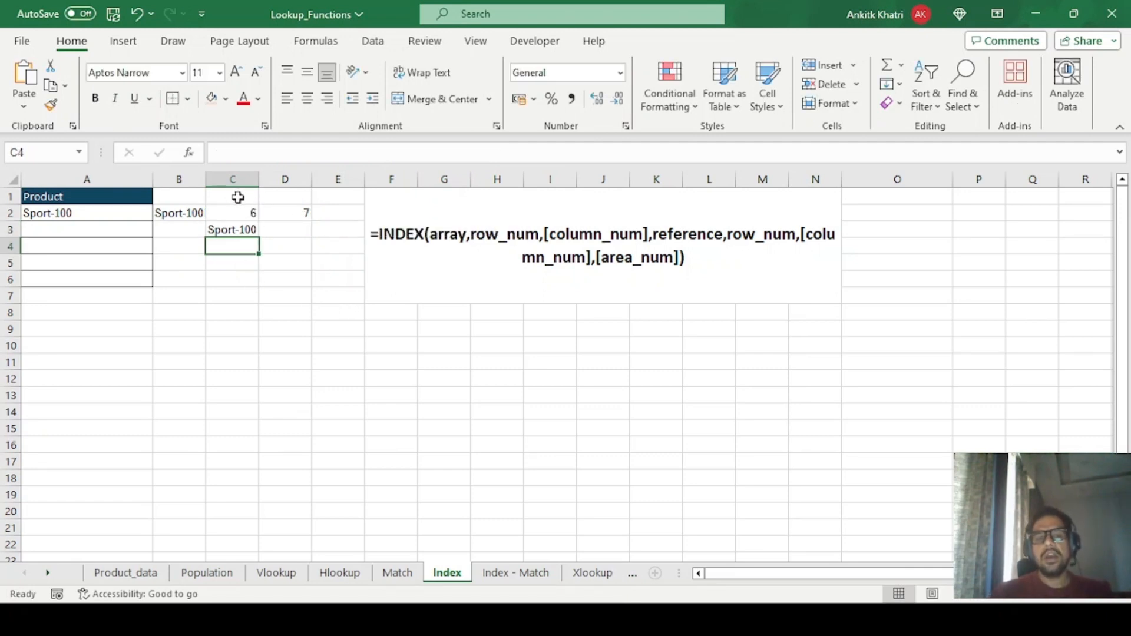
Step: Clear the contents of C1:D3 on the Index sheet
left_click_drag(235, 197, 286, 231)
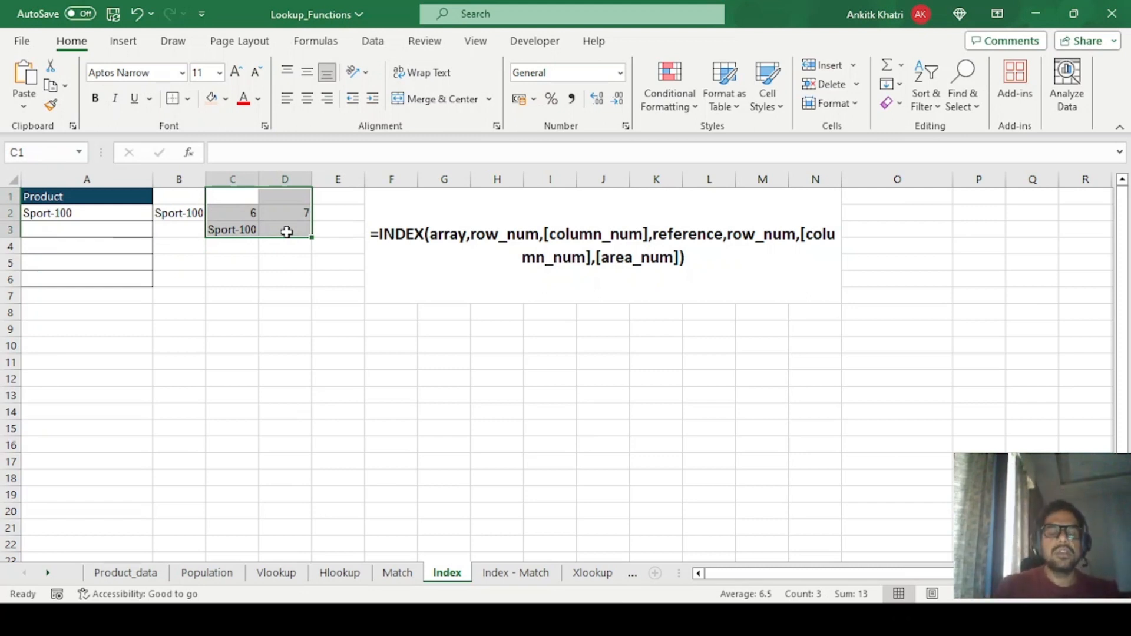
key("Delete")
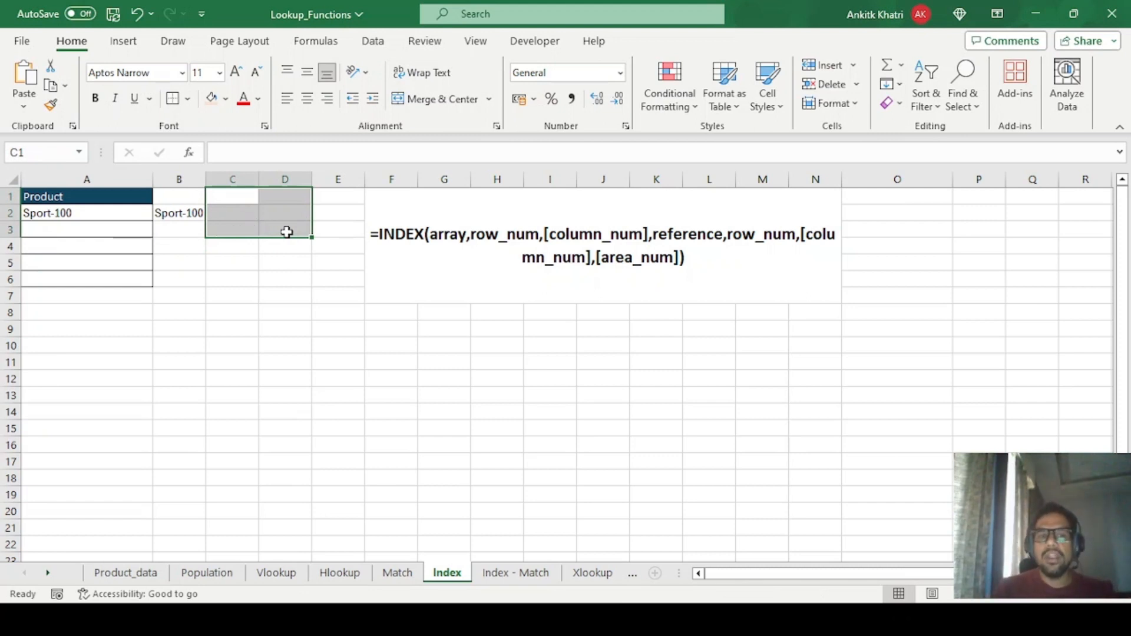
left_click(351, 389)
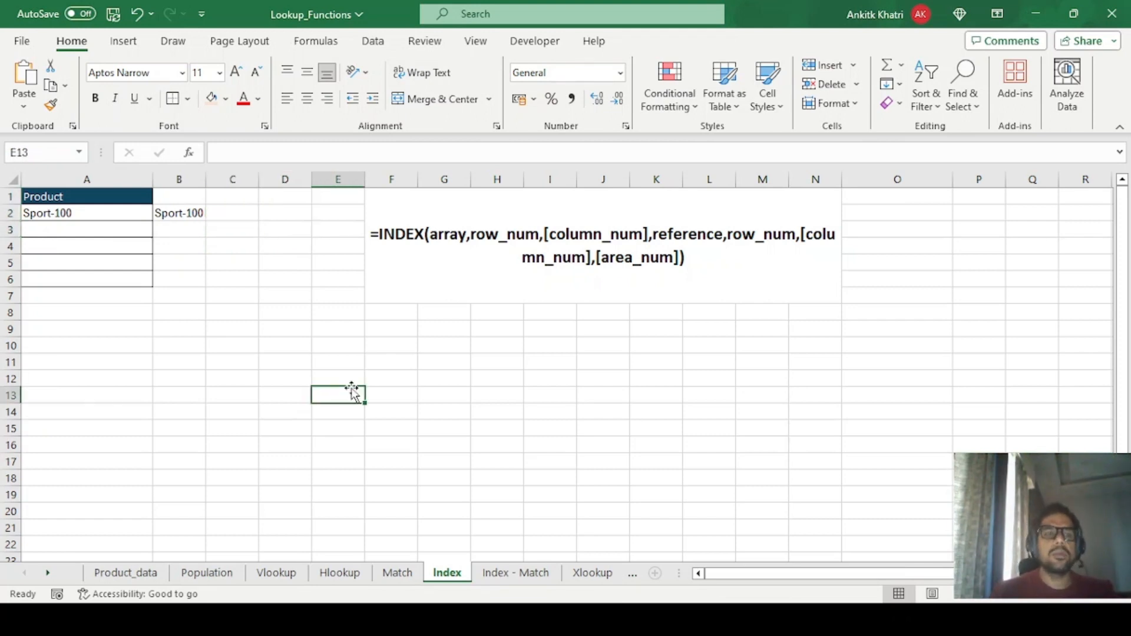
Step: Start an INDEX formula in A3 with the parenthesized range Product_data!$A$2:$F$398 as the first reference area
left_click(67, 232)
type("=im")
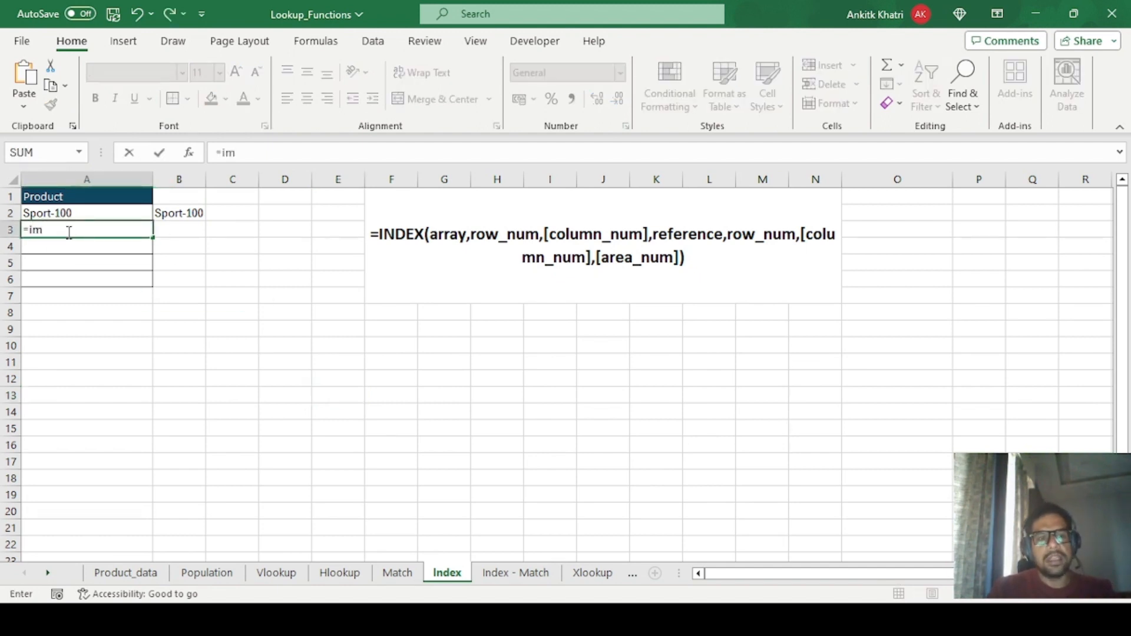
key("BackSpace")
type("n")
key("Tab")
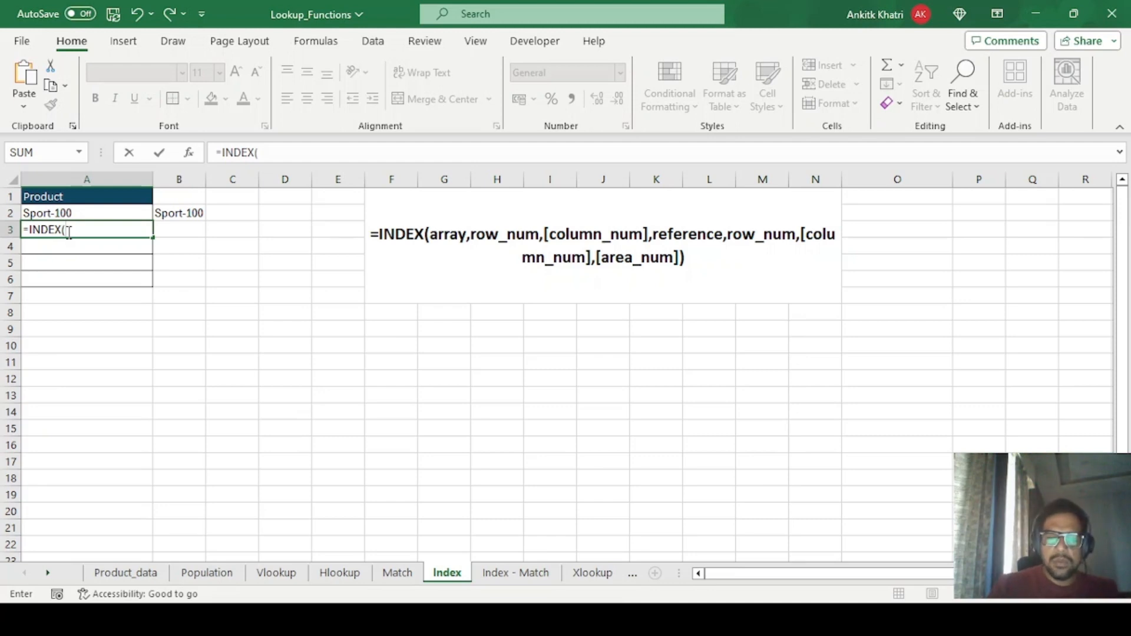
type("(")
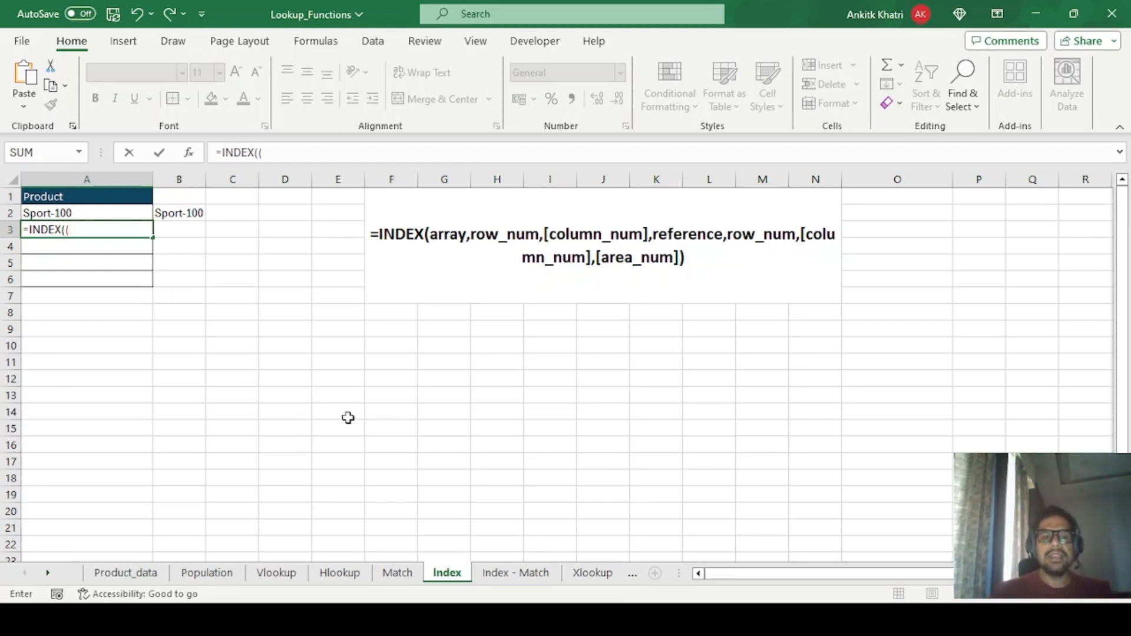
left_click(119, 574)
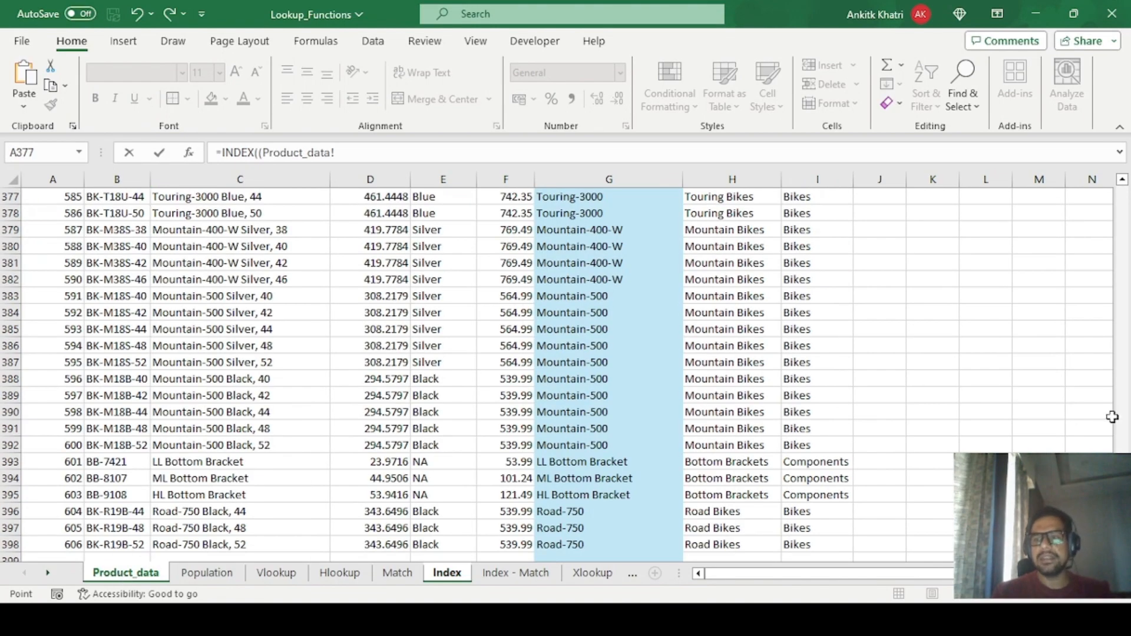
left_click_drag(1122, 545, 1122, 164)
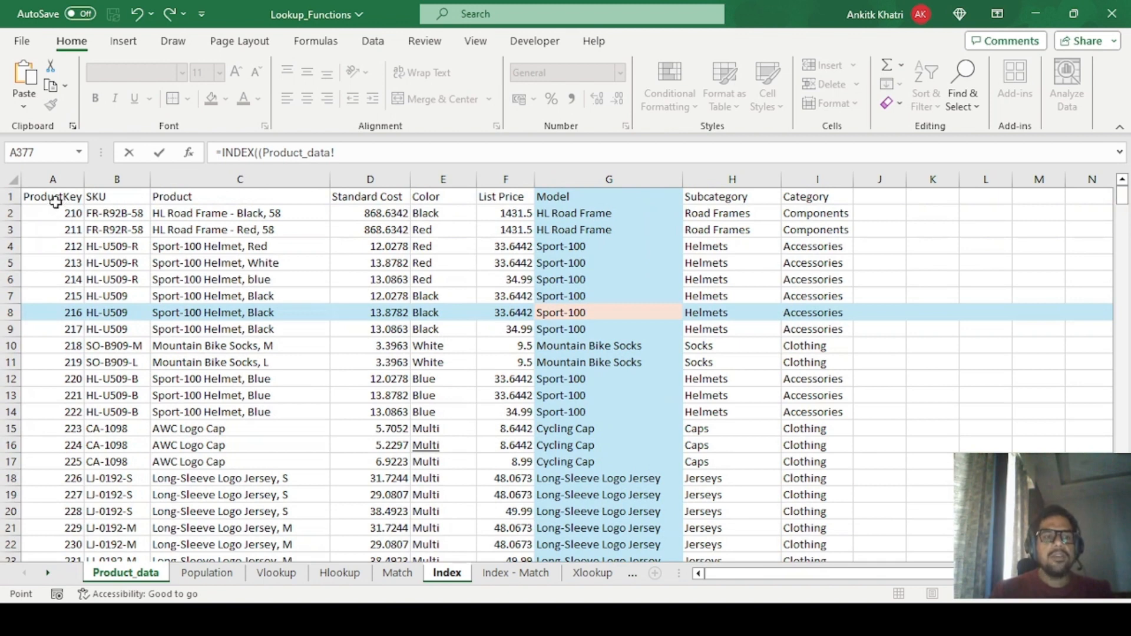
left_click_drag(55, 213, 503, 210)
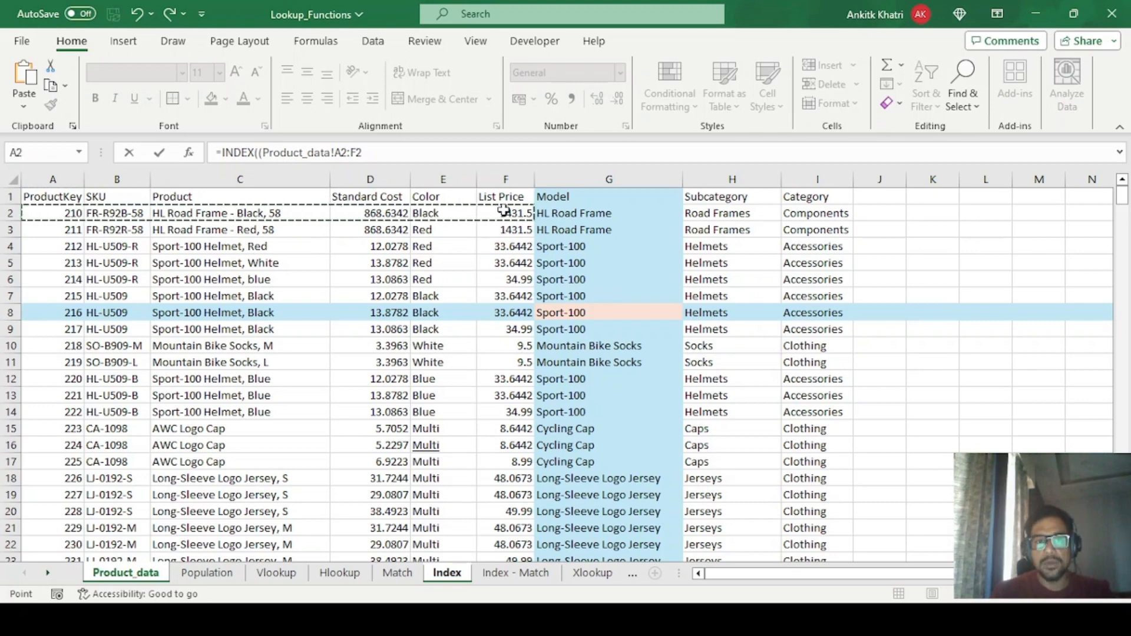
key("ctrl+shift+Down")
key("F4")
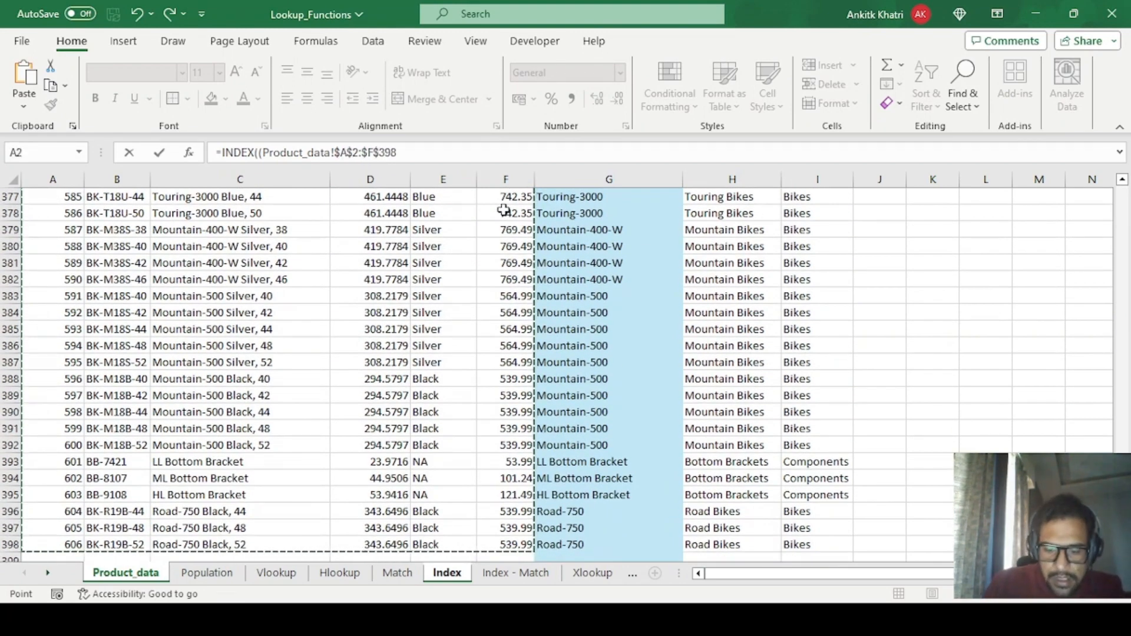
type("),(")
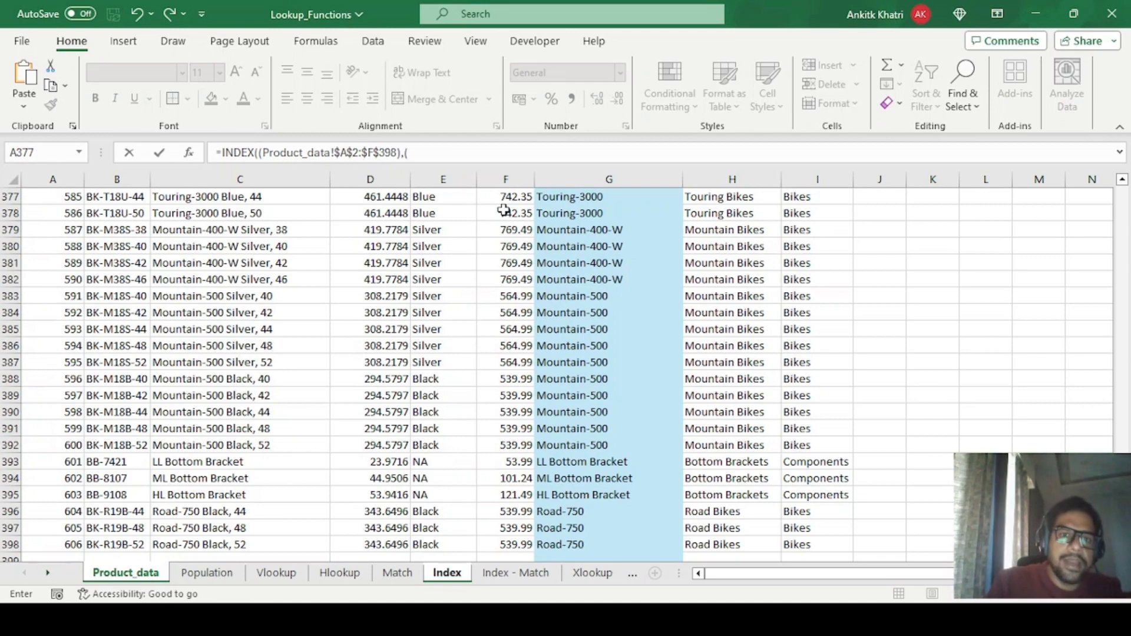
Step: Add Product_data!G2:I398 in parentheses as the second reference area and close the reference argument
left_click_drag(1122, 545, 1122, 191)
left_click(585, 218)
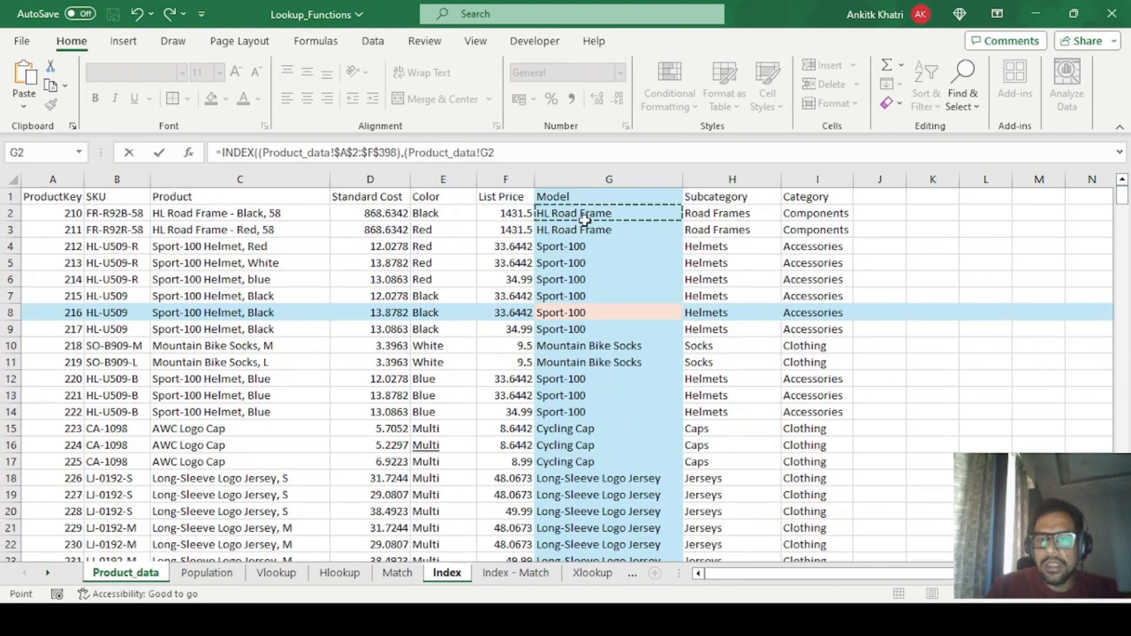
key("shift+Right")
key("shift+Right")
key("ctrl+shift+Down")
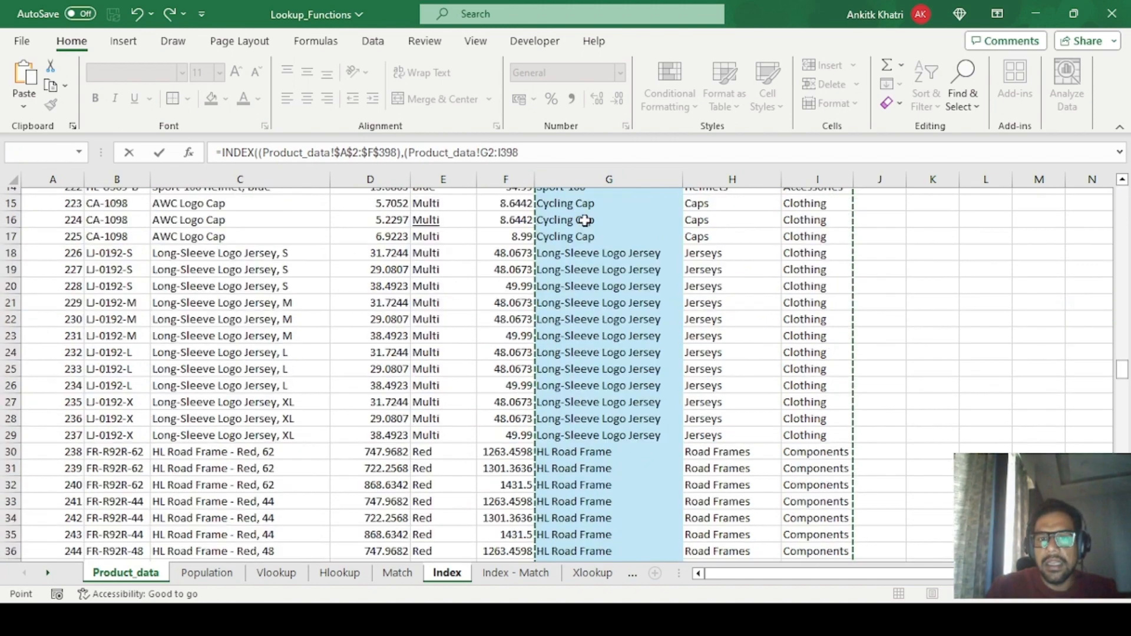
type(")),")
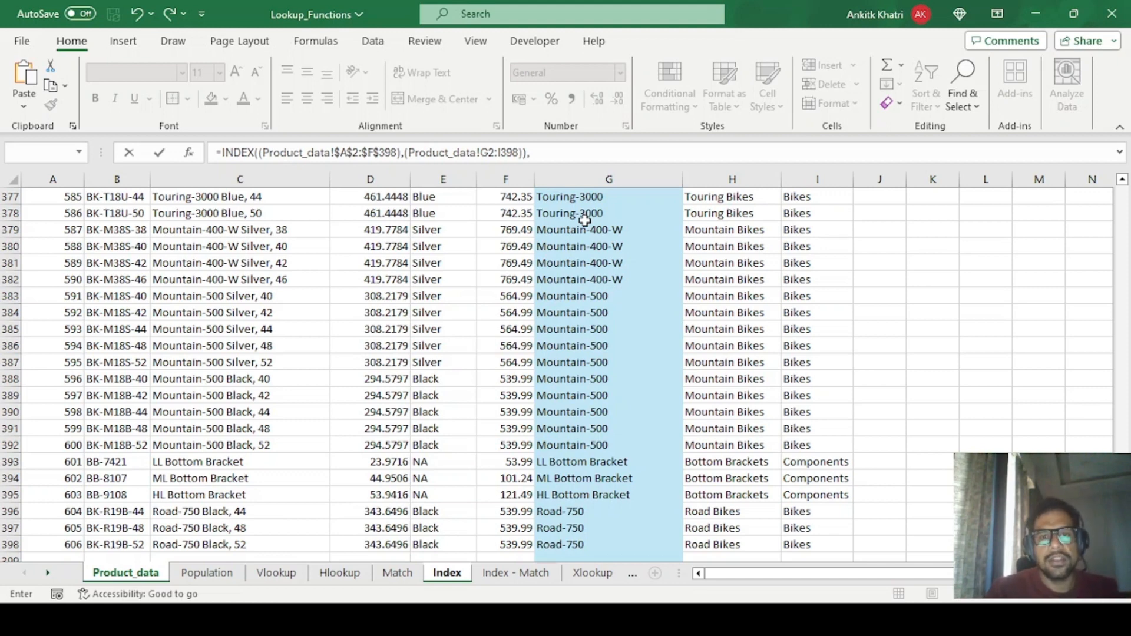
Step: Try to complete A3's INDEX formula with row number 4, column number 2 and area number 1
left_click(551, 150)
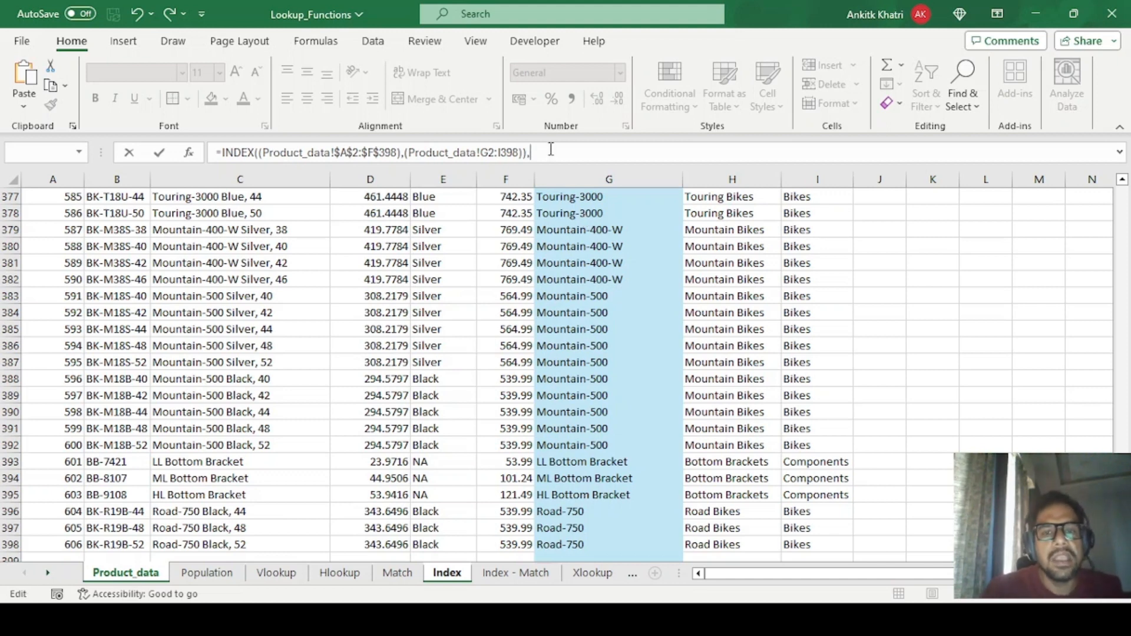
scroll(1126, 344, "up", 20)
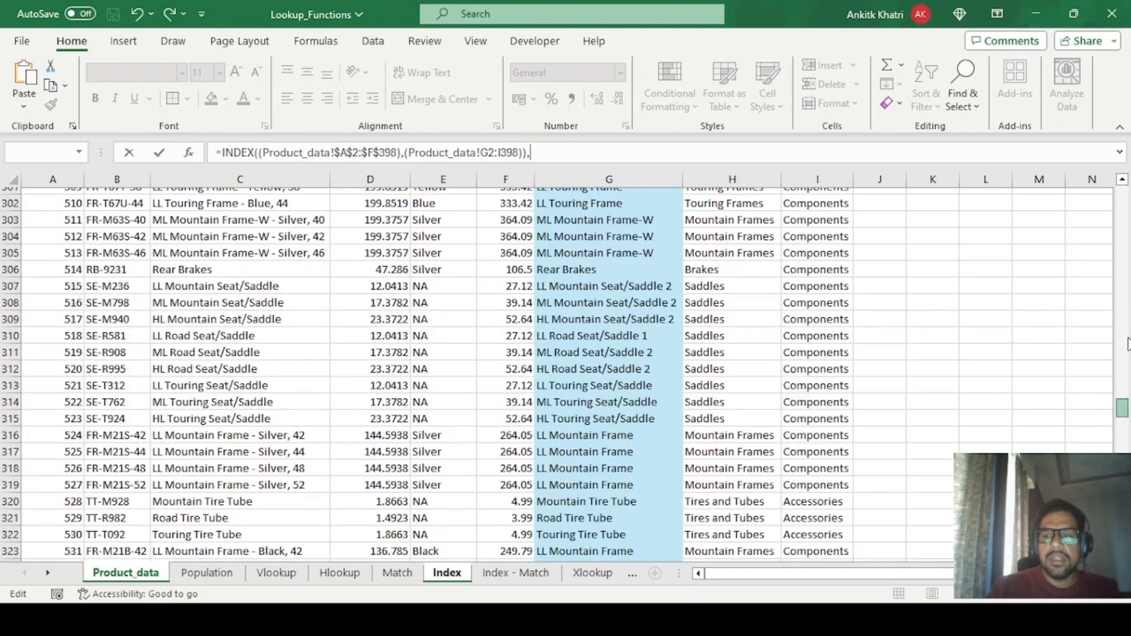
scroll(1125, 345, "up", 20)
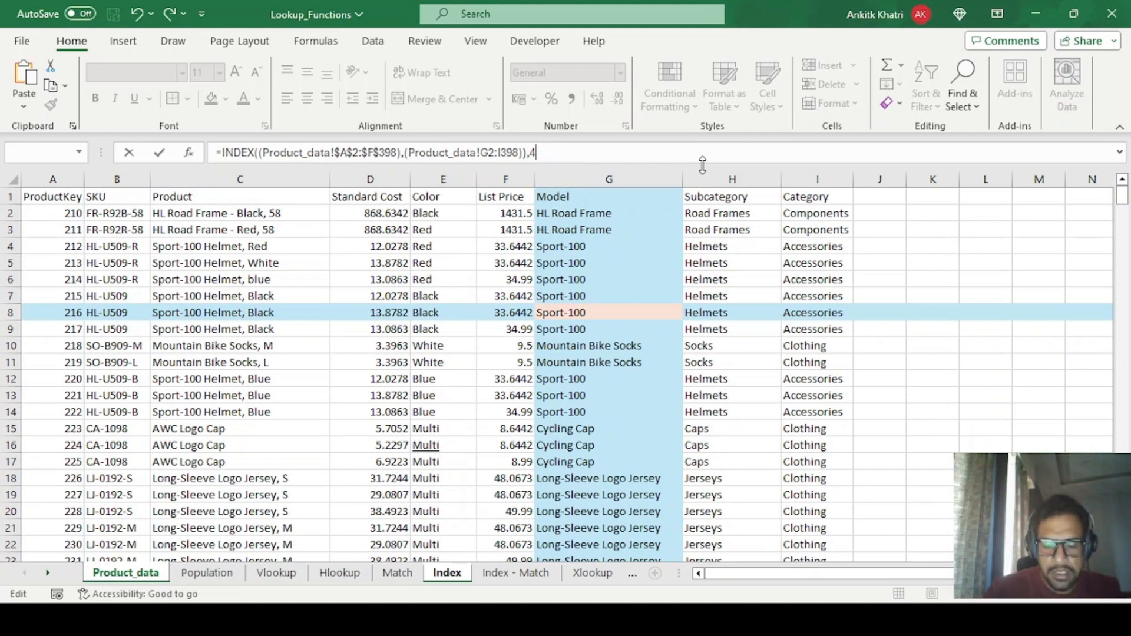
type(",")
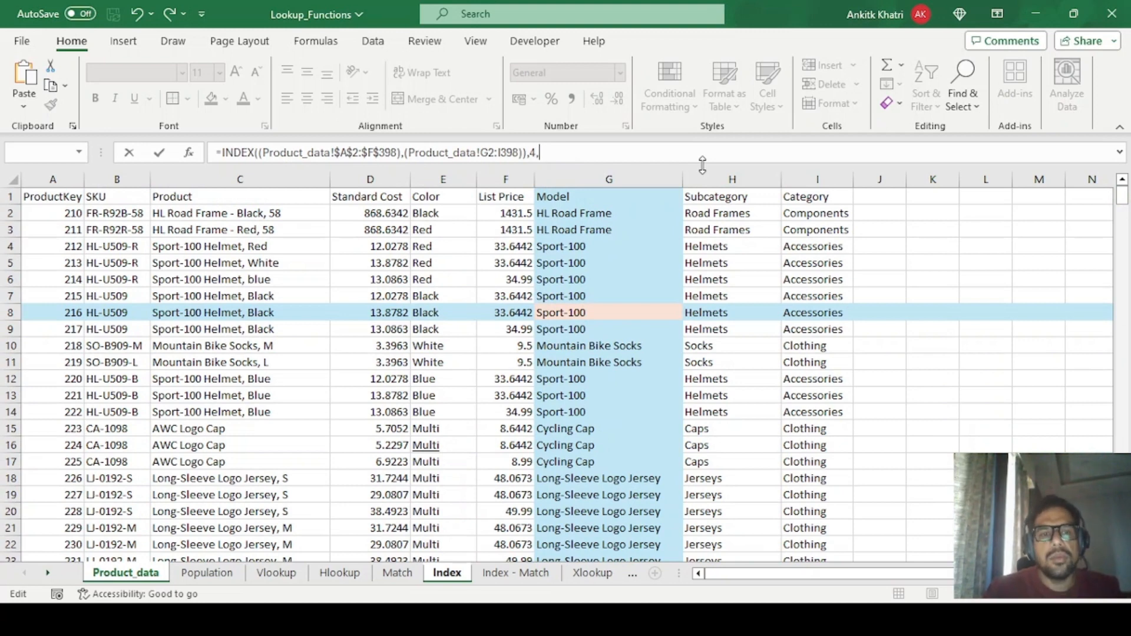
type("2")
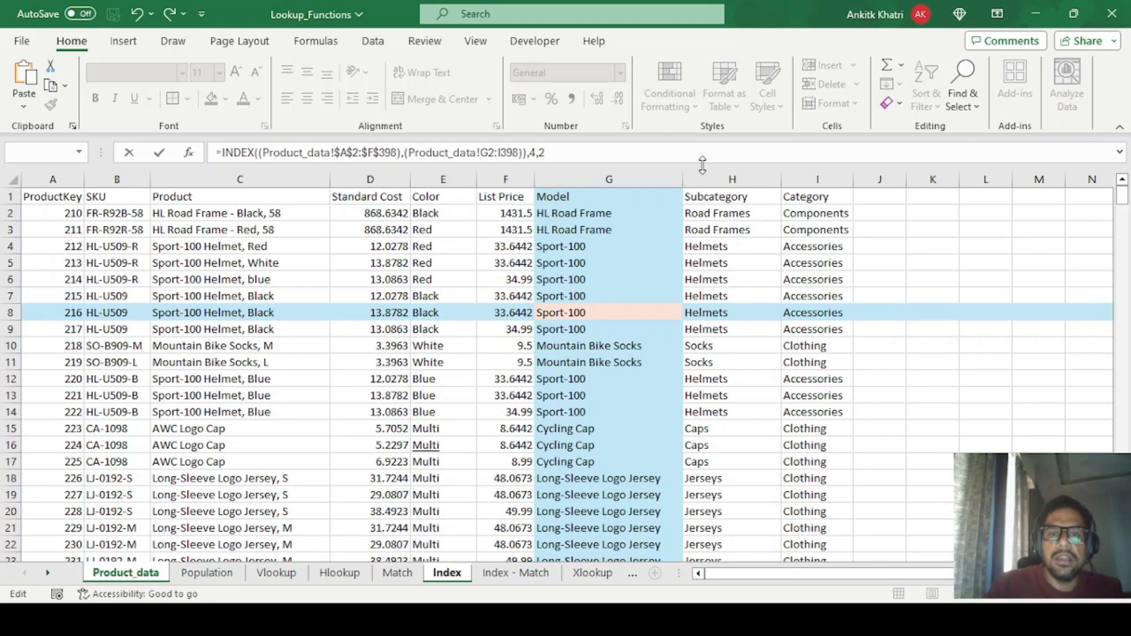
type(",")
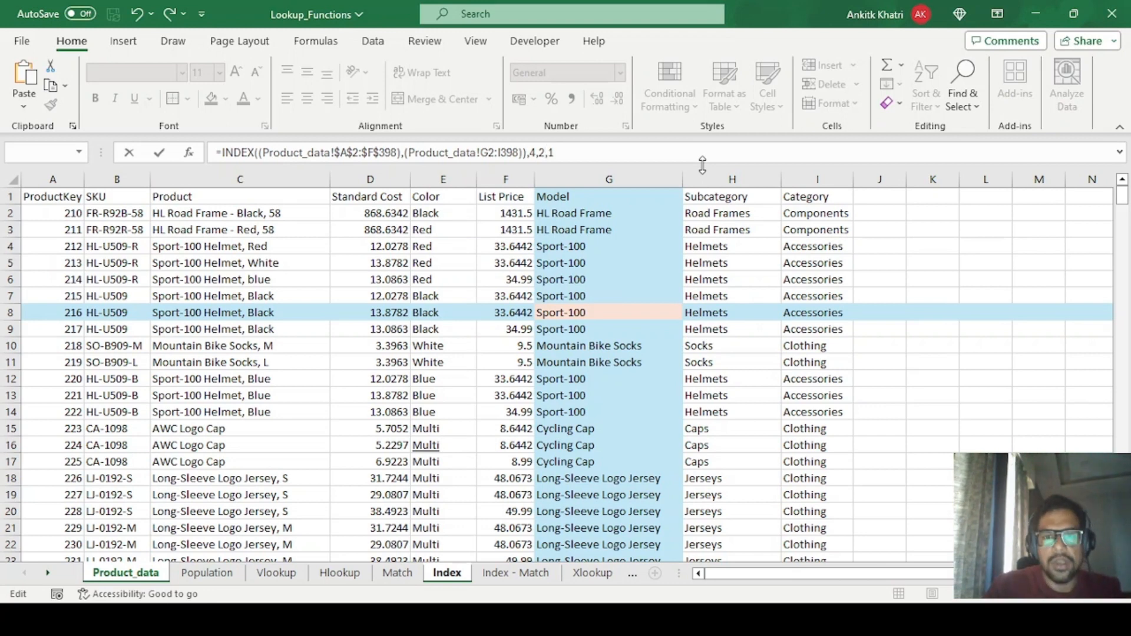
type("1)")
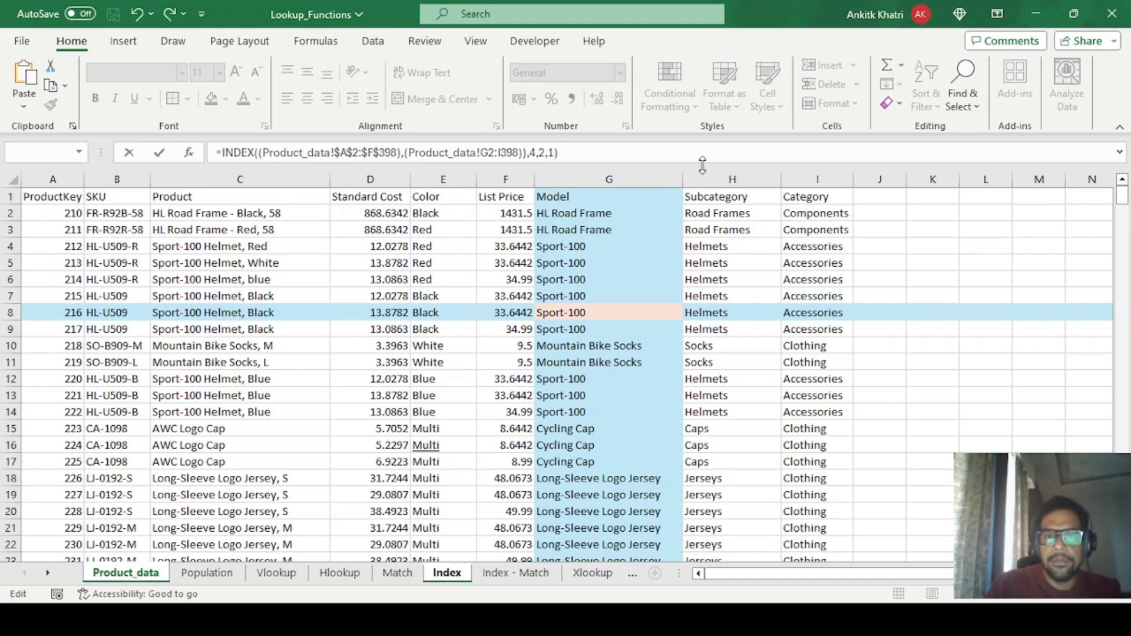
key("Return")
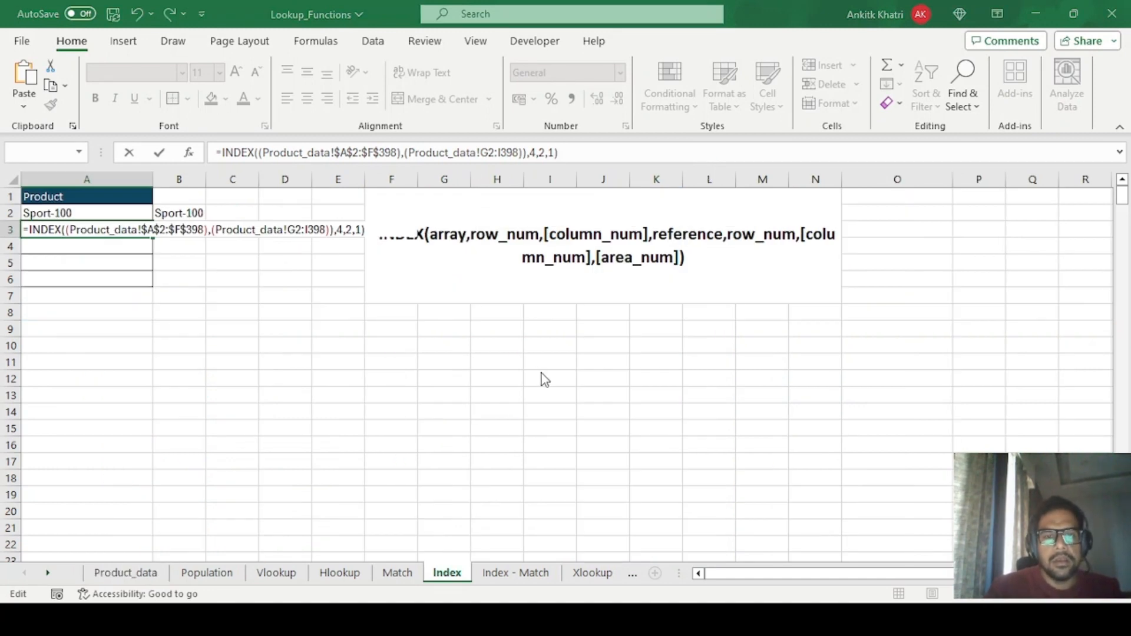
left_click(541, 402)
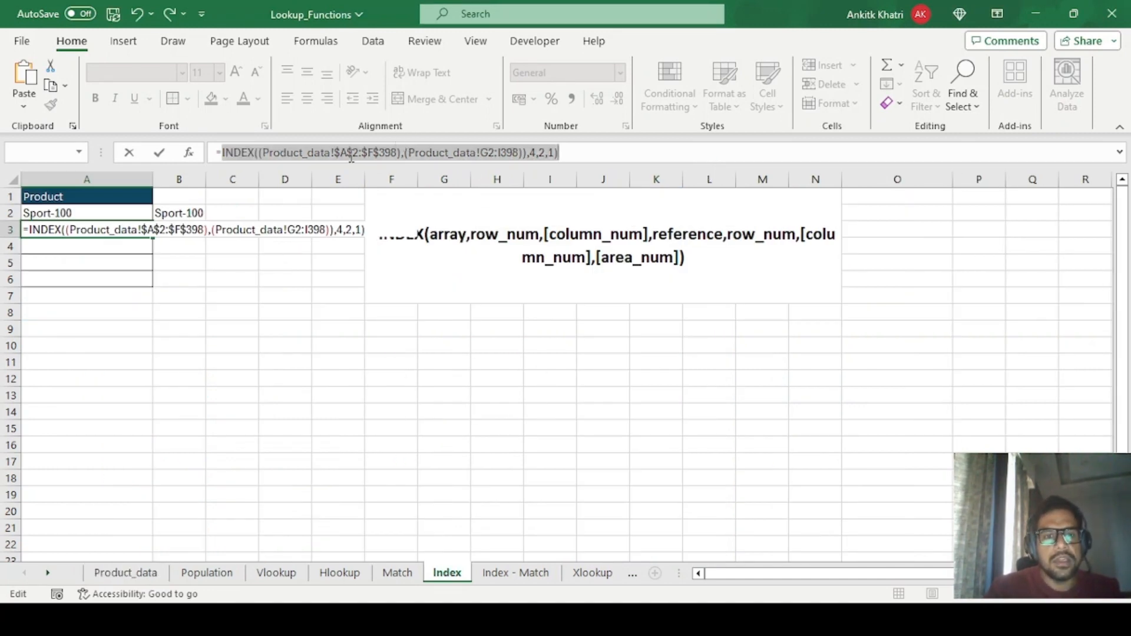
Step: Try to remove the outer parentheses enclosing the two reference areas in A3's INDEX formula
left_click(350, 154)
left_click(260, 153)
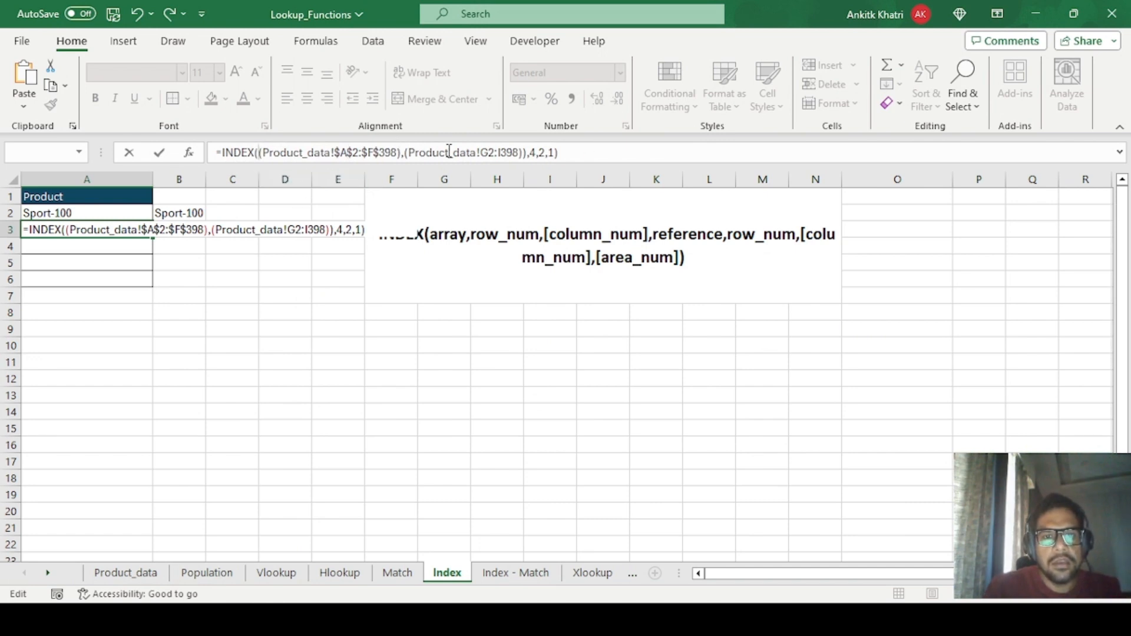
left_click(524, 153)
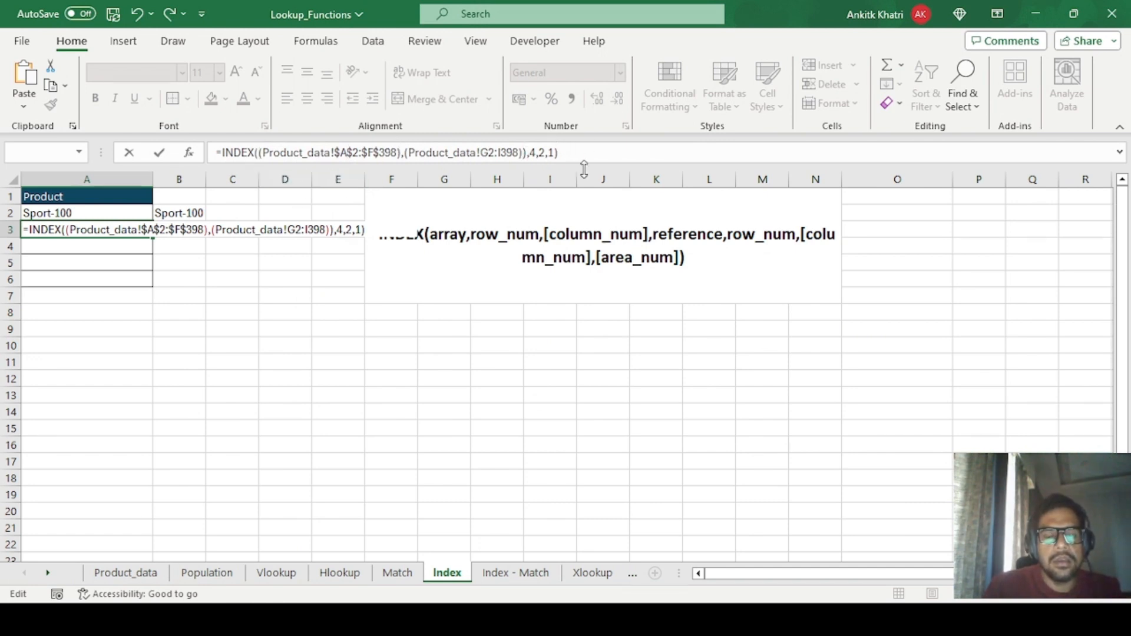
key("BackSpace")
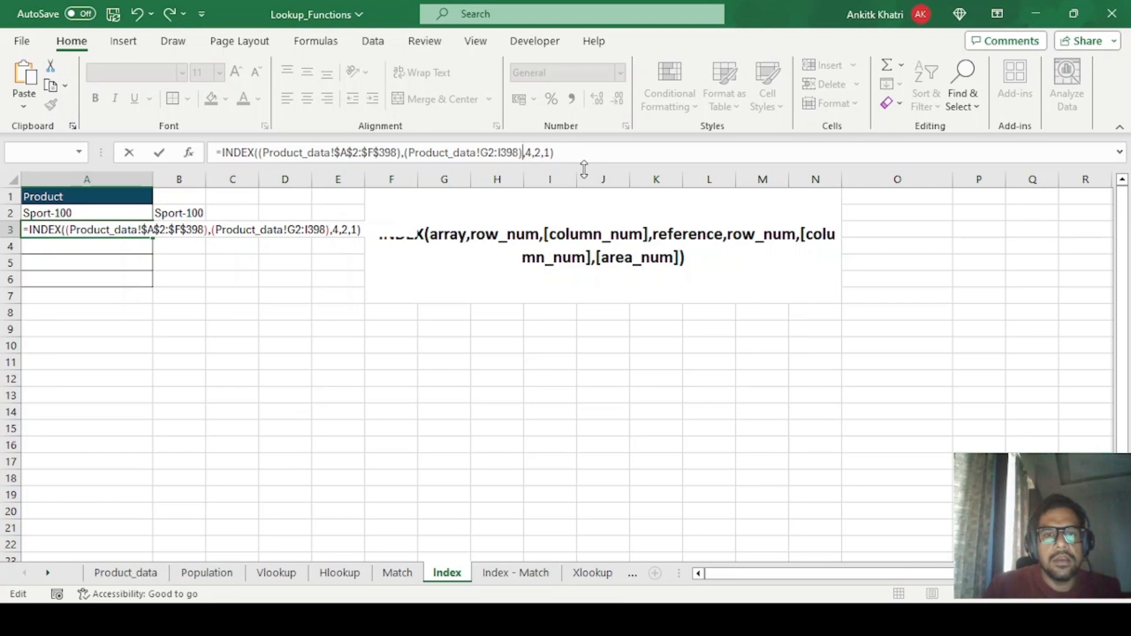
left_click(261, 153)
key("BackSpace")
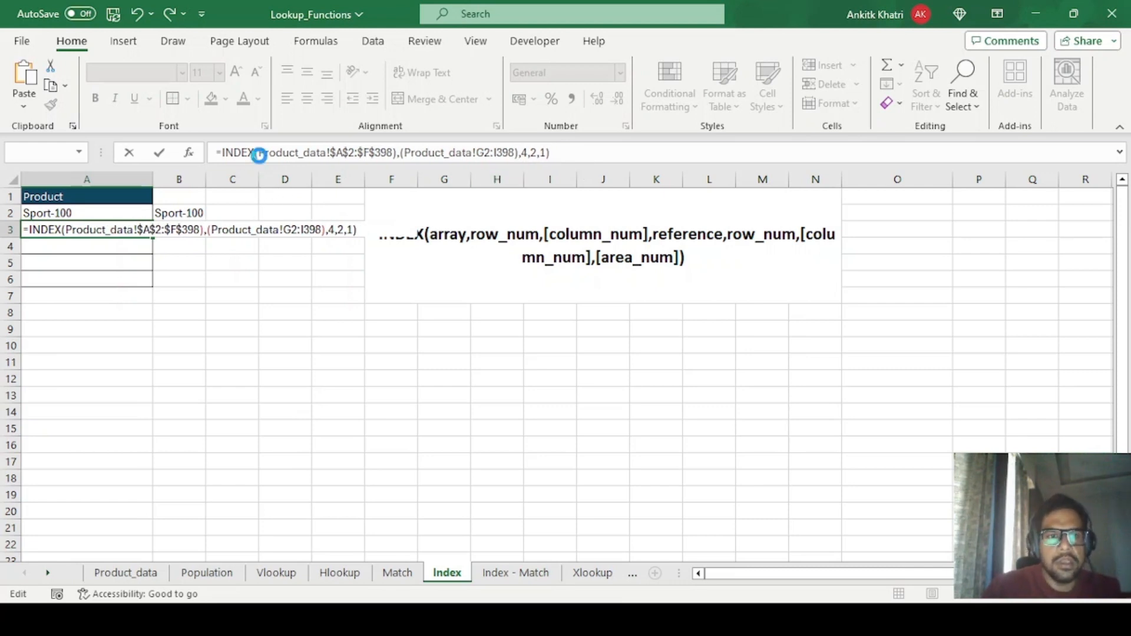
left_click(560, 353)
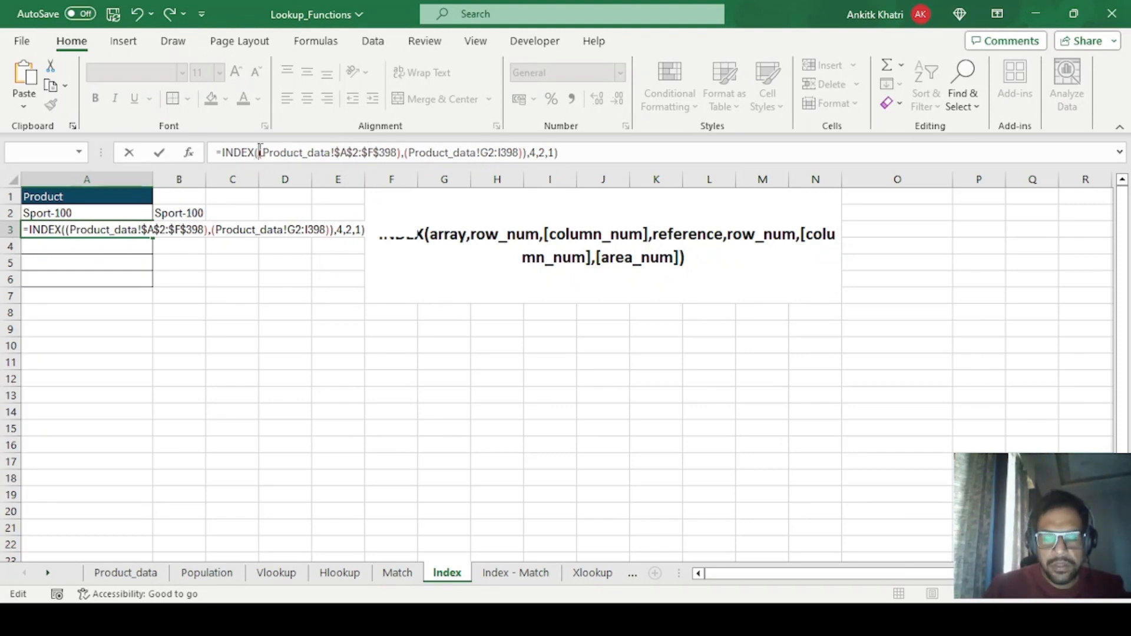
Step: Strip all parentheses around the two reference areas in A3's INDEX formula and try to commit it
key("BackSpace")
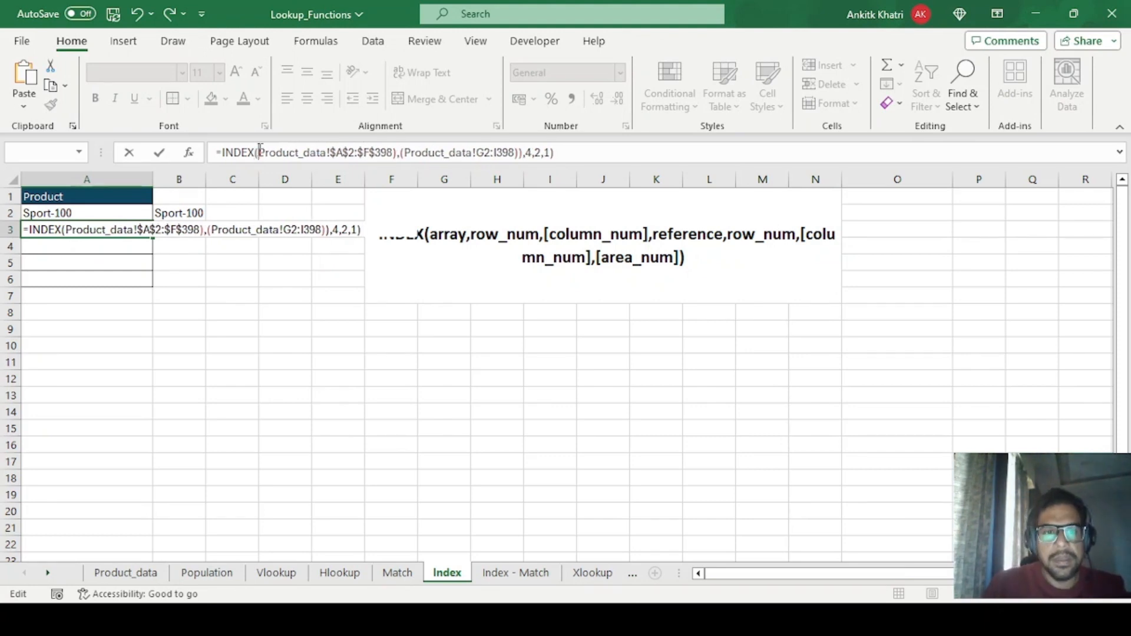
key("BackSpace")
left_click(401, 153)
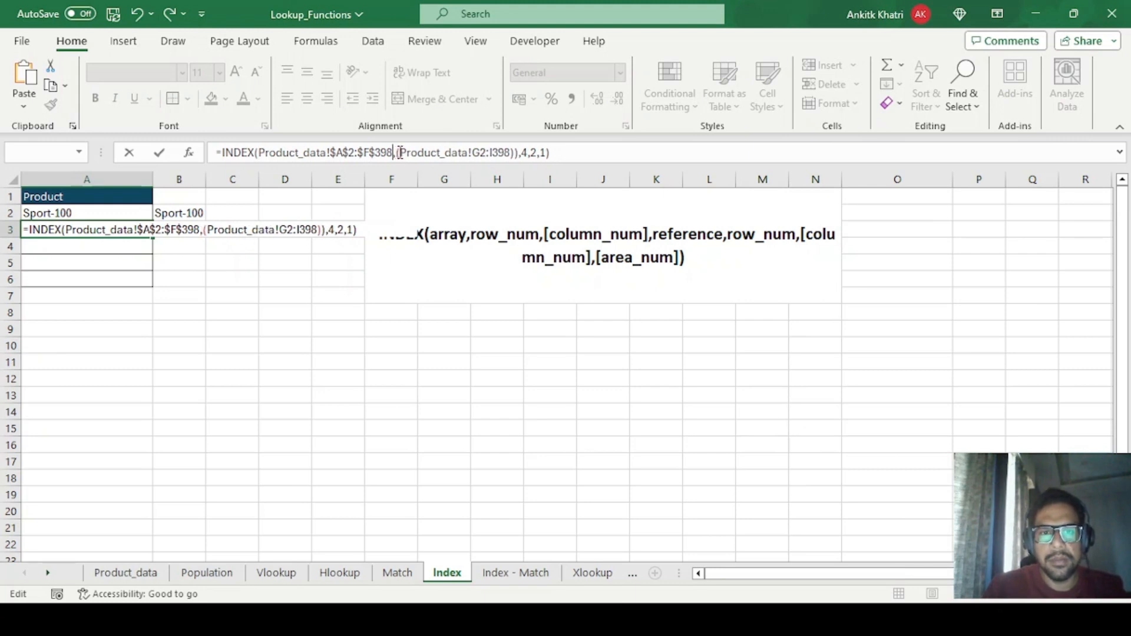
key("BackSpace")
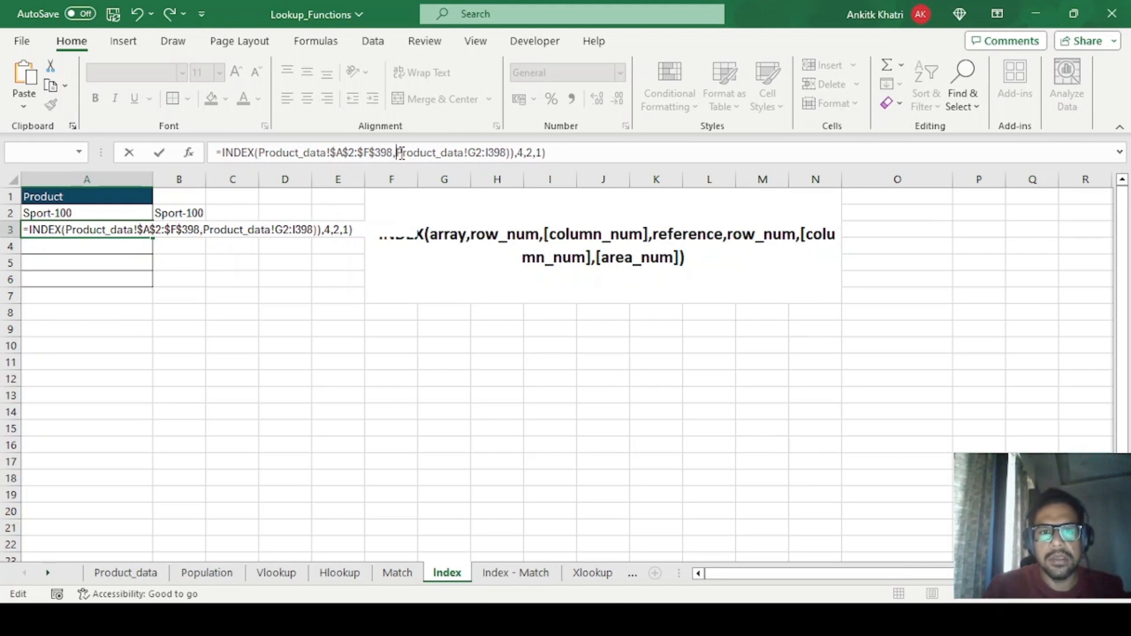
left_click(510, 153)
key("BackSpace")
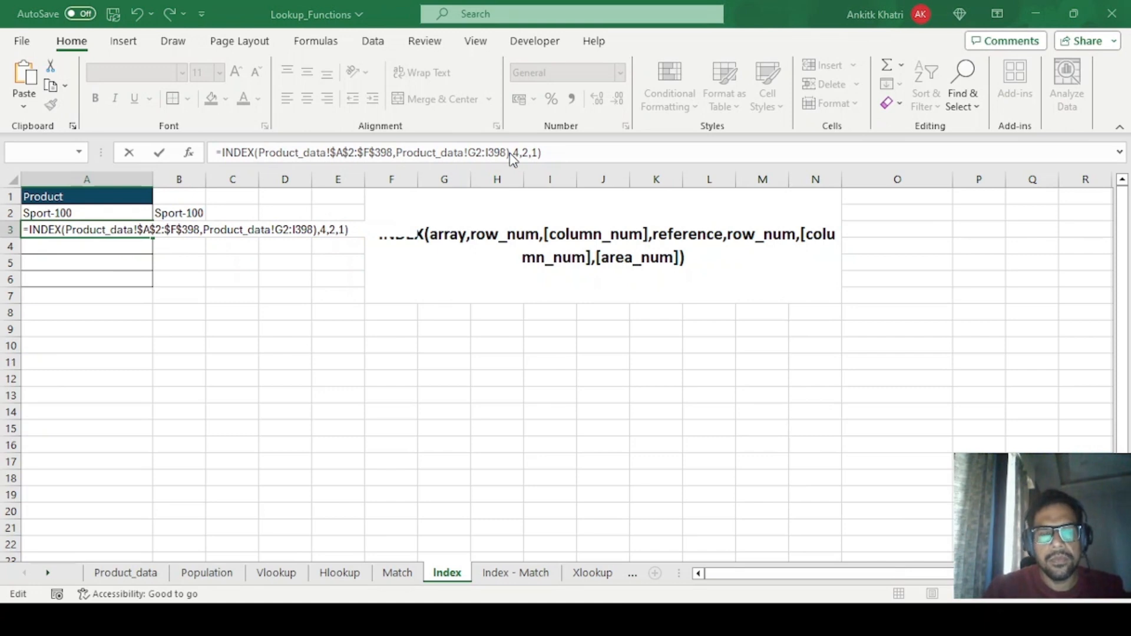
key("ctrl+a")
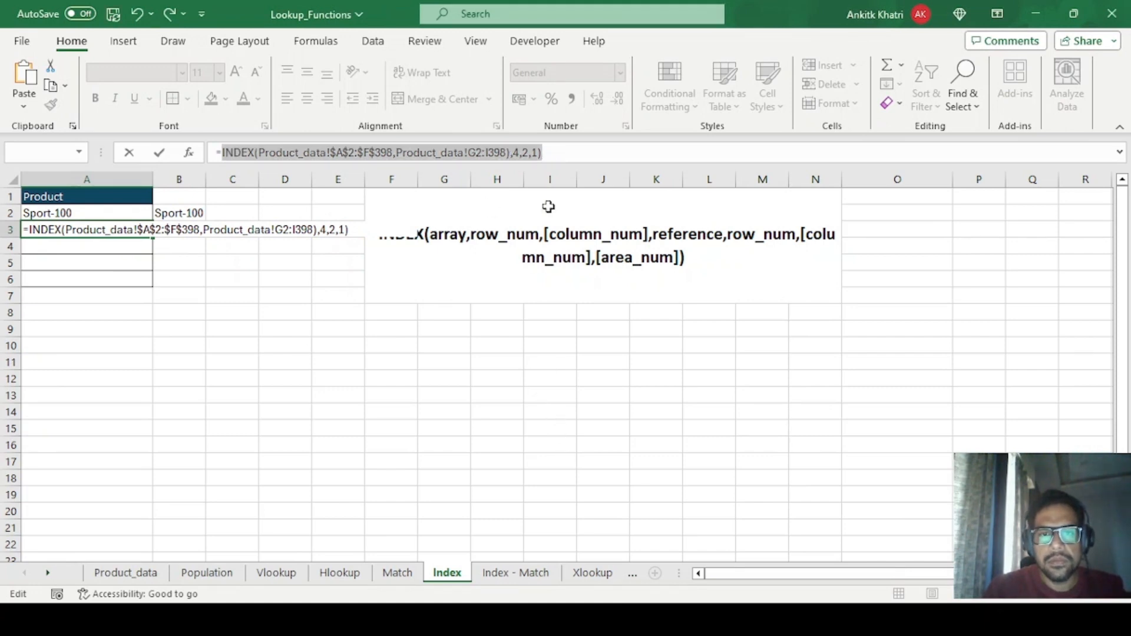
left_click(521, 153)
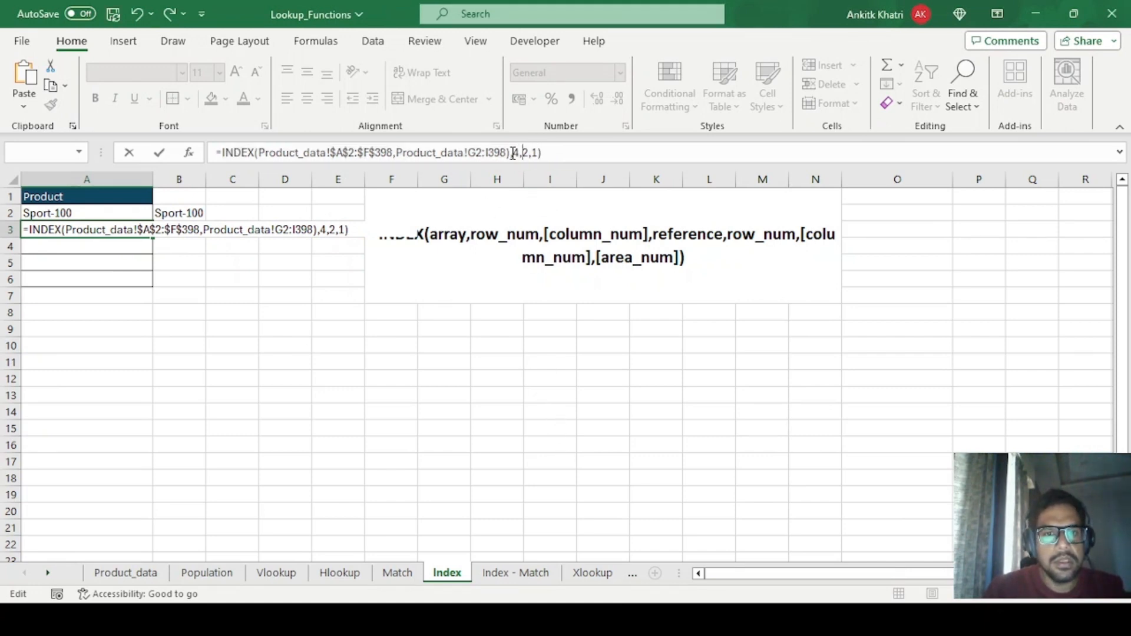
left_click(512, 153)
key("BackSpace")
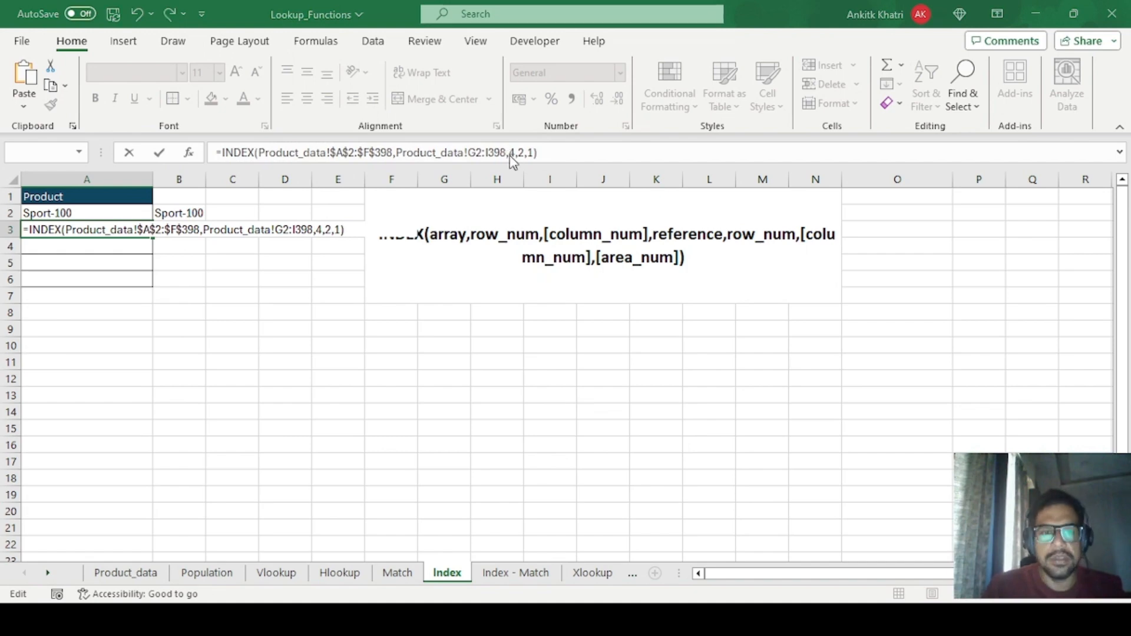
left_click(556, 350)
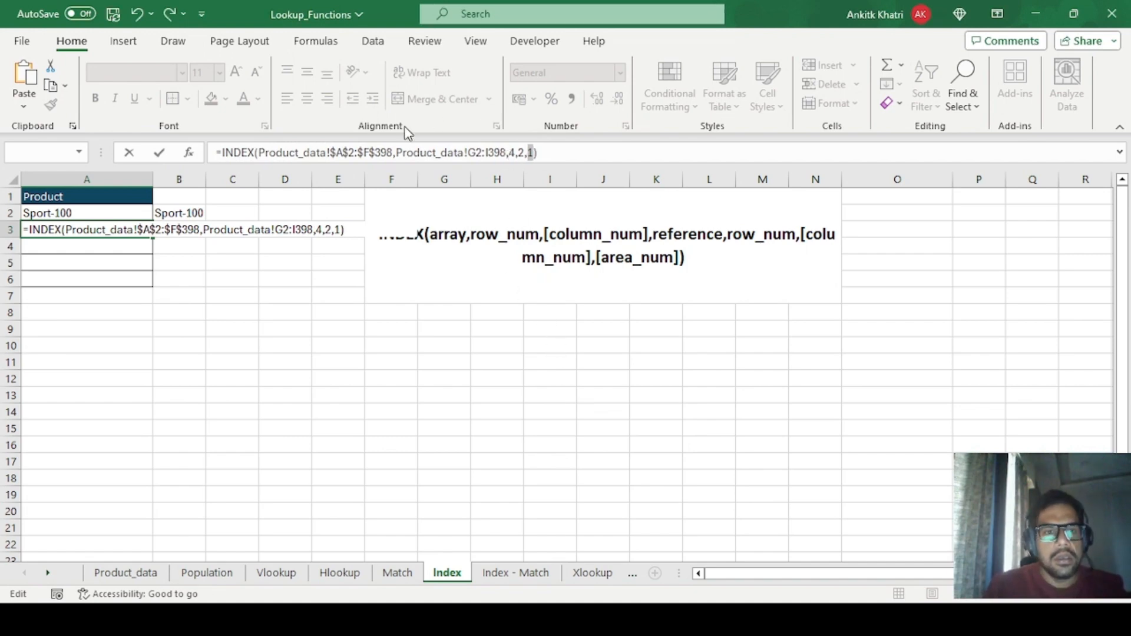
Step: Enclose both reference areas of A3's INDEX formula in a single pair of parentheses, commit it and reselect A3
left_click(258, 152)
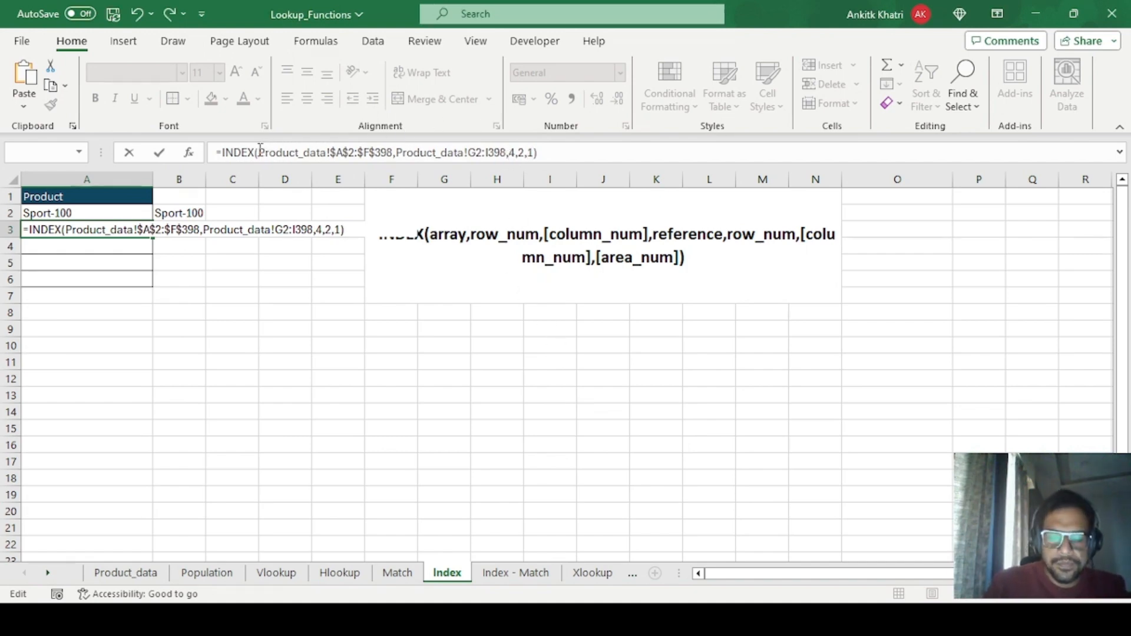
type("(")
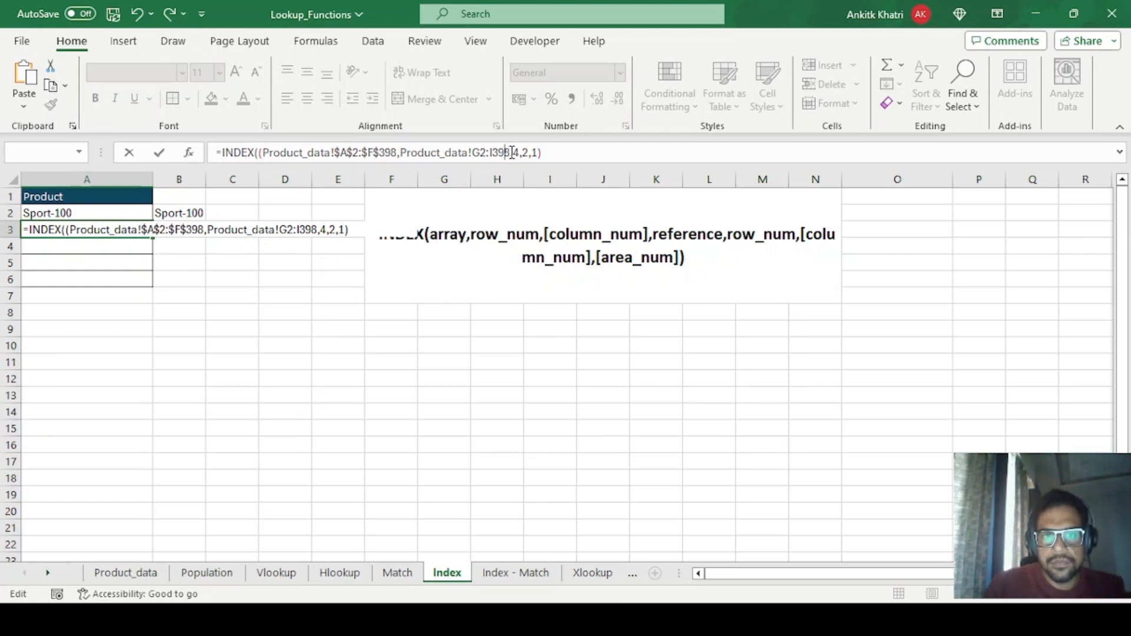
type(")")
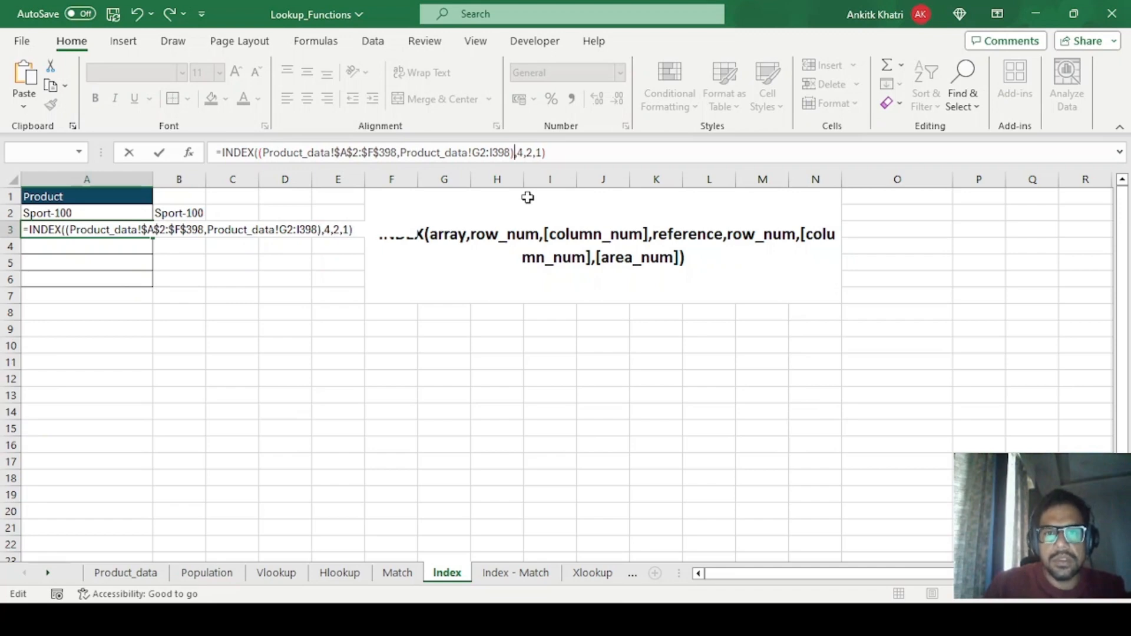
key("Return")
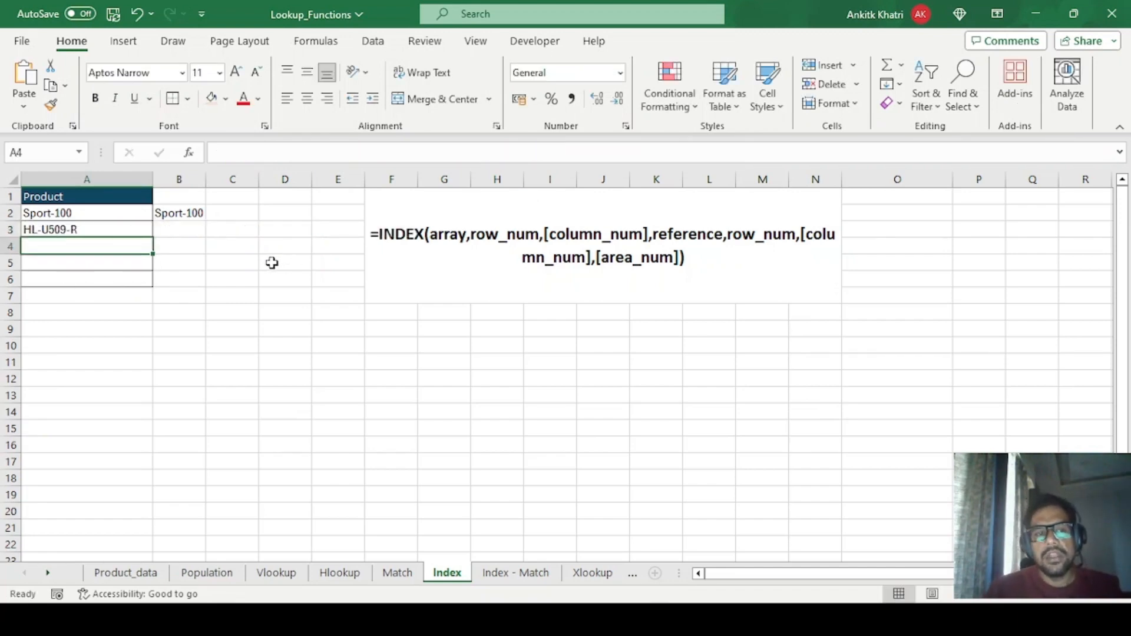
left_click(79, 230)
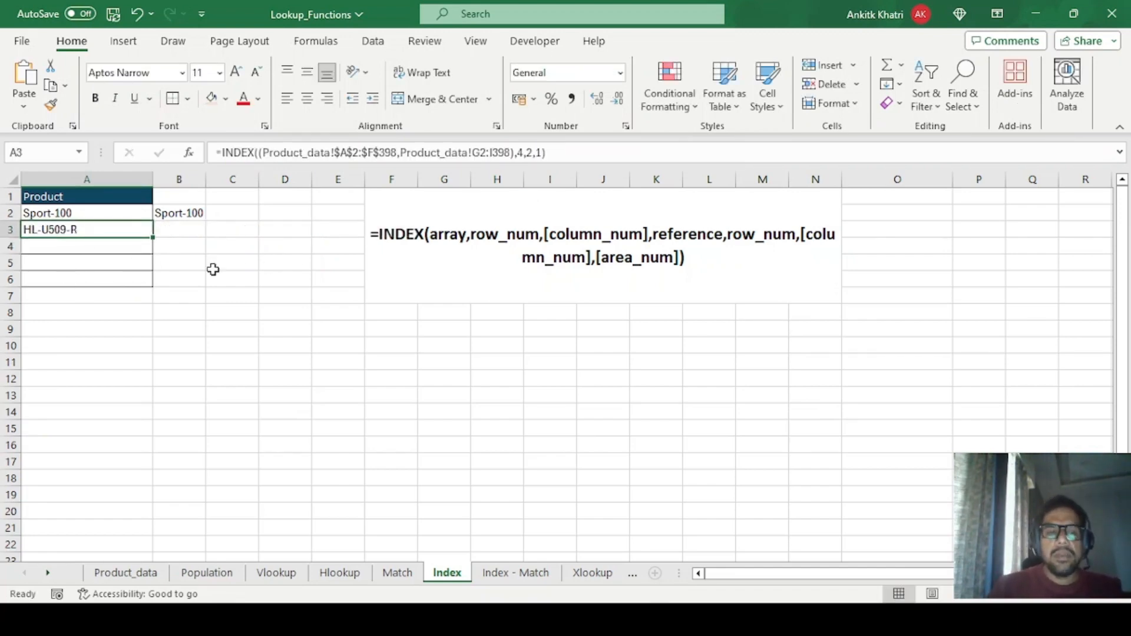
Step: Start an INDEX formula in A4 with the absolute range Product_data!$A$2:$D$398 as the first reference area
left_click(116, 244)
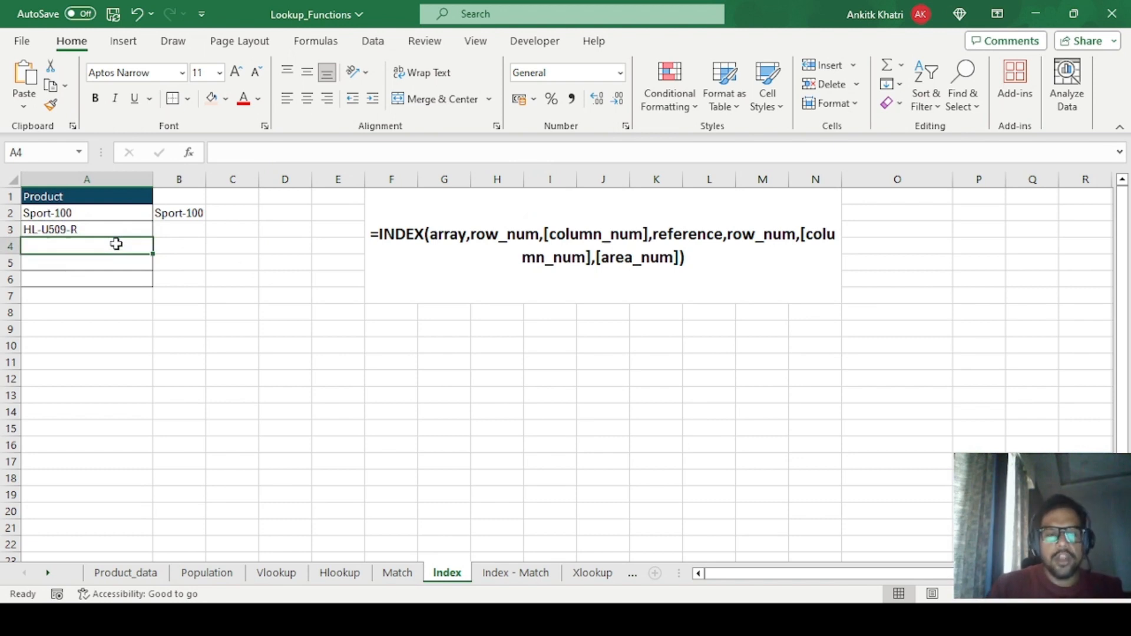
type("=in")
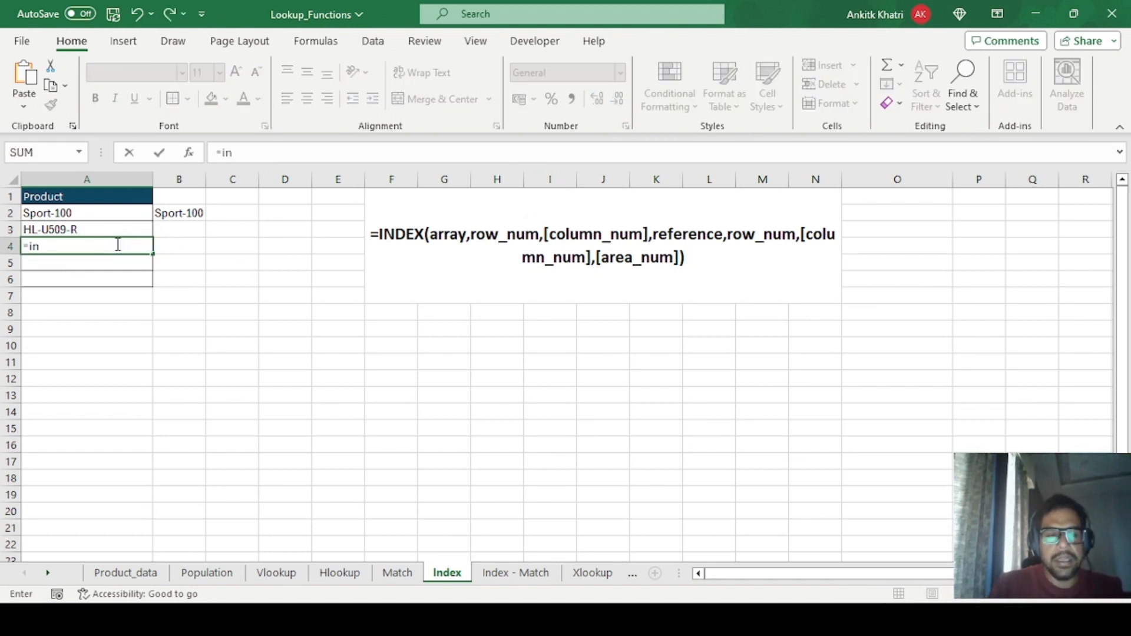
key("Tab")
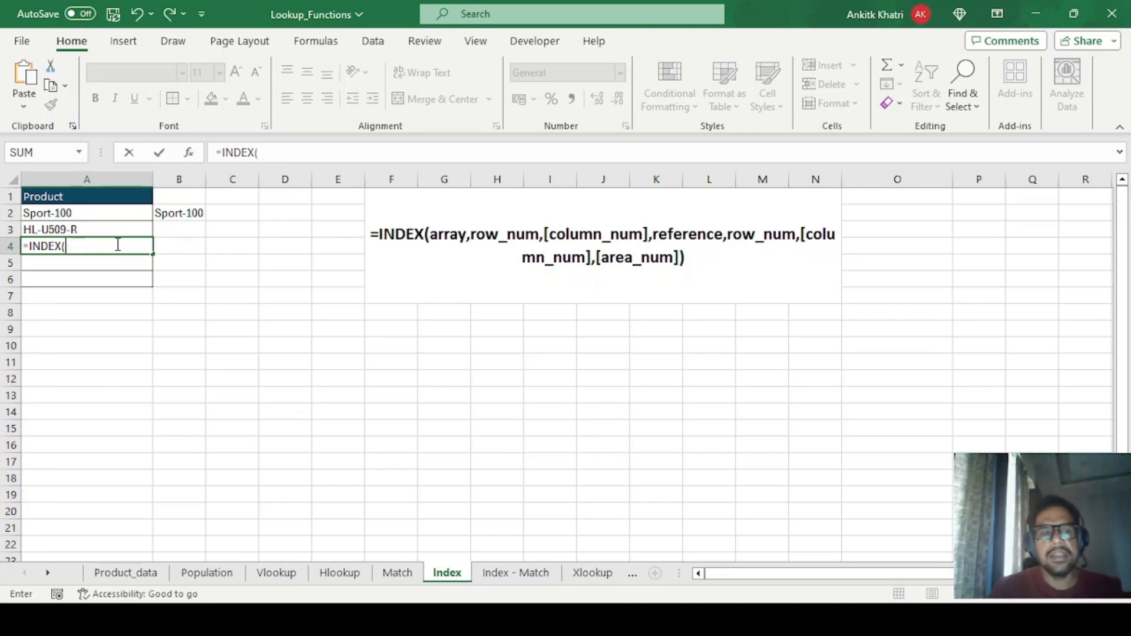
left_click(132, 573)
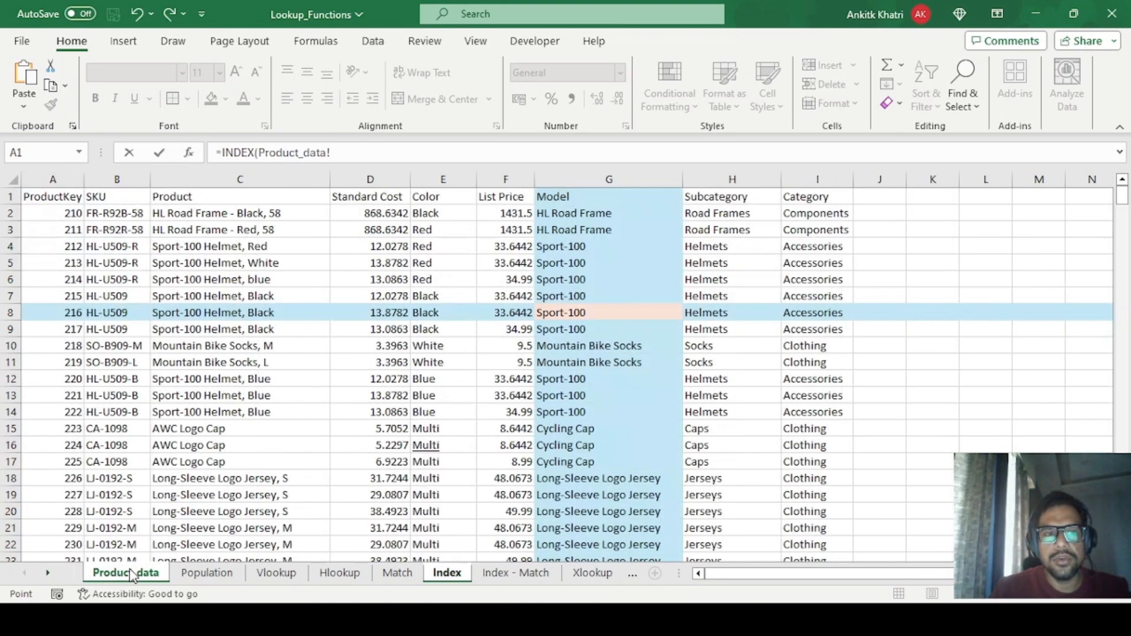
left_click(49, 212)
key("shift+Right")
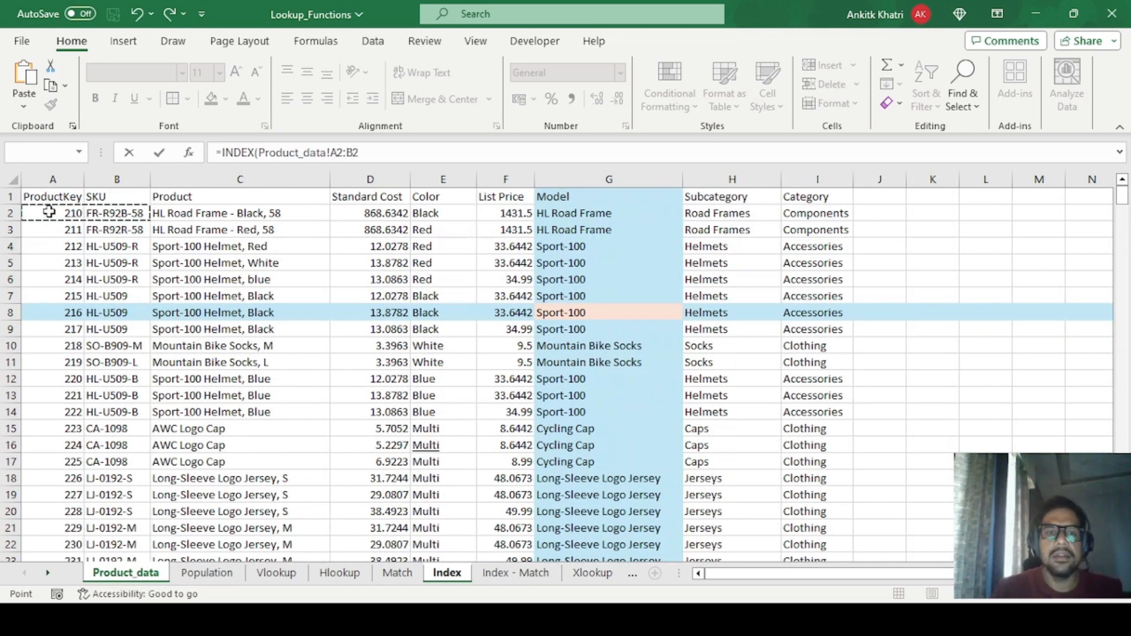
key("shift+Right")
key("shift+Right")
key("shift+Right")
key("shift+Right")
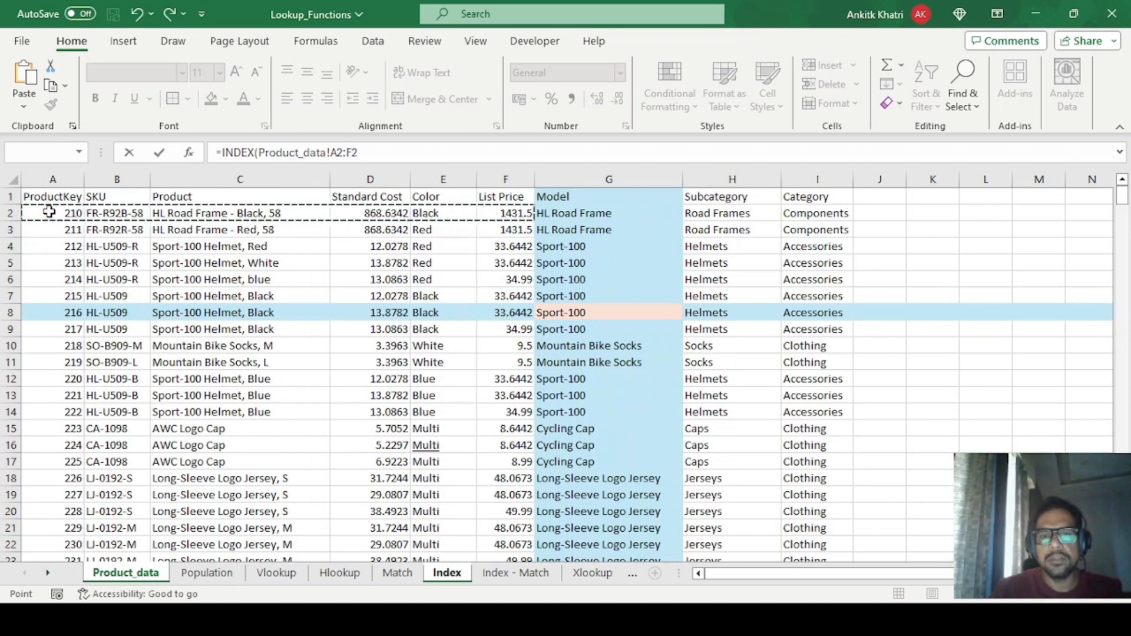
key("shift+Left")
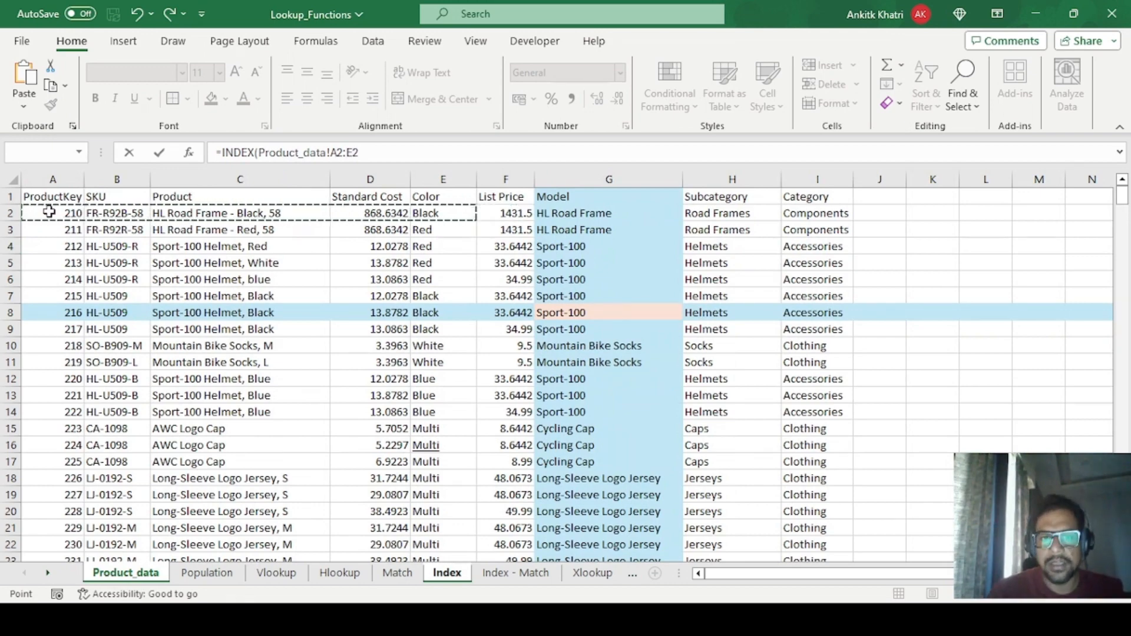
key("shift+Left")
key("ctrl+shift+Down")
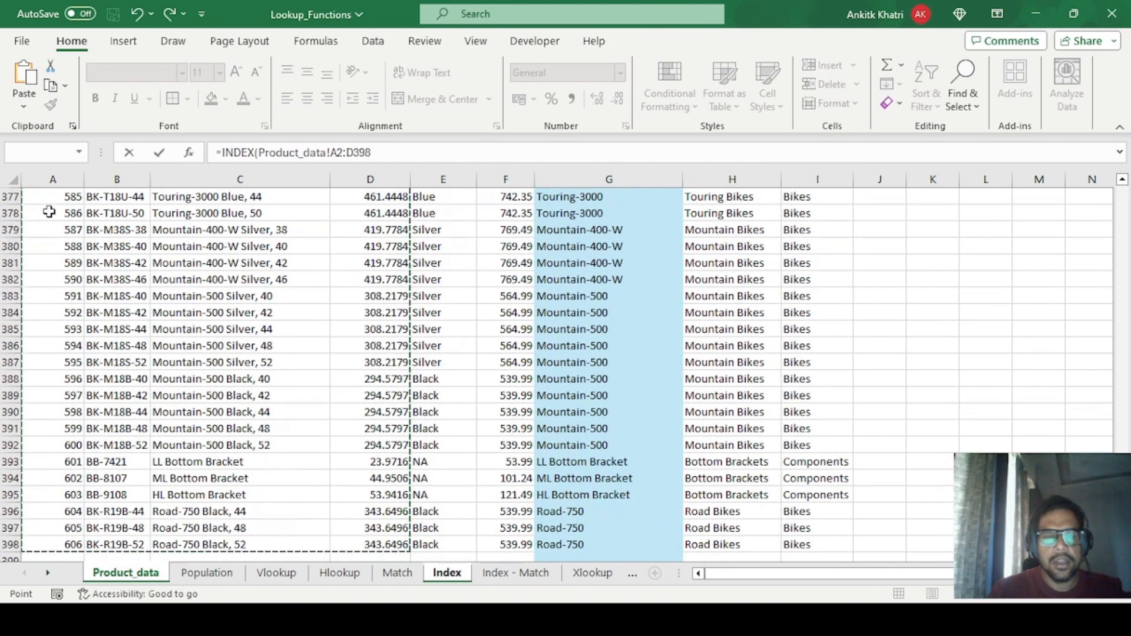
key("F4")
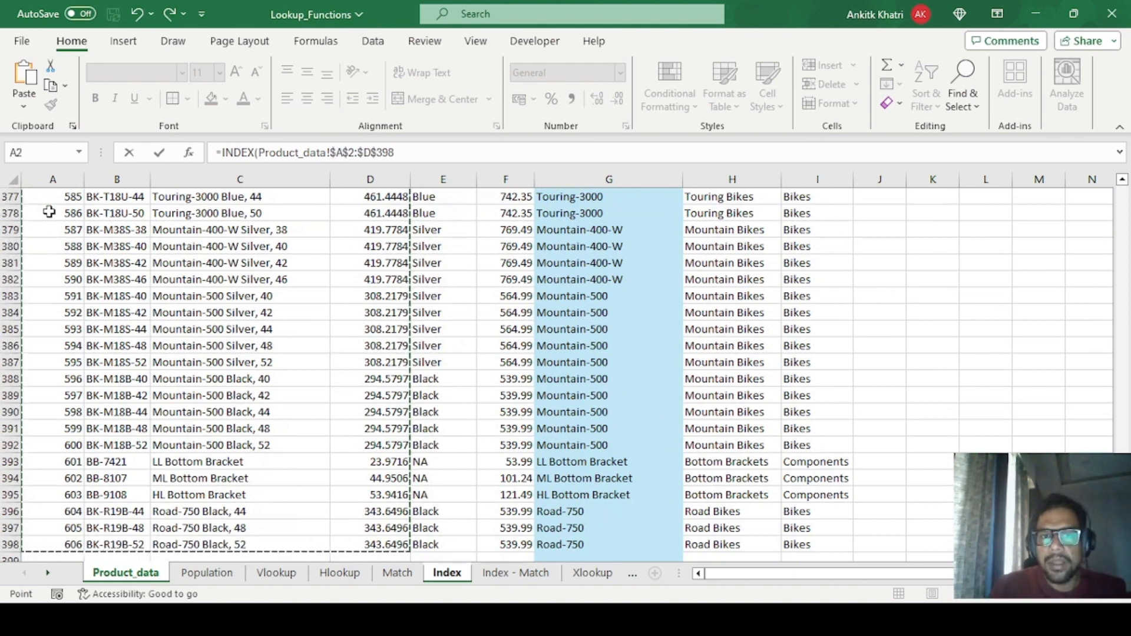
type(",")
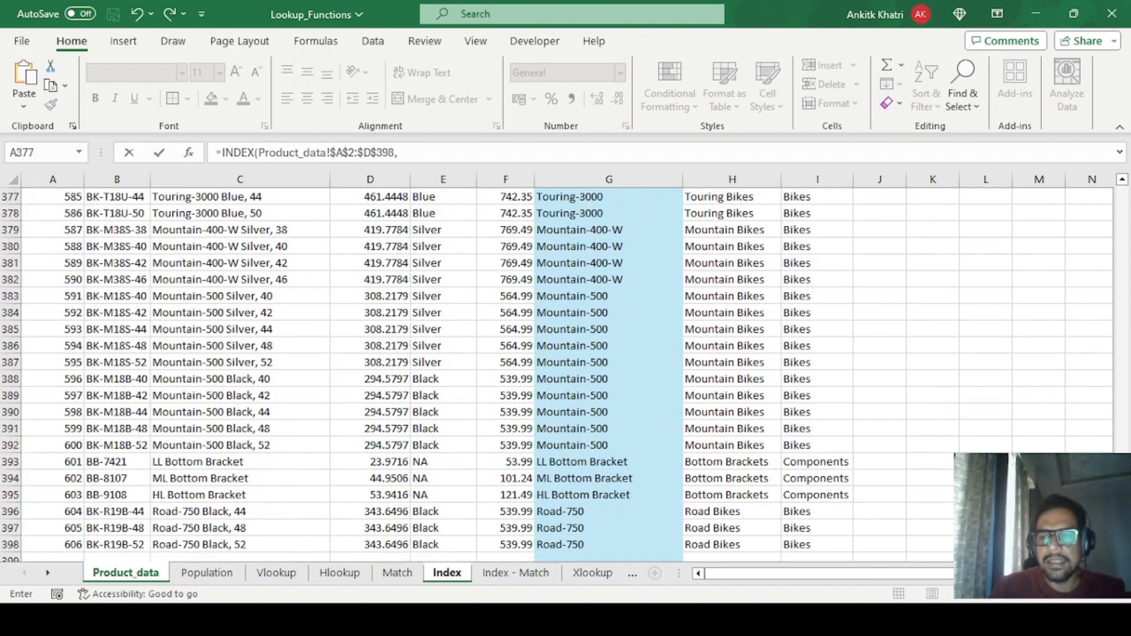
Step: Add the absolute range Product_data!$E$2:$I$398 as the second area of A4's INDEX formula, followed by a closing parenthesis
left_click_drag(1122, 539, 1122, 191)
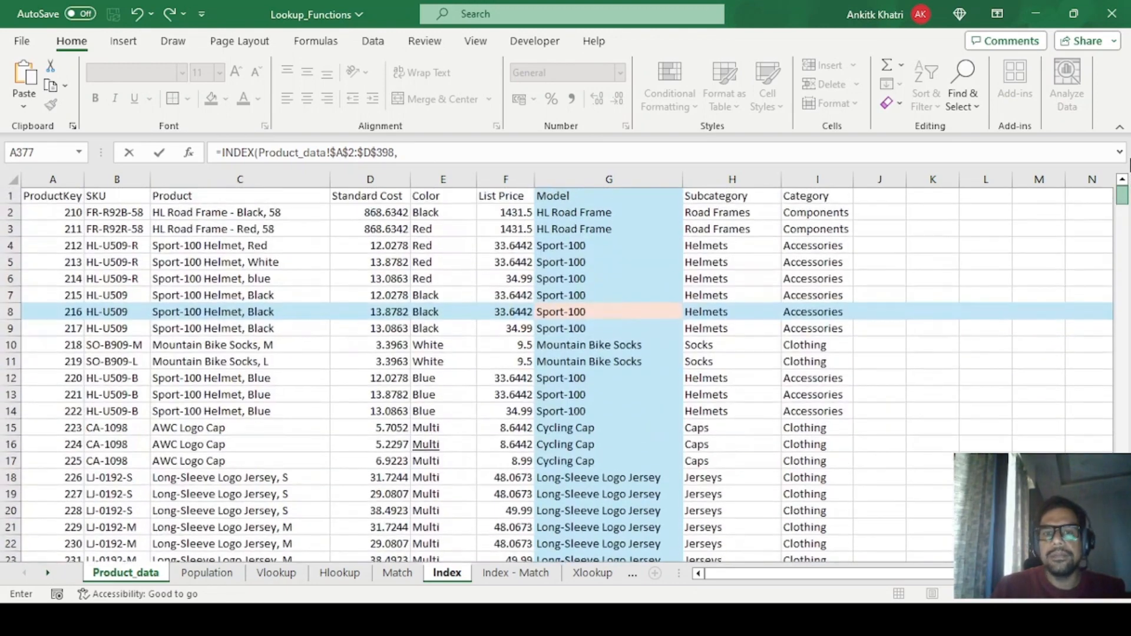
left_click(431, 212)
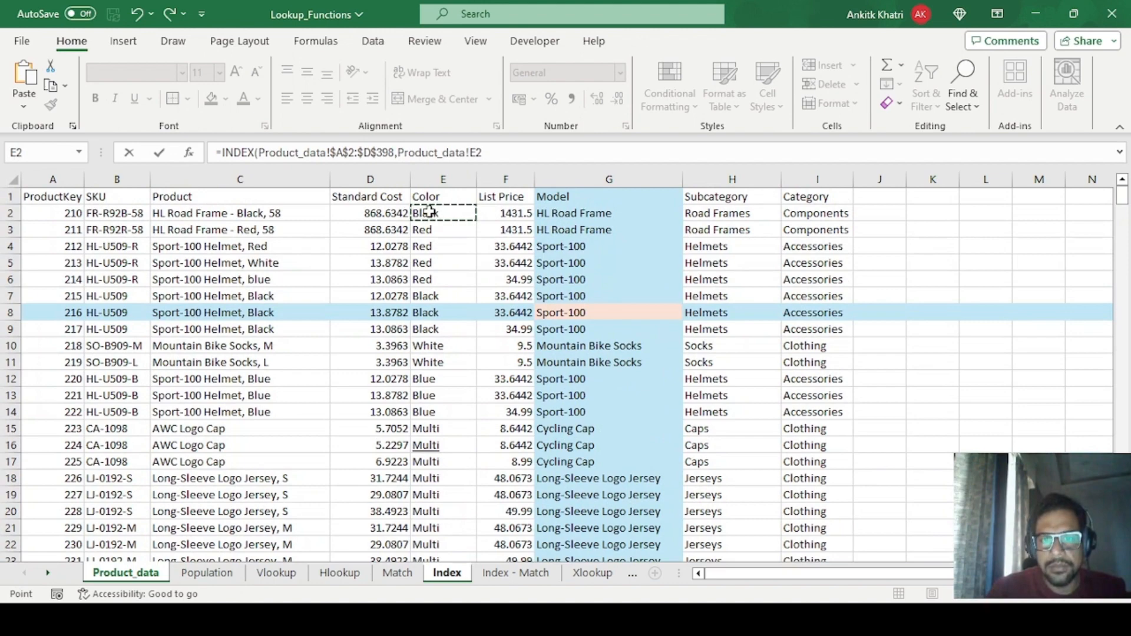
key("ctrl+shift+Right")
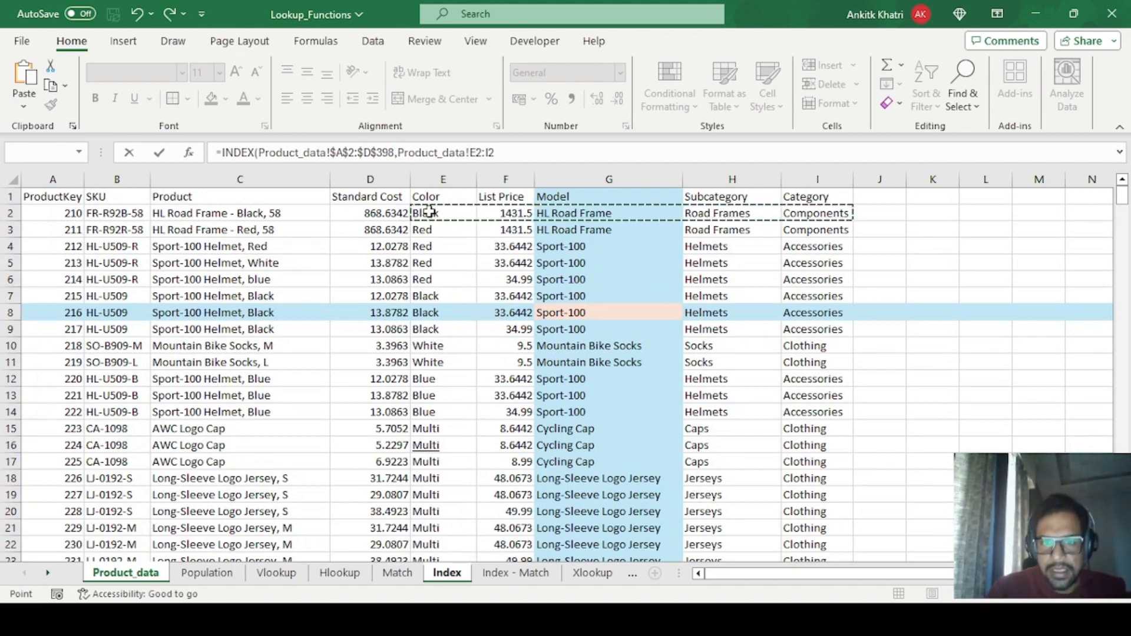
key("ctrl+shift+Down")
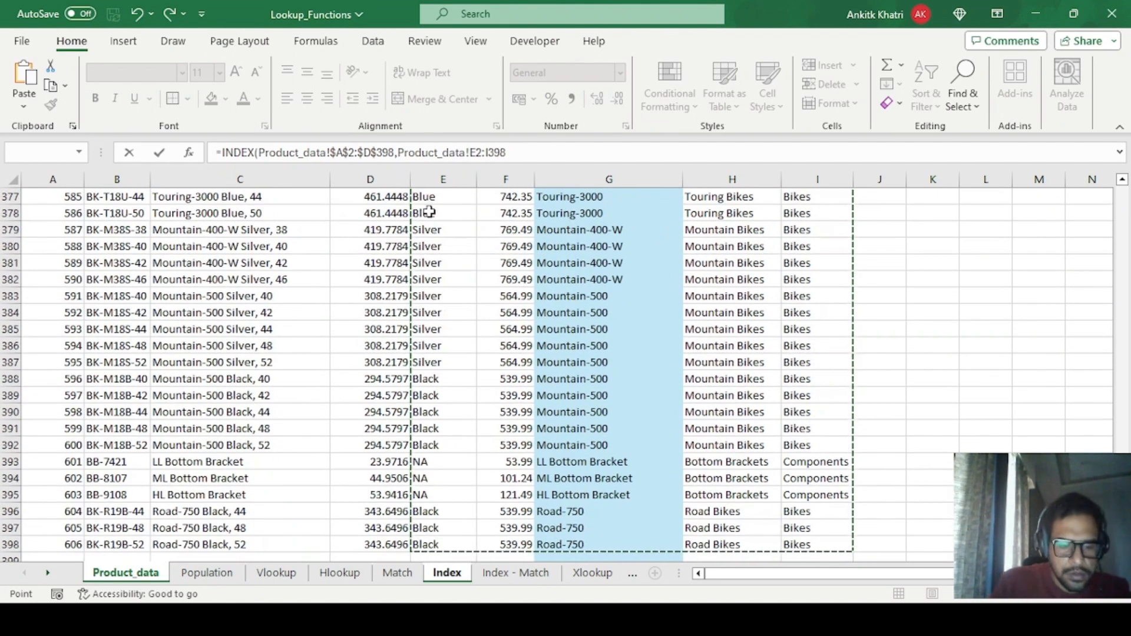
key("F4")
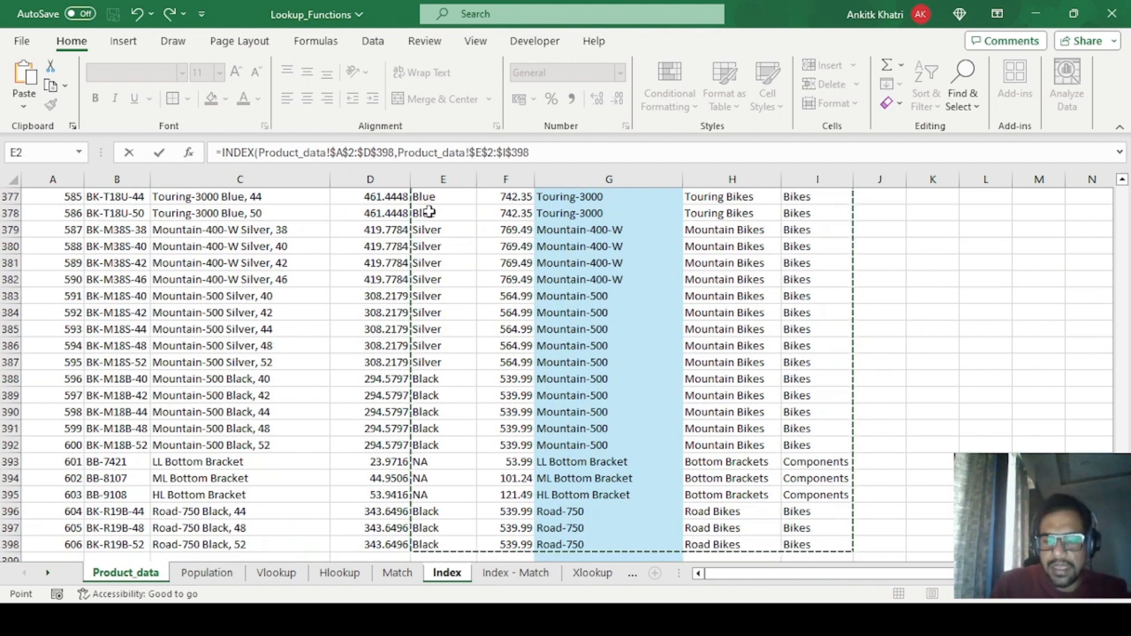
type(")")
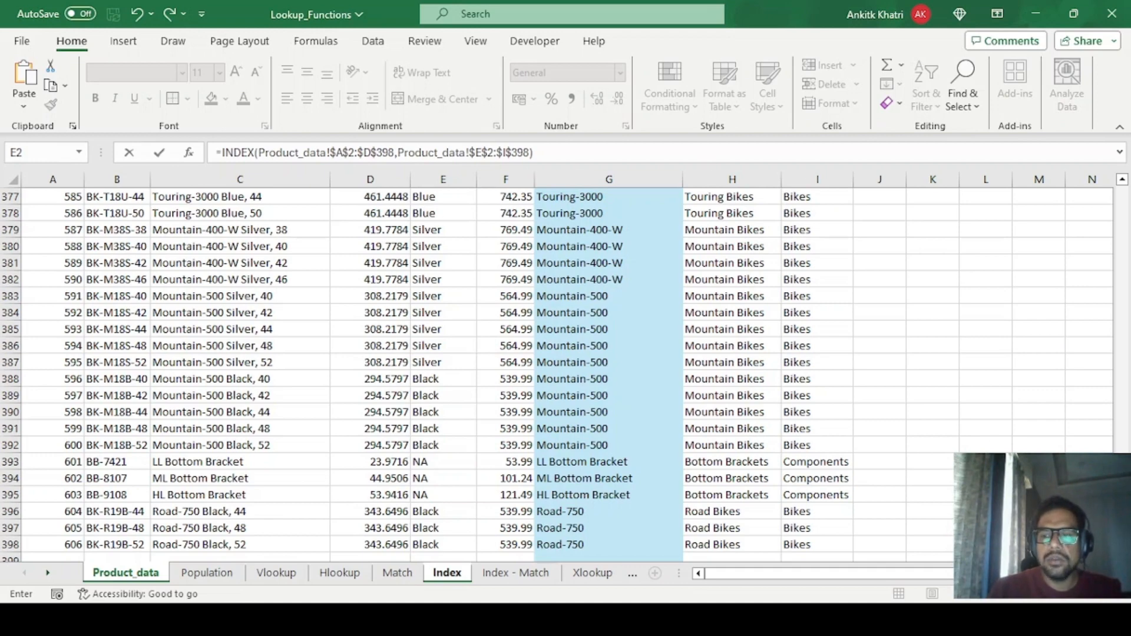
scroll(945, 325, "up", 20)
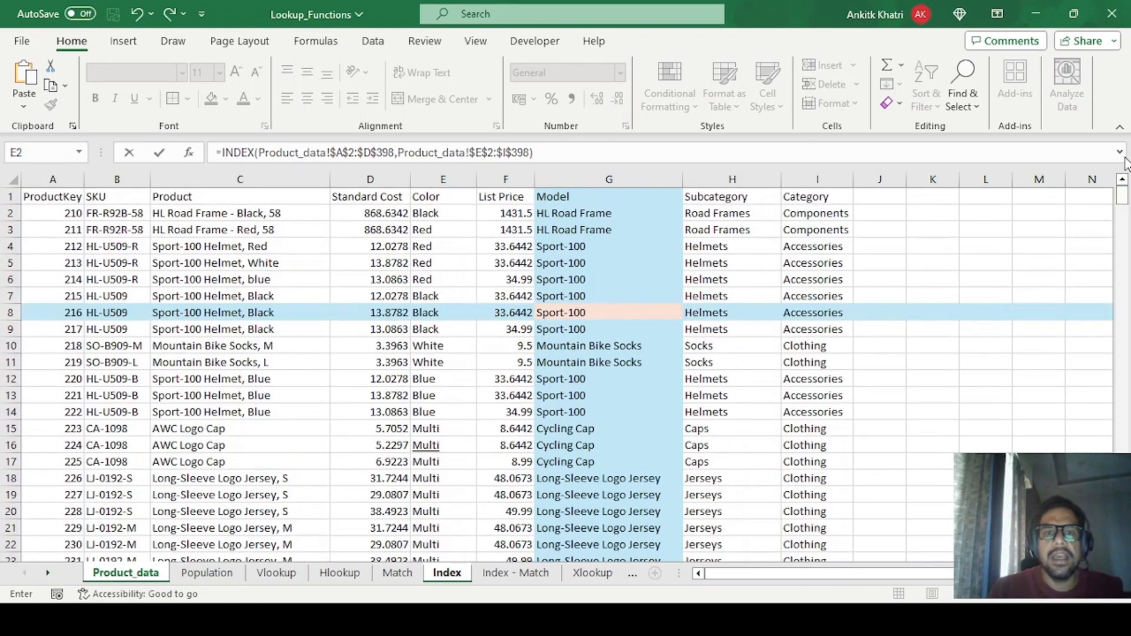
Step: Complete A4's INDEX arguments after the two reference areas with row number 2, column number 4 and area number 2
left_click(561, 152)
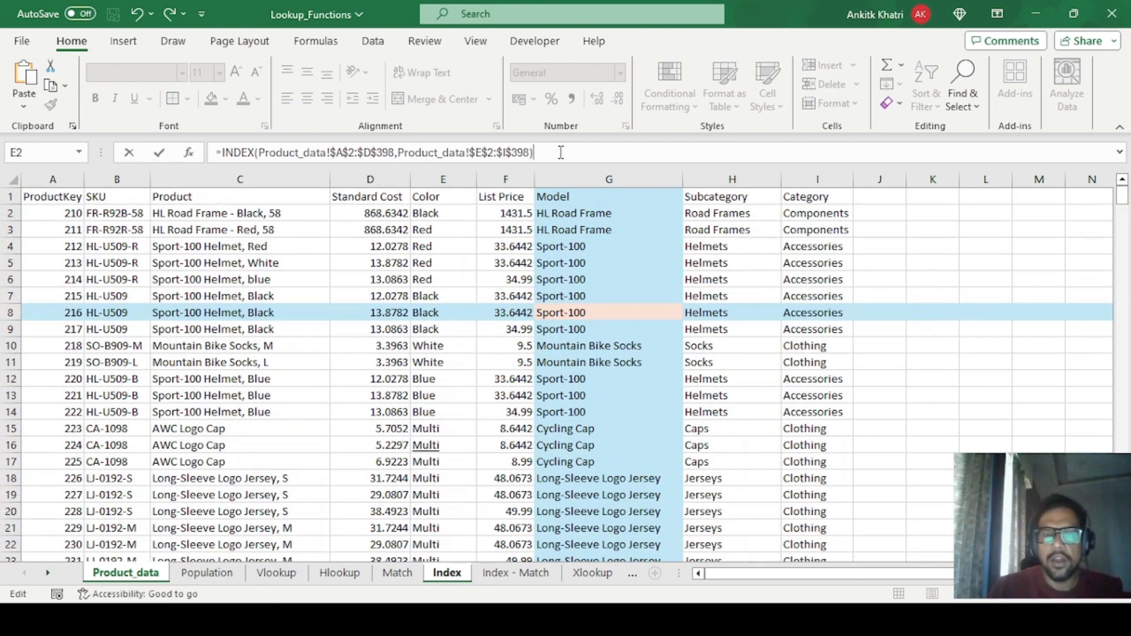
type(",")
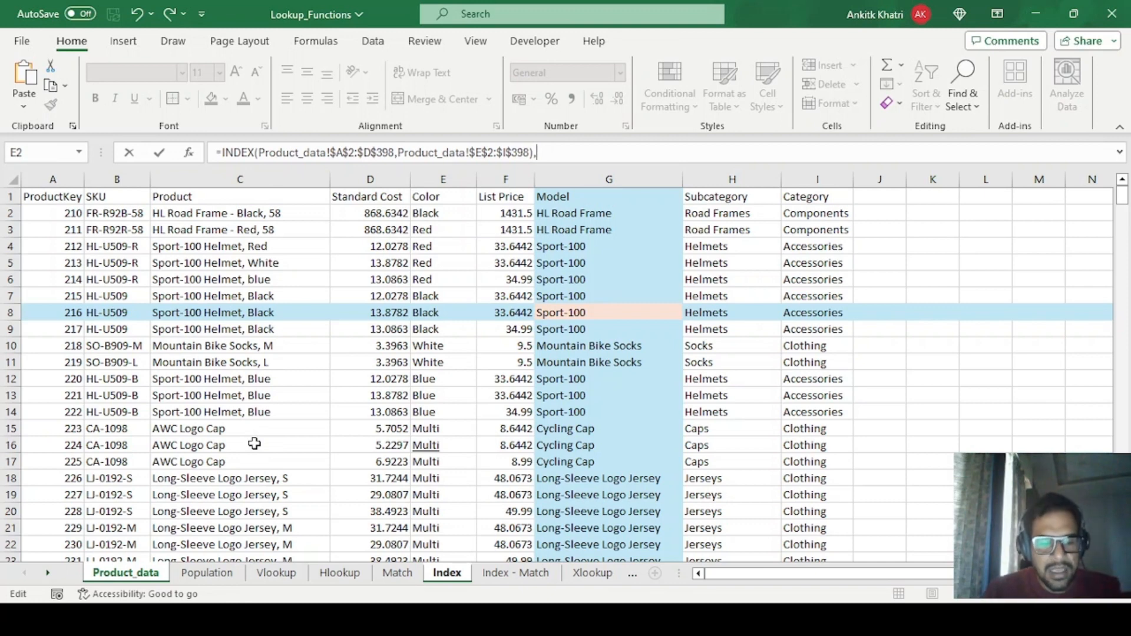
type("2")
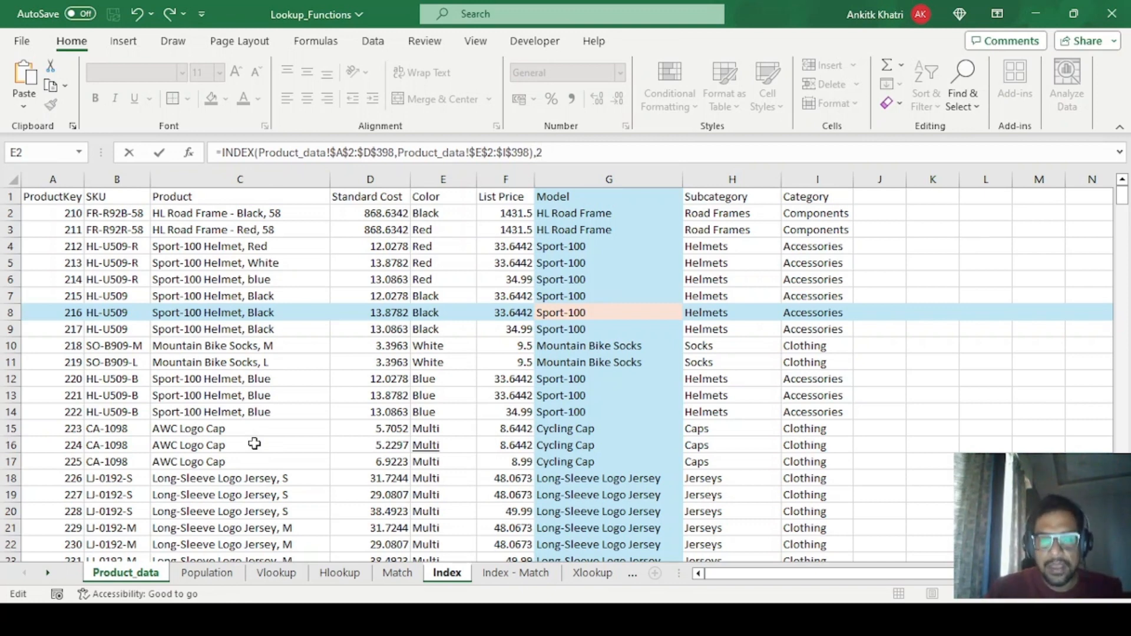
type(",4,2)")
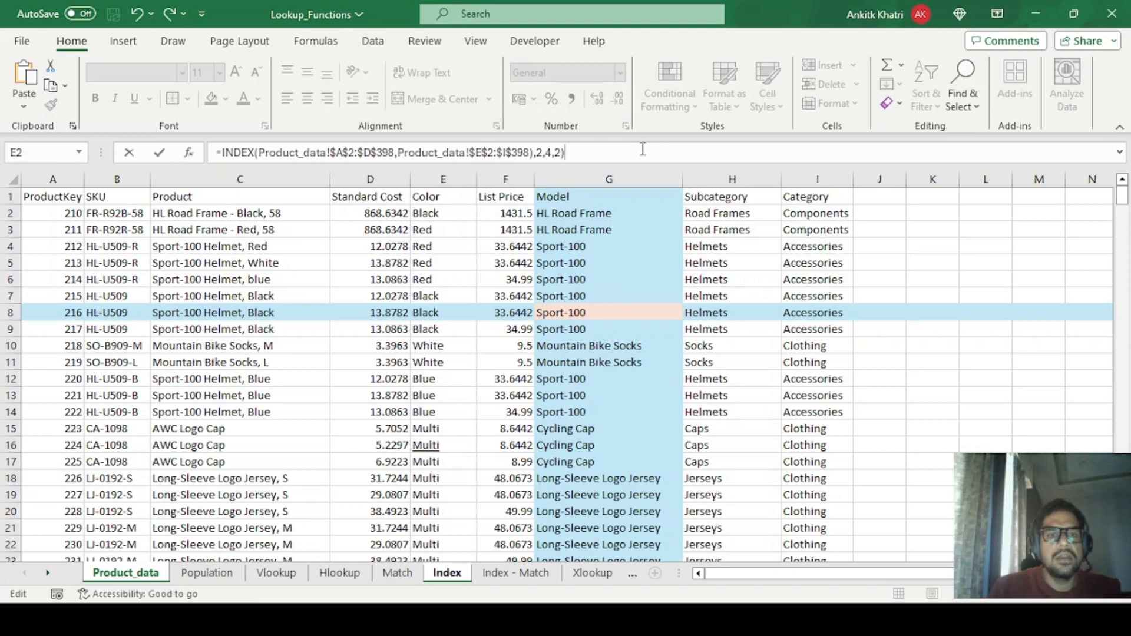
left_click(642, 150)
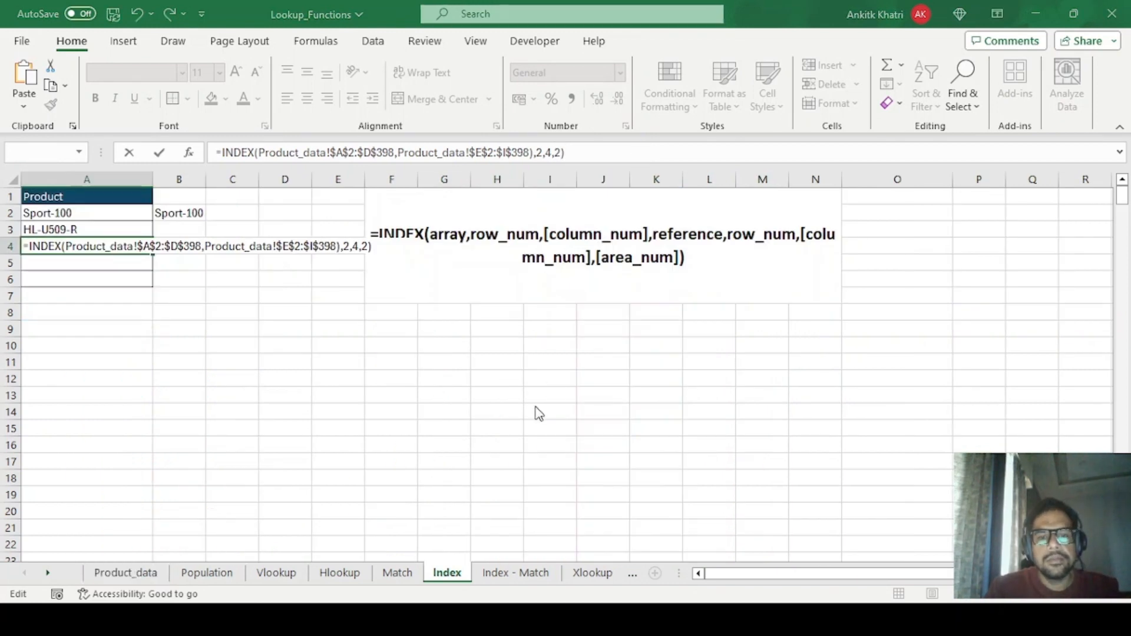
key("ctrl+a")
left_click(627, 147)
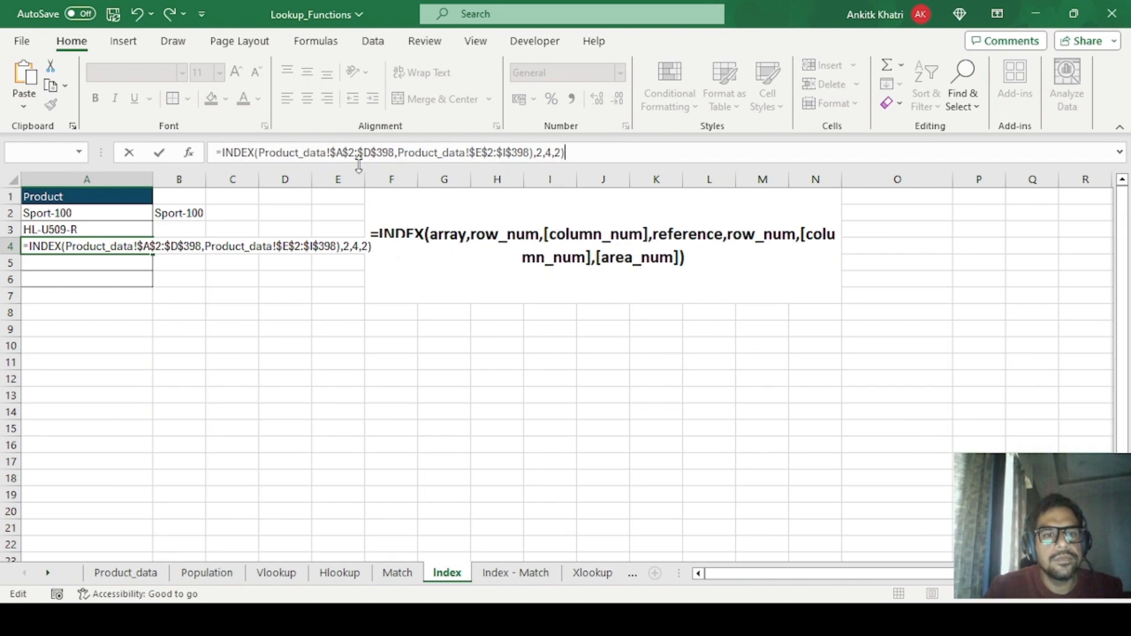
Step: Add the missing opening parenthesis before the first reference area in A4's INDEX formula and commit it
left_click(259, 153)
type("(")
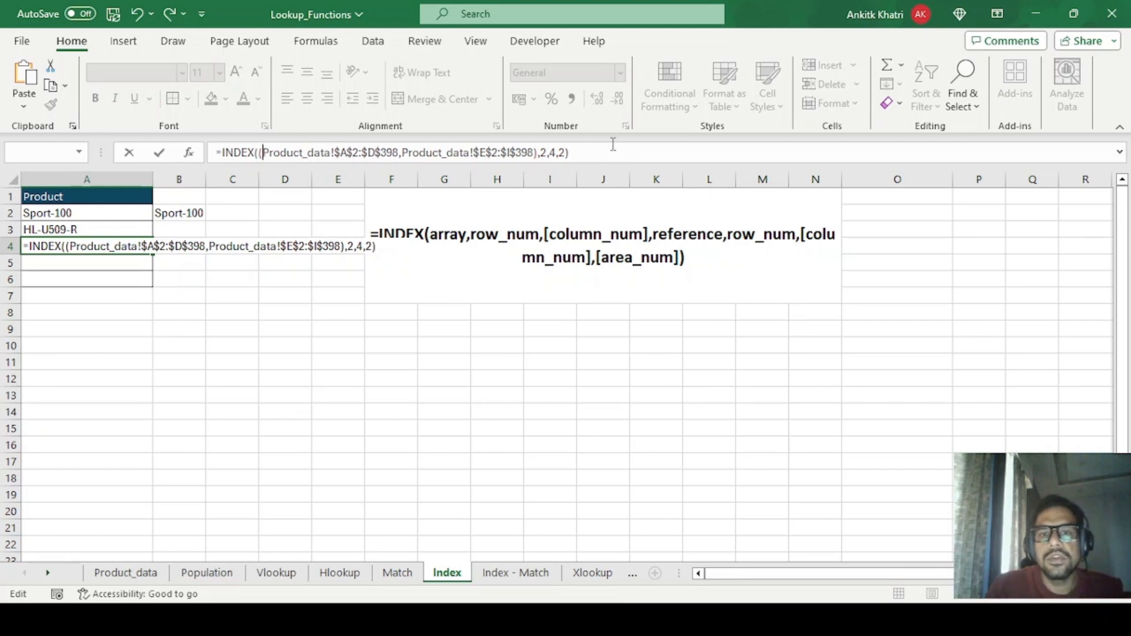
left_click(629, 148)
key("Return")
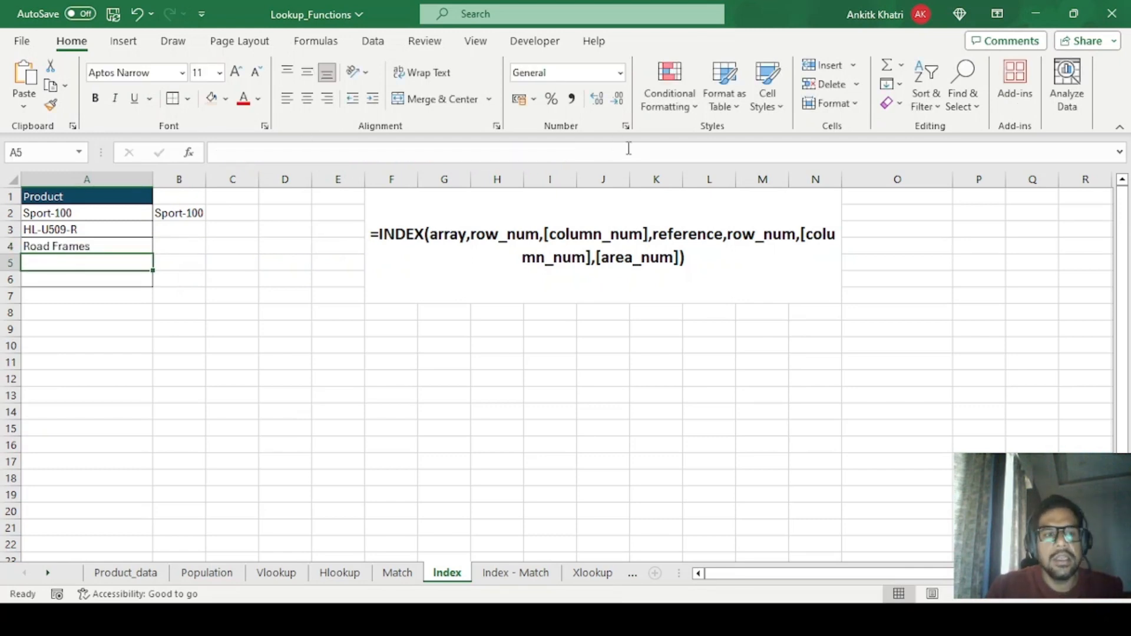
left_click(147, 239)
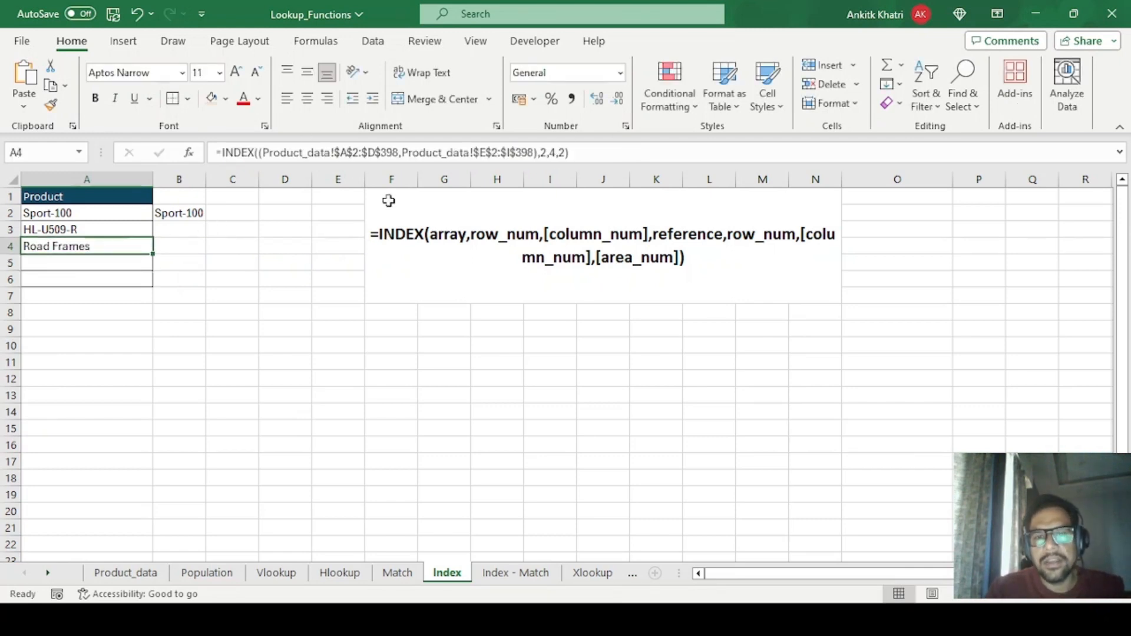
left_click(542, 147)
double_click(543, 152)
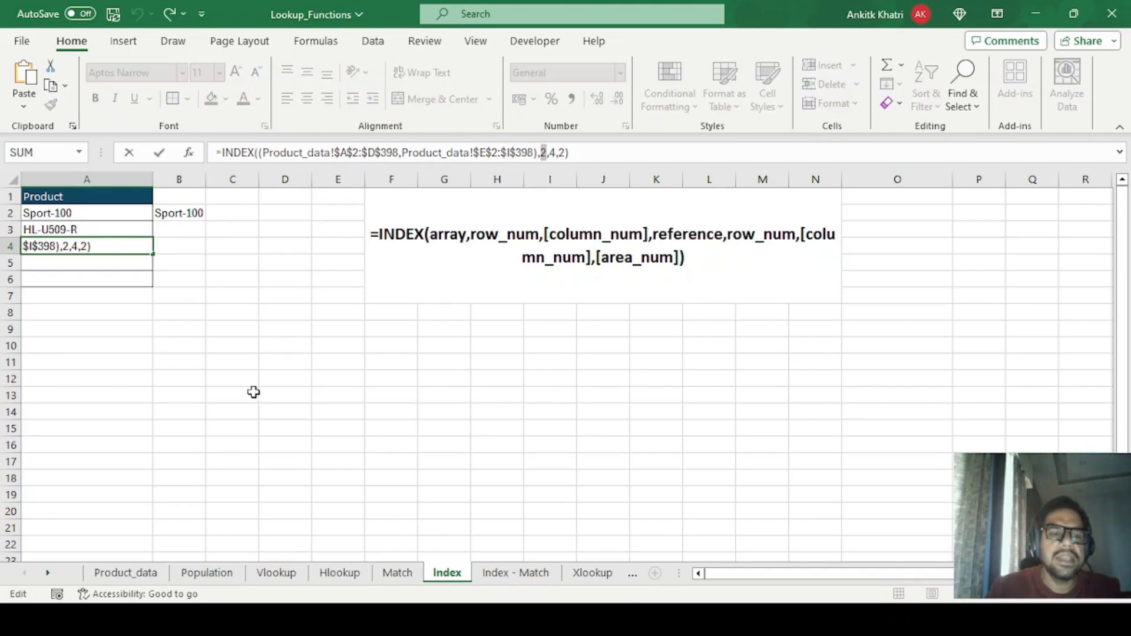
left_click(129, 575)
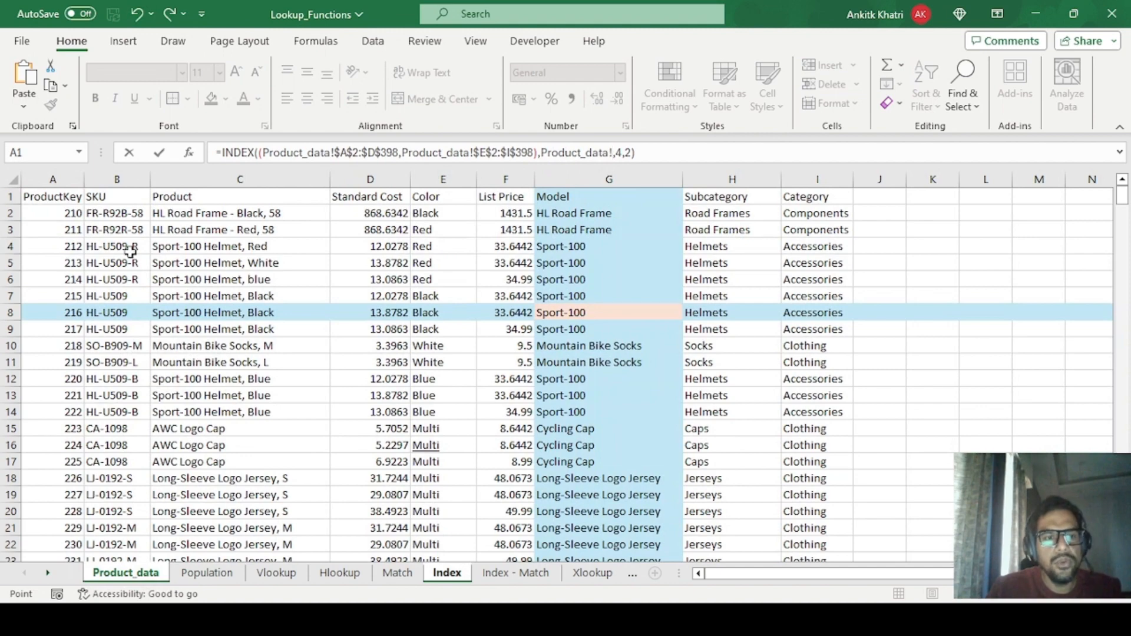
left_click(10, 229)
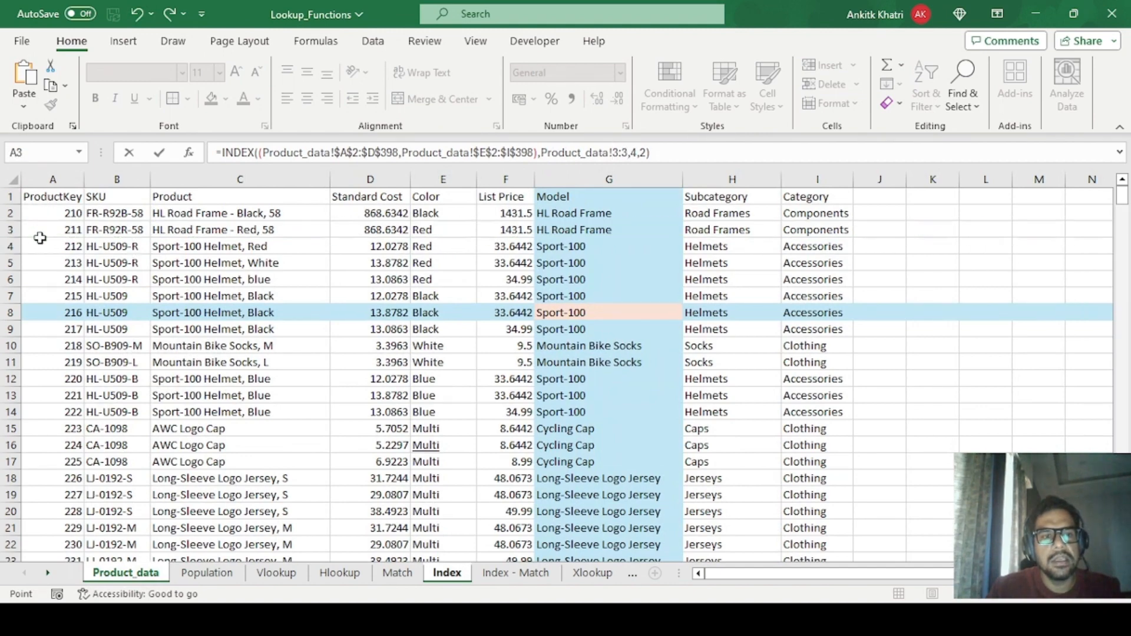
key("Escape")
Step: On the Product_data sheet, fill row 3 and the Subcategory column light orange and their intersection cell H3 blue
left_click(166, 570)
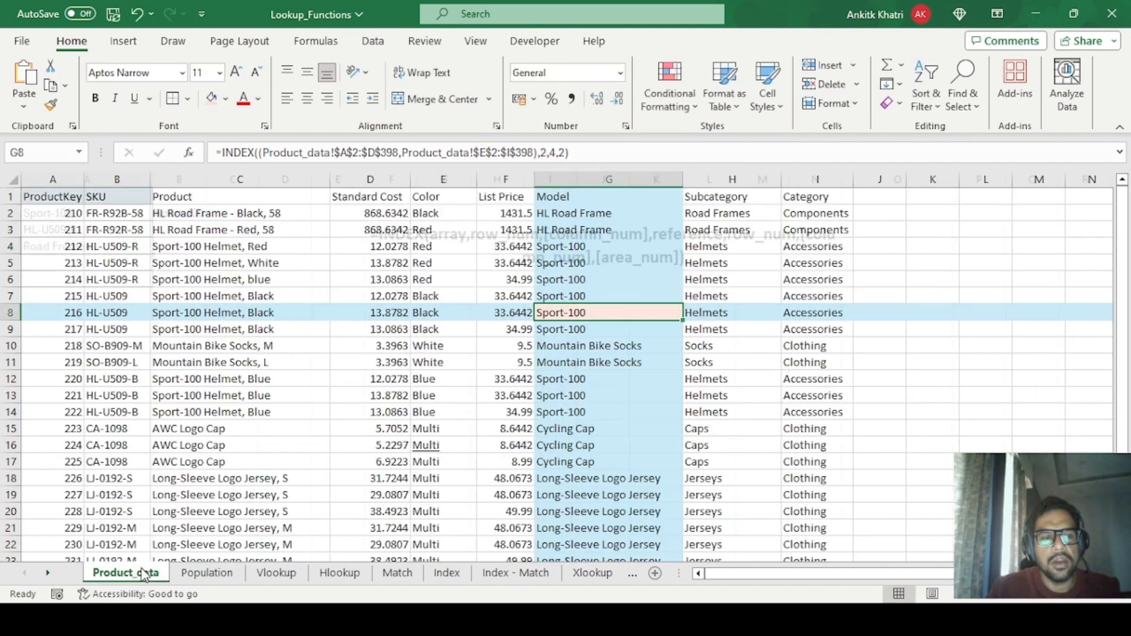
left_click(10, 229)
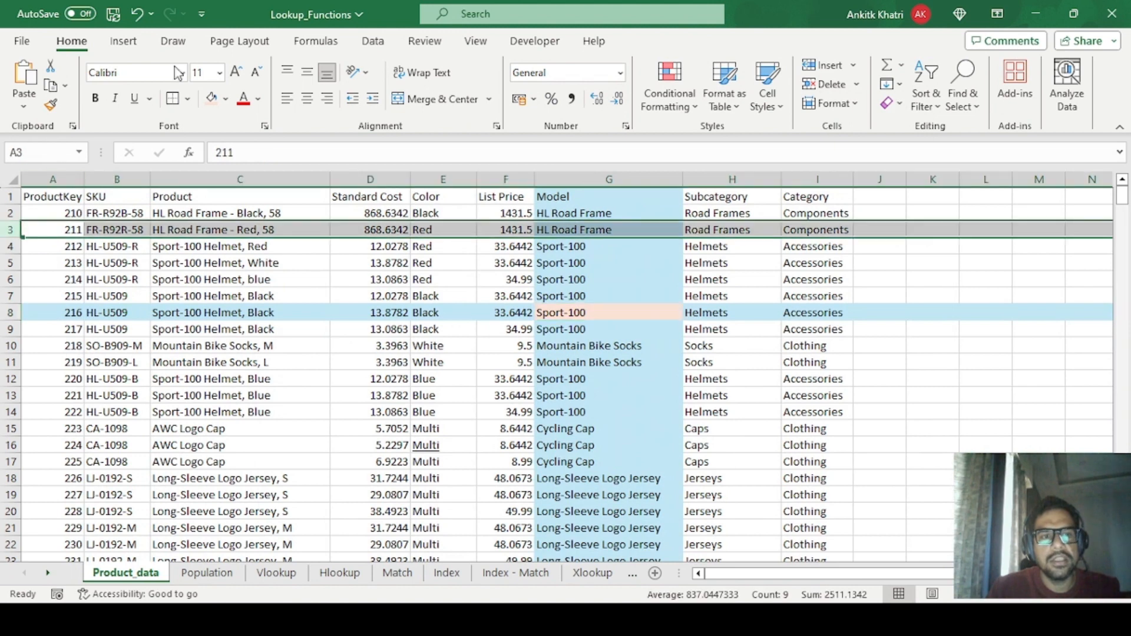
left_click(213, 100)
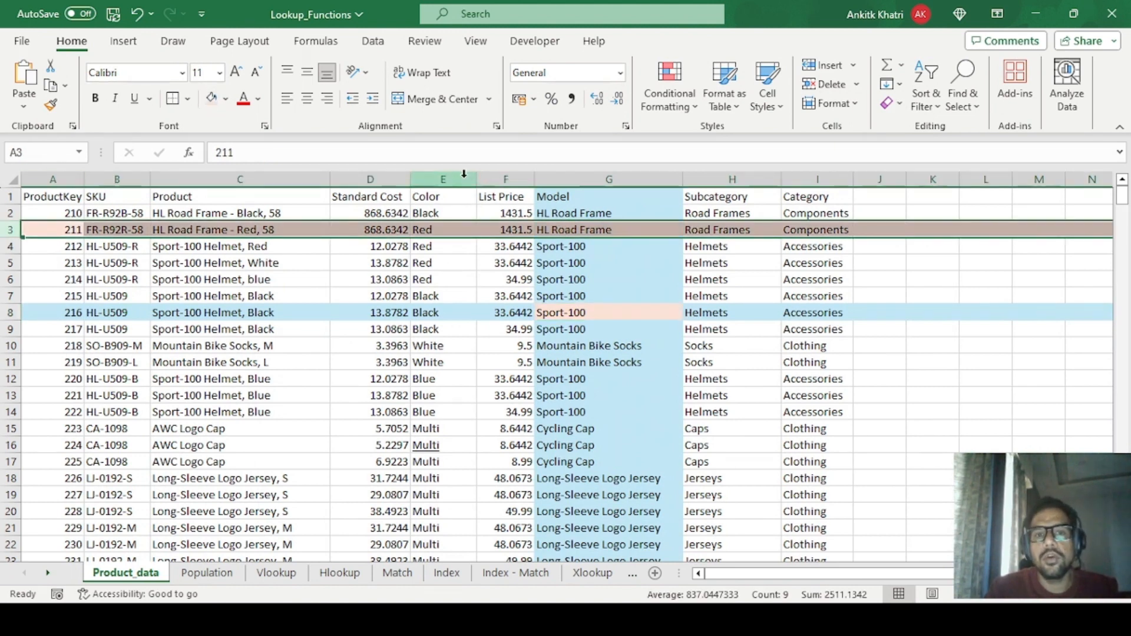
left_click(730, 179)
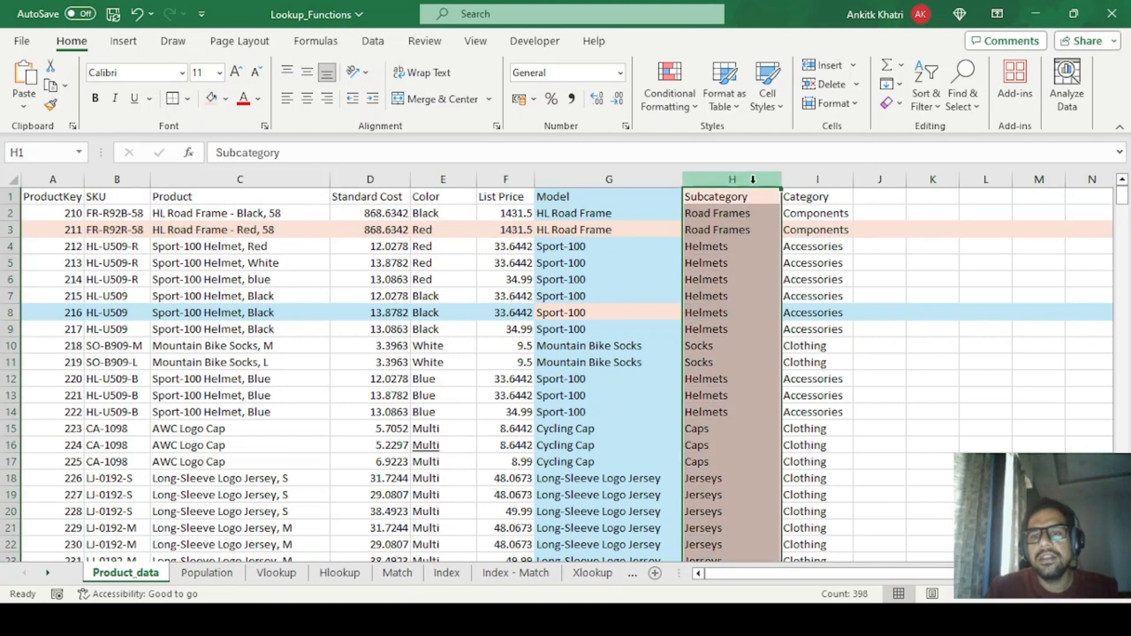
left_click(706, 231)
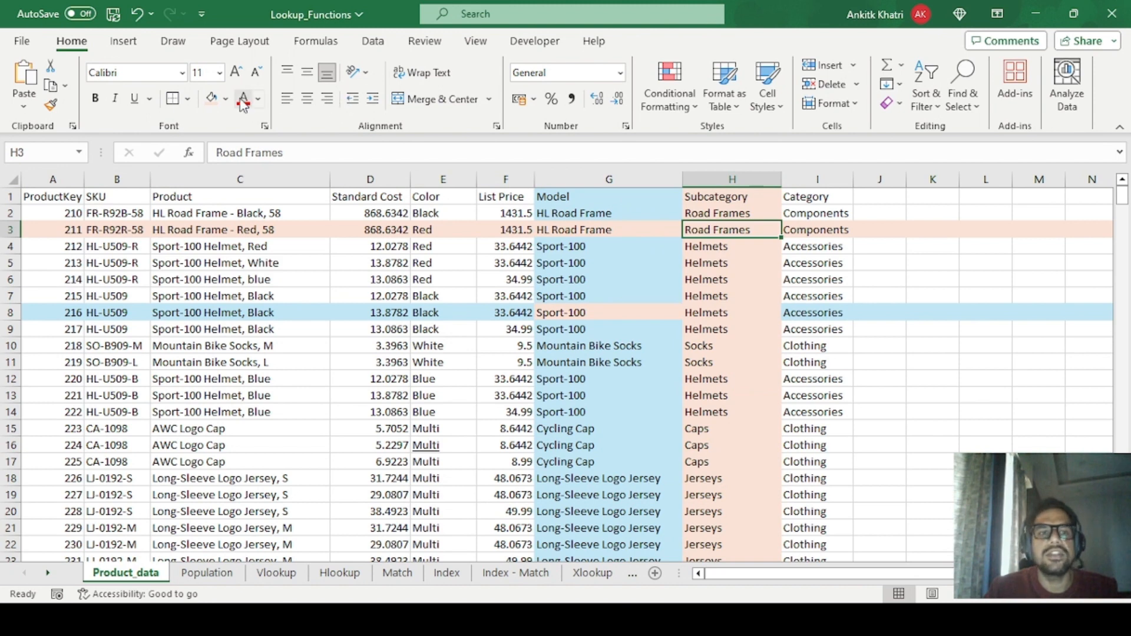
left_click(269, 179)
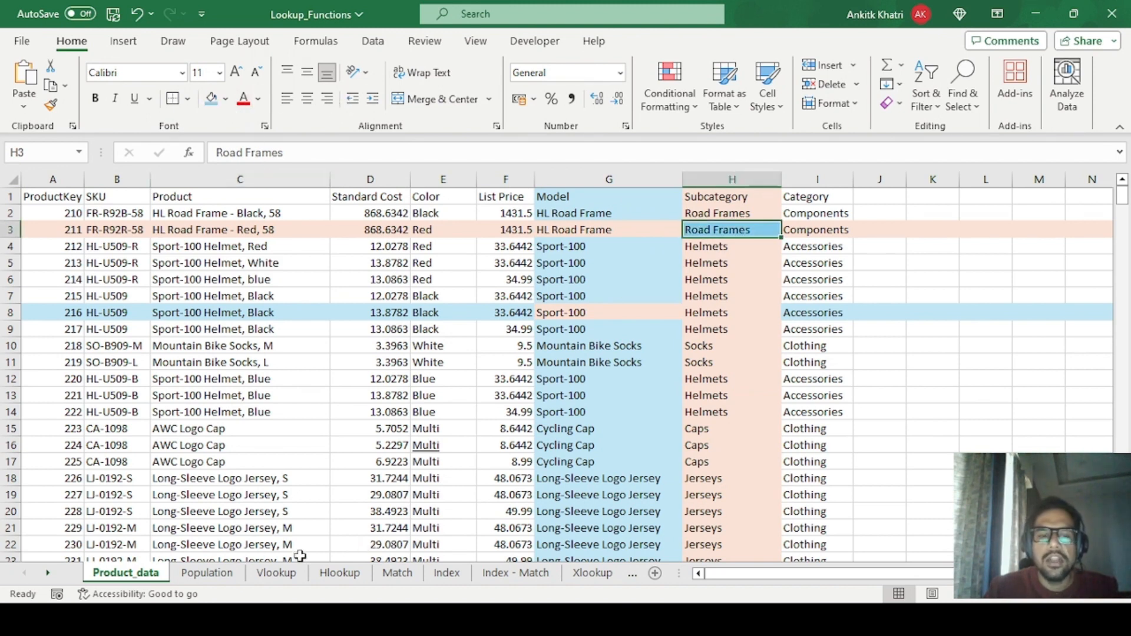
Step: Change the area number in the Index sheet's A4 formula to 1 and commit it
left_click(445, 573)
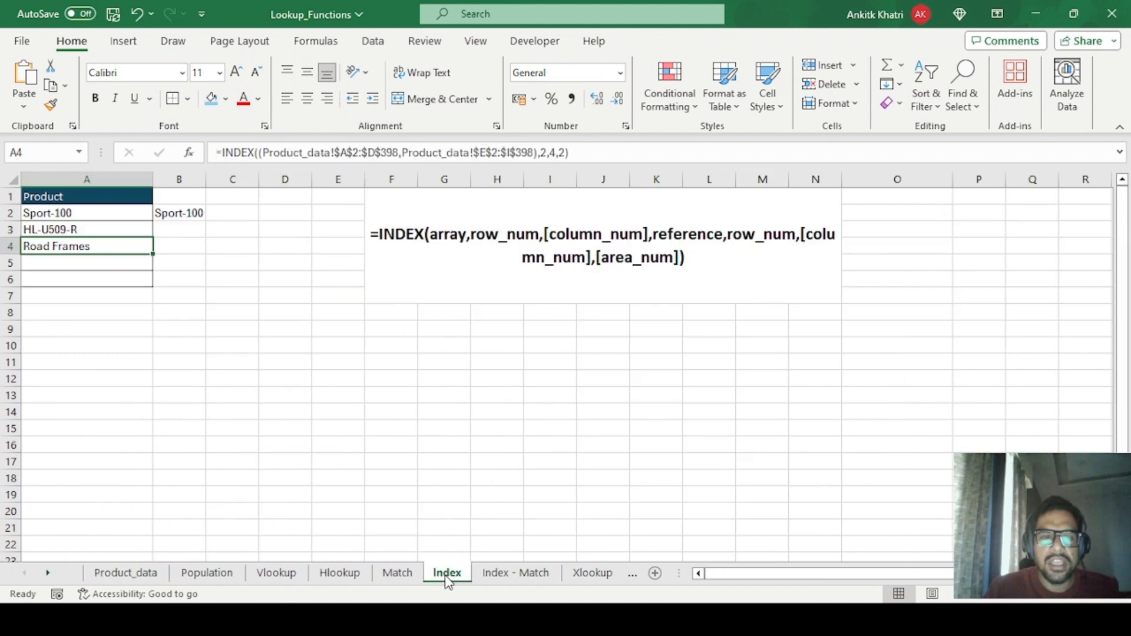
left_click(562, 153)
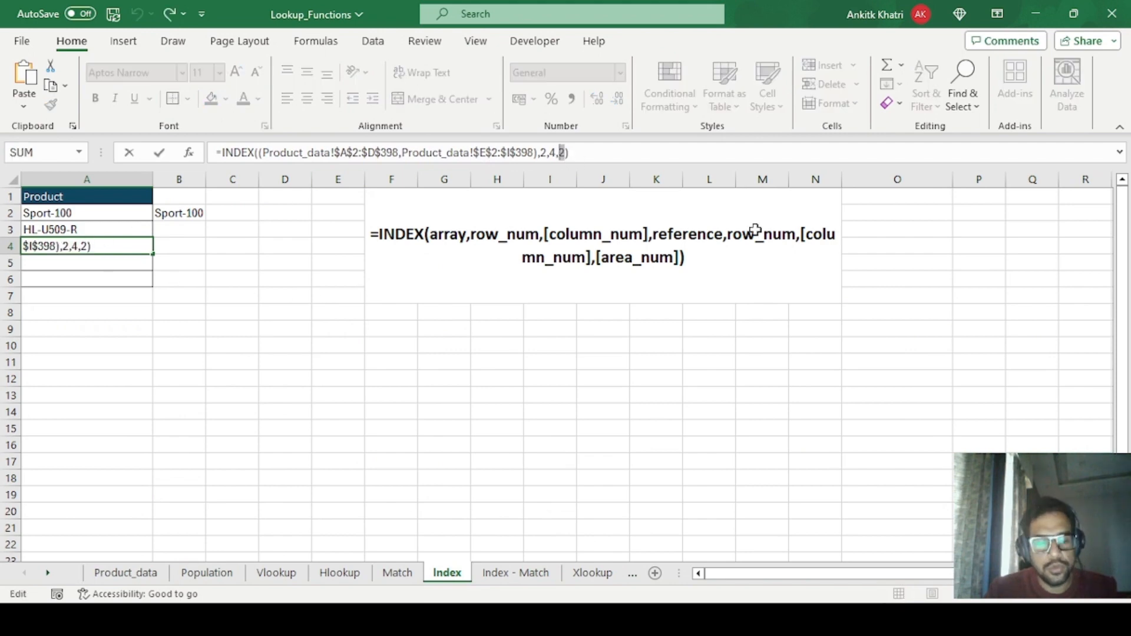
type("1")
key("Return")
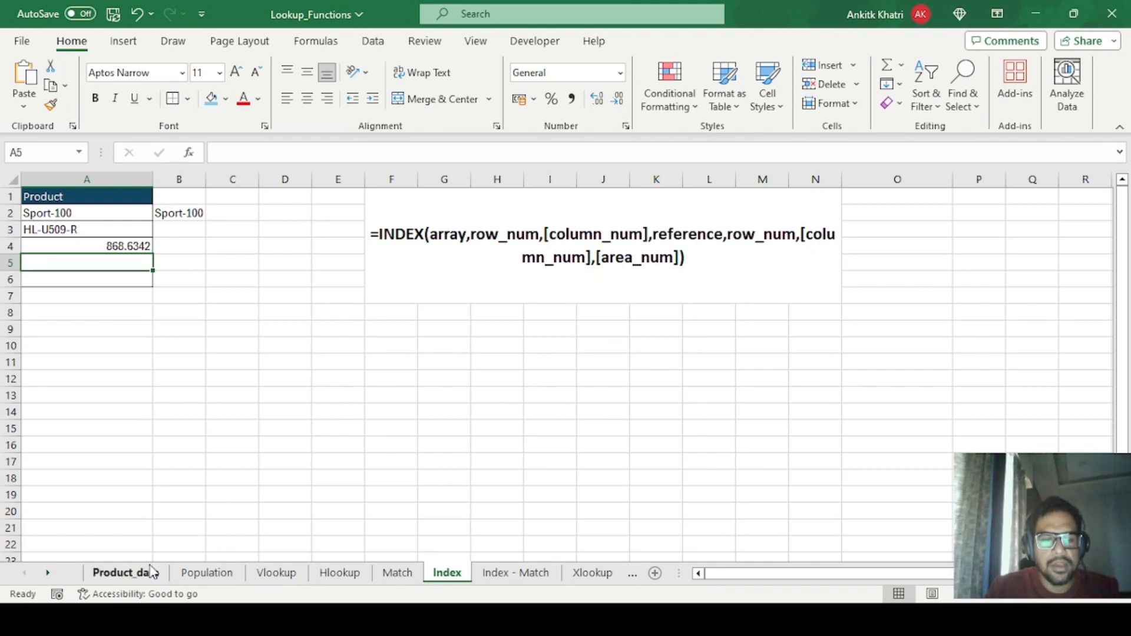
Step: Check the Standard Cost in row 3 of Product_data against A4's result, and return to the Index sheet
left_click(115, 572)
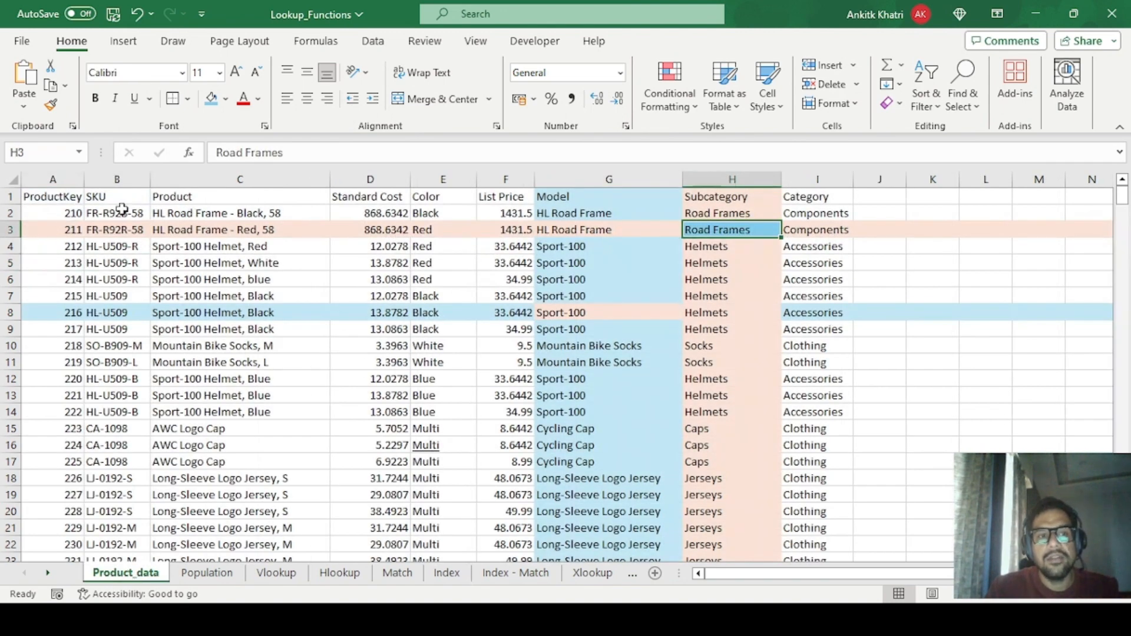
left_click(375, 231)
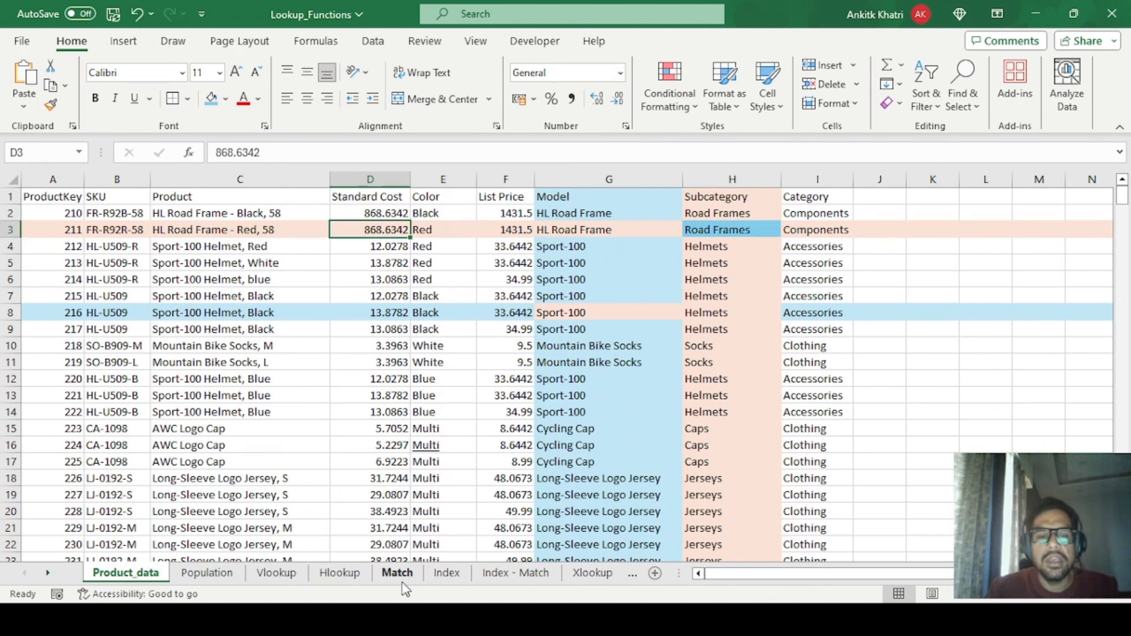
left_click(451, 577)
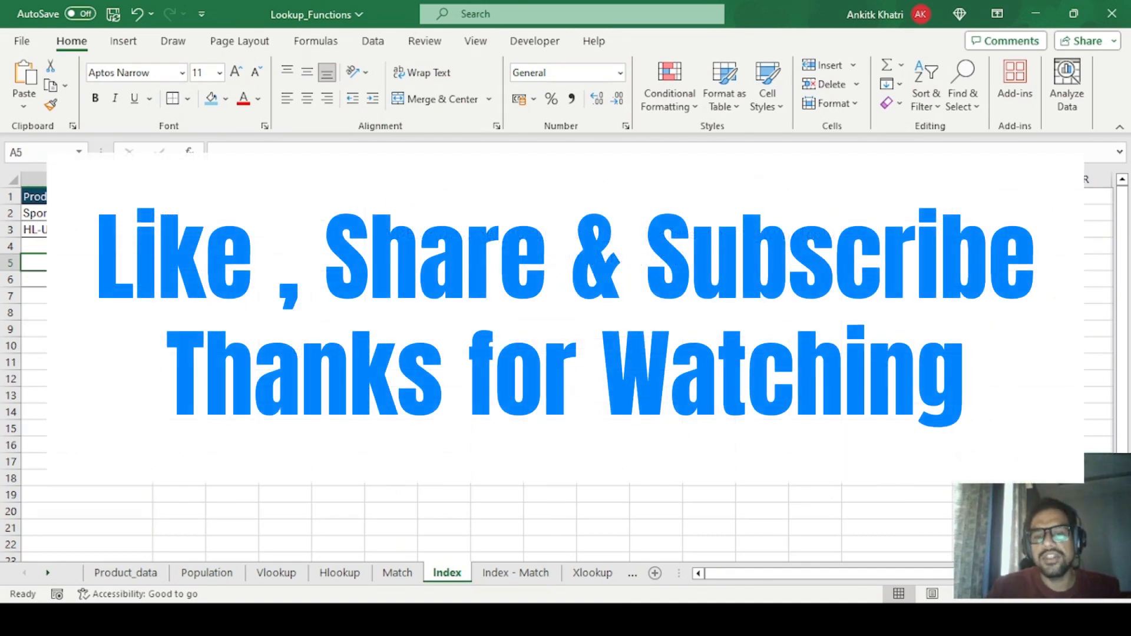
left_click(48, 572)
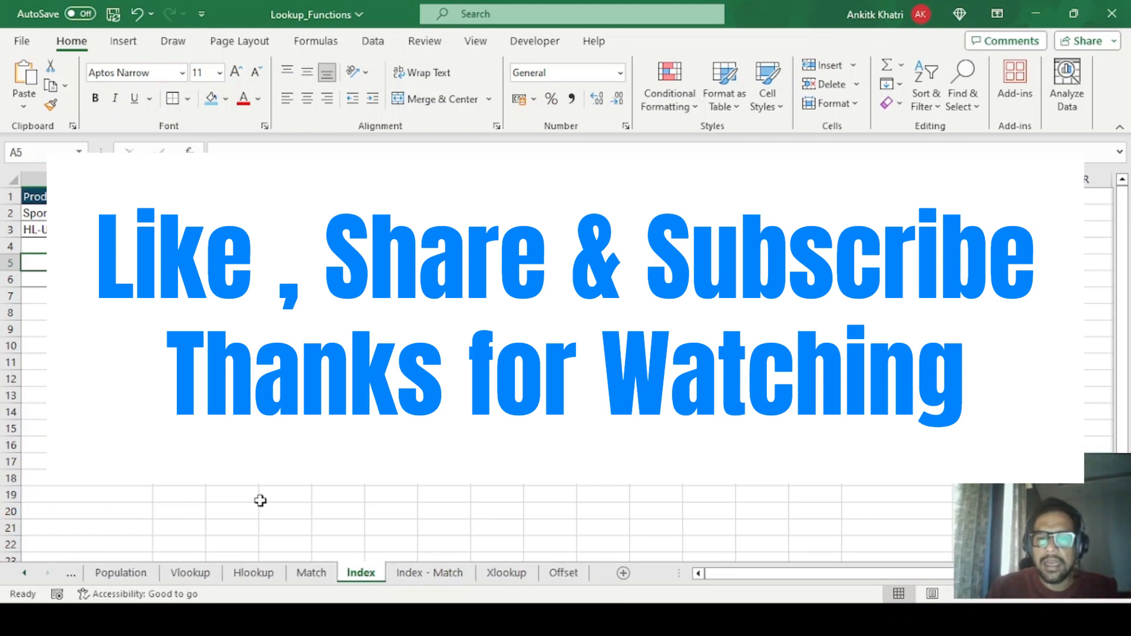